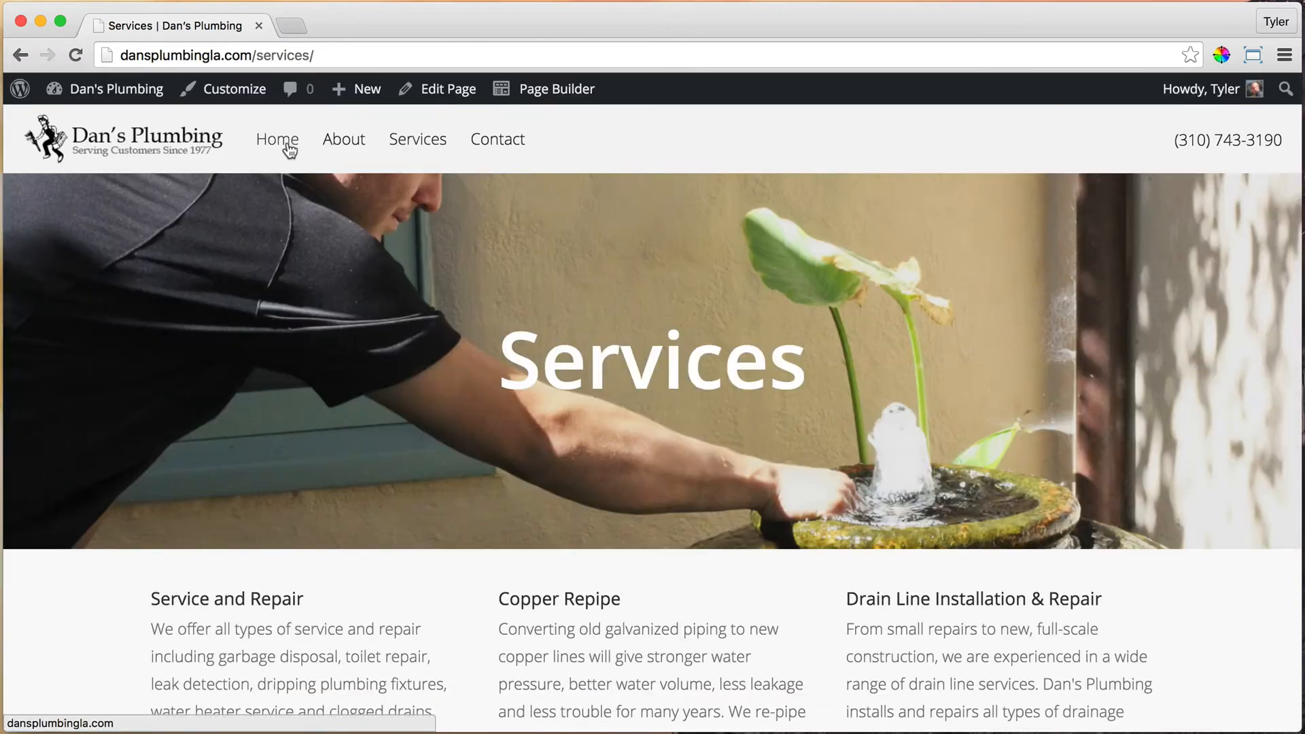
Step: Go from the Services page to the Dan's Plumbing home page using the Home menu link
click(278, 141)
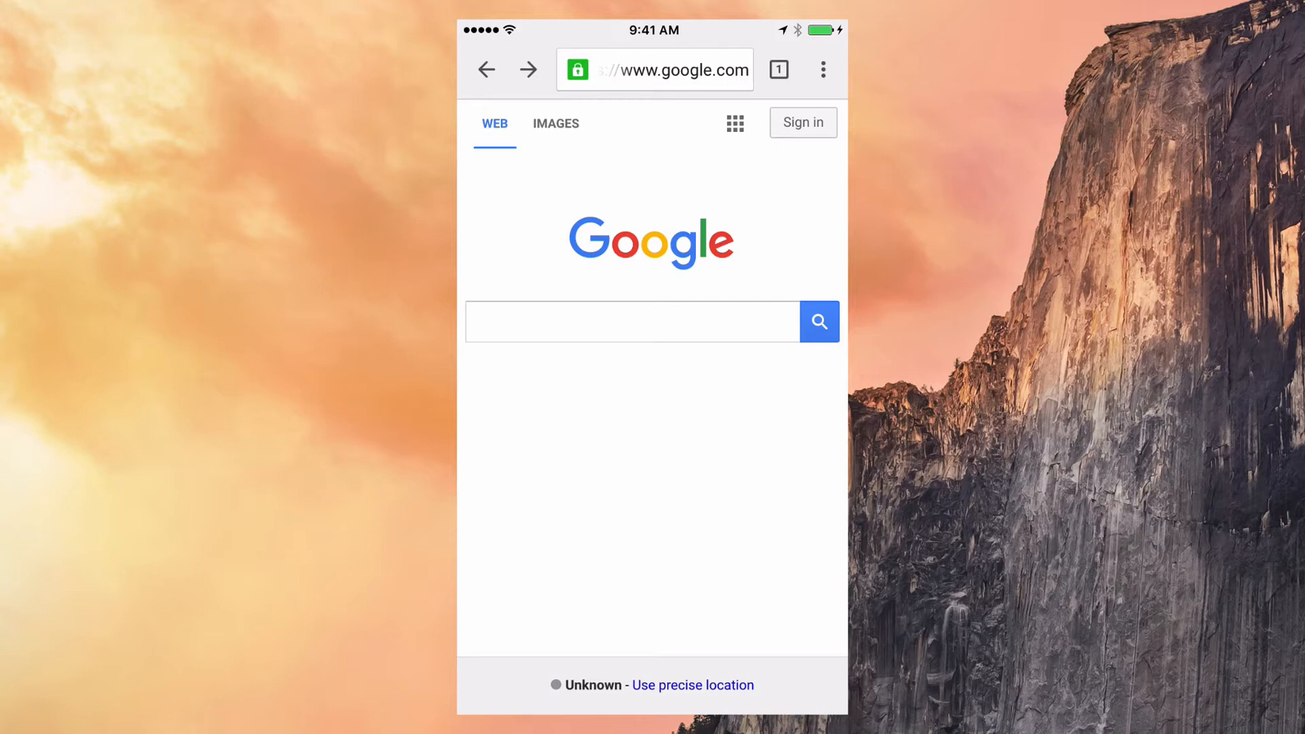
Step: Scroll up and down through the Dan's Plumbing homepage in the simulator's mobile Chrome to review the phone layout
scroll(652, 374, down, 3)
scroll(653, 374, up, 3)
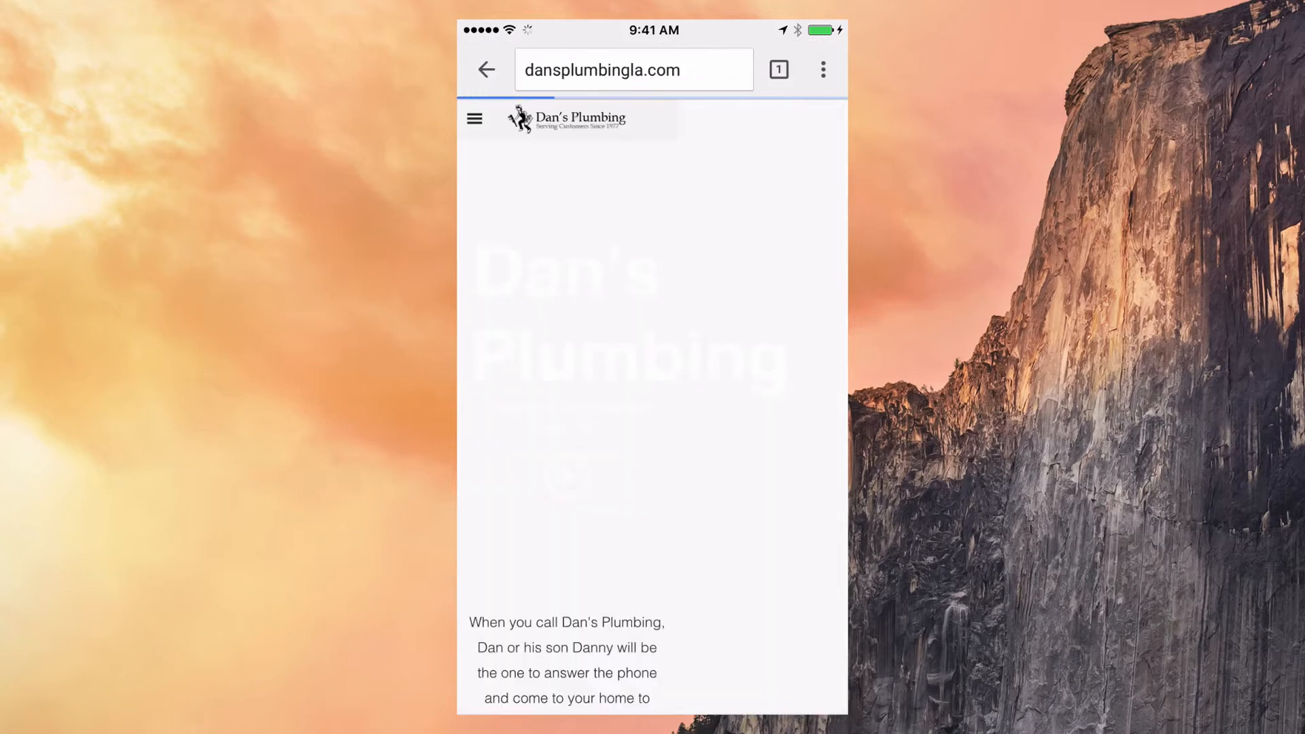
scroll(652, 373, down, 1)
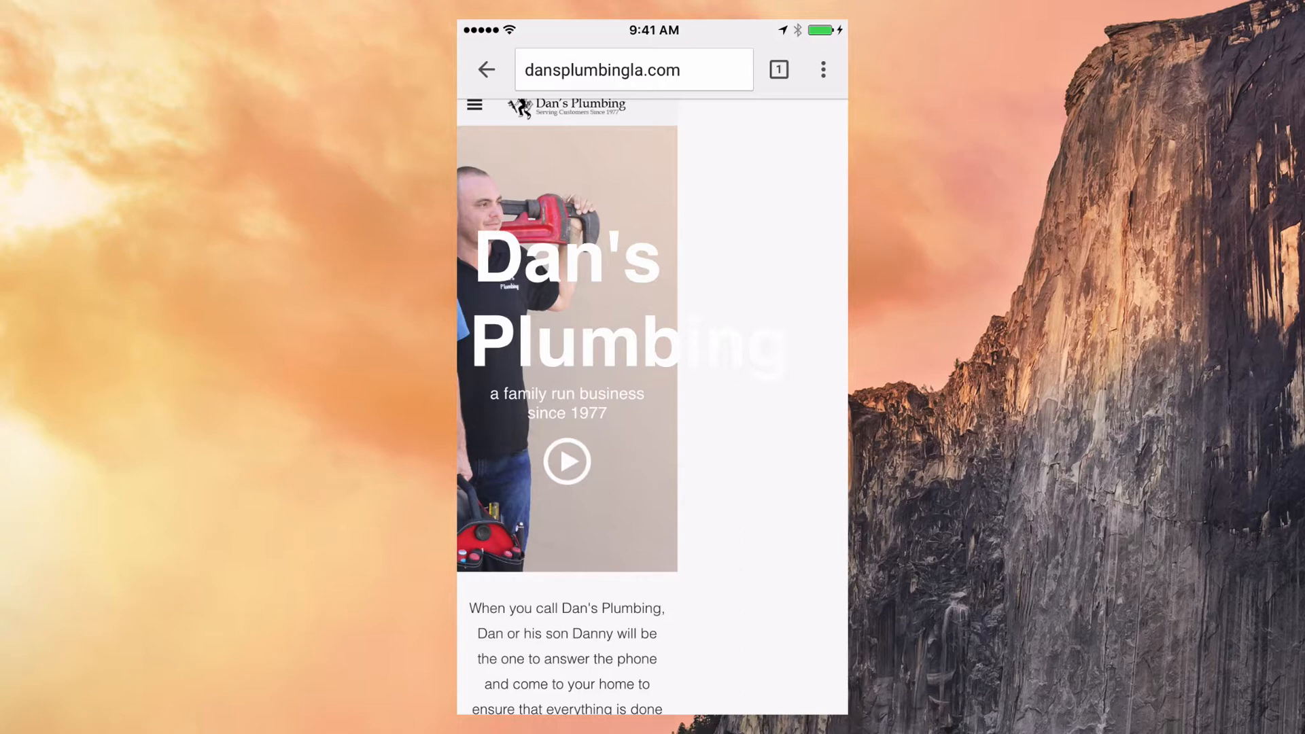
scroll(652, 374, down, 2)
scroll(653, 374, up, 2)
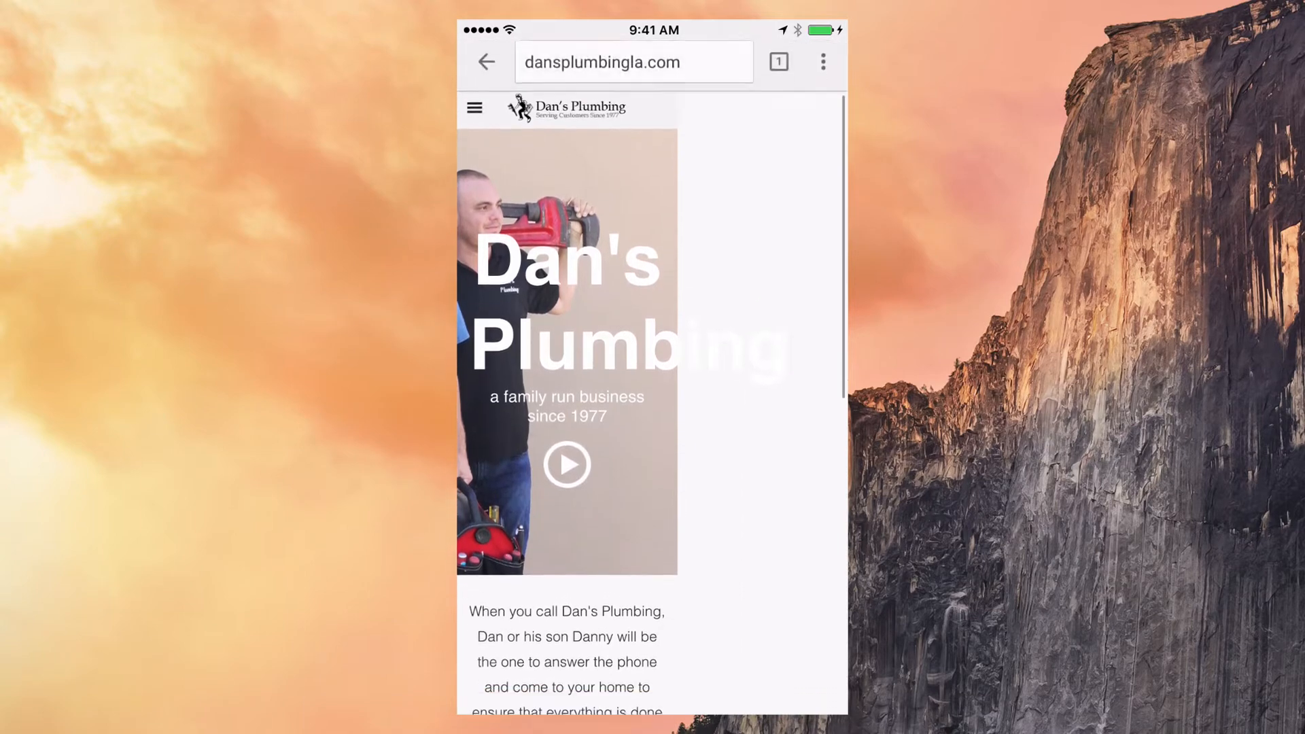
scroll(652, 377, down, 10)
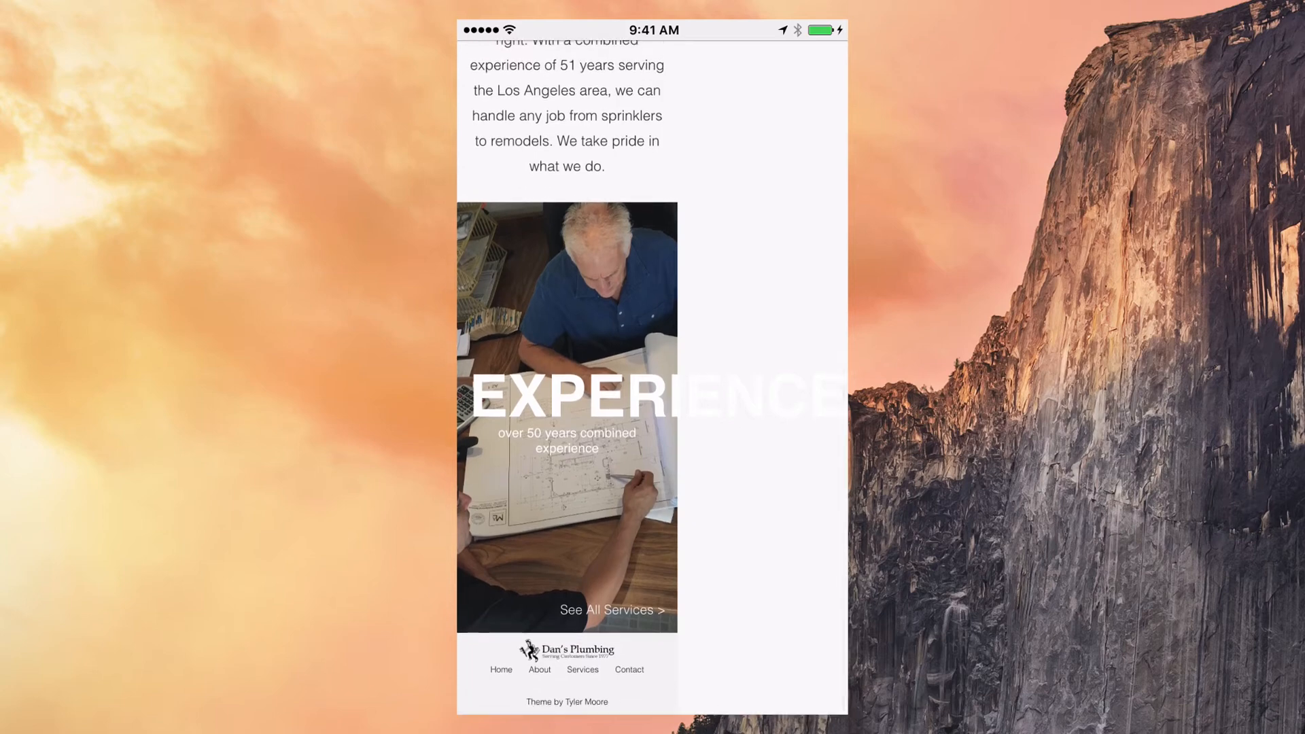
scroll(652, 374, up, 2)
scroll(652, 374, up, 10)
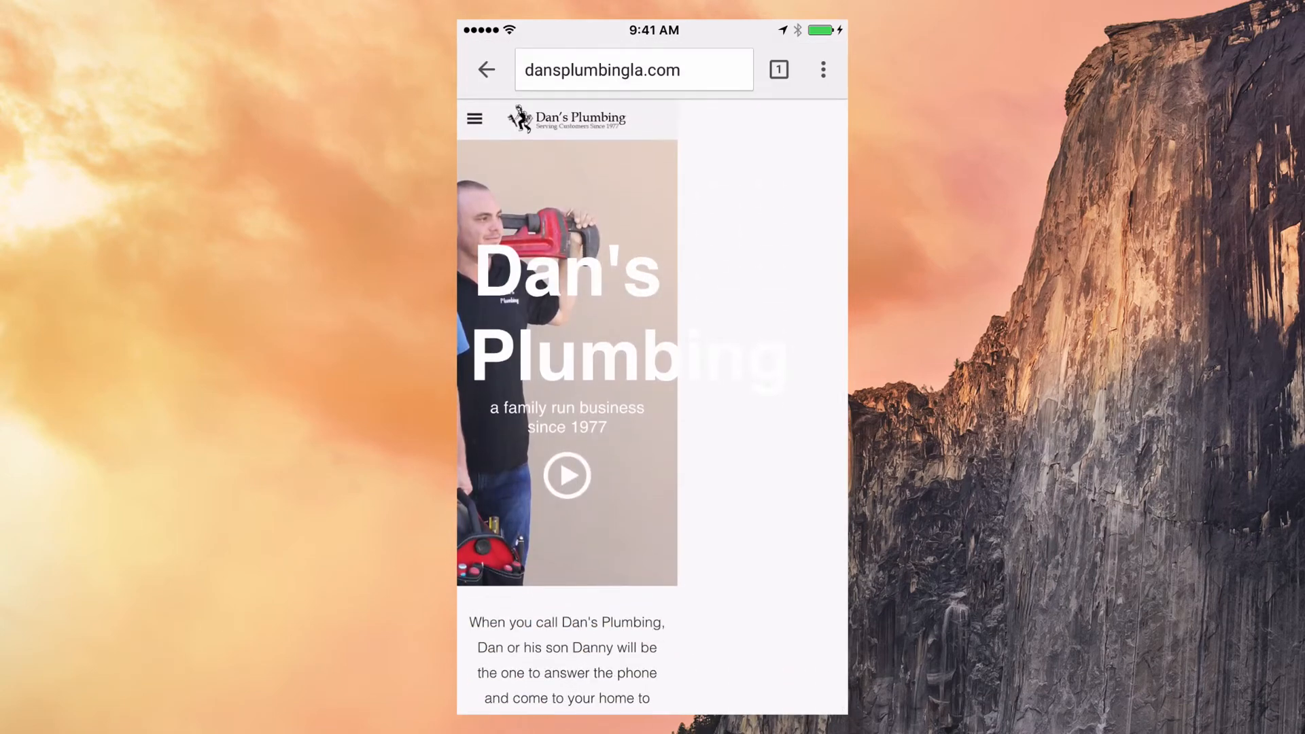
scroll(652, 374, down, 2)
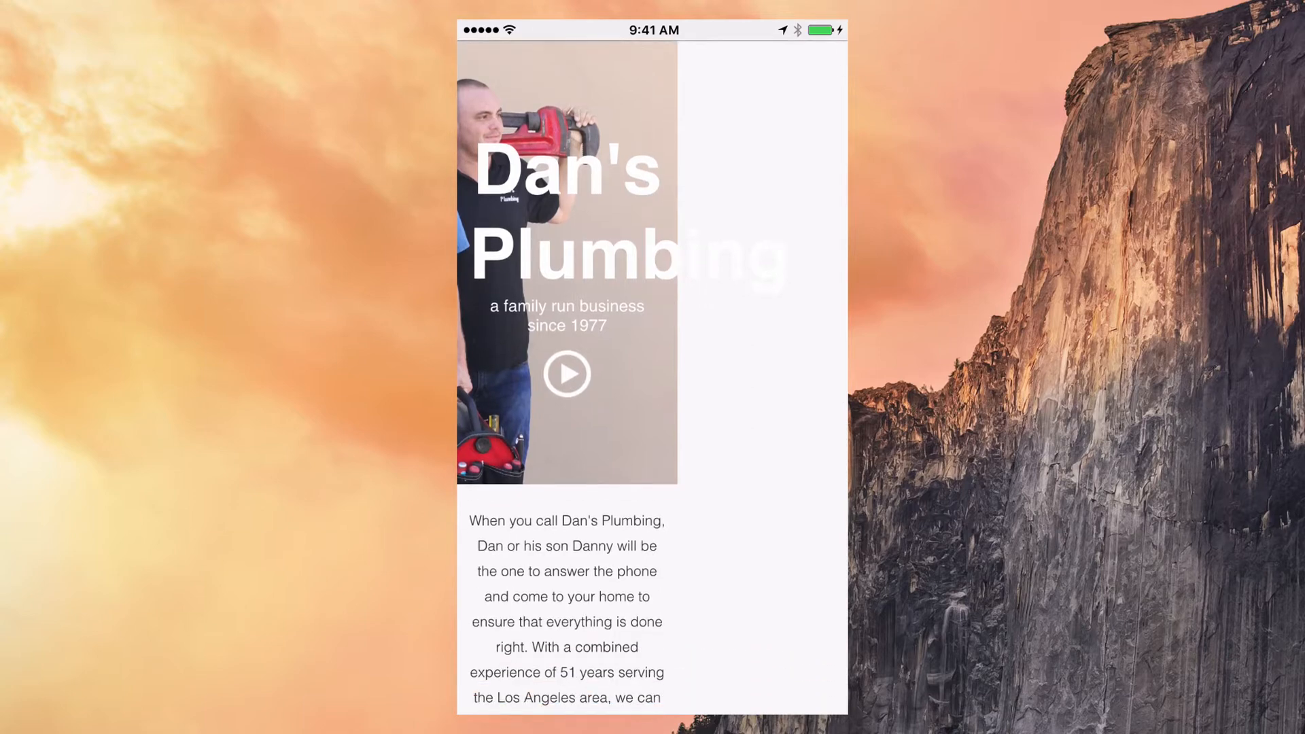
Step: Play the homepage intro video in its YouTube popup, then close the popup
click(566, 374)
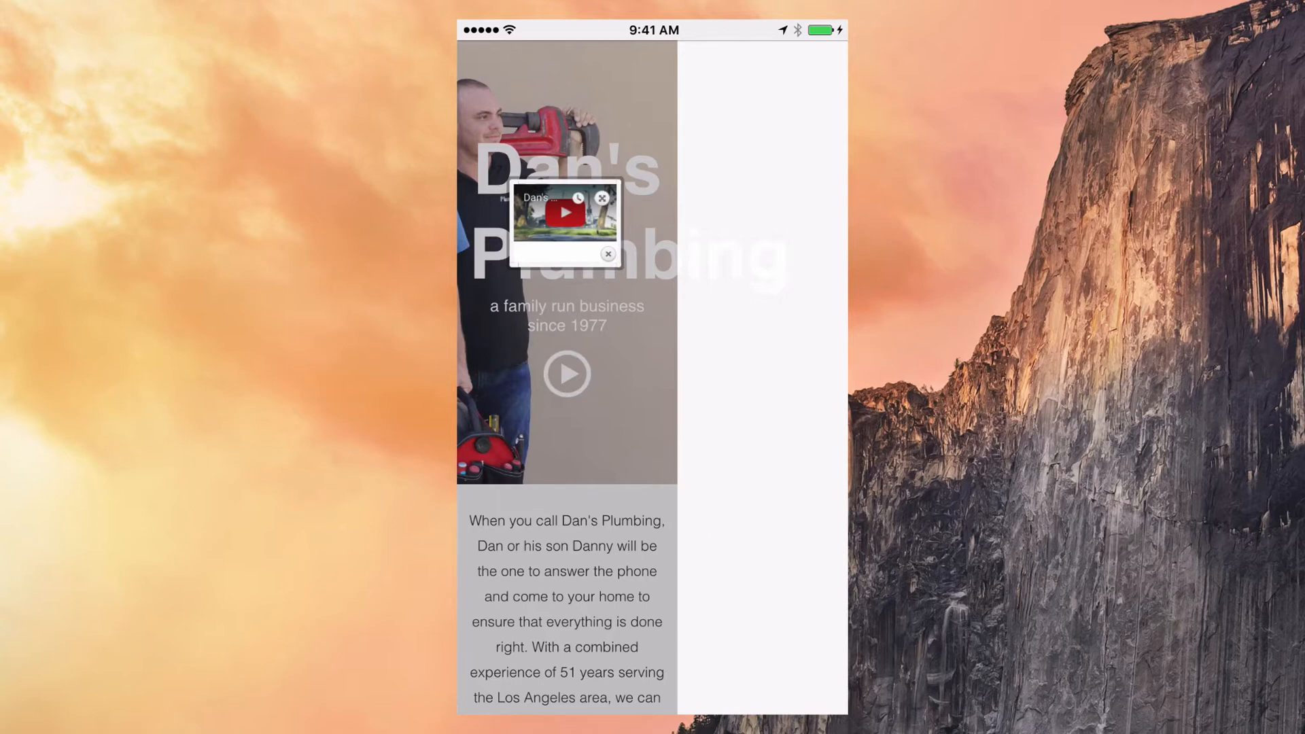
click(608, 254)
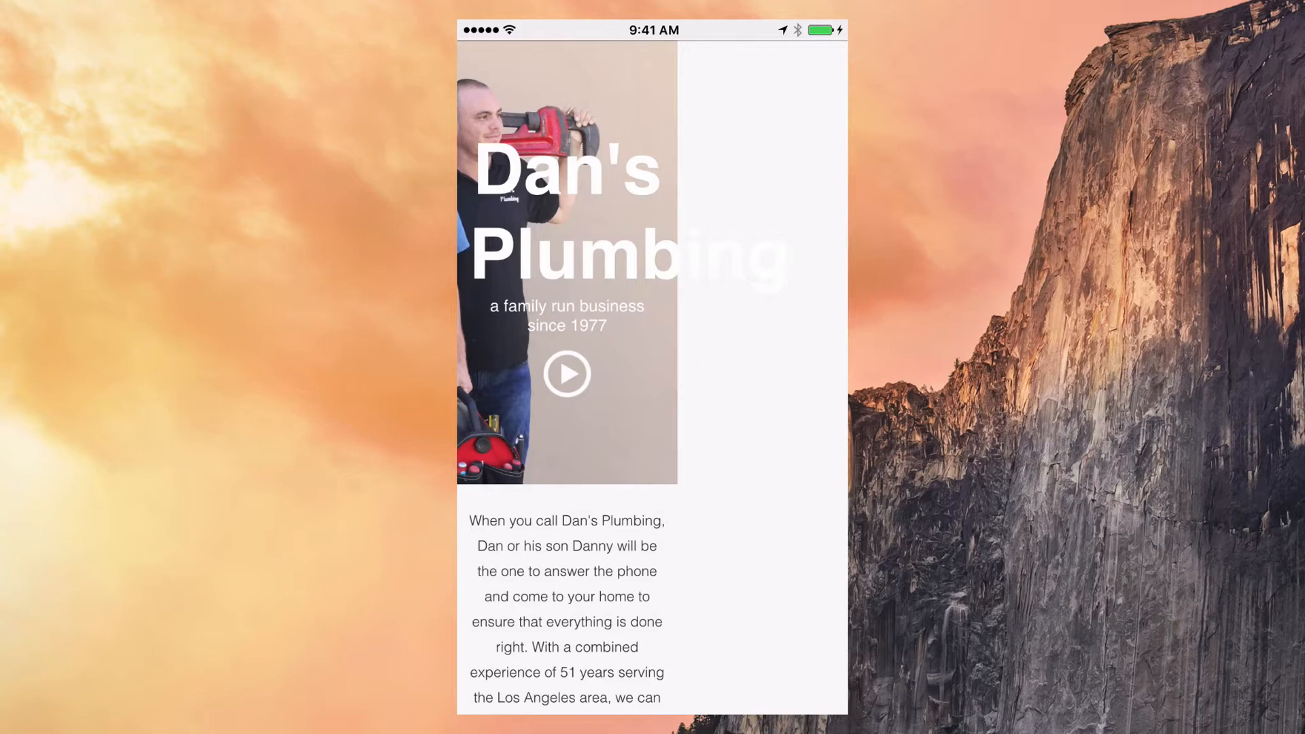
scroll(652, 377, down, 1)
scroll(652, 378, up, 2)
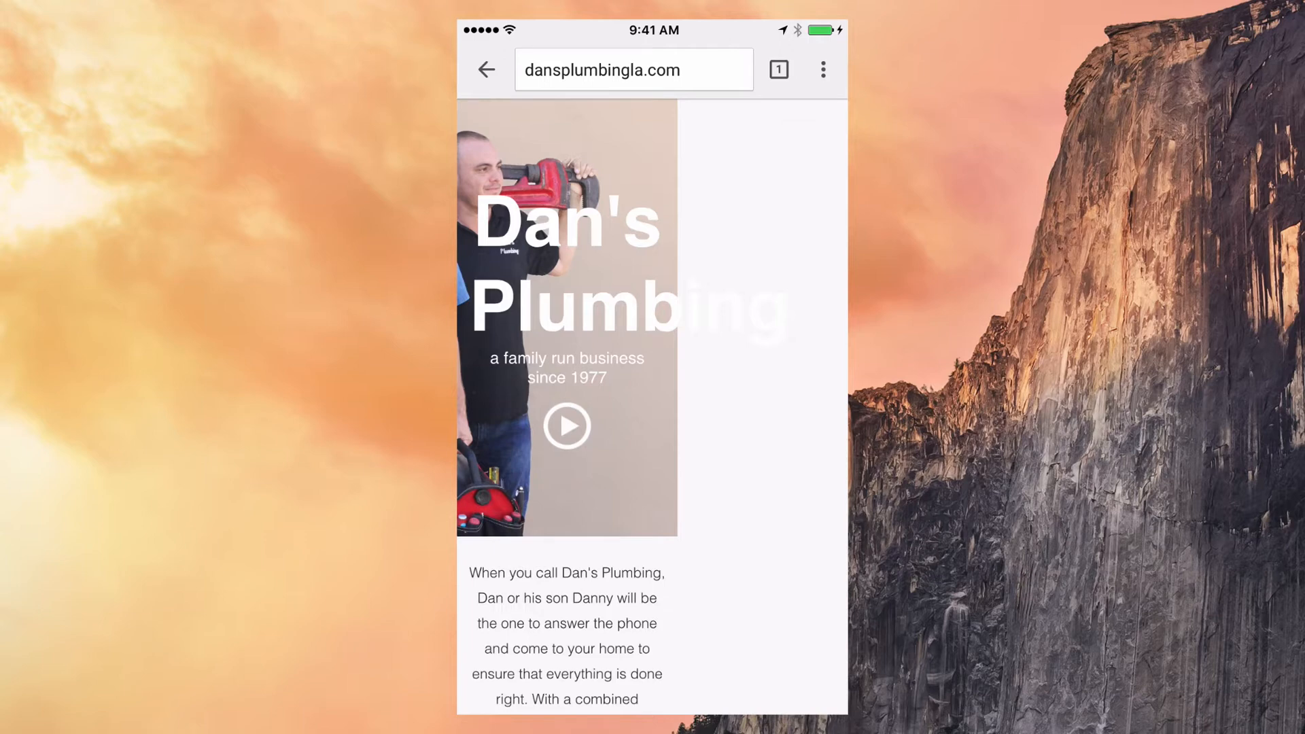
Step: Scroll the phone homepage to check the logo header, intro text and EXPERIENCE section
scroll(652, 406, up, 1)
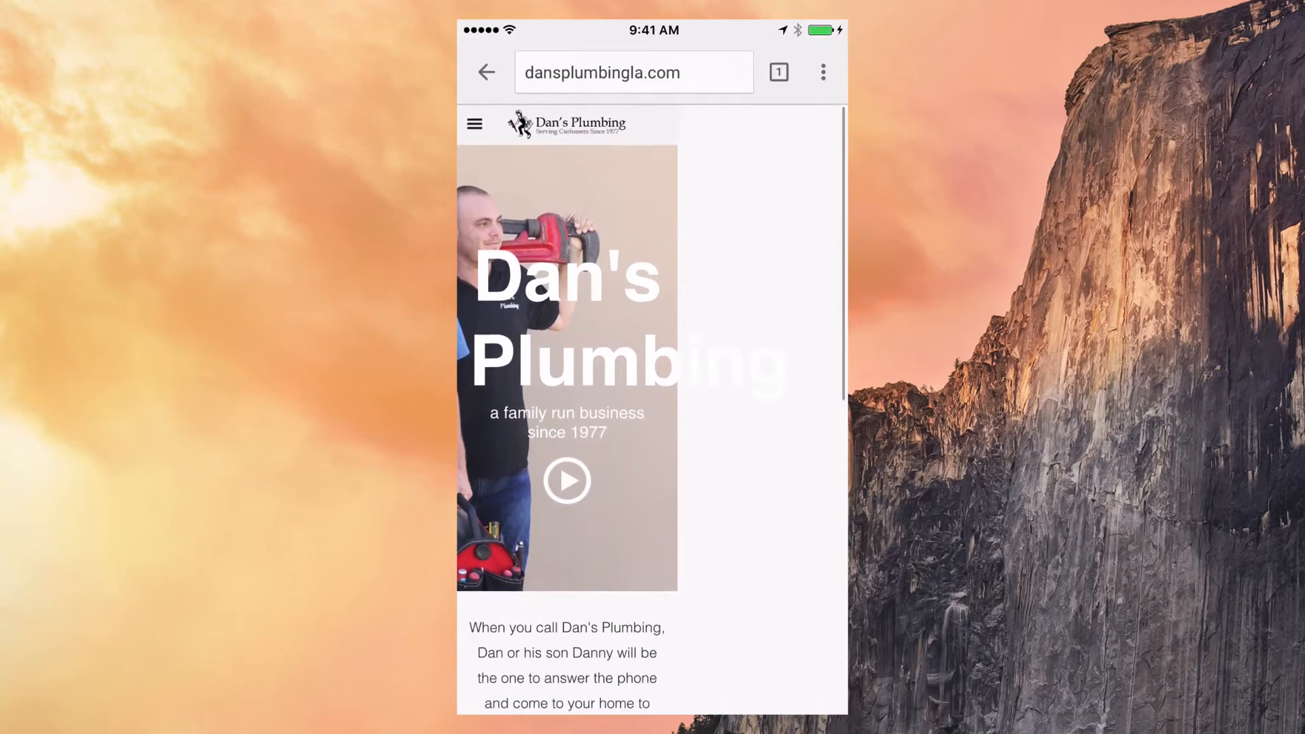
scroll(653, 406, down, 1)
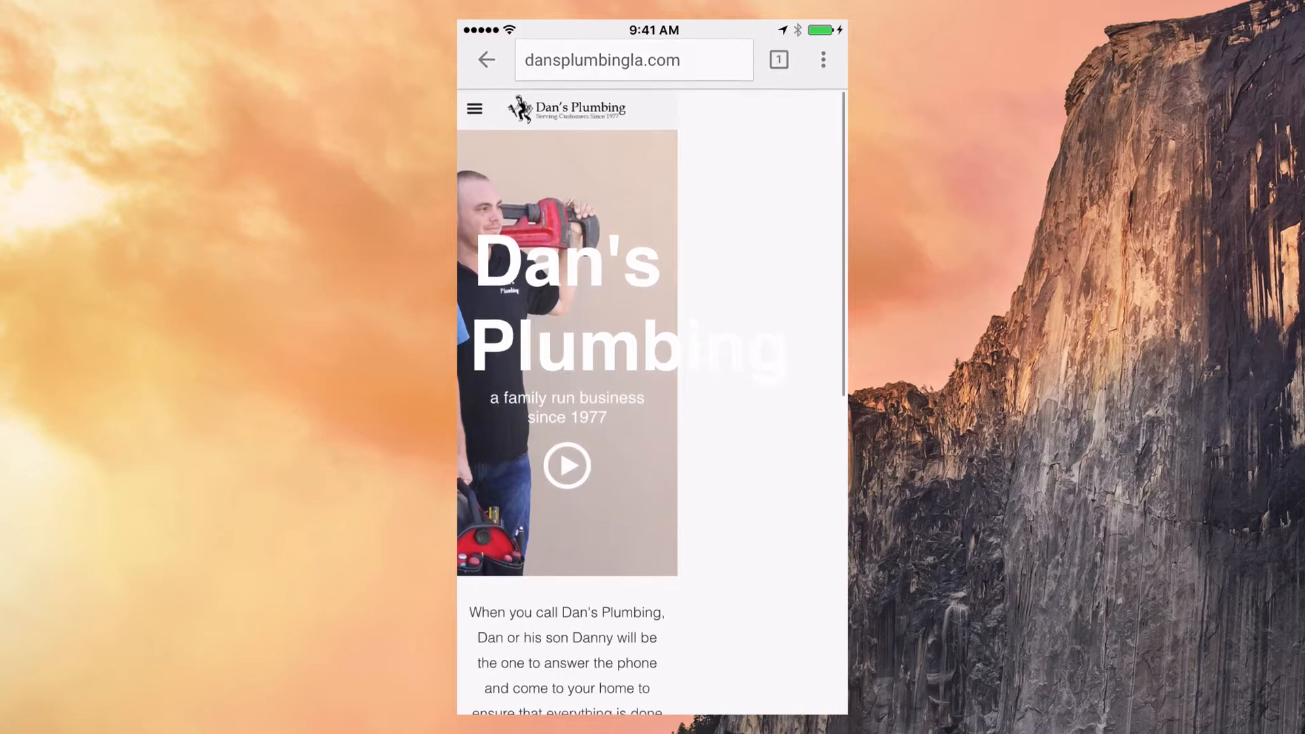
scroll(652, 407, down, 5)
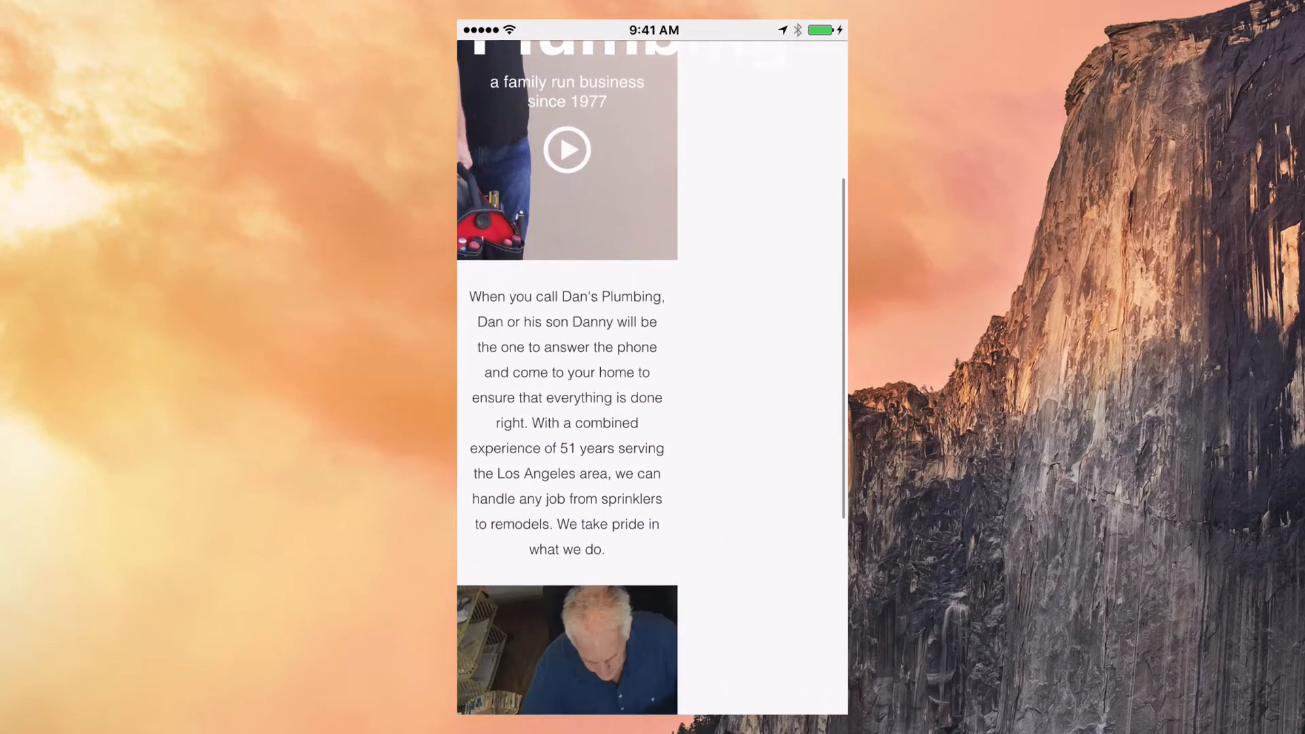
scroll(652, 406, down, 8)
scroll(653, 407, up, 4)
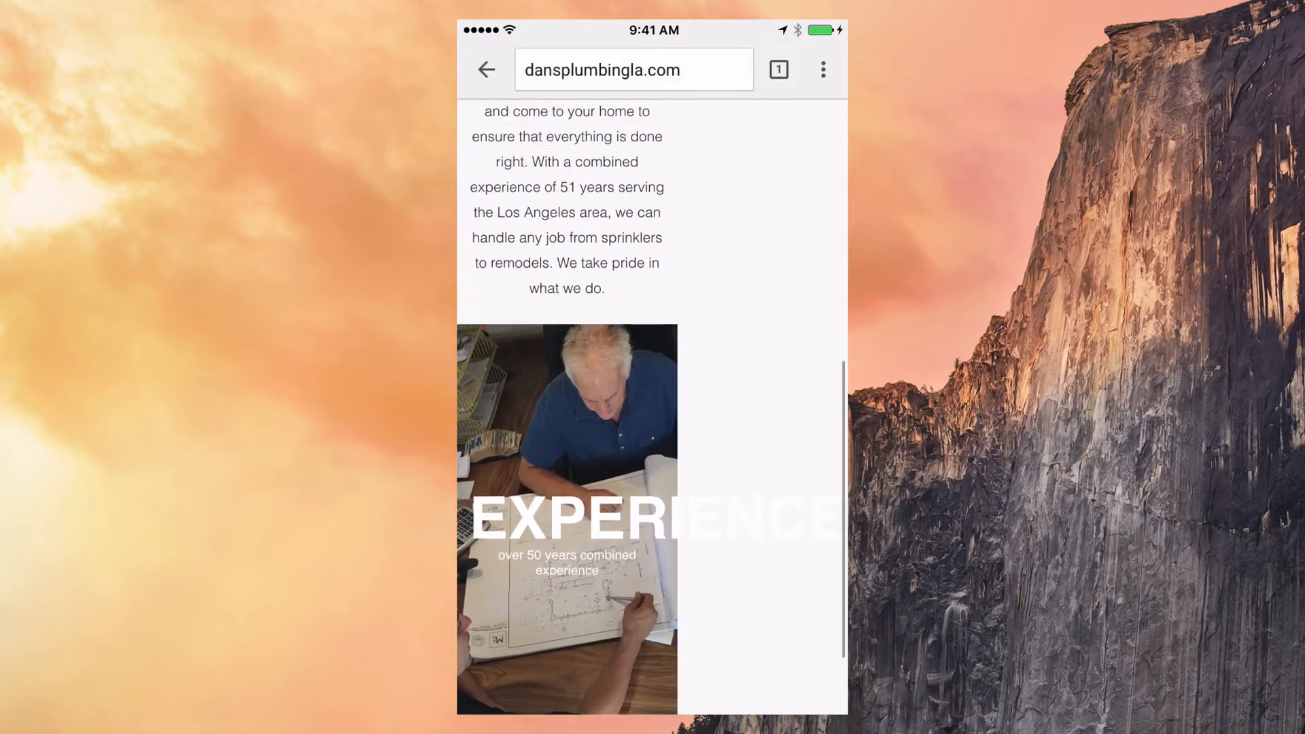
scroll(652, 407, up, 8)
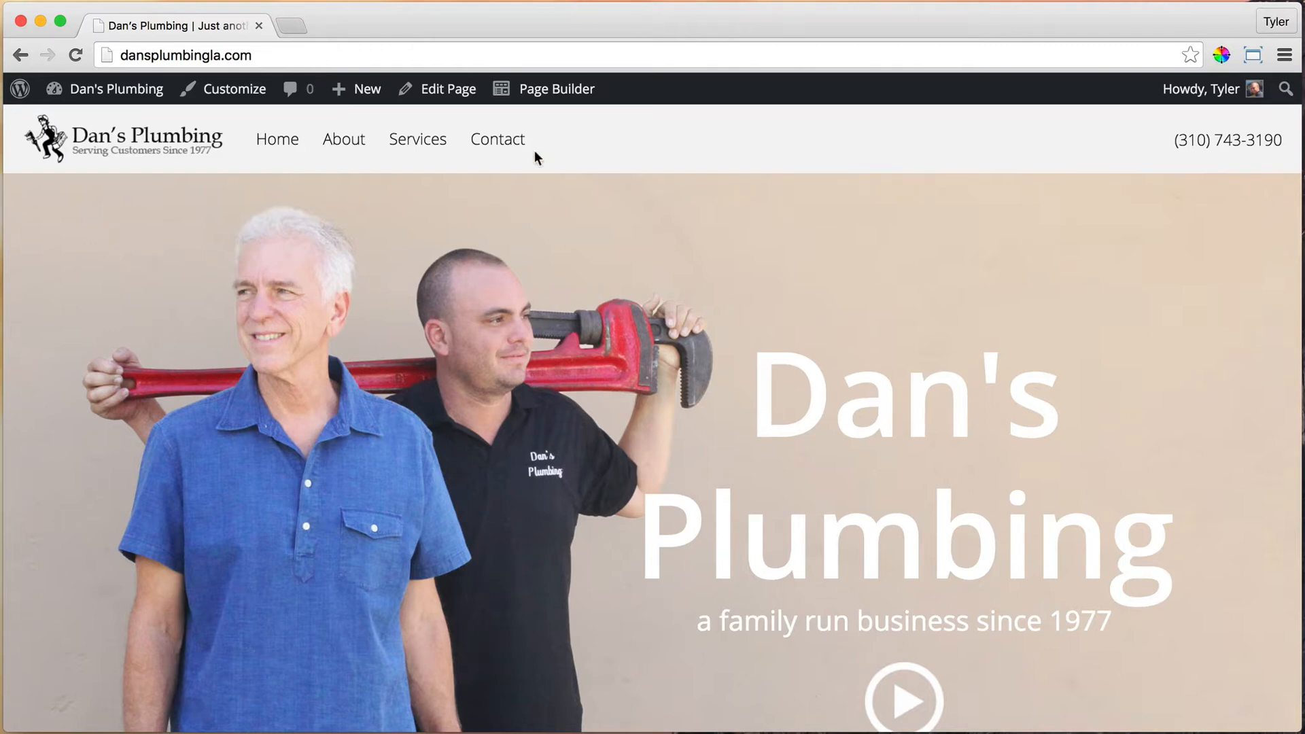
Step: Open the Dan's Plumbing homepage in Beaver Builder and close the content panel
click(556, 99)
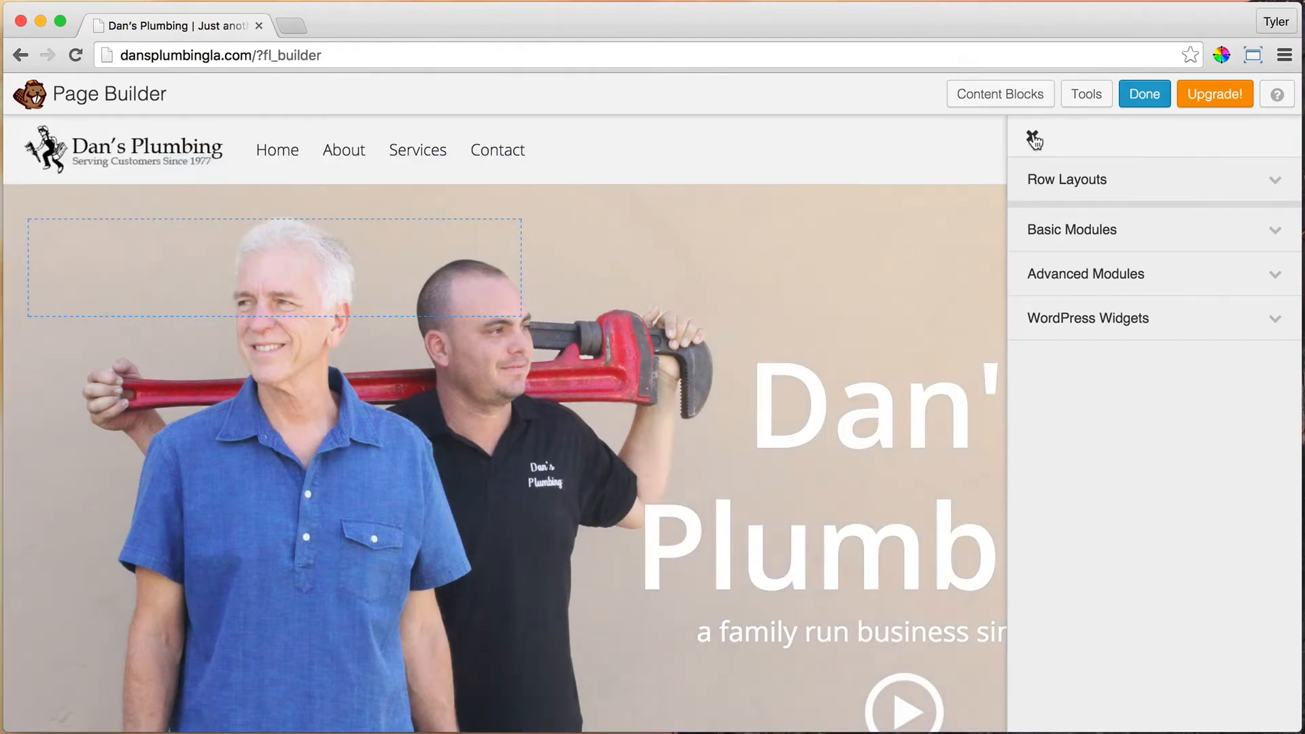
click(1032, 136)
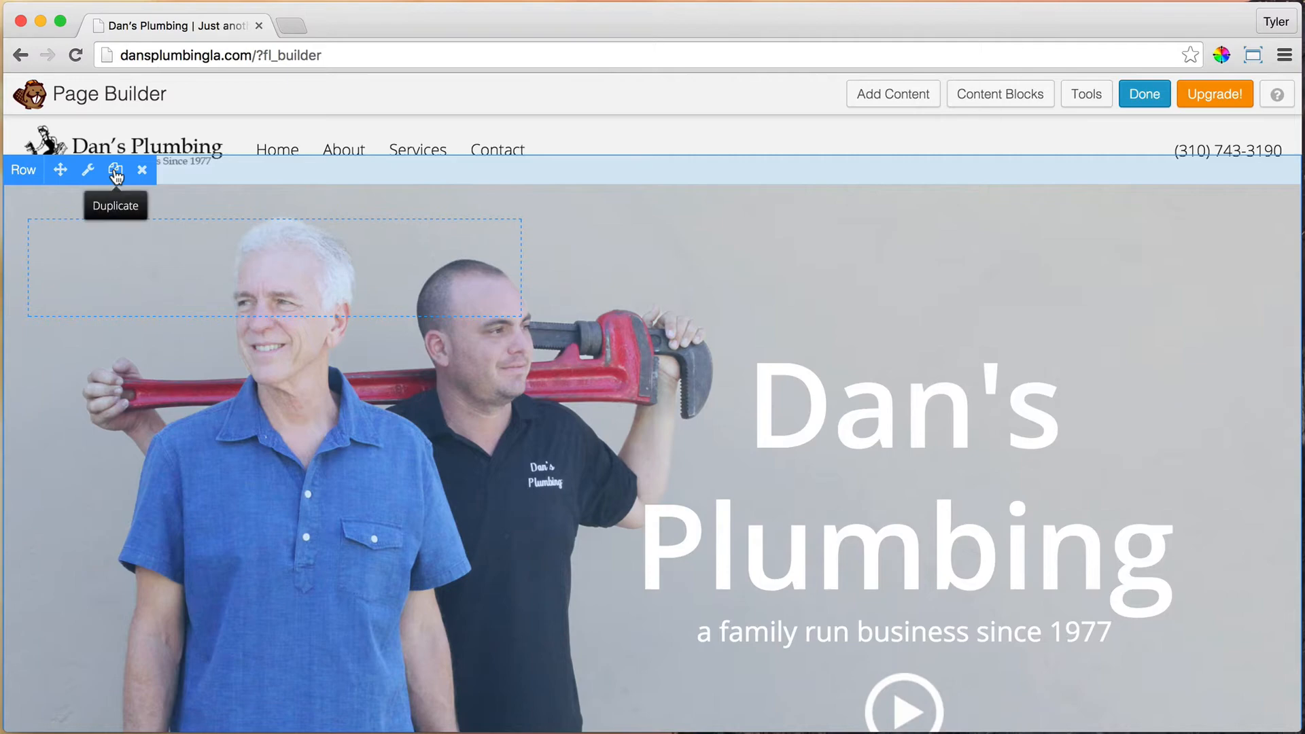
Step: Duplicate the homepage hero row
click(115, 171)
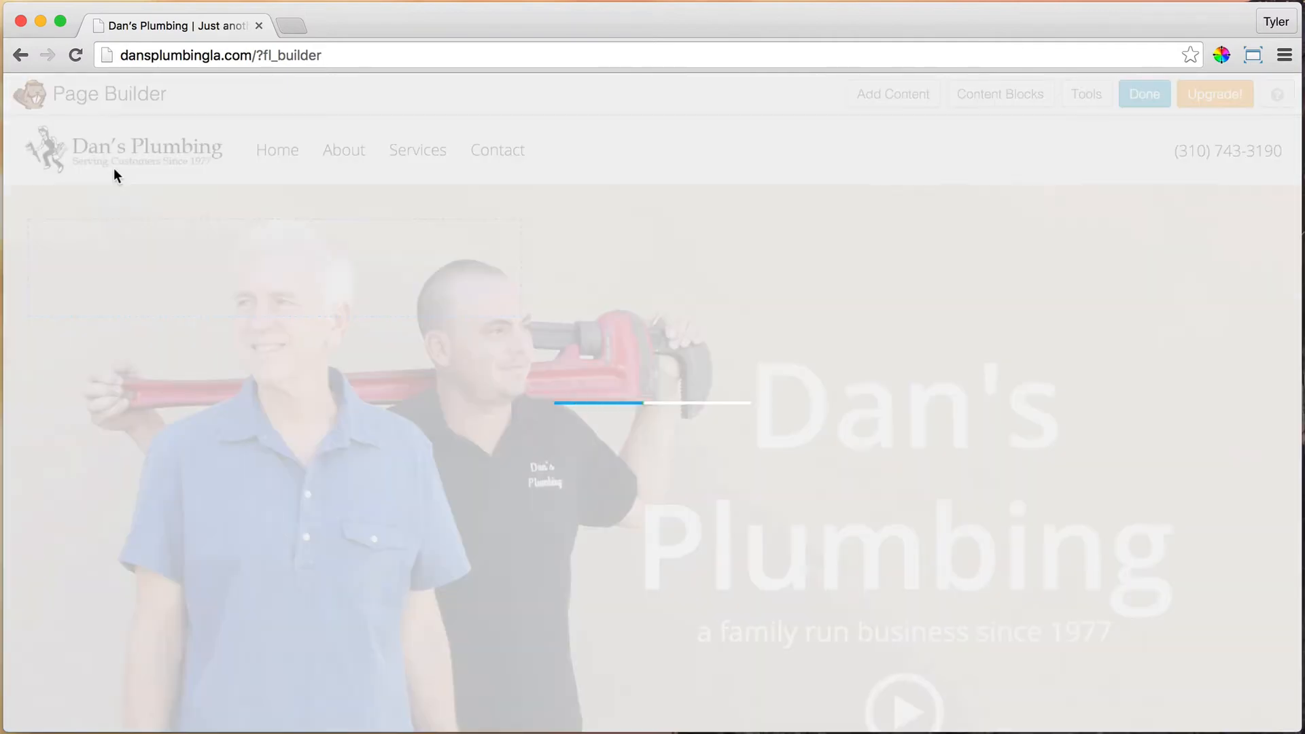
scroll(804, 409, down, 12)
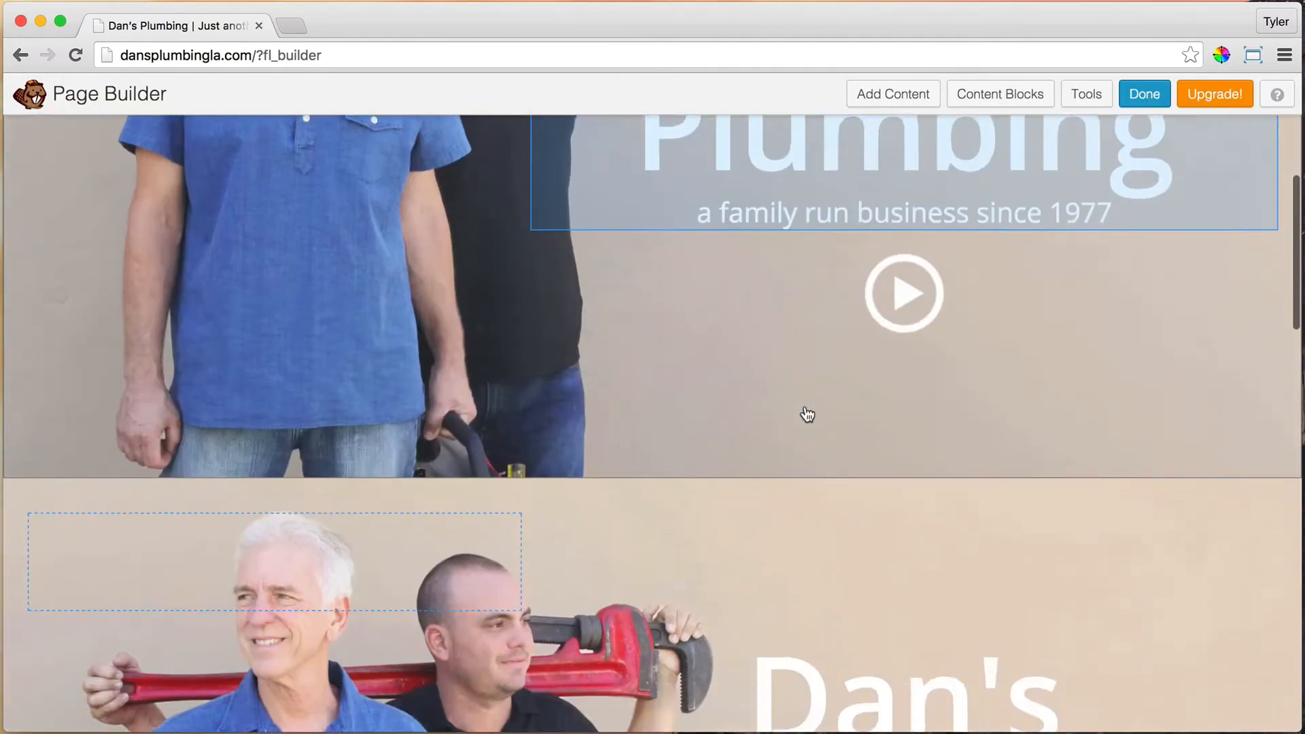
scroll(746, 454, up, 12)
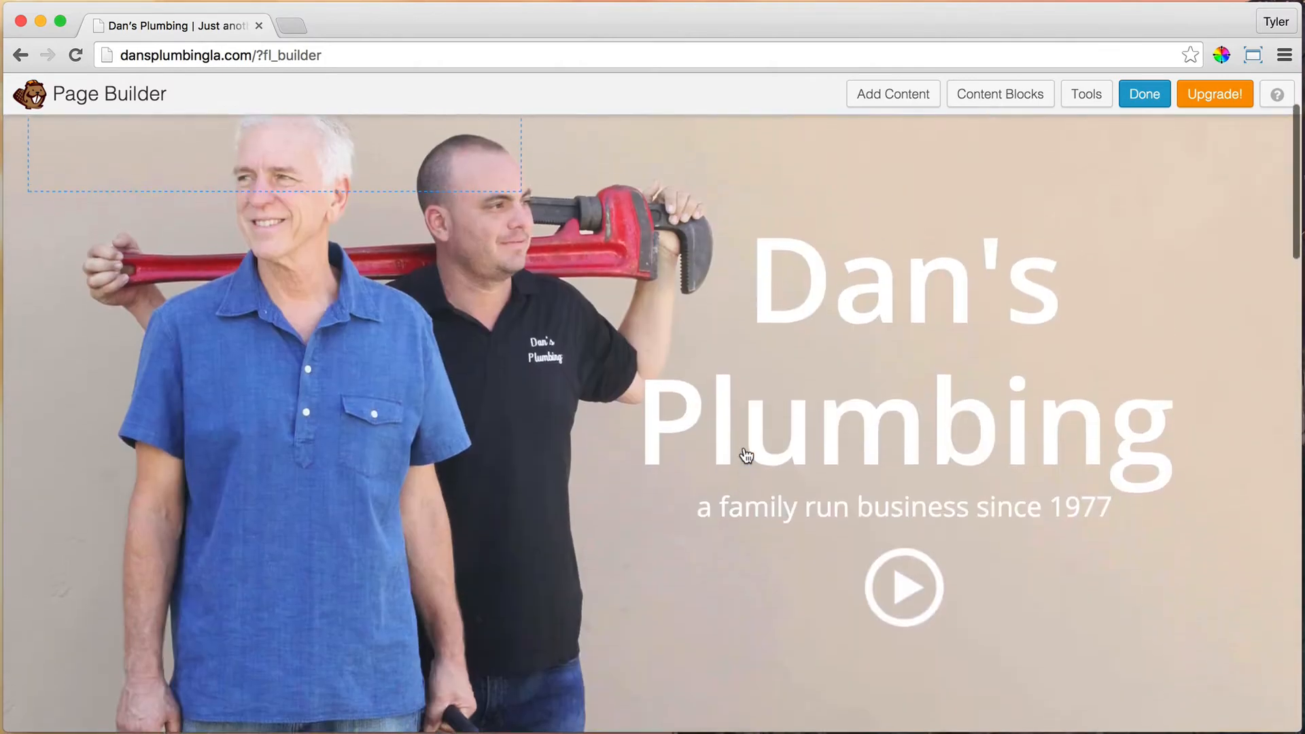
scroll(729, 431, down, 4)
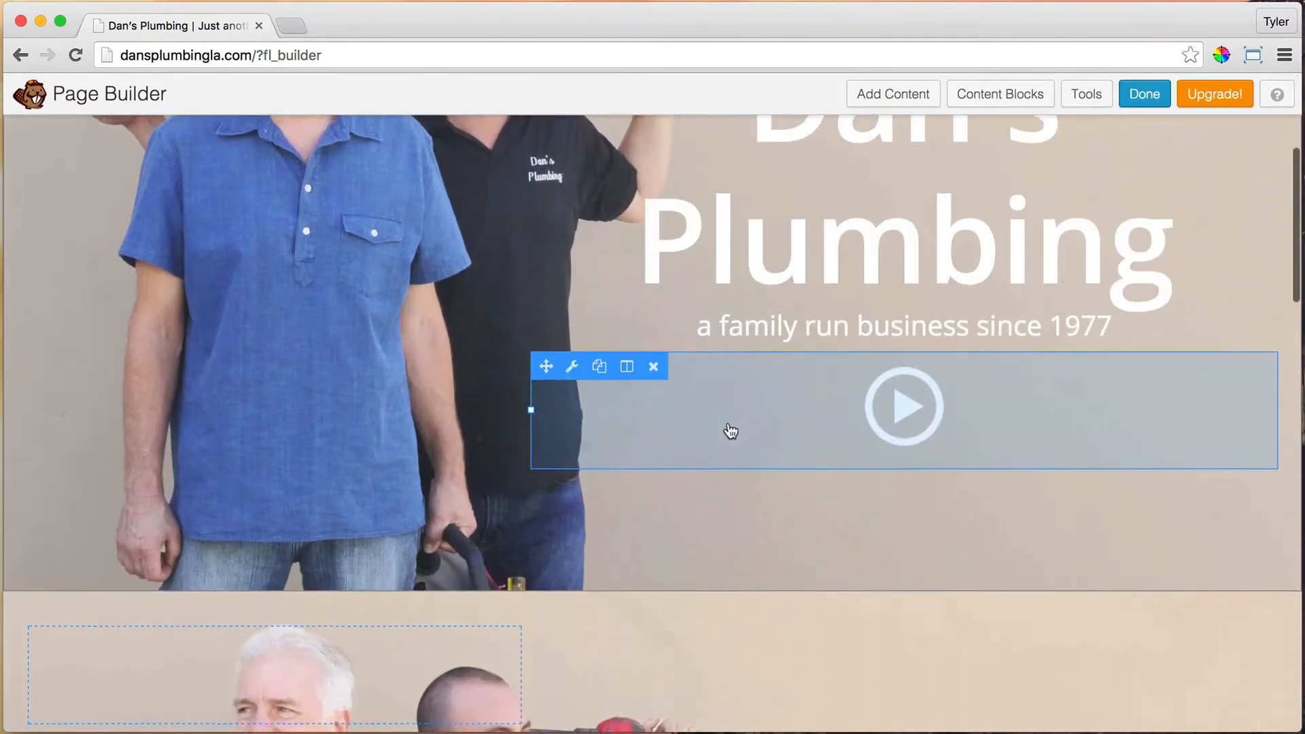
scroll(729, 431, up, 4)
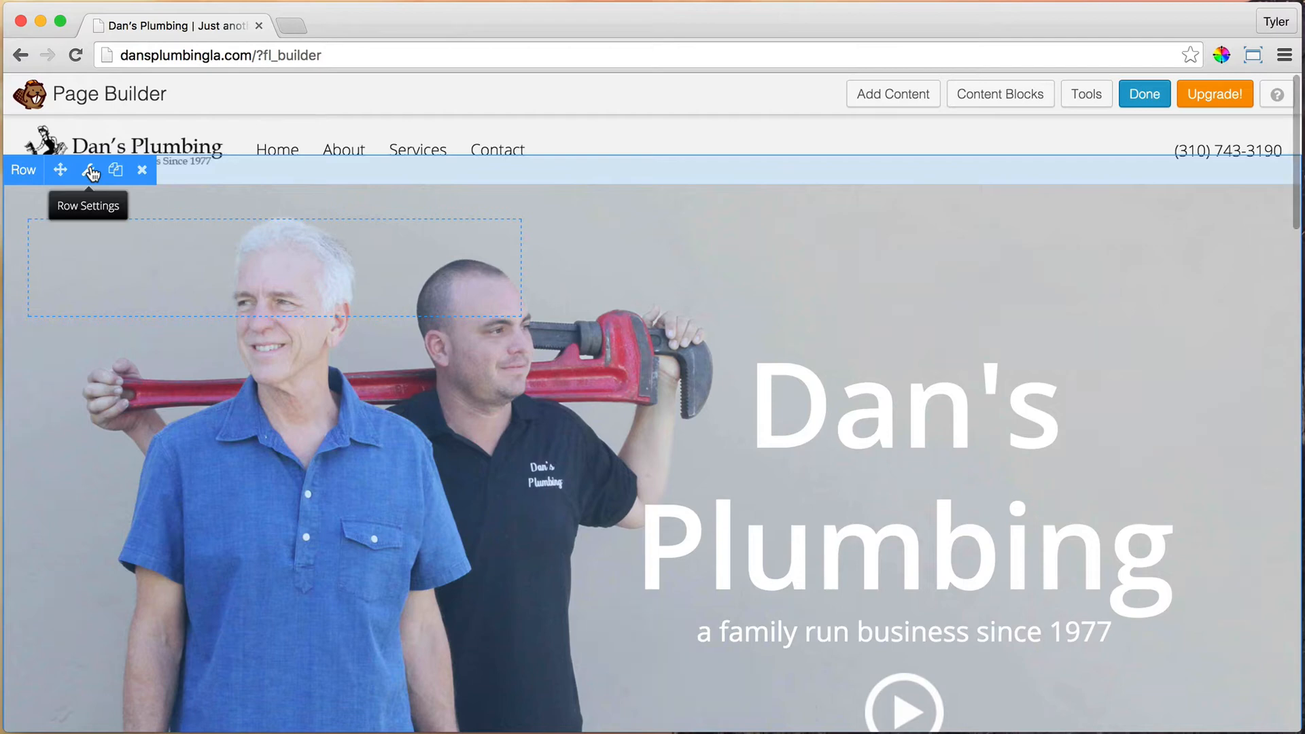
Step: Set the top hero row's Display to Large & Medium Devices Only and save
click(90, 171)
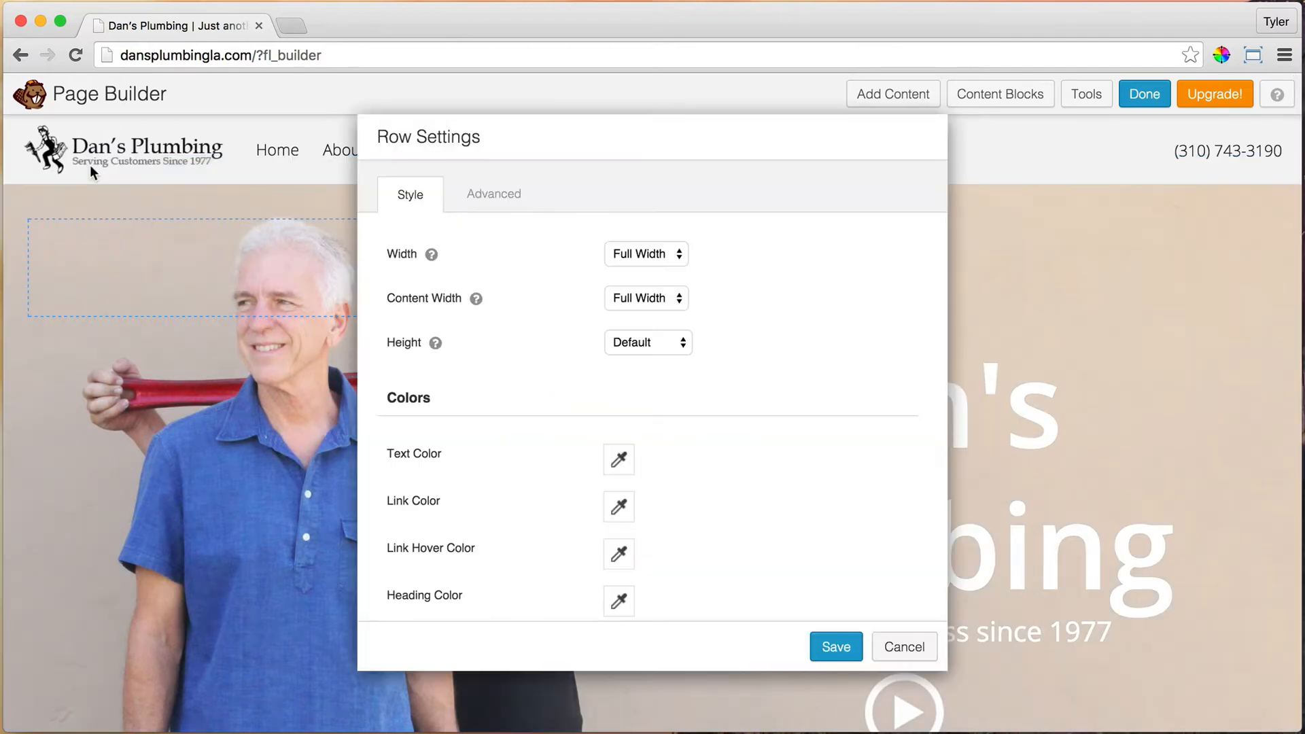
scroll(573, 279, down, 3)
scroll(574, 279, up, 3)
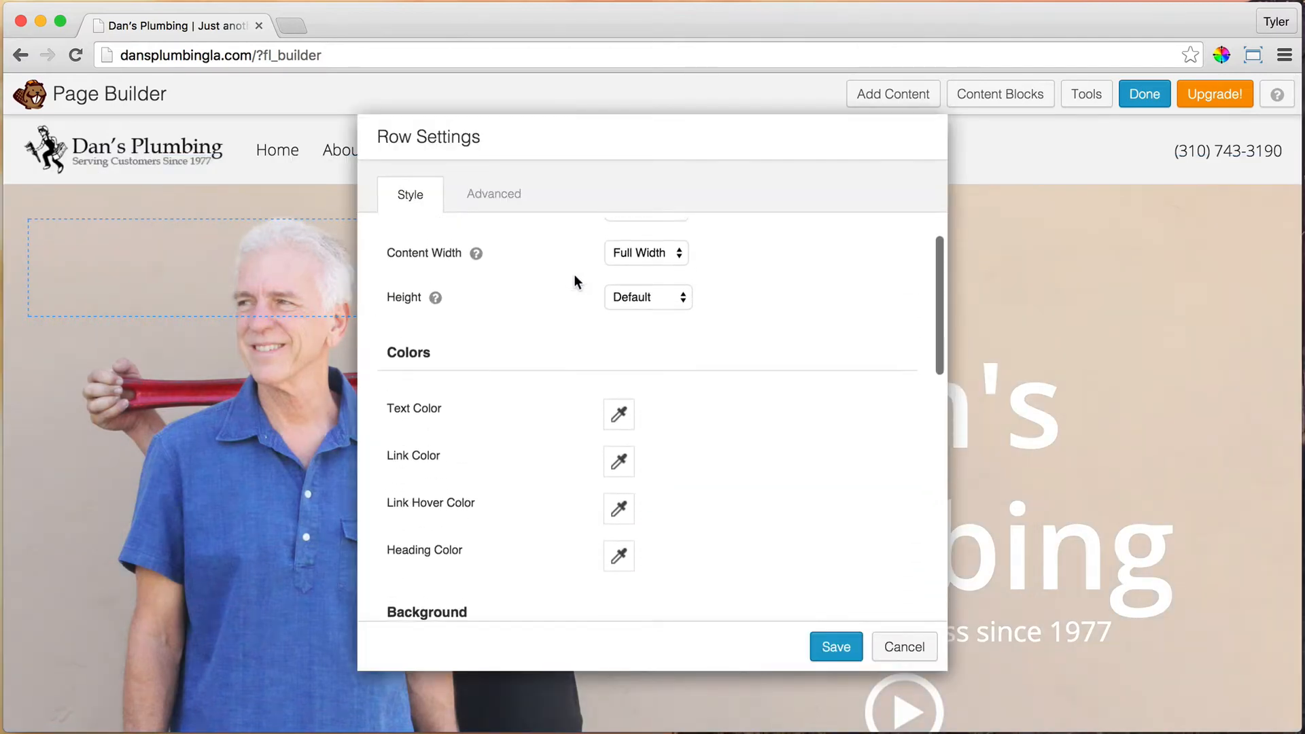
click(495, 203)
scroll(740, 348, down, 3)
scroll(748, 352, down, 3)
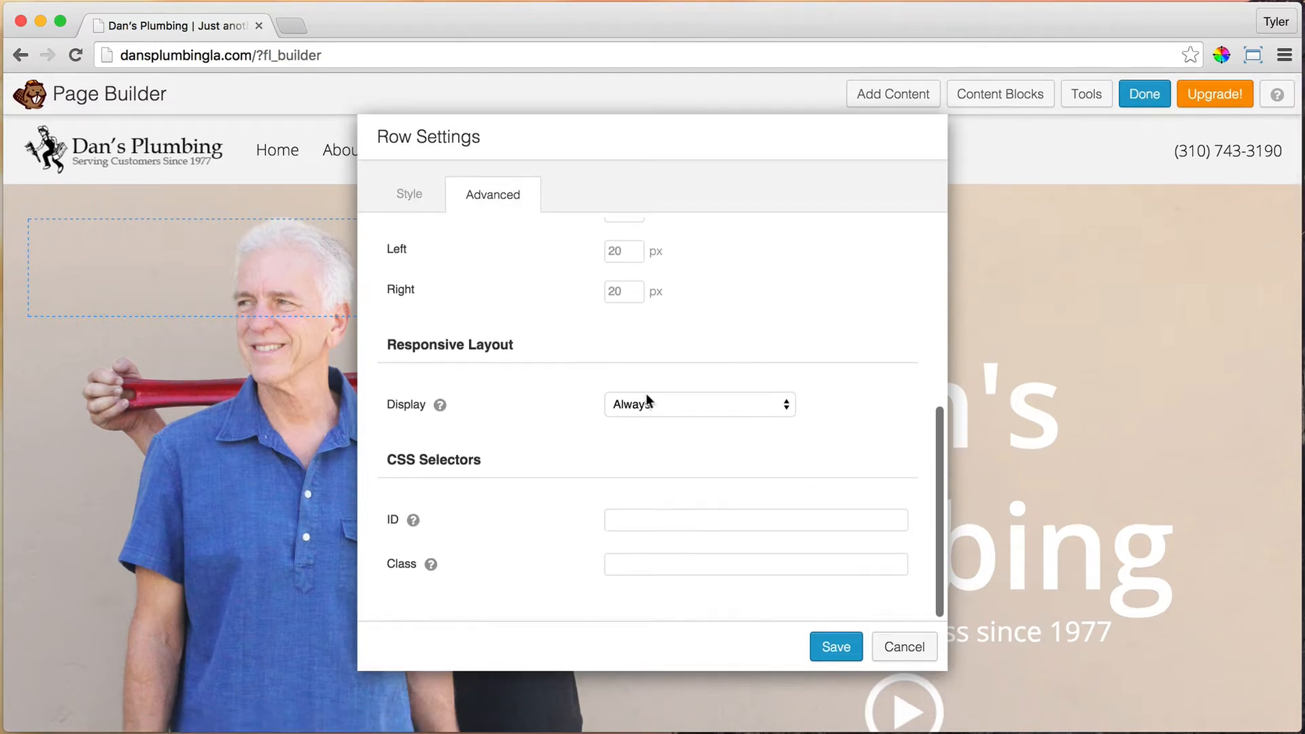
click(666, 405)
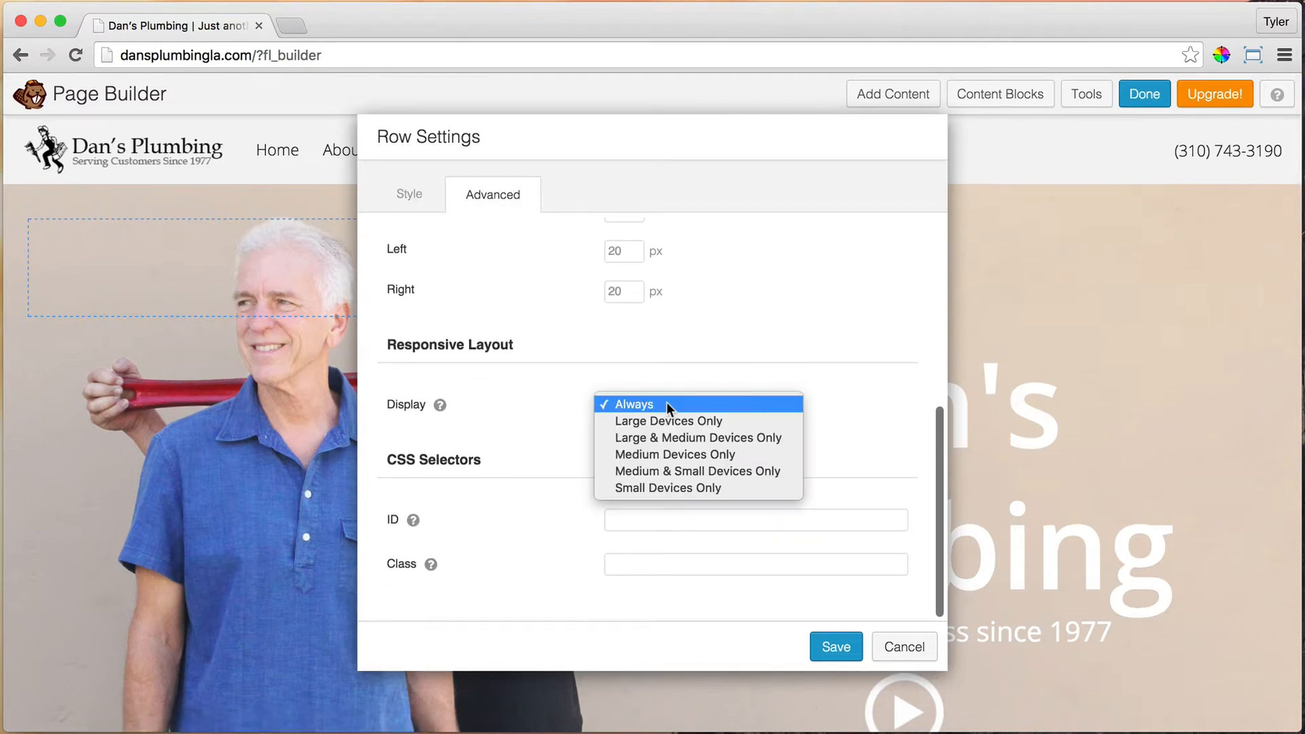
click(692, 436)
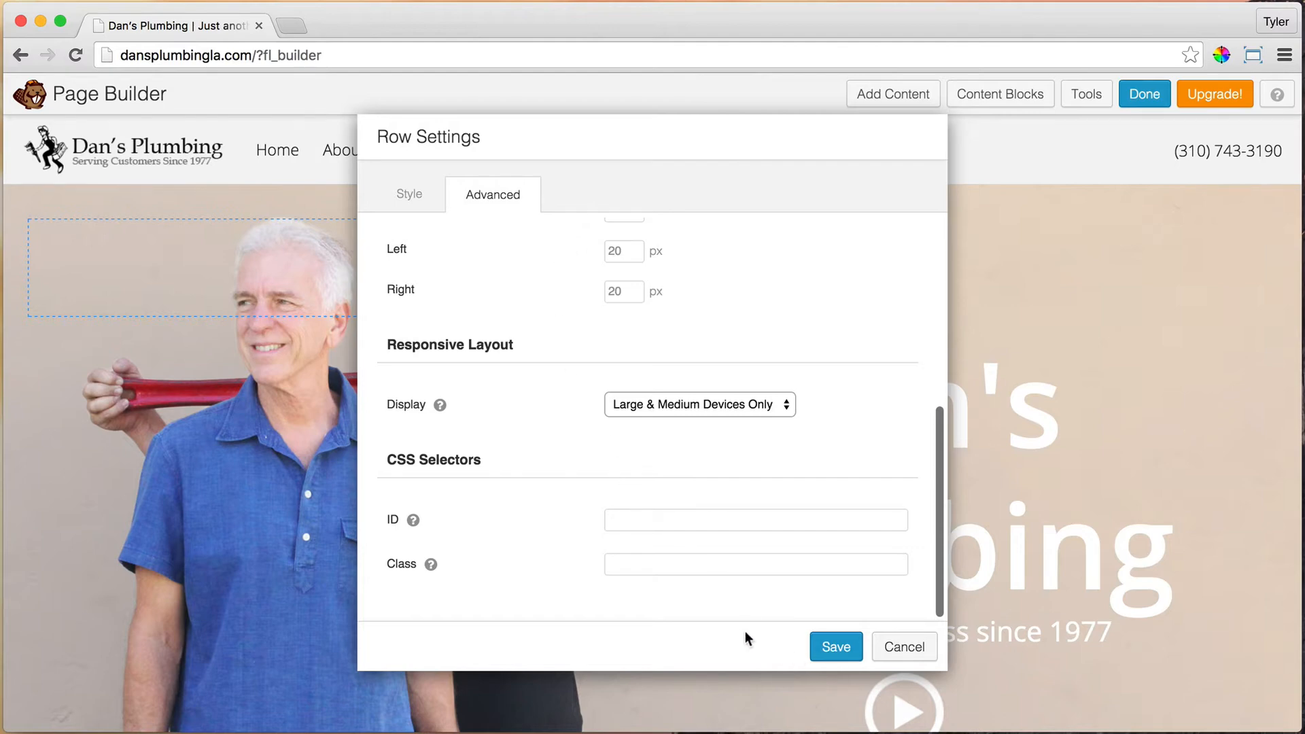
click(835, 646)
scroll(772, 472, down, 10)
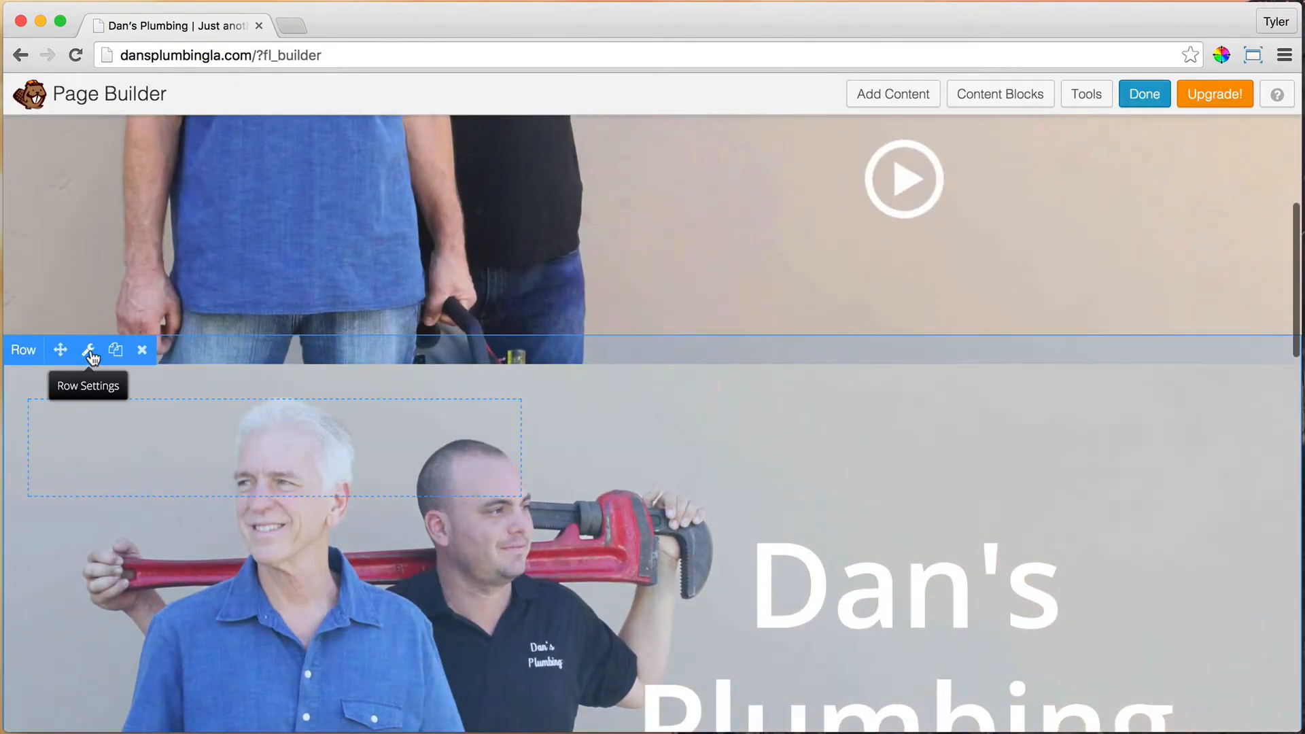
Step: Set the duplicated hero row's Display to Small Devices Only and save
click(88, 349)
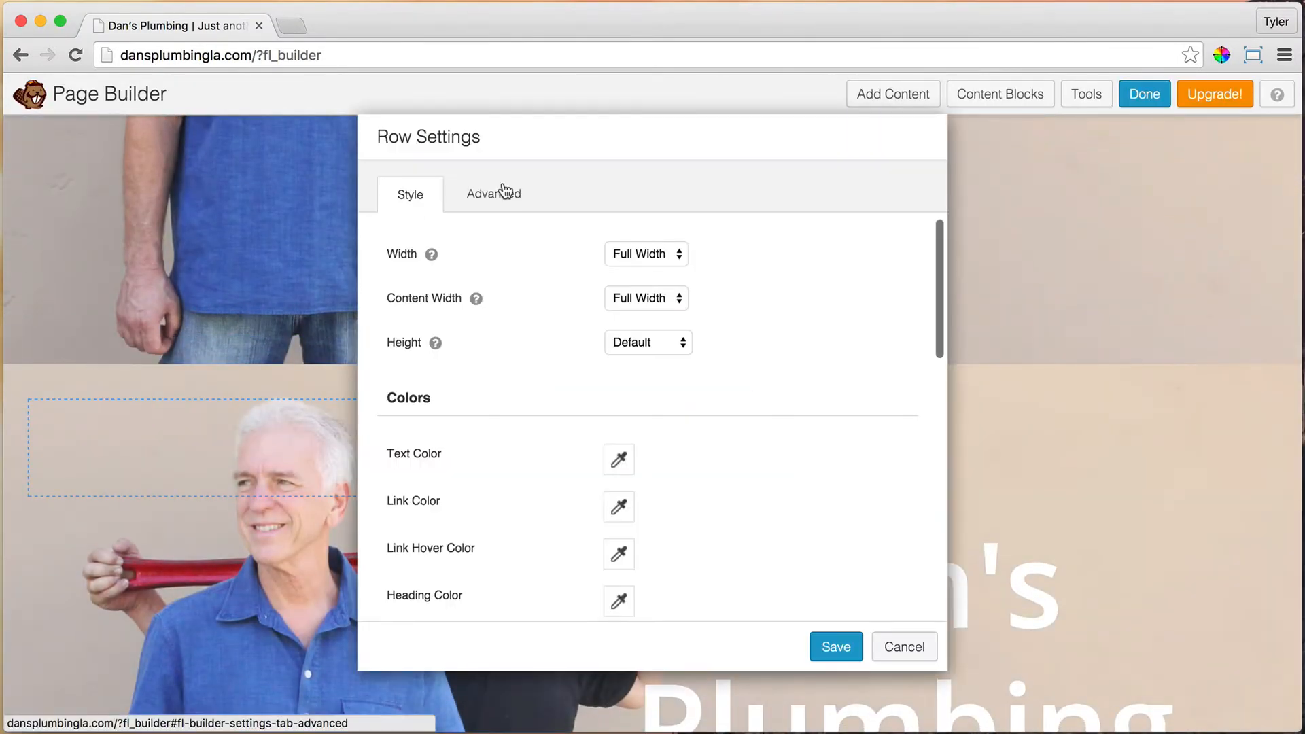
click(499, 192)
scroll(806, 373, down, 5)
click(708, 404)
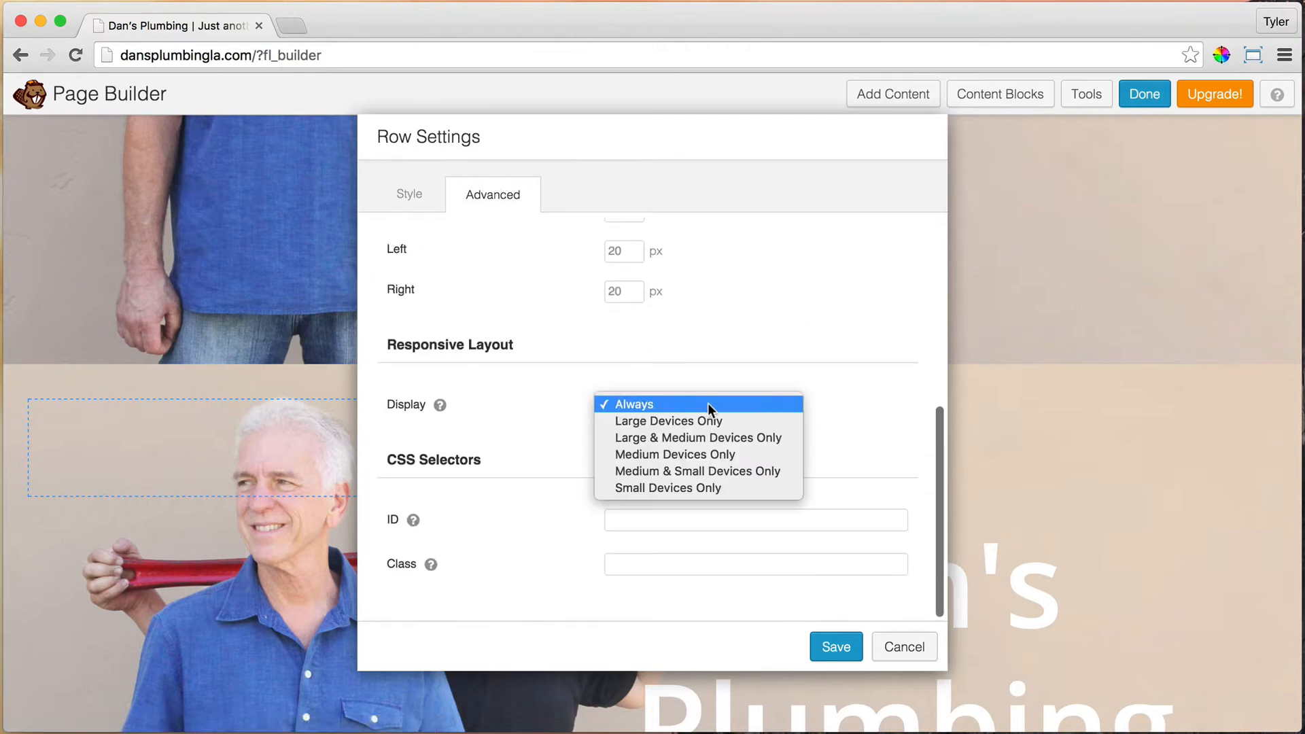
click(693, 487)
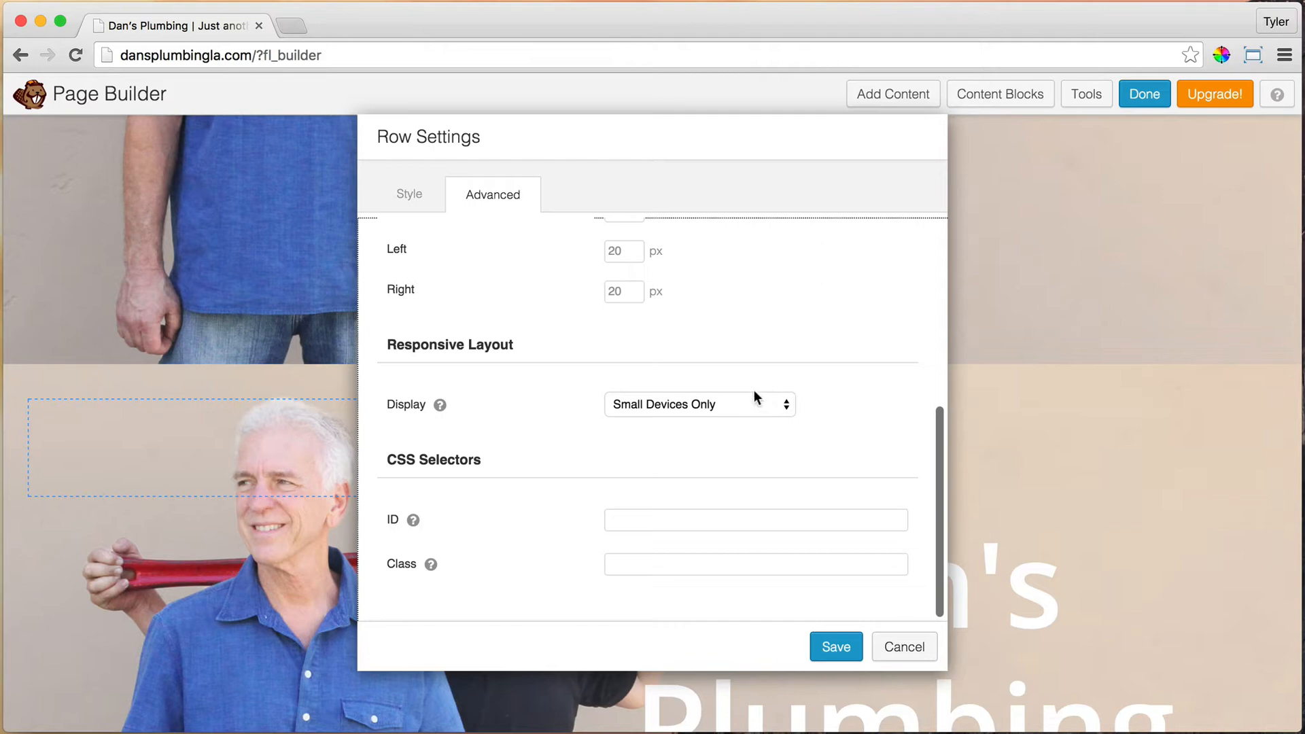
click(836, 647)
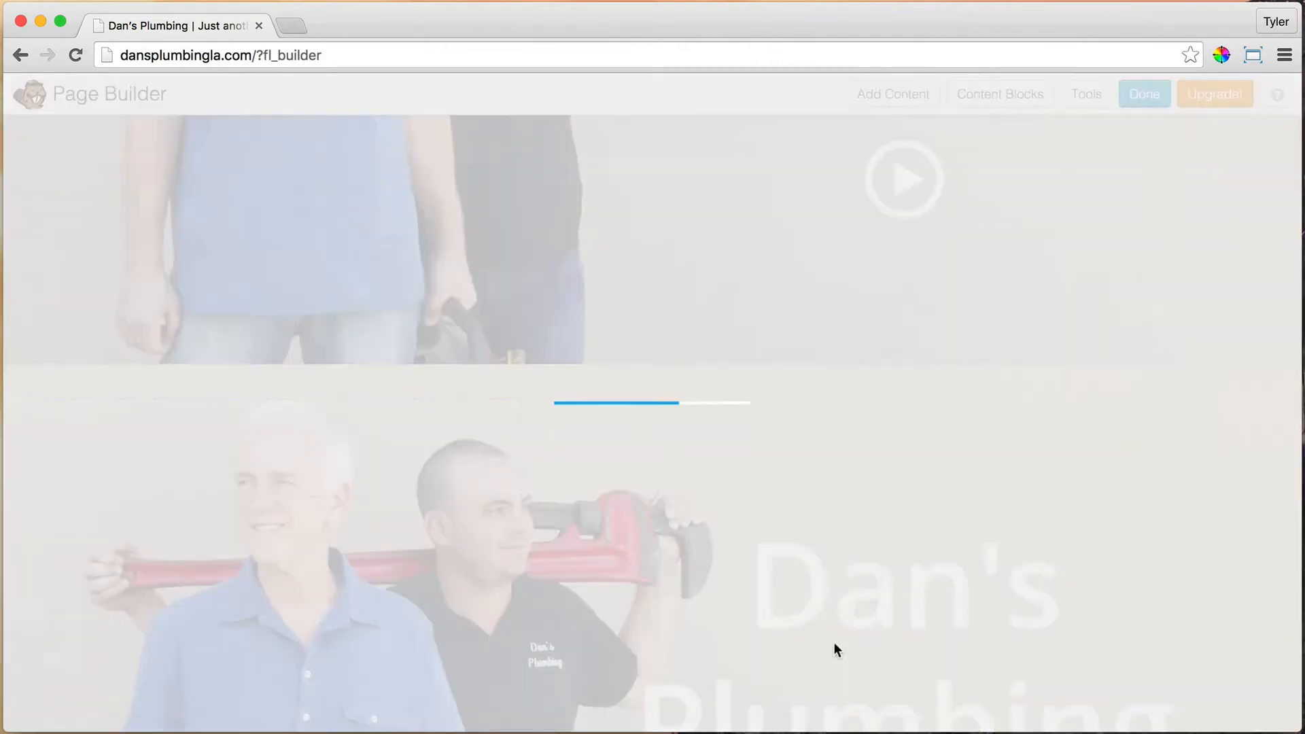
scroll(711, 446, up, 3)
scroll(711, 445, up, 5)
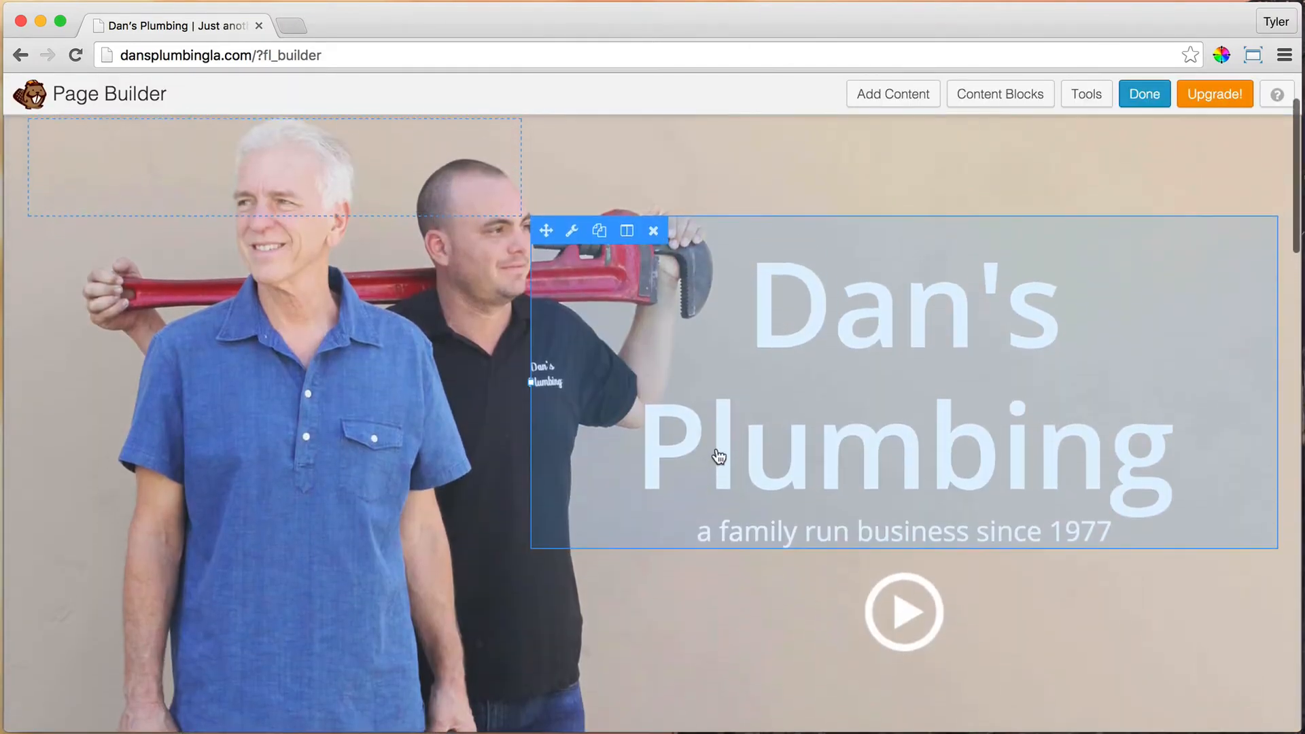
scroll(876, 309, down, 7)
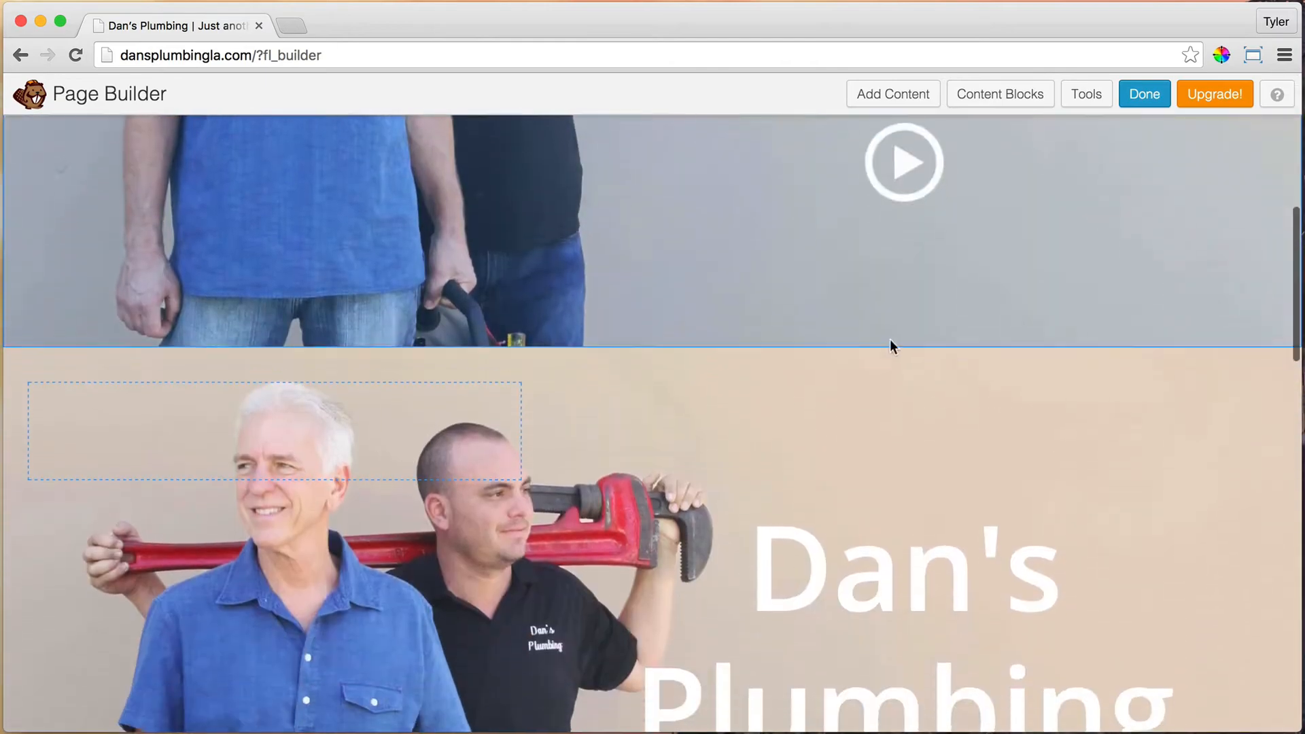
Step: Remove the empty left column from the second hero row
mouse_move(428, 418)
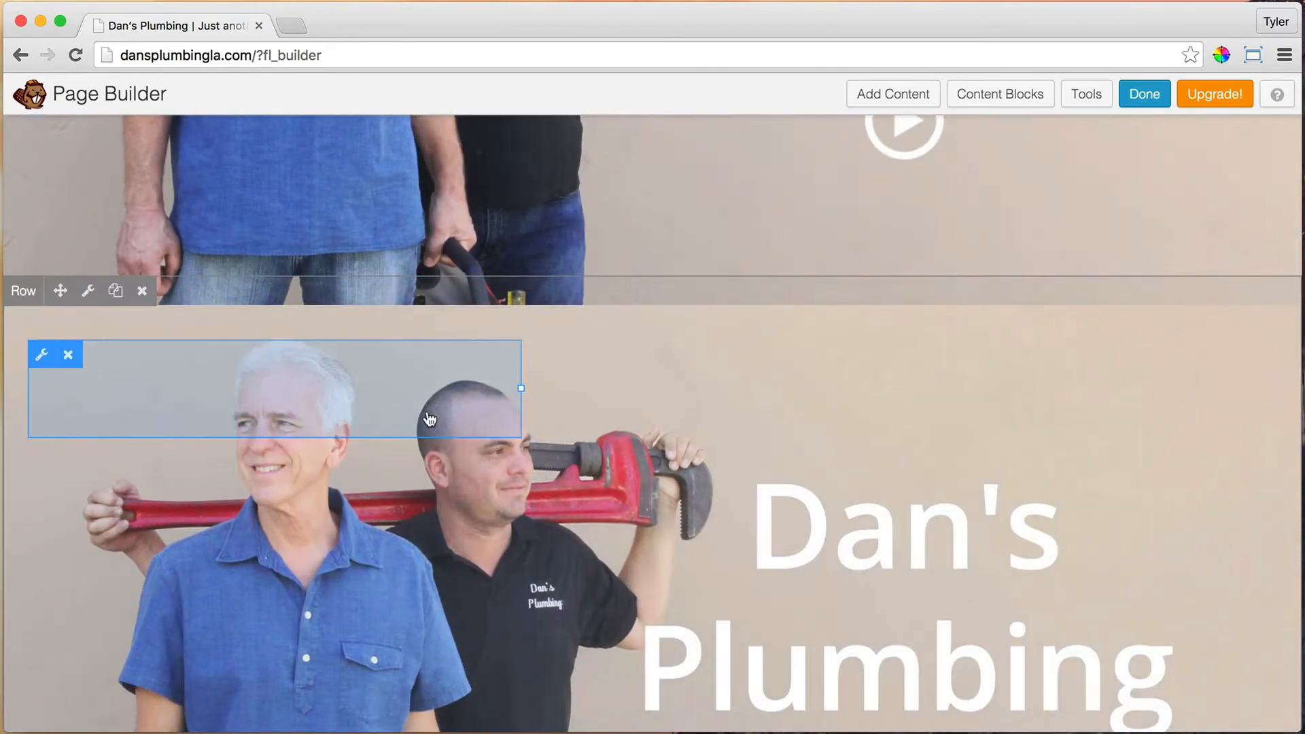
click(68, 361)
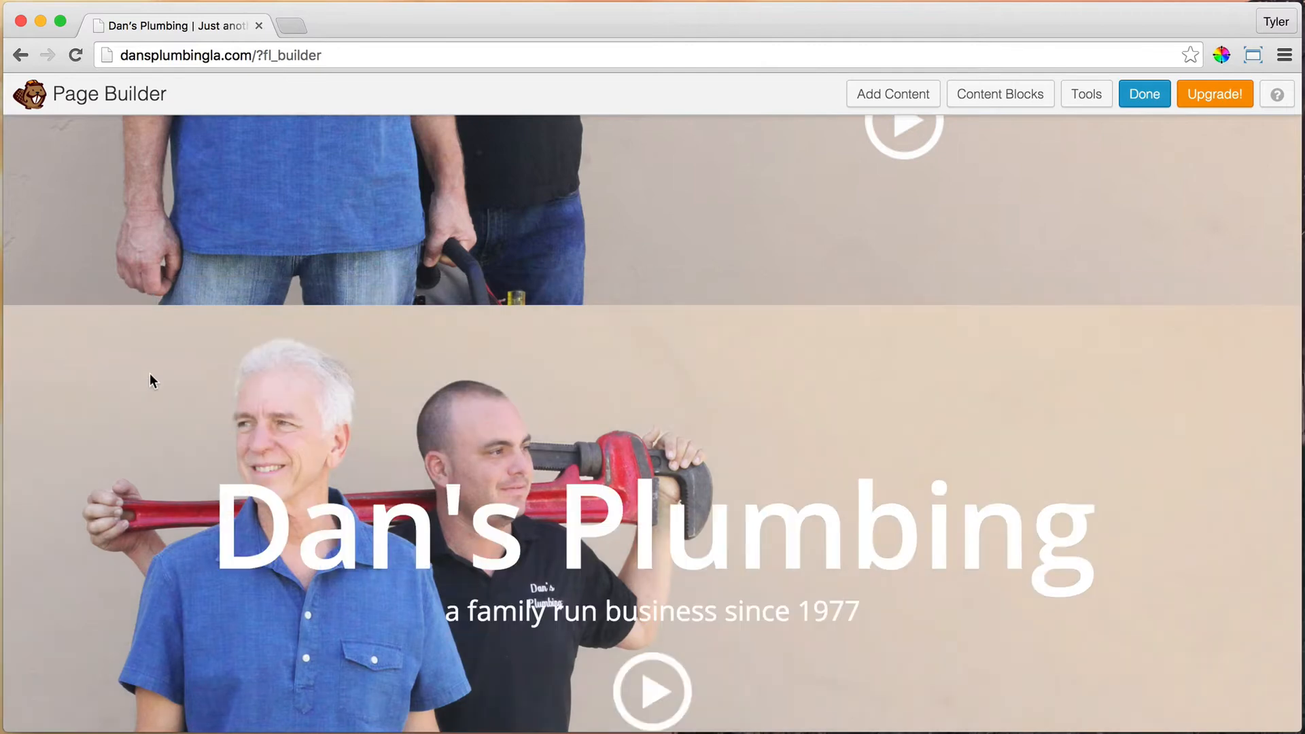
scroll(663, 561, down, 3)
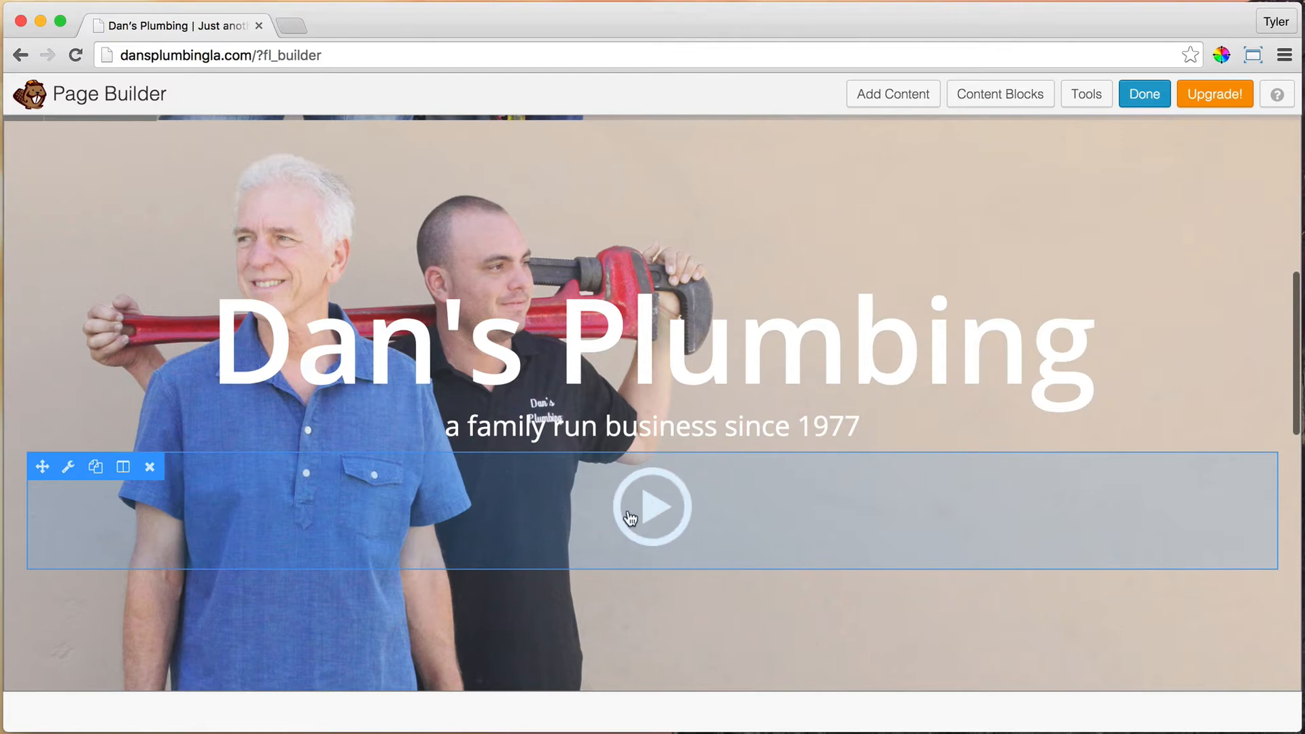
Step: Delete the play-button video module and open the hero row's settings
click(151, 467)
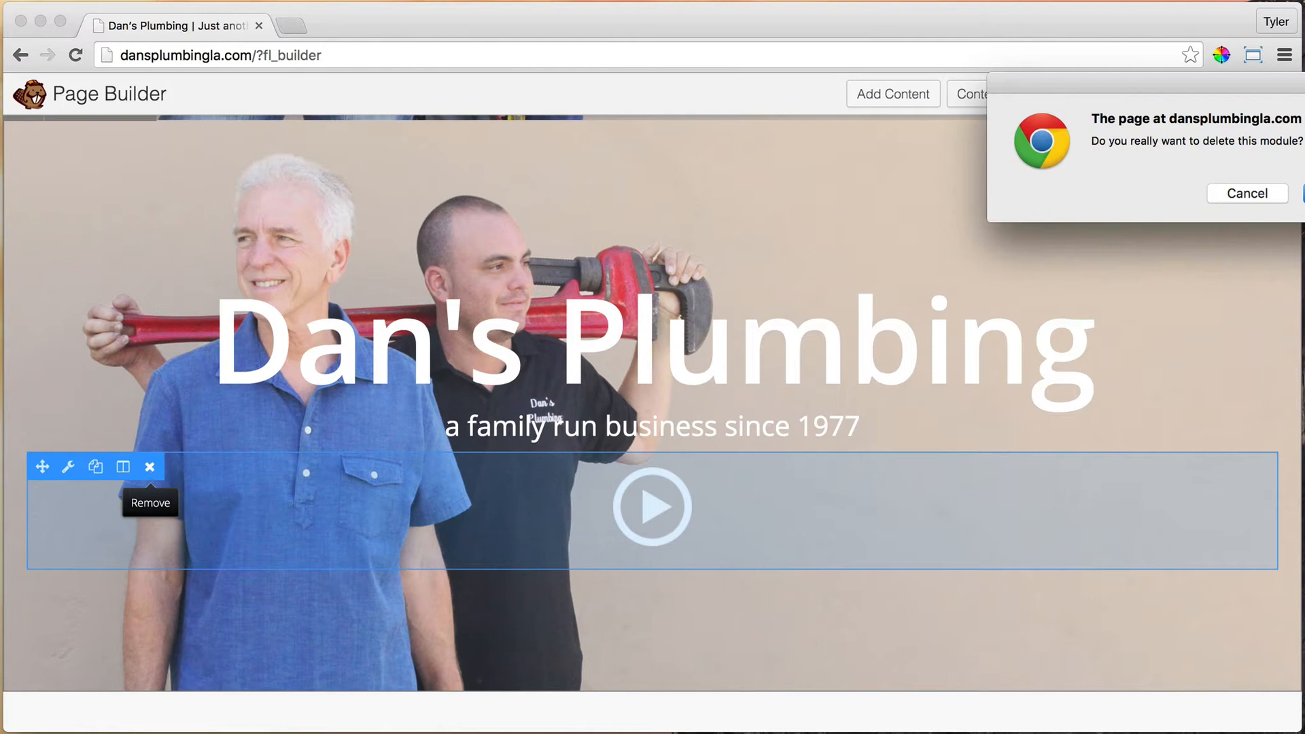
key(Return)
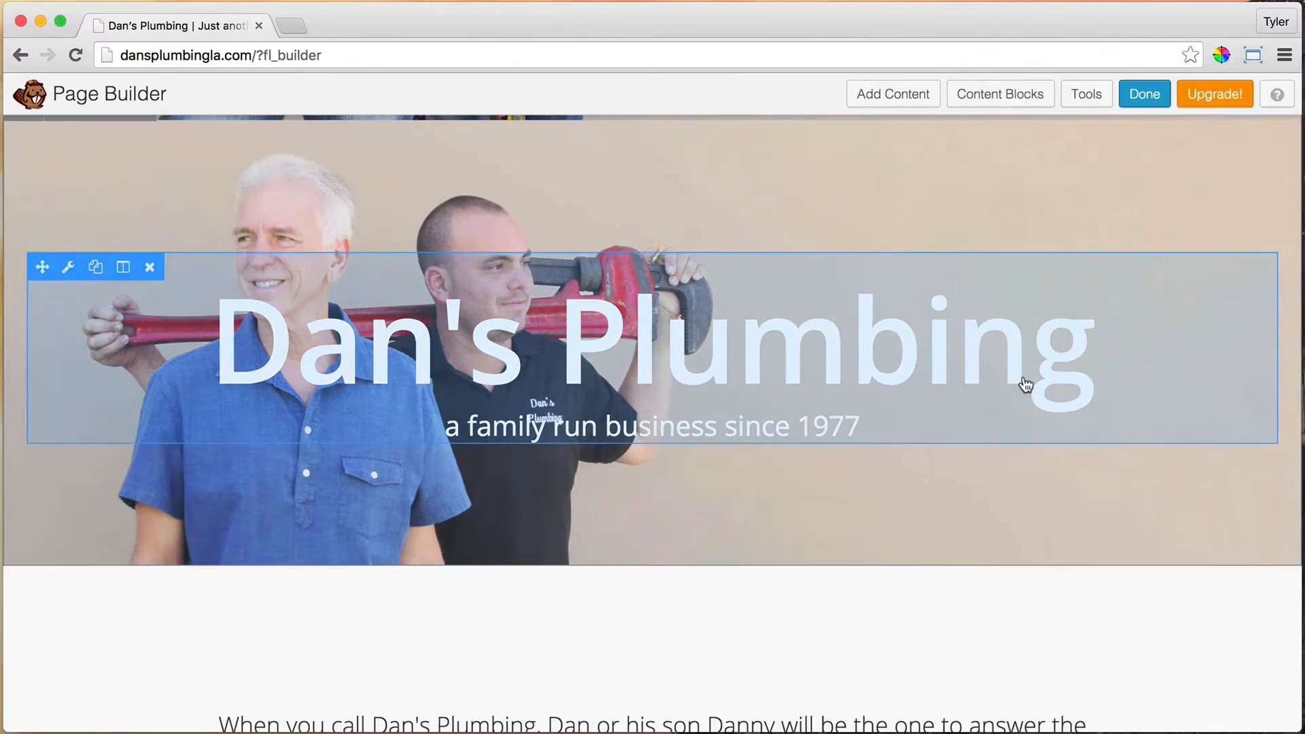
scroll(924, 472, up, 3)
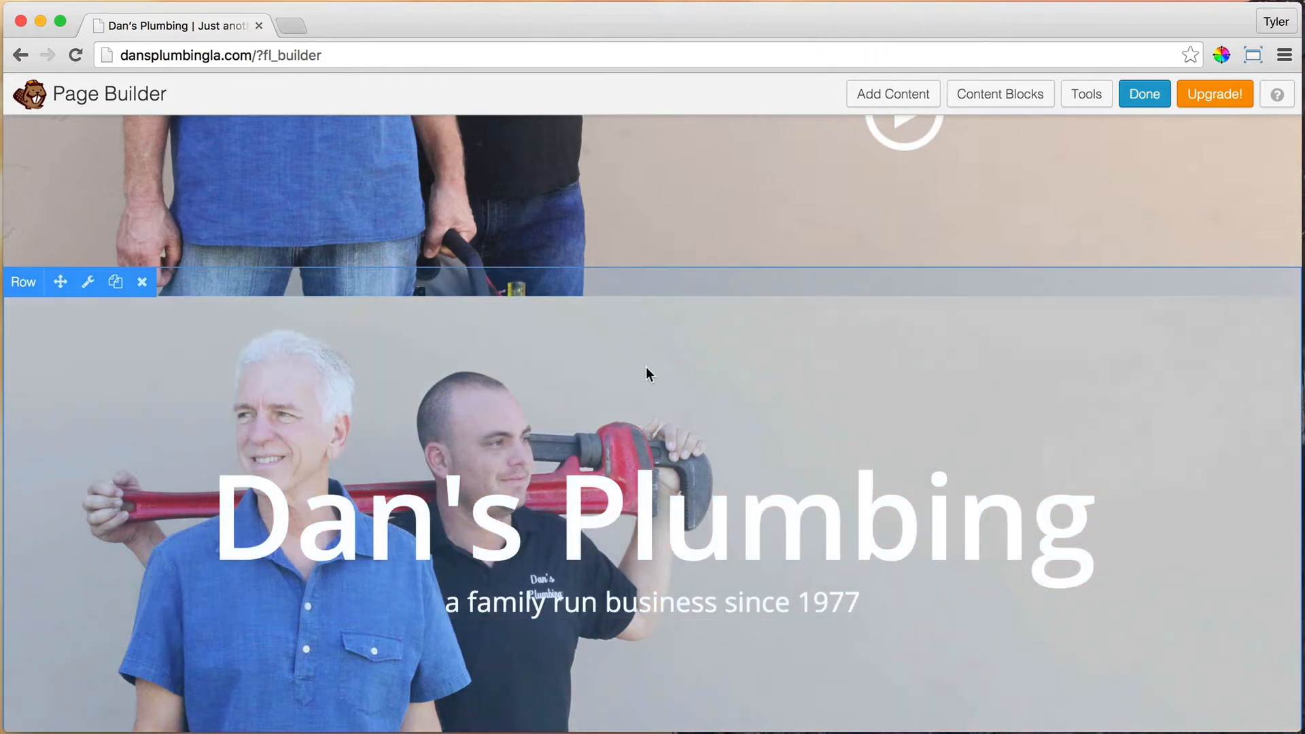
click(89, 284)
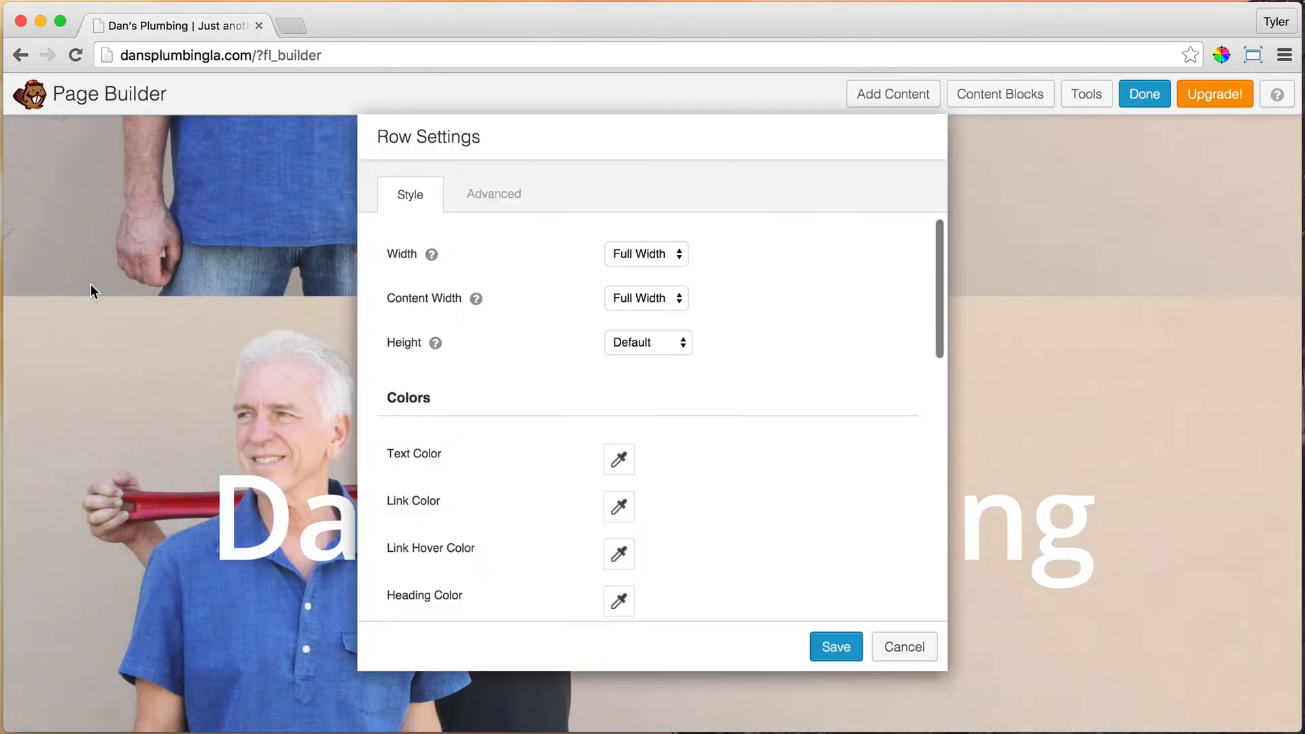
scroll(727, 424, down, 10)
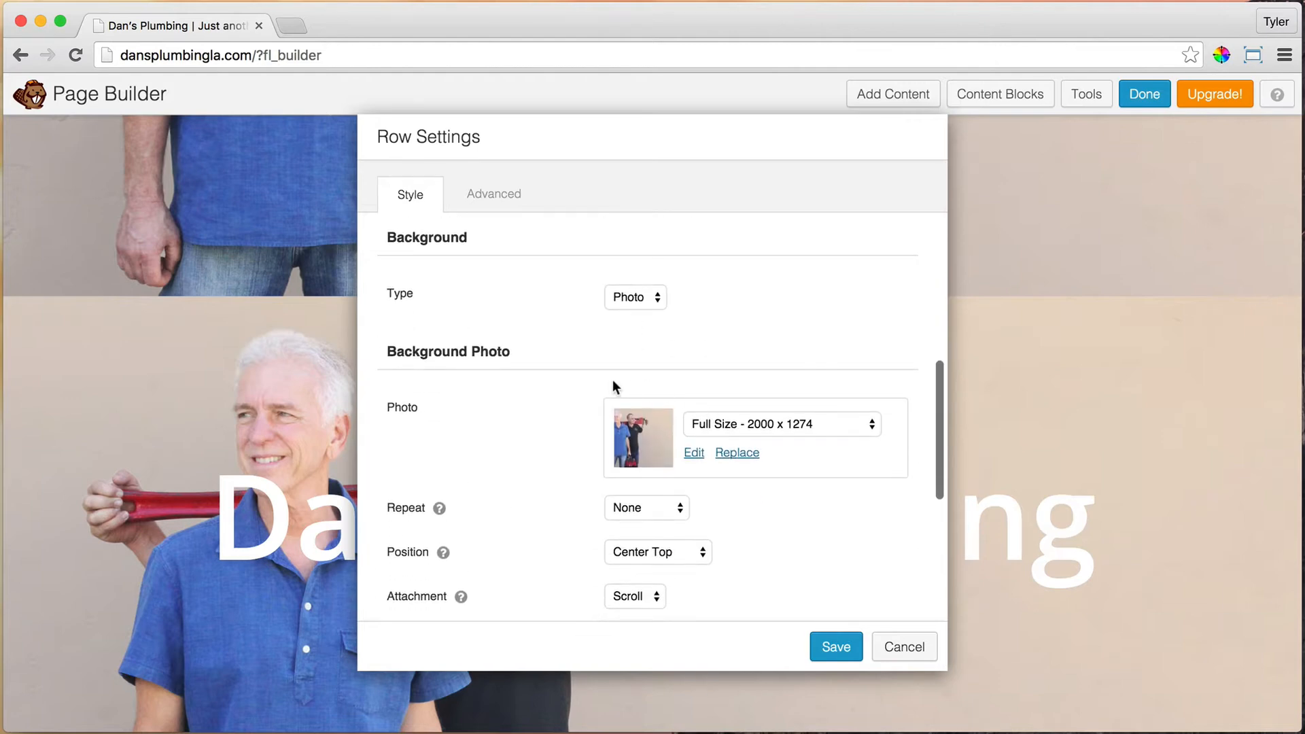
Step: Upload Home-Main.jpg as the row's new background photo and open it for image editing
click(694, 453)
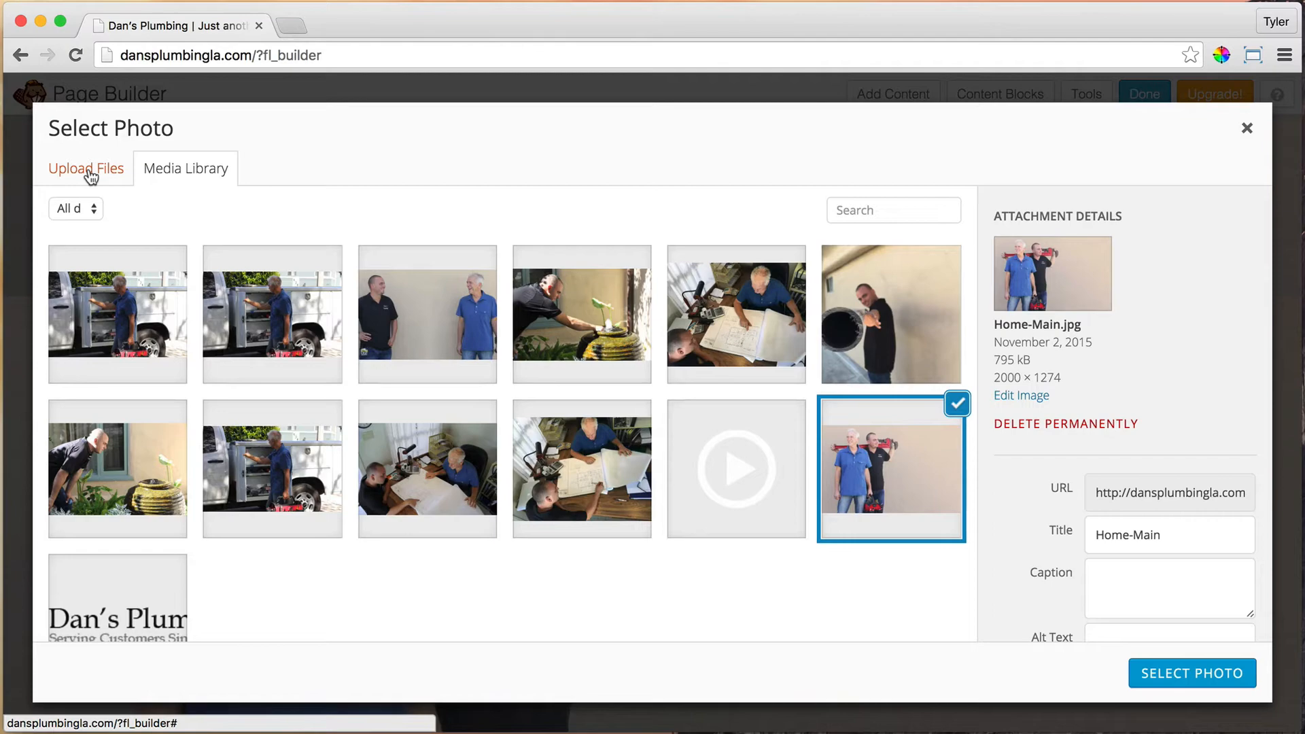
click(90, 173)
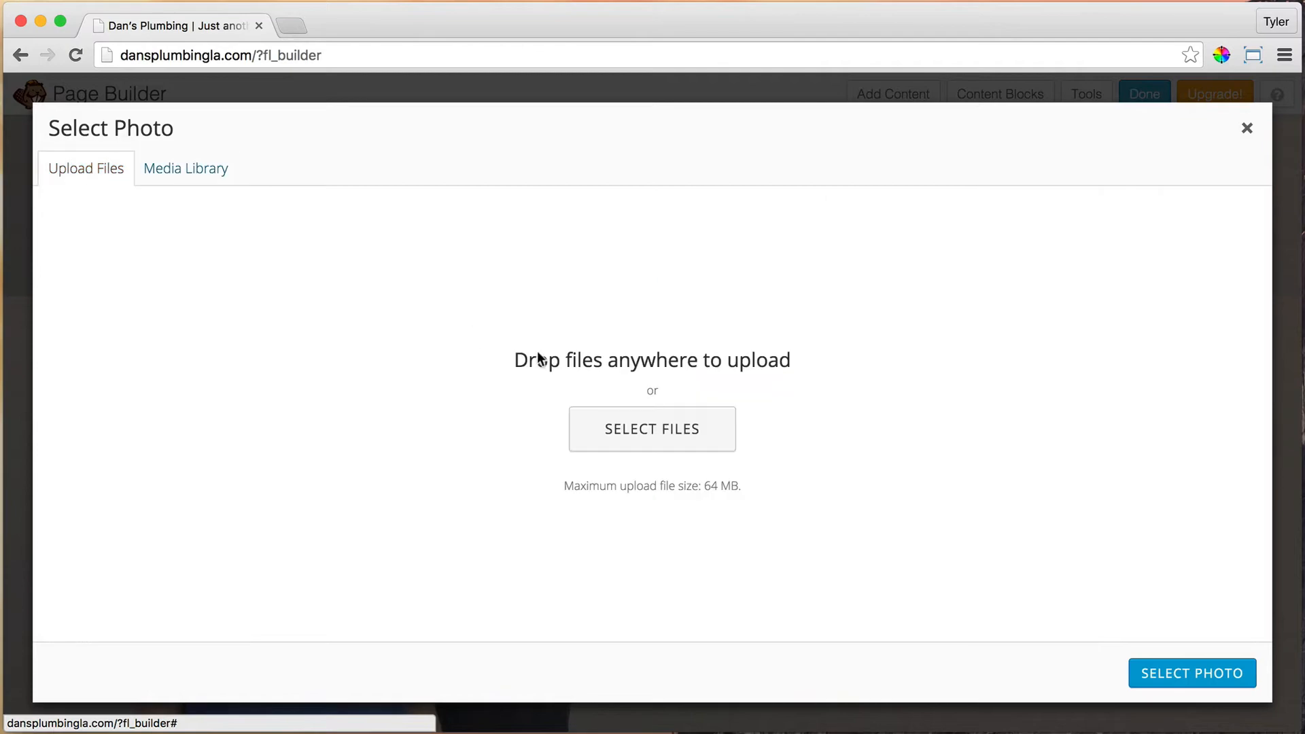
click(672, 423)
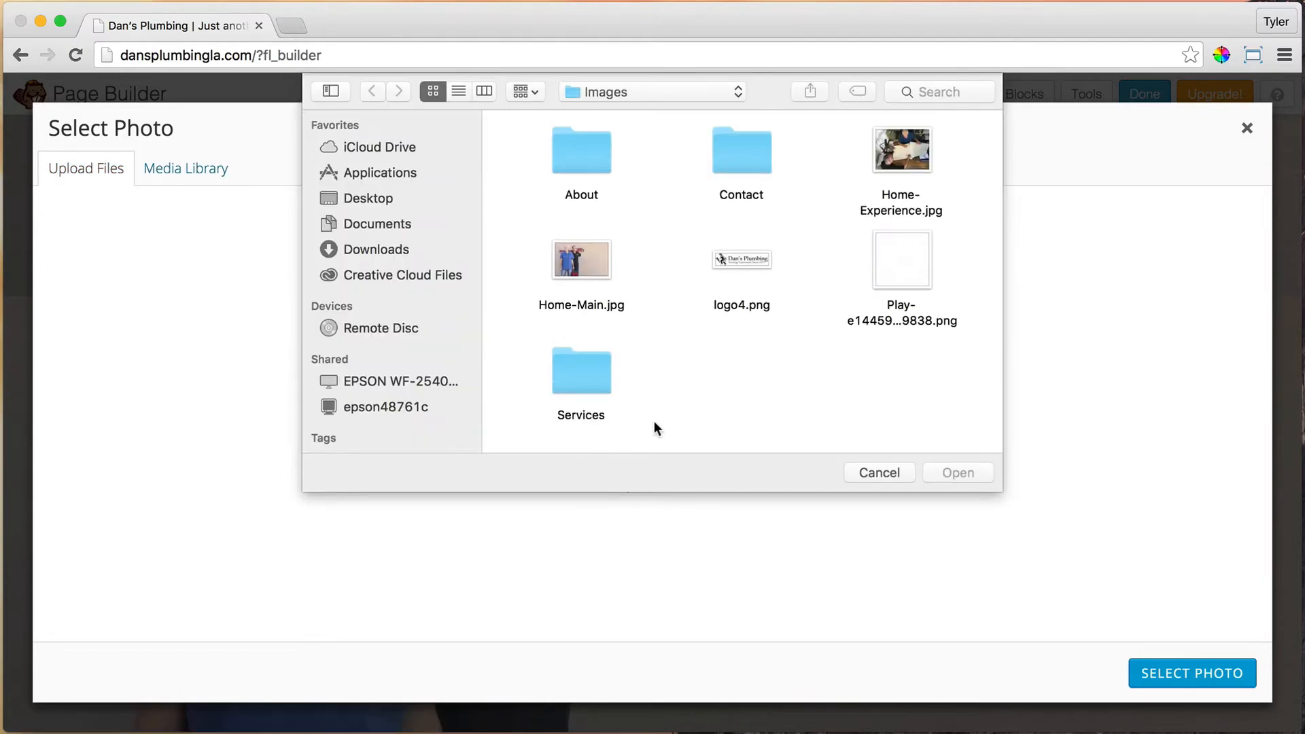
click(584, 269)
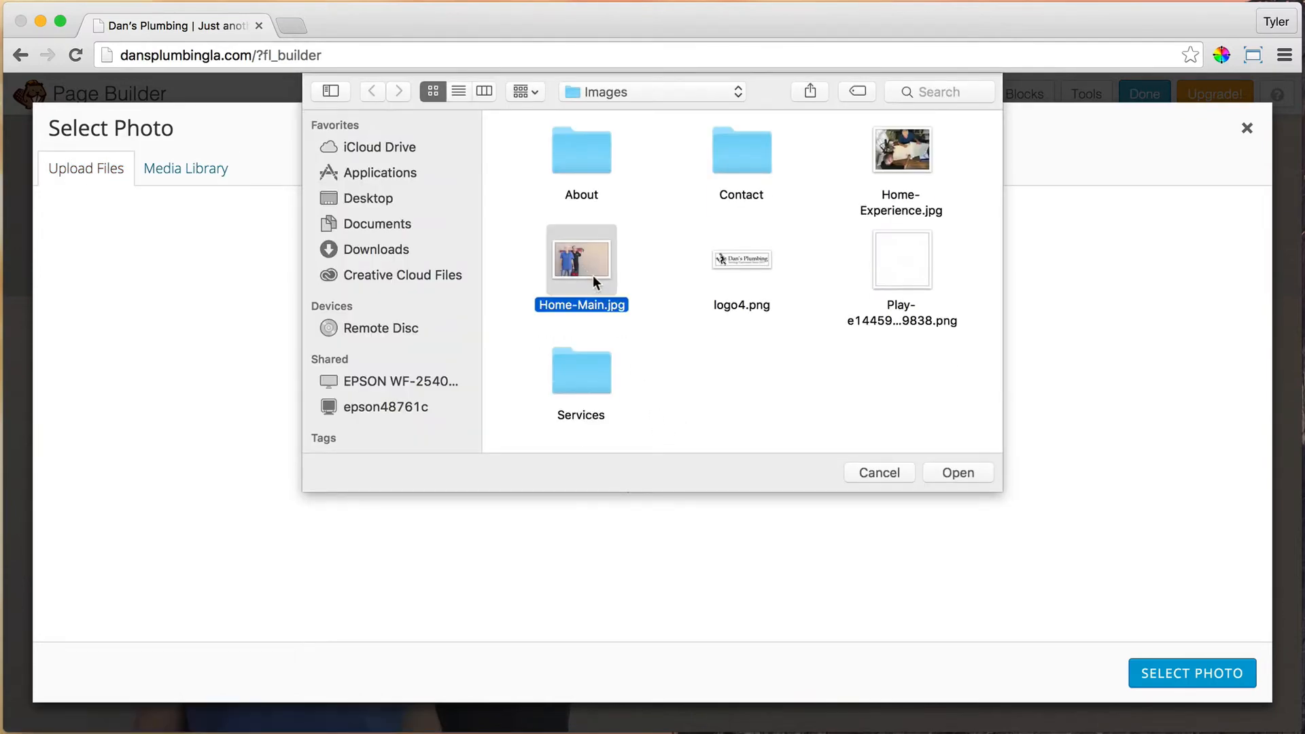
click(958, 472)
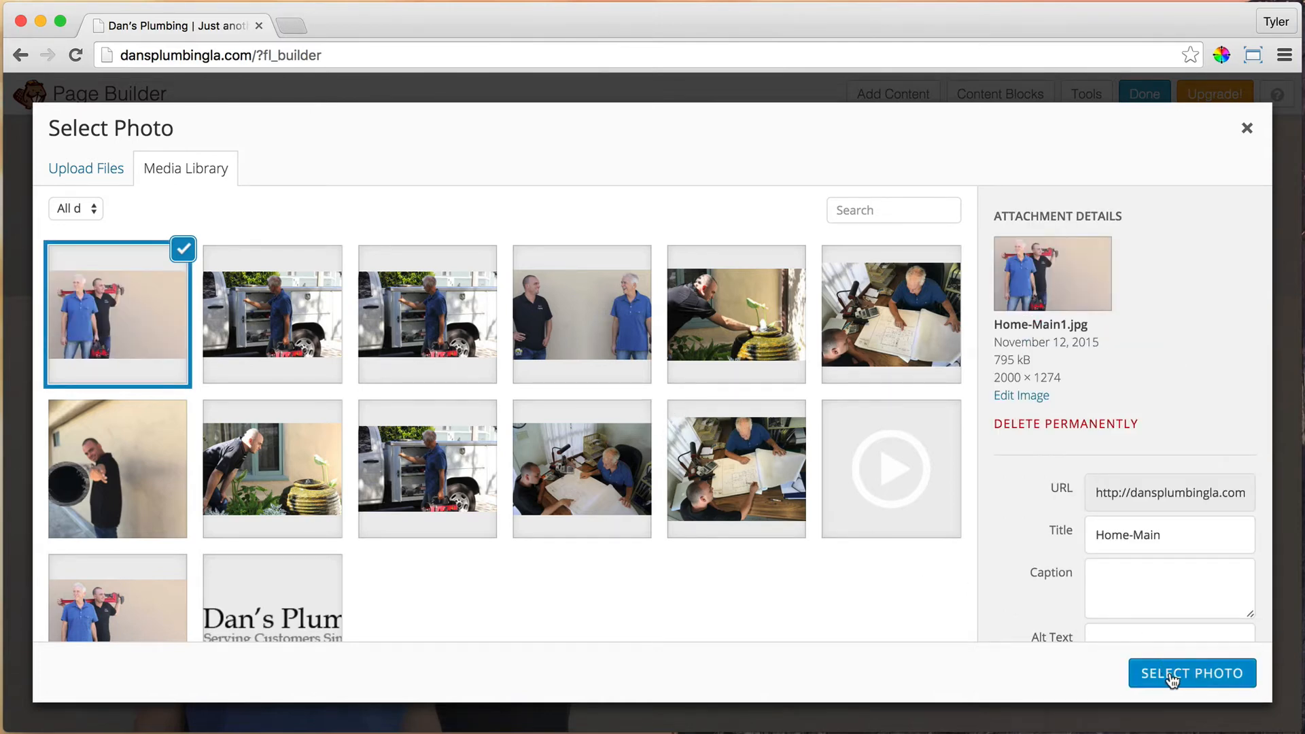
click(1025, 396)
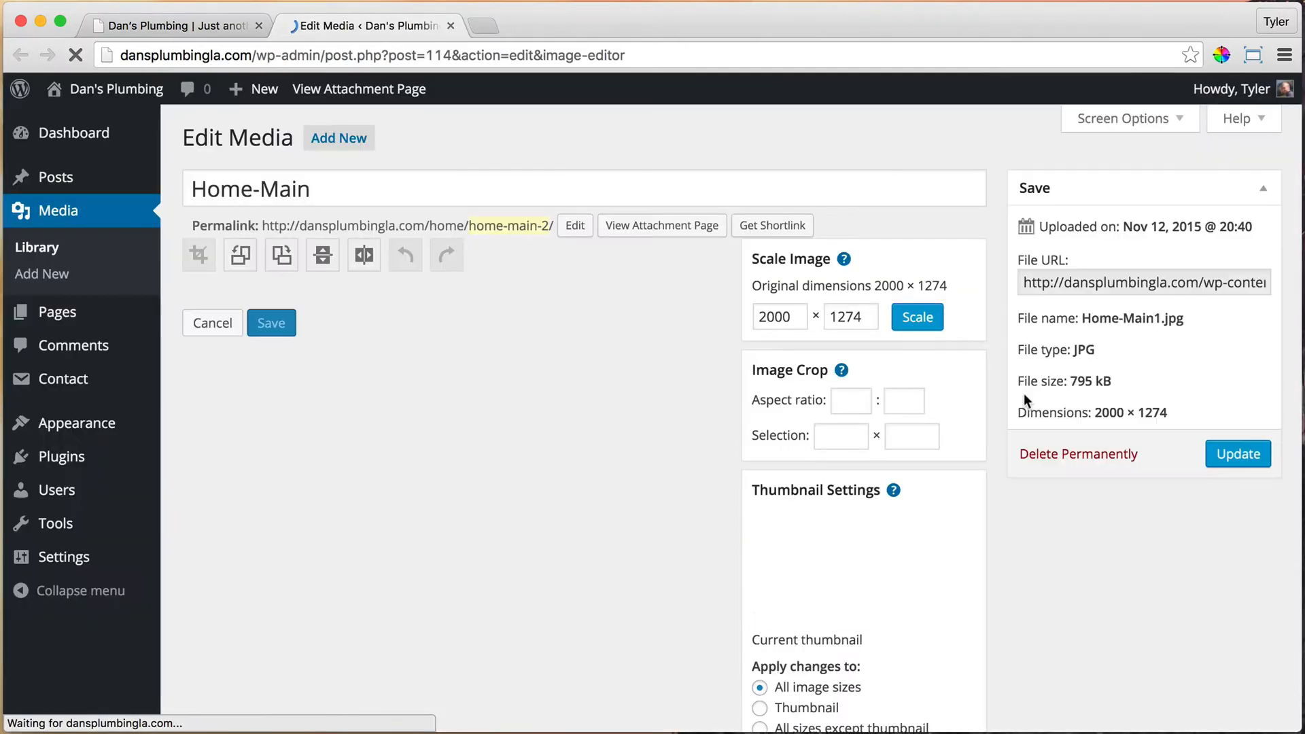
Step: Crop the Home-Main photo to a 1005 × 1274 portrait around the two men
drag(225, 331, 401, 588)
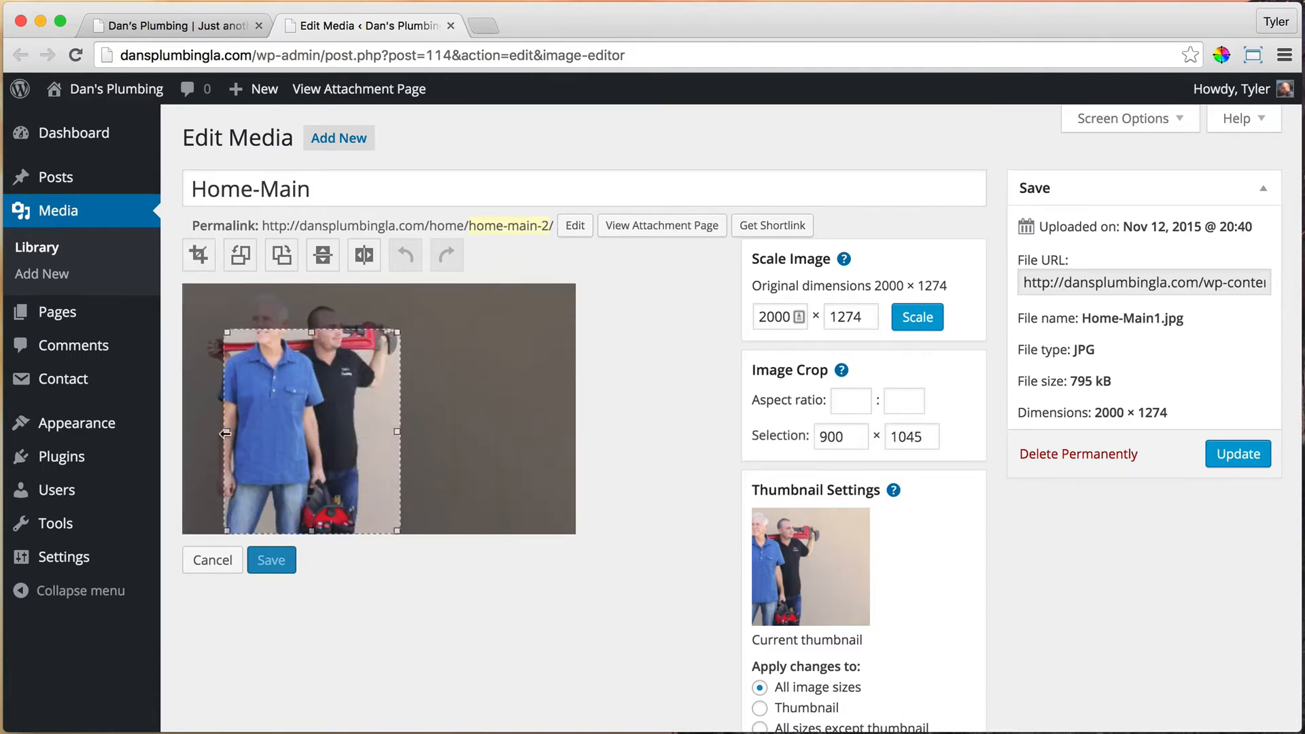
drag(227, 431, 205, 432)
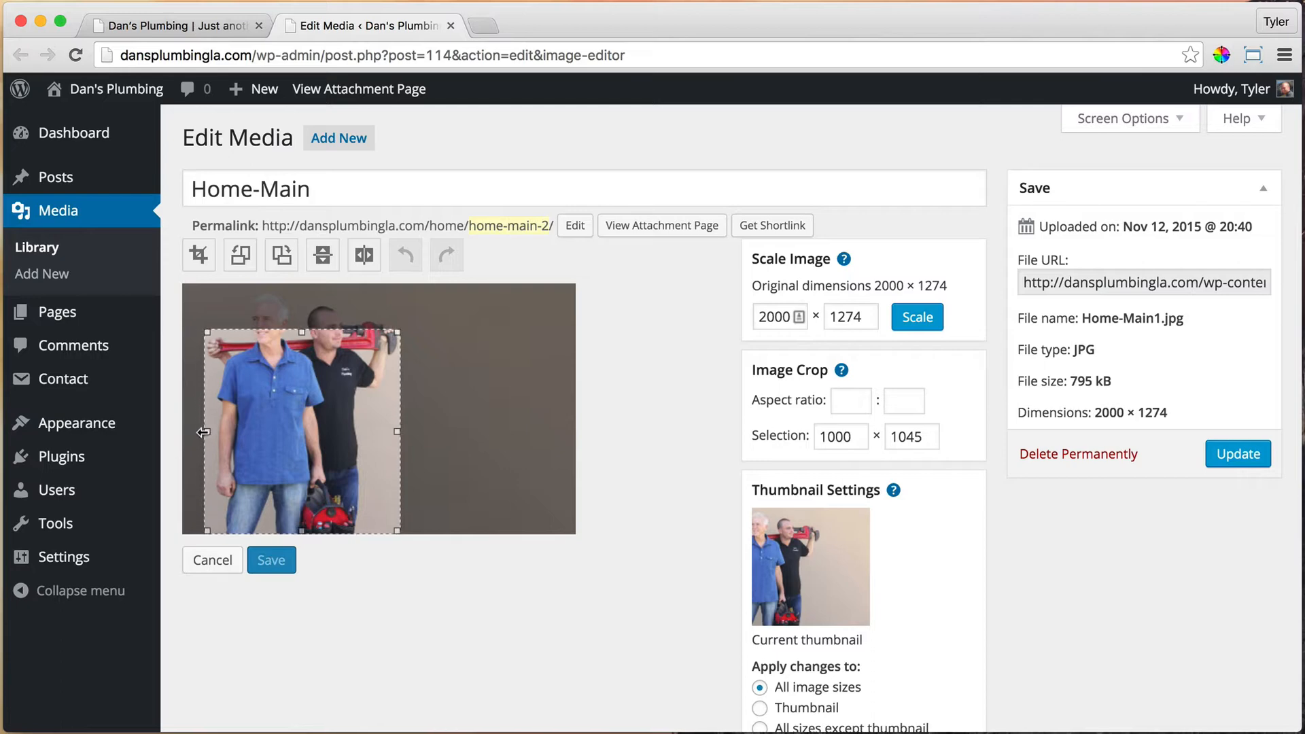
drag(301, 332, 308, 276)
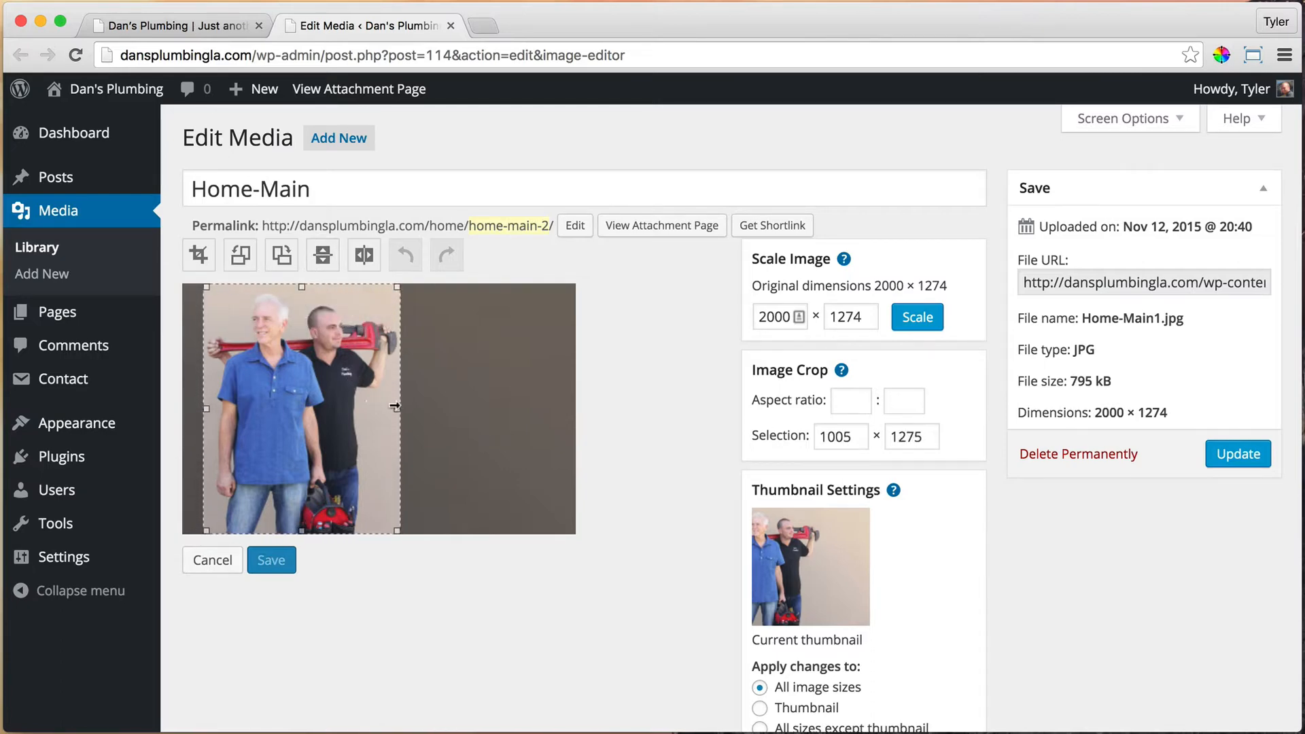
drag(397, 409, 402, 407)
click(196, 257)
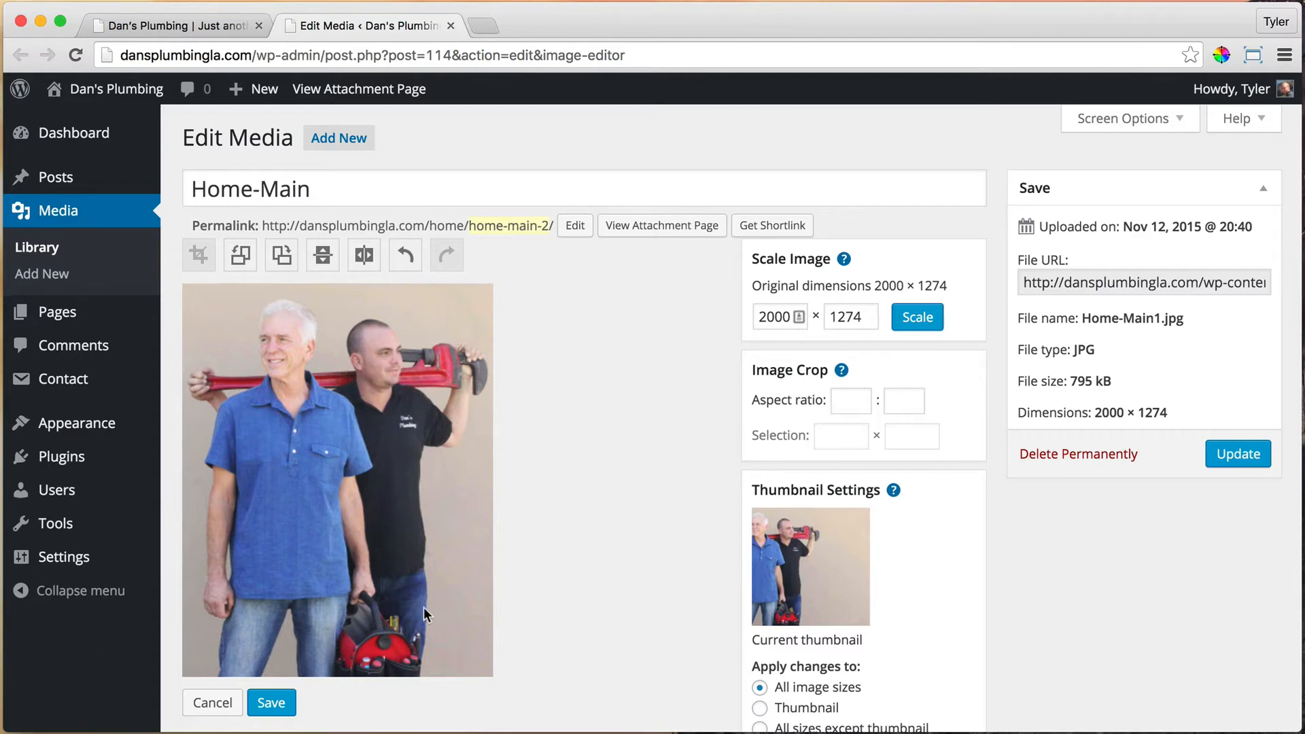
Step: Save and update the cropped image, then close the Edit Media tab
click(278, 703)
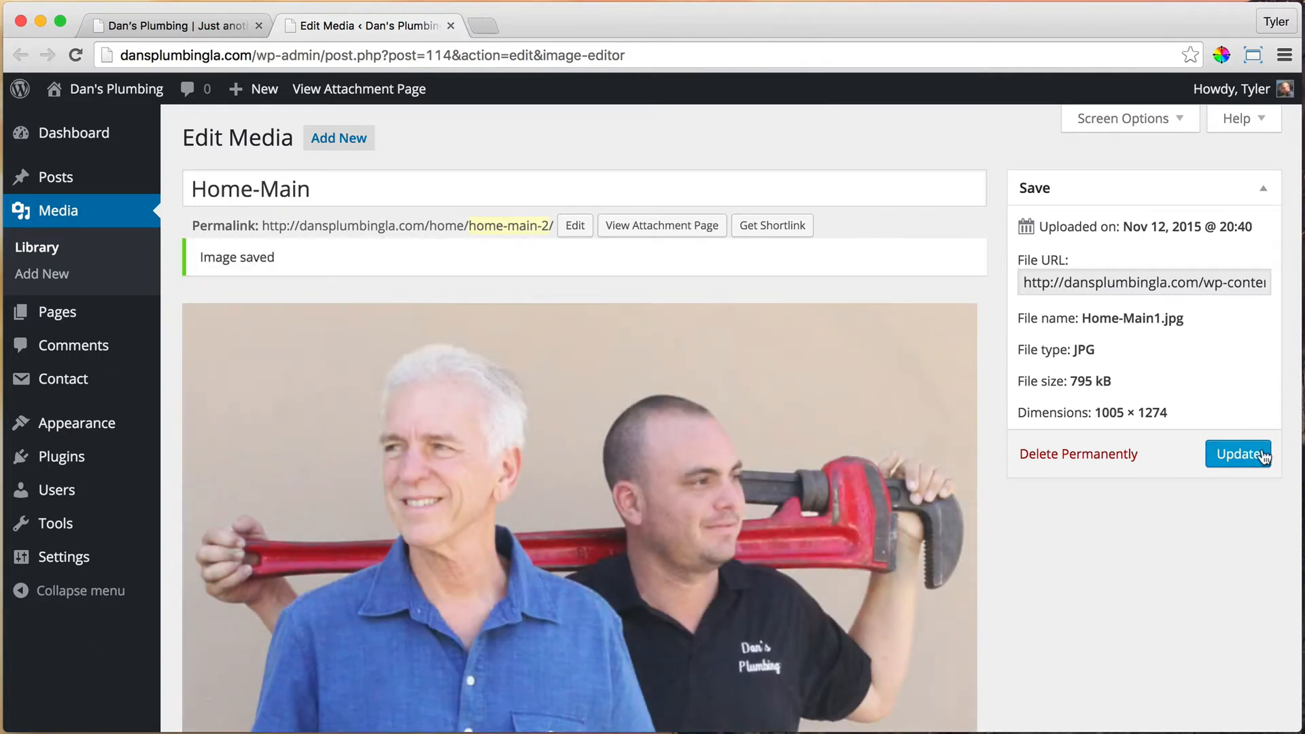
click(1262, 456)
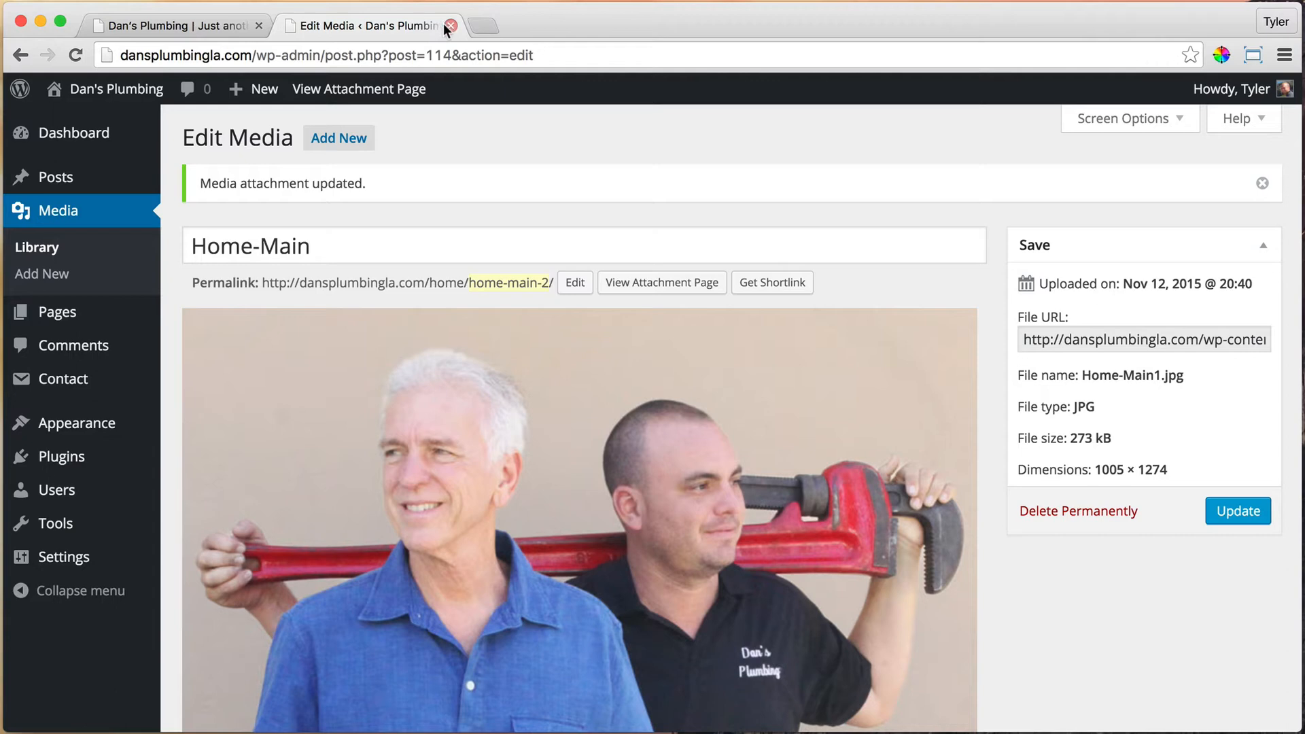
click(451, 26)
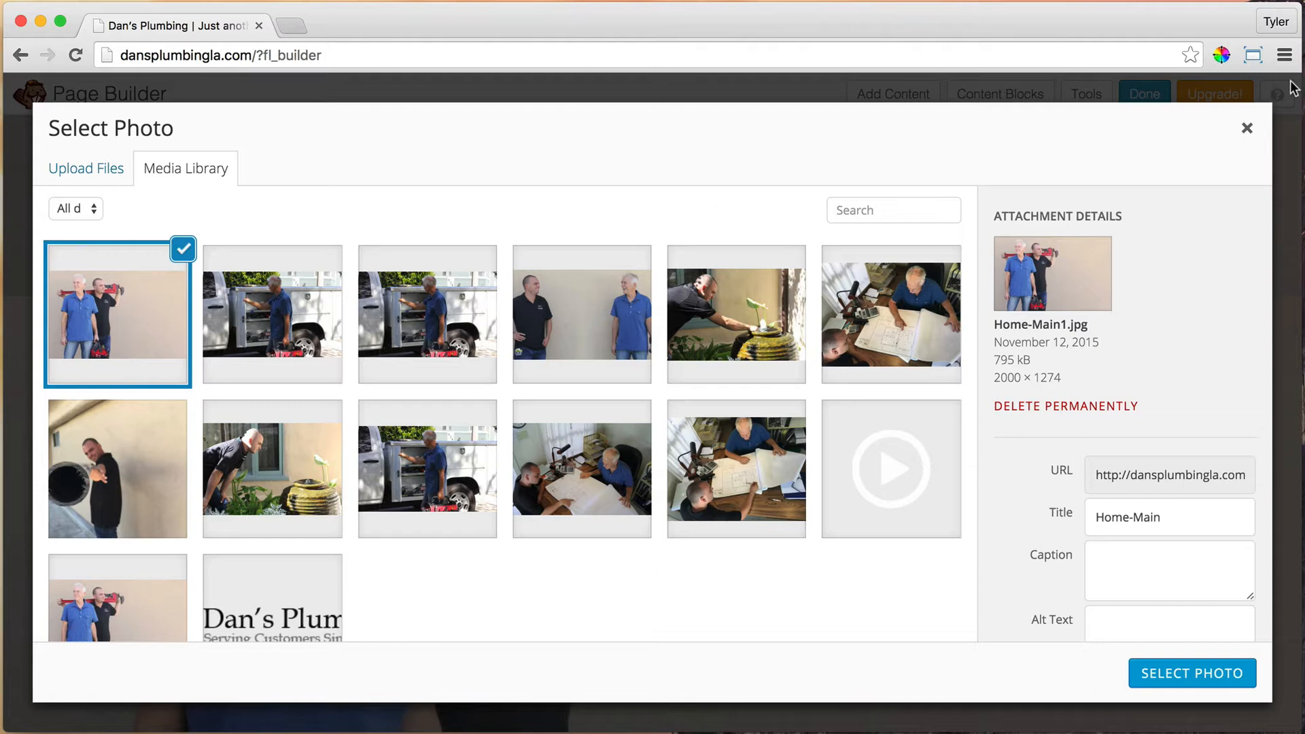
Step: Close the photo library and row settings, and reload Beaver Builder to refresh the media
click(1247, 128)
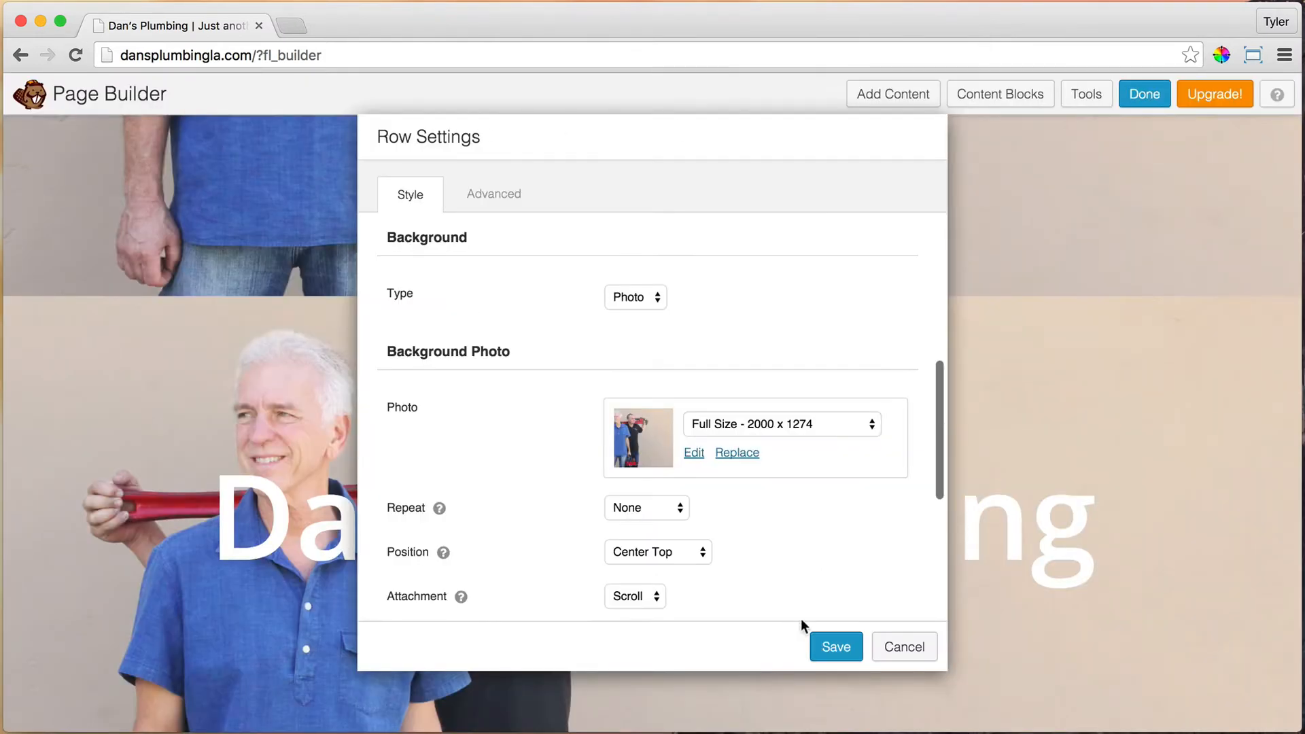
click(914, 651)
click(74, 55)
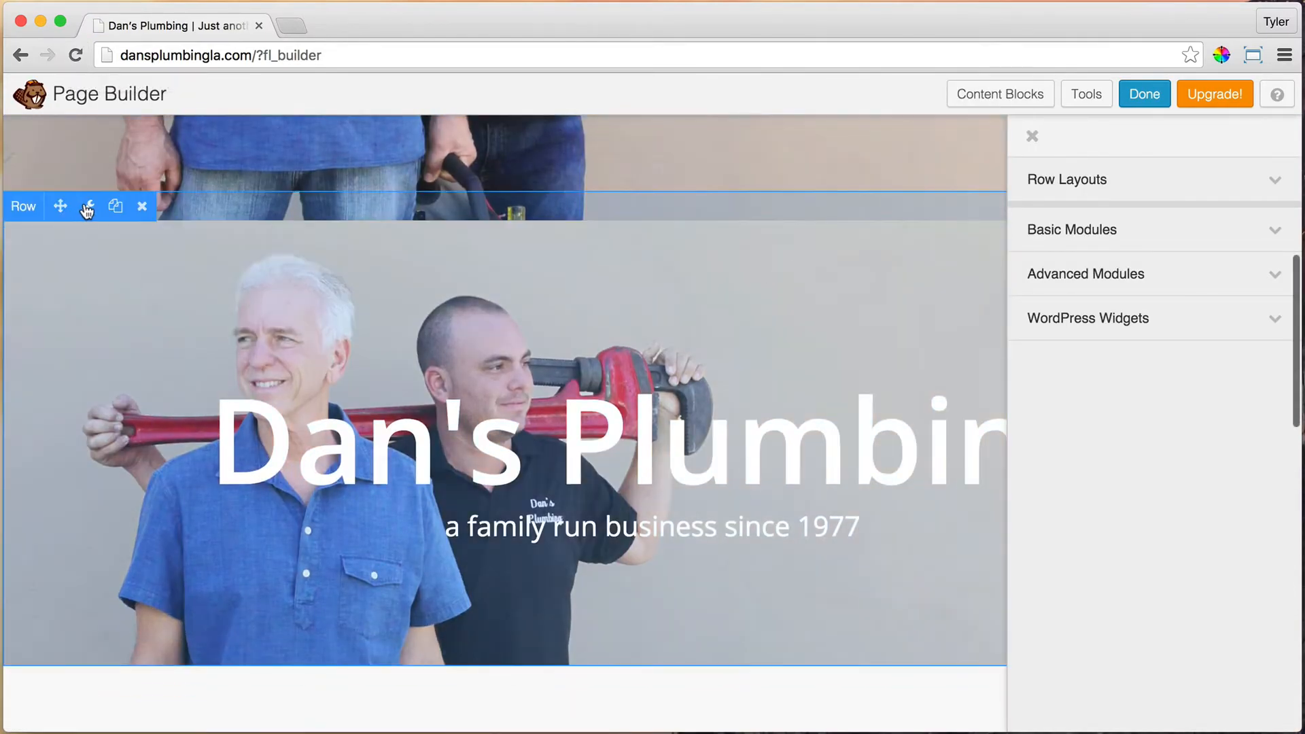
Step: Set the hero row's background photo to the cropped 1005 × 1274 Home-Main1 image
click(88, 207)
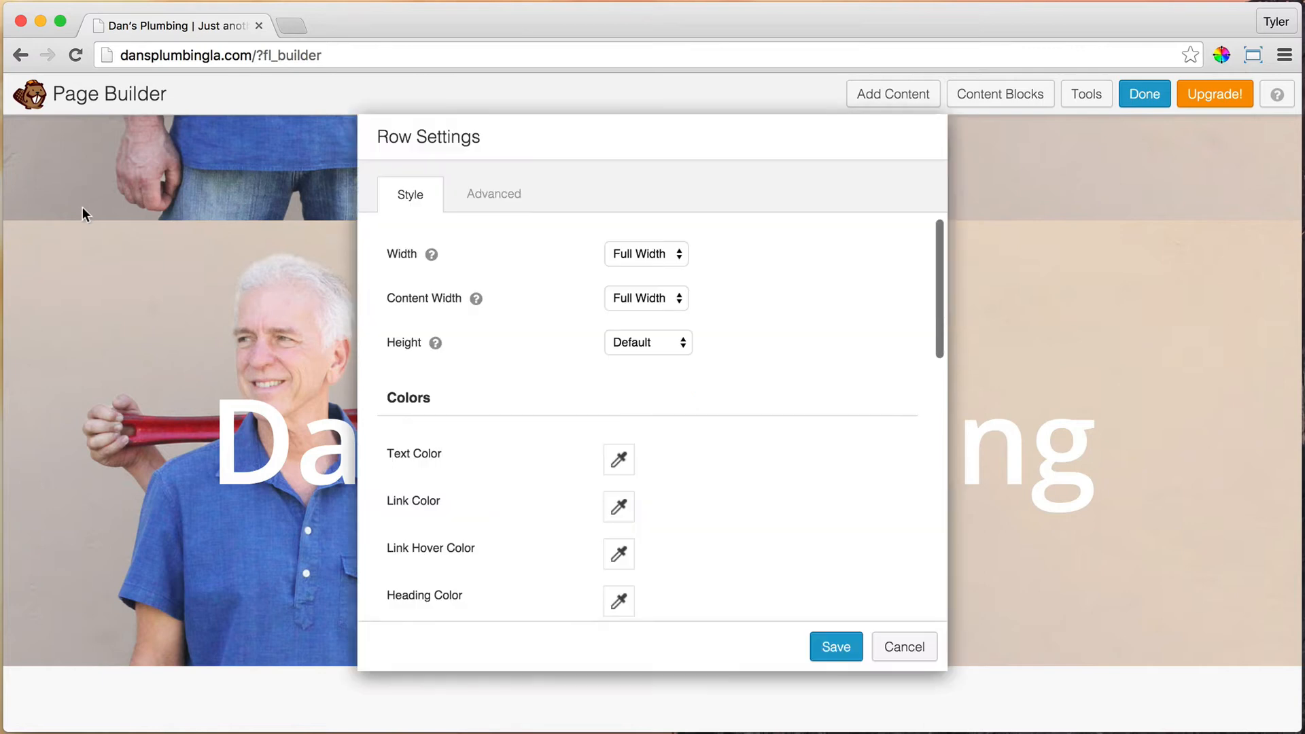
scroll(734, 413, down, 5)
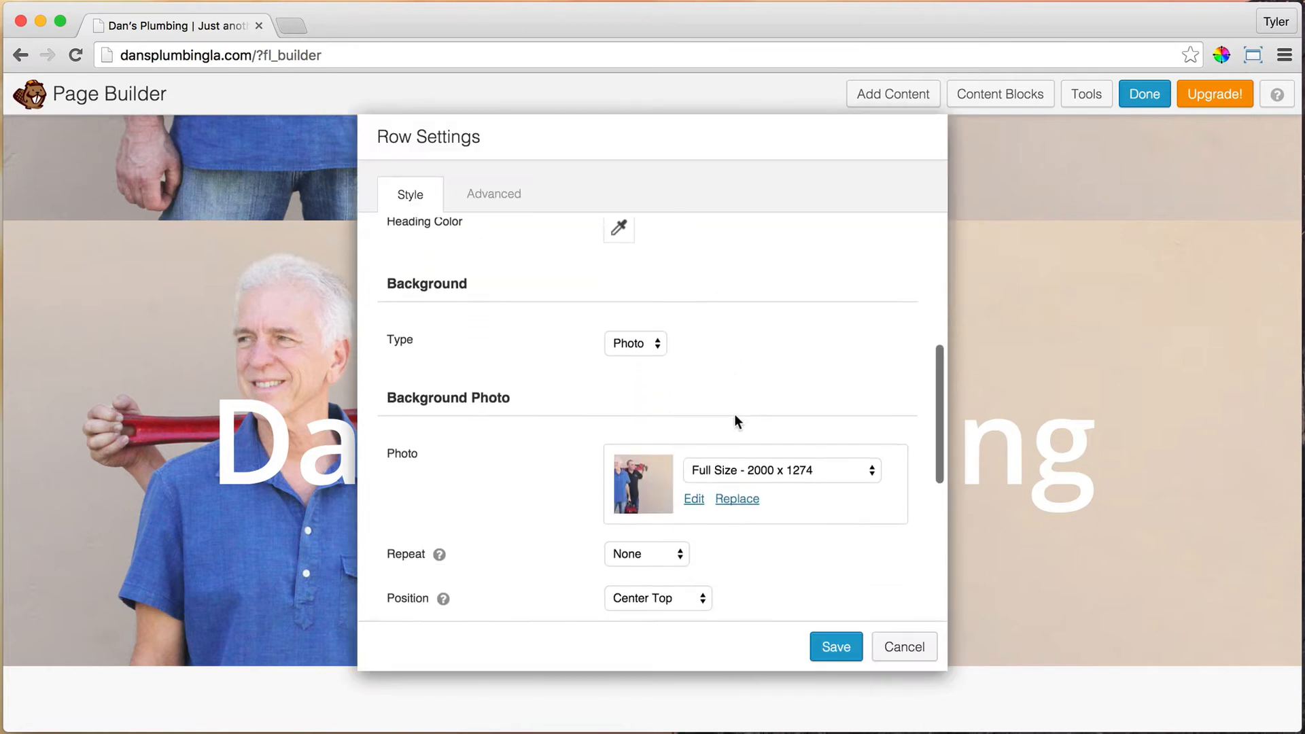
click(693, 493)
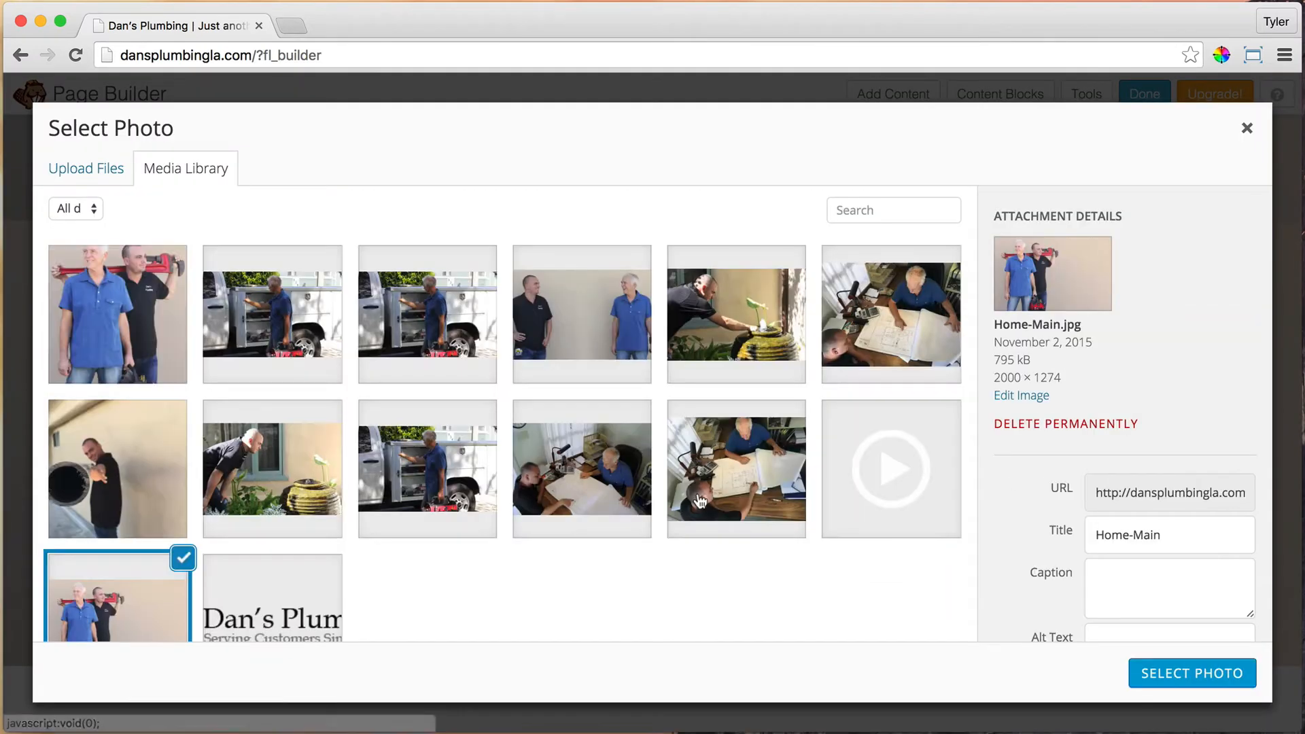
click(96, 294)
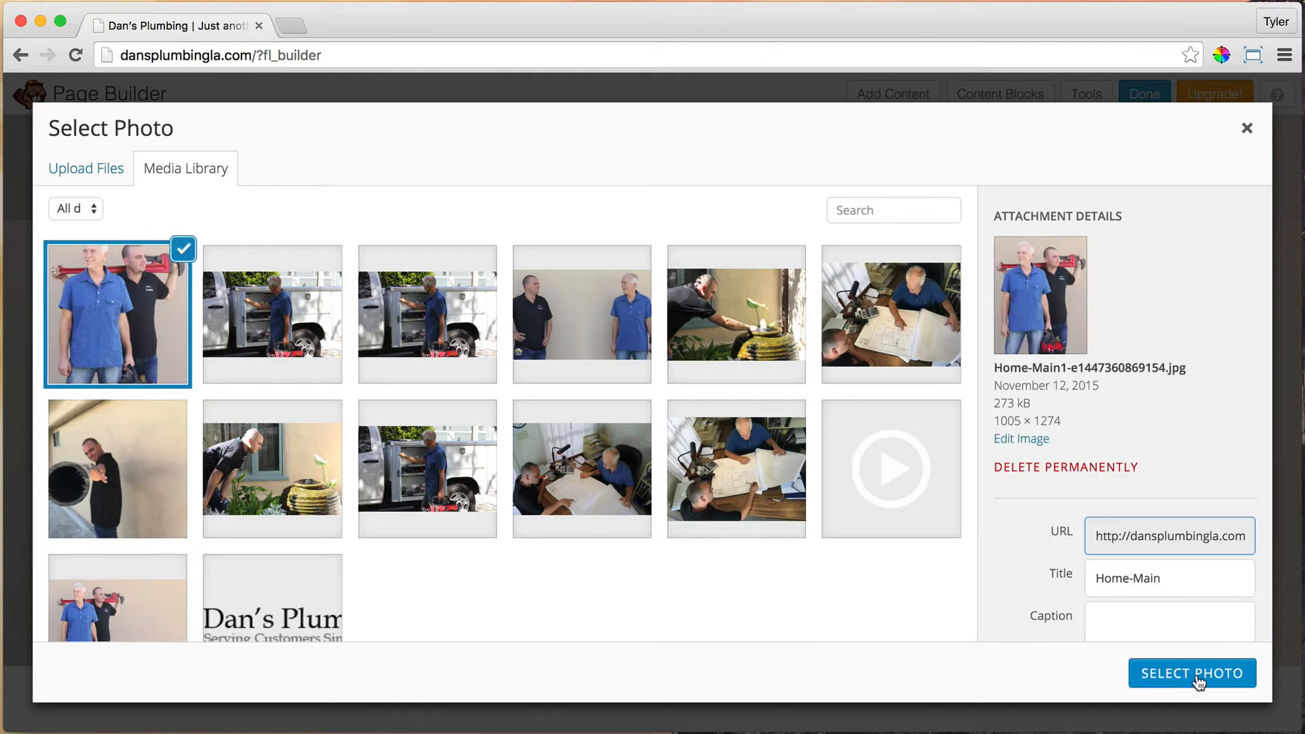
click(1189, 674)
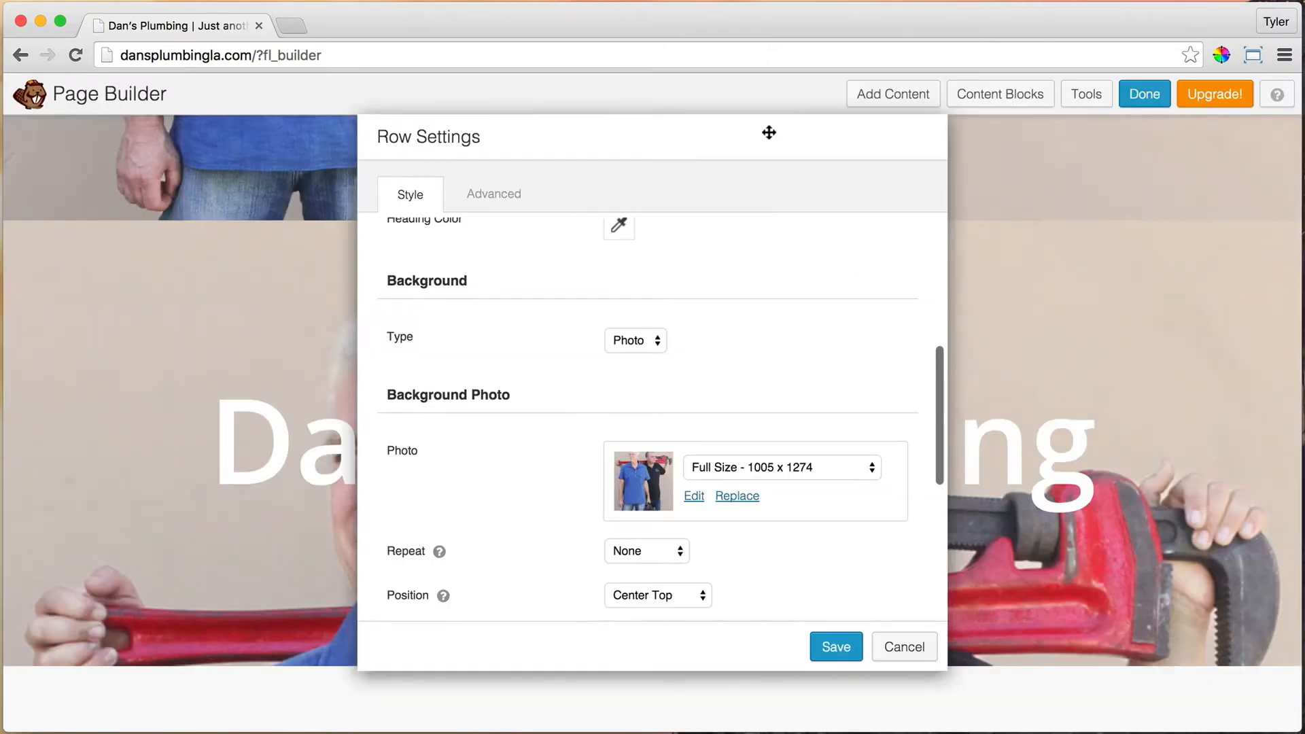
mouse_move(769, 151)
mouse_down()
mouse_move(1069, 551)
mouse_move(832, 123)
mouse_move(779, 131)
mouse_up()
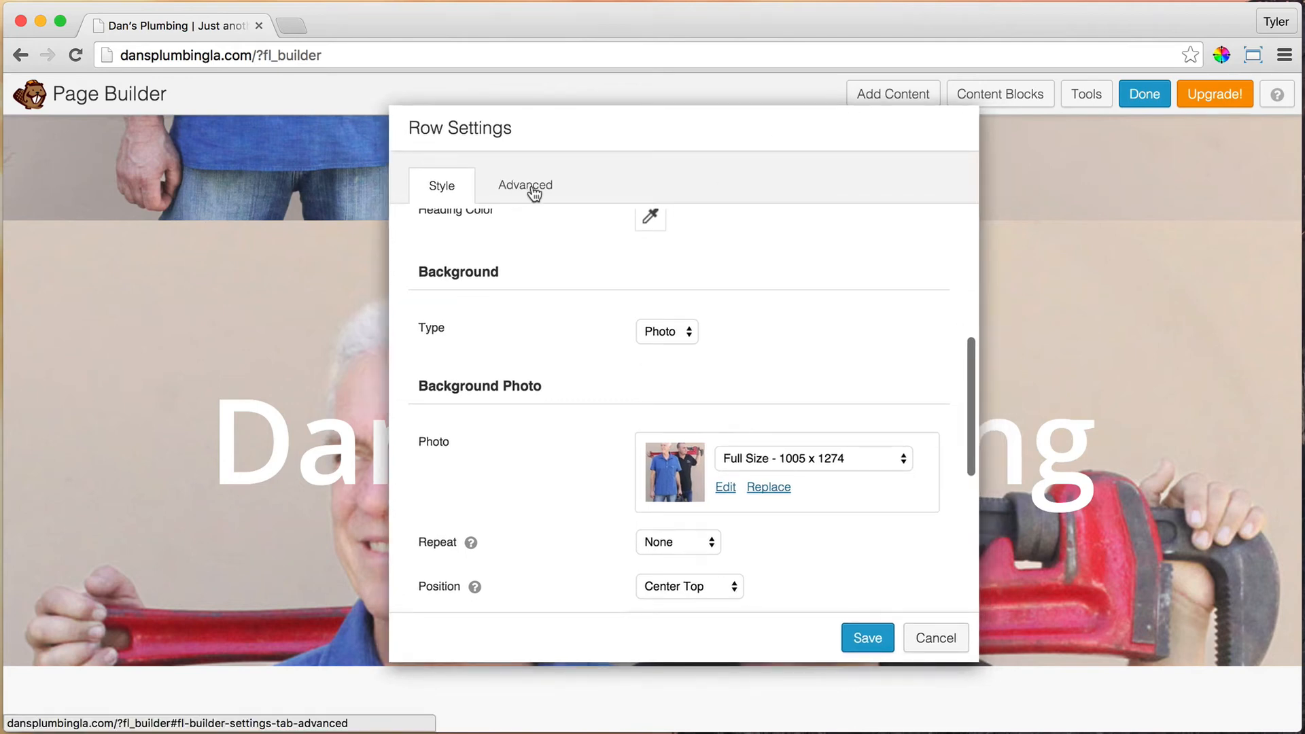
Step: Move the Row Settings dialog aside and enter 130 in the hero row's Padding Top field
drag(632, 134, 969, 131)
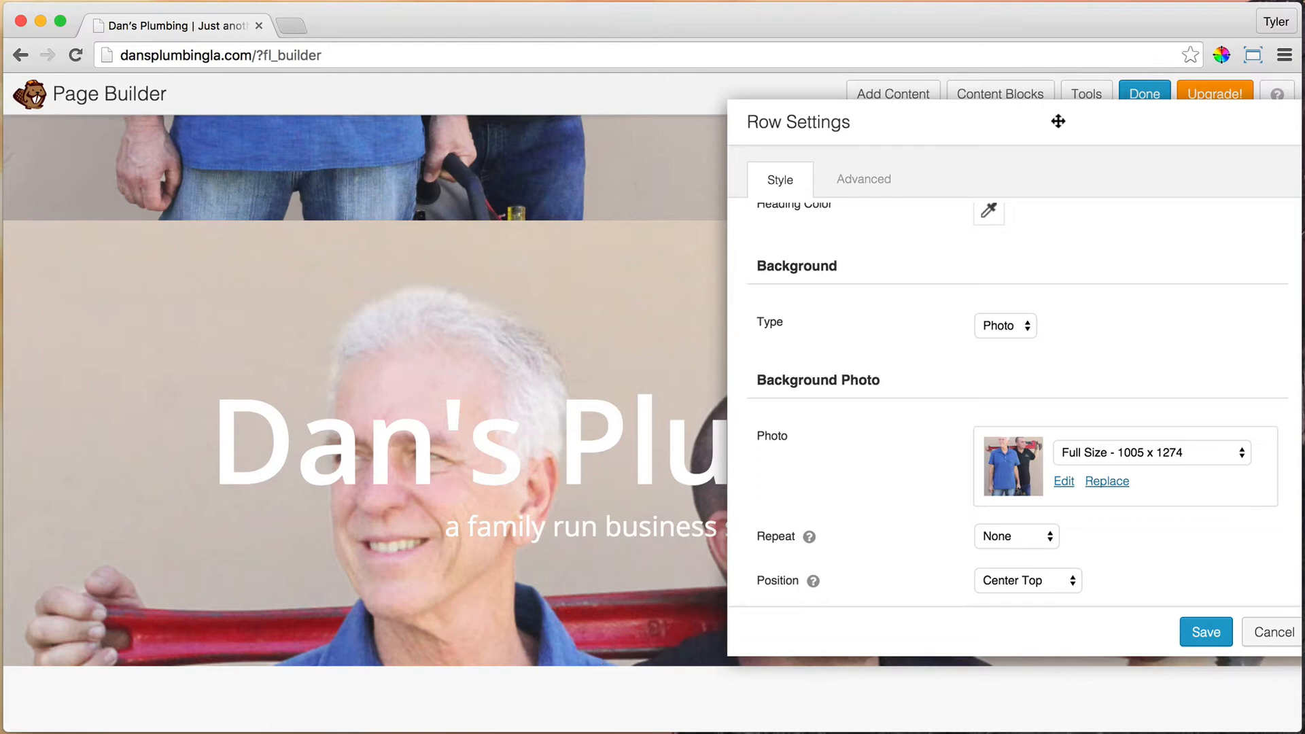
drag(1058, 121, 813, 134)
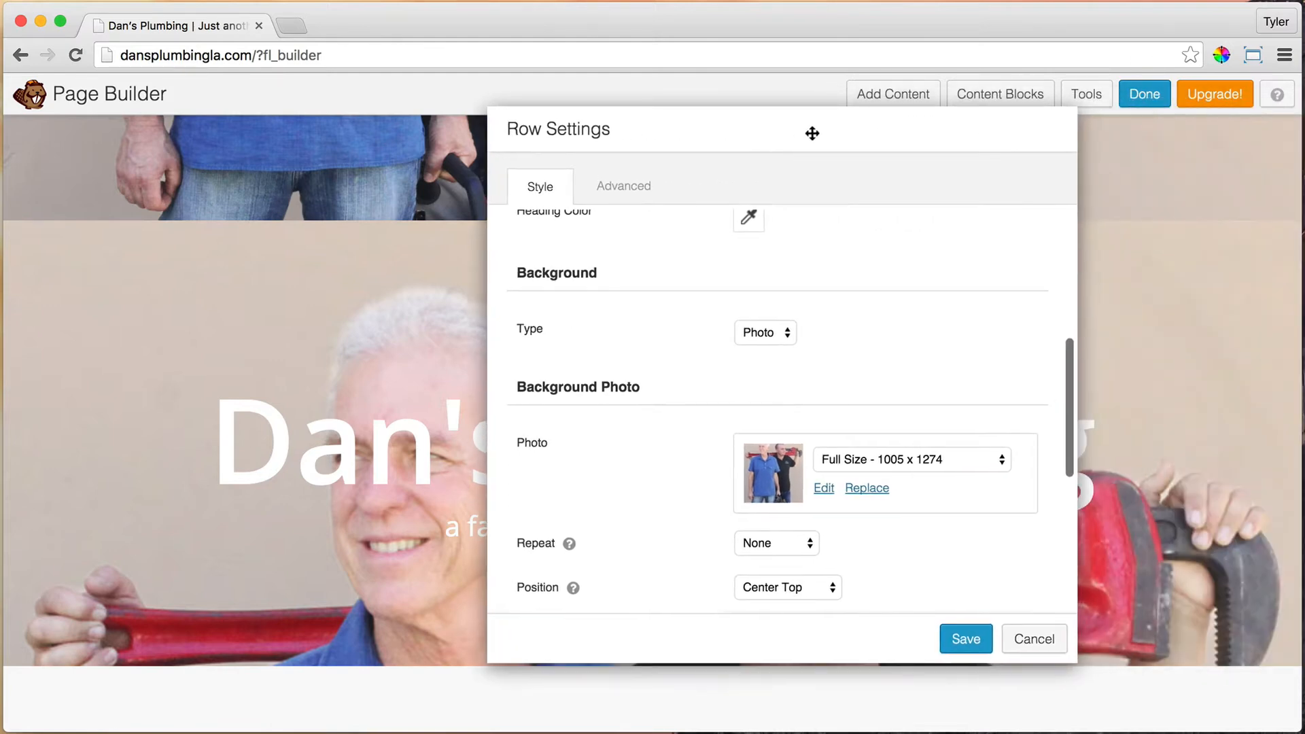
click(632, 191)
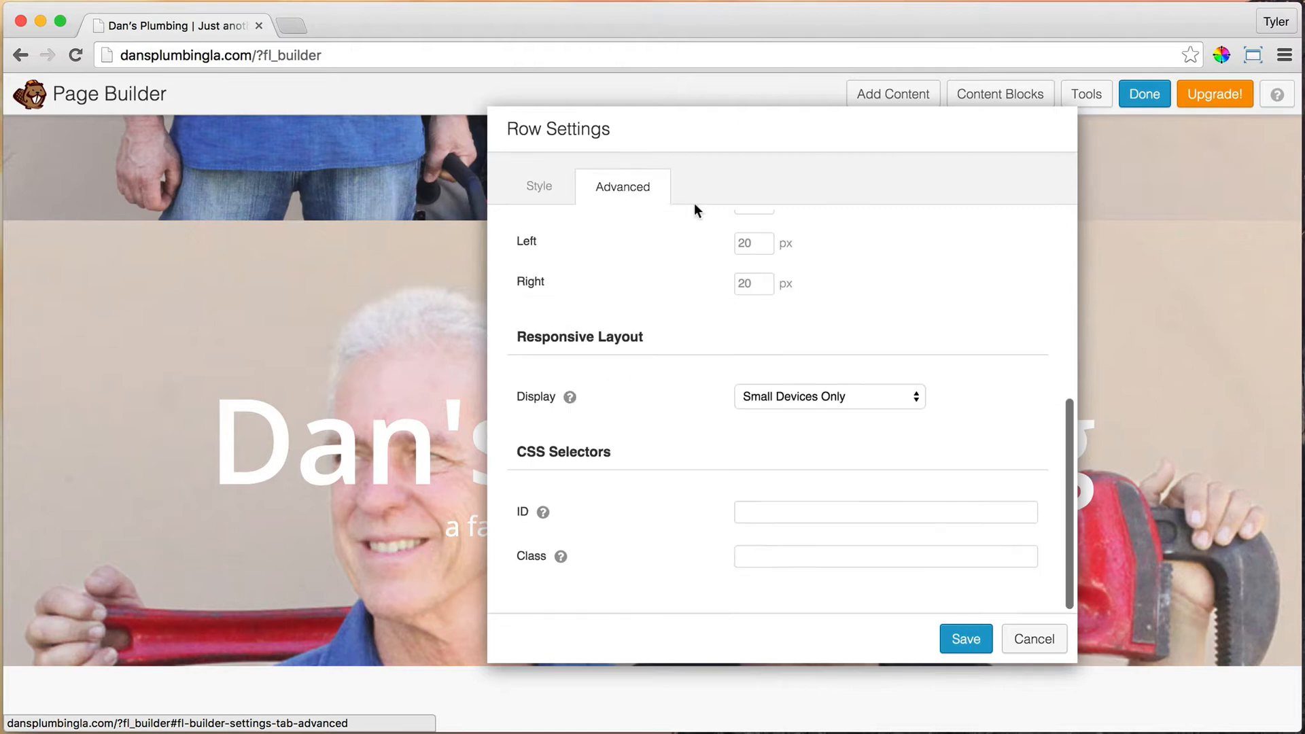
scroll(769, 283, up, 1)
scroll(769, 283, up, 5)
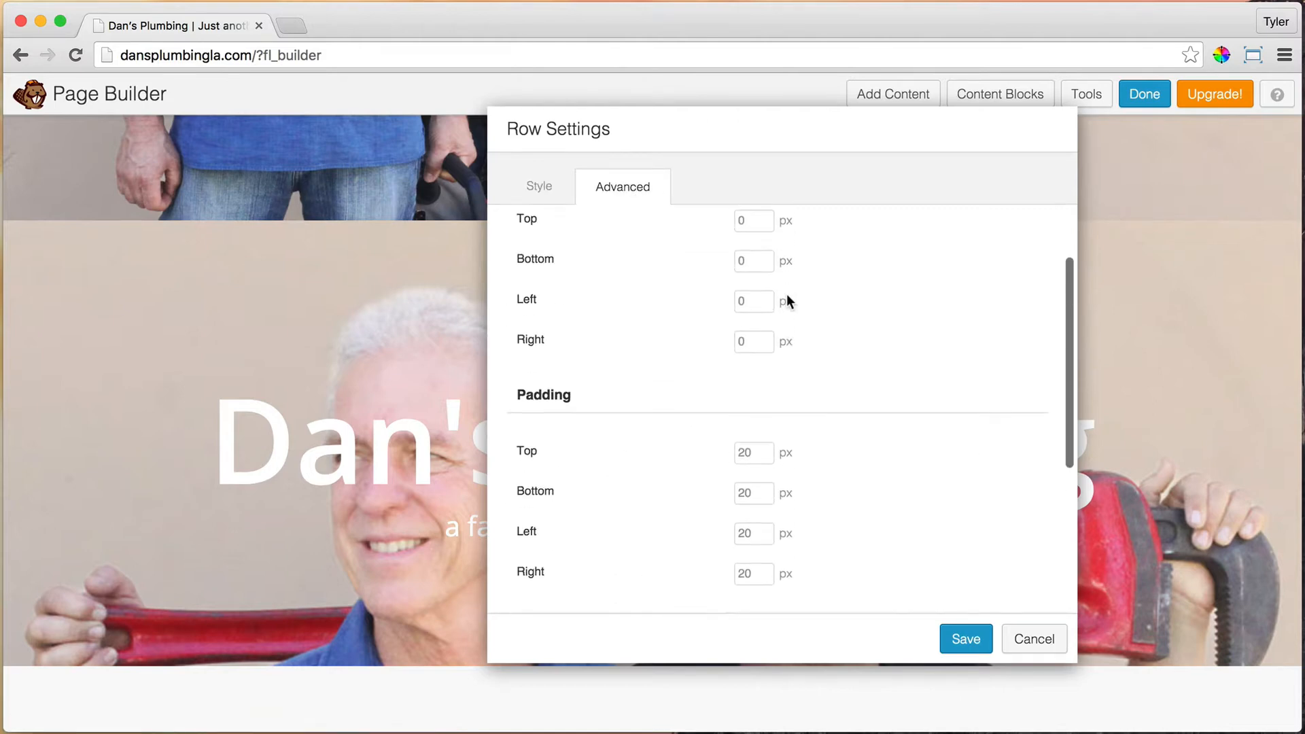
scroll(789, 297, down, 4)
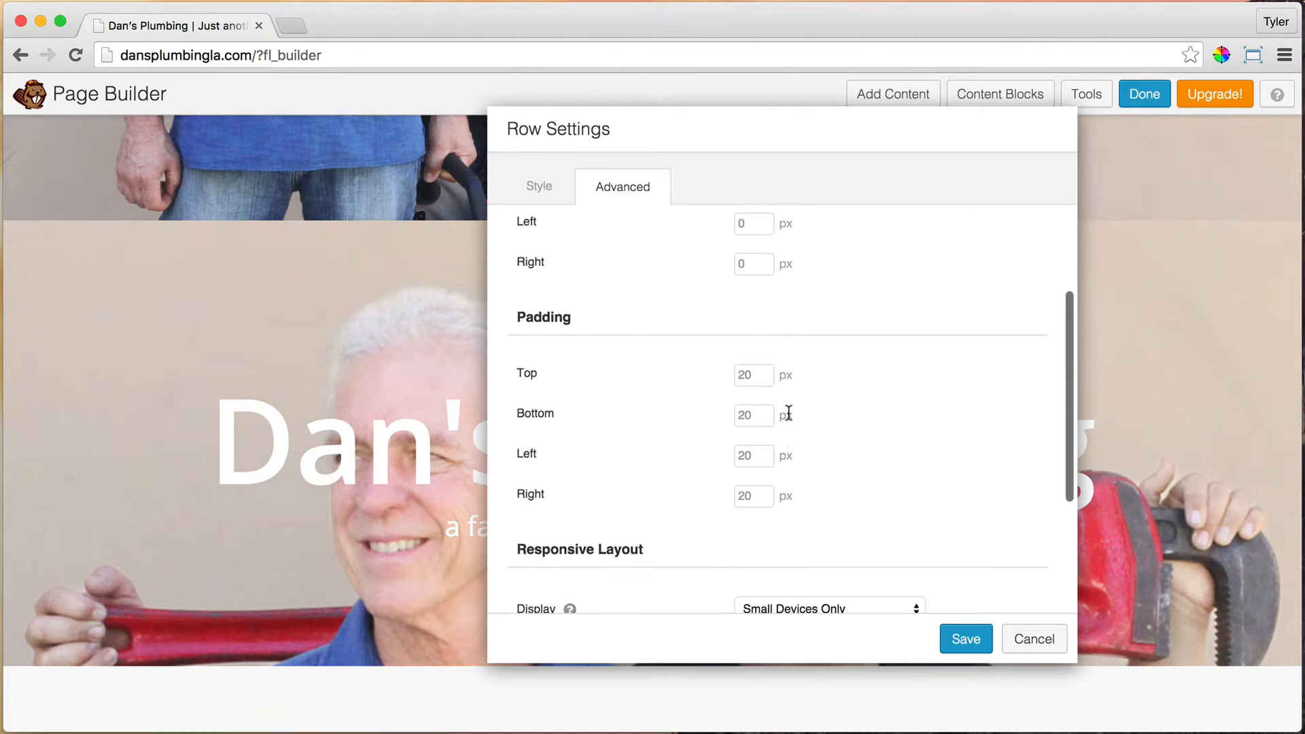
click(763, 375)
text(130)
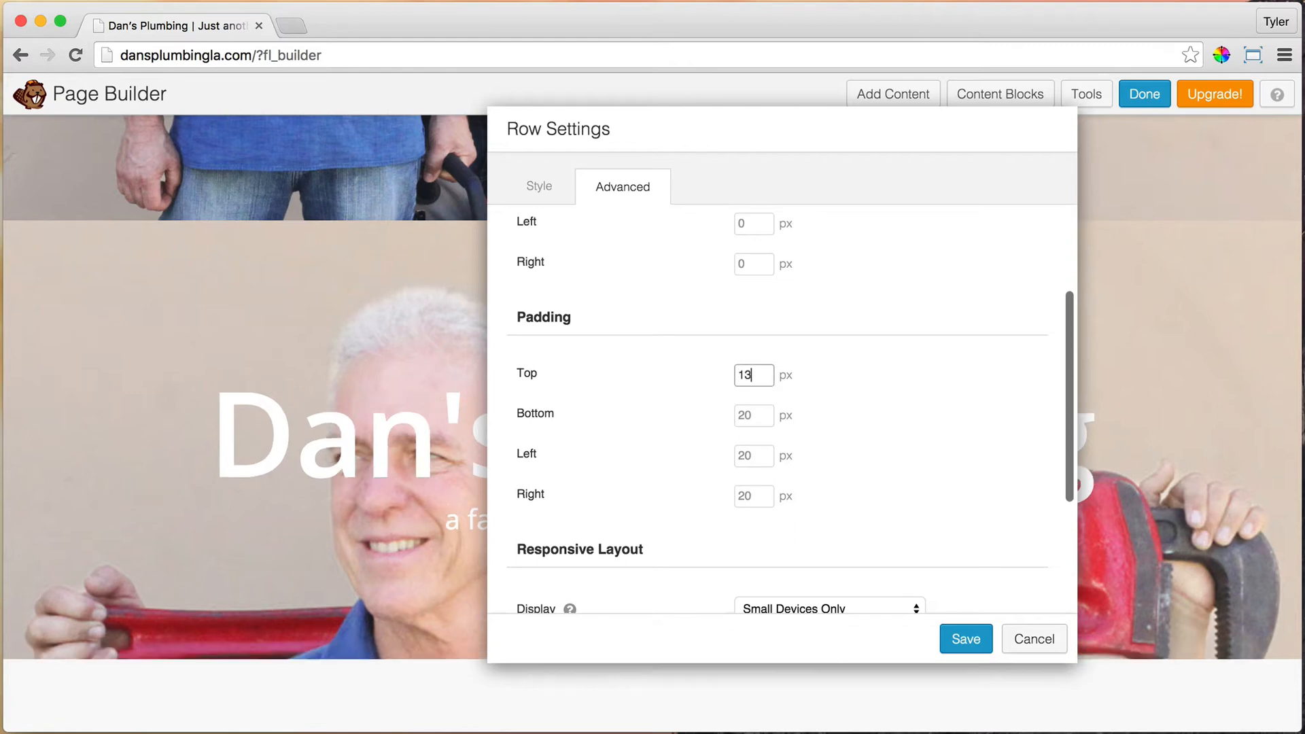
Step: Save the 130 px top padding and resize the Dan's Plumbing heading font from 120 to 75
click(976, 635)
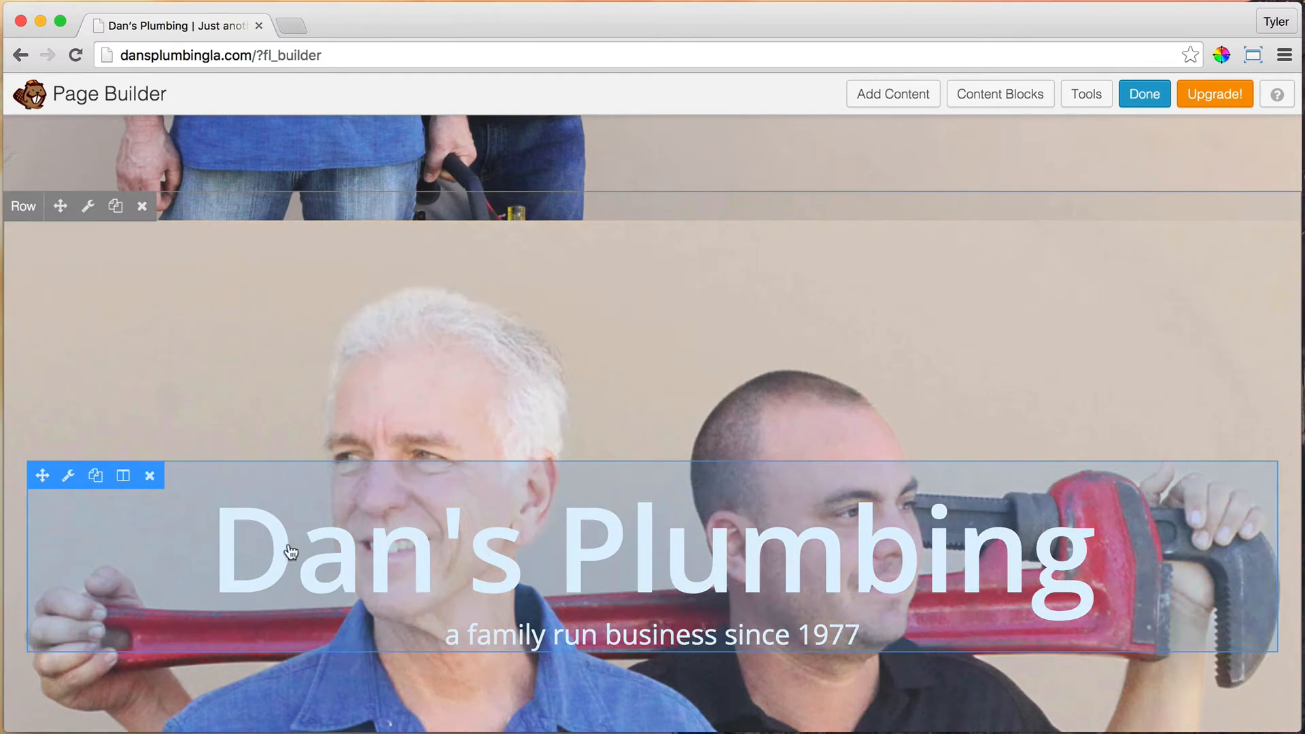
click(70, 477)
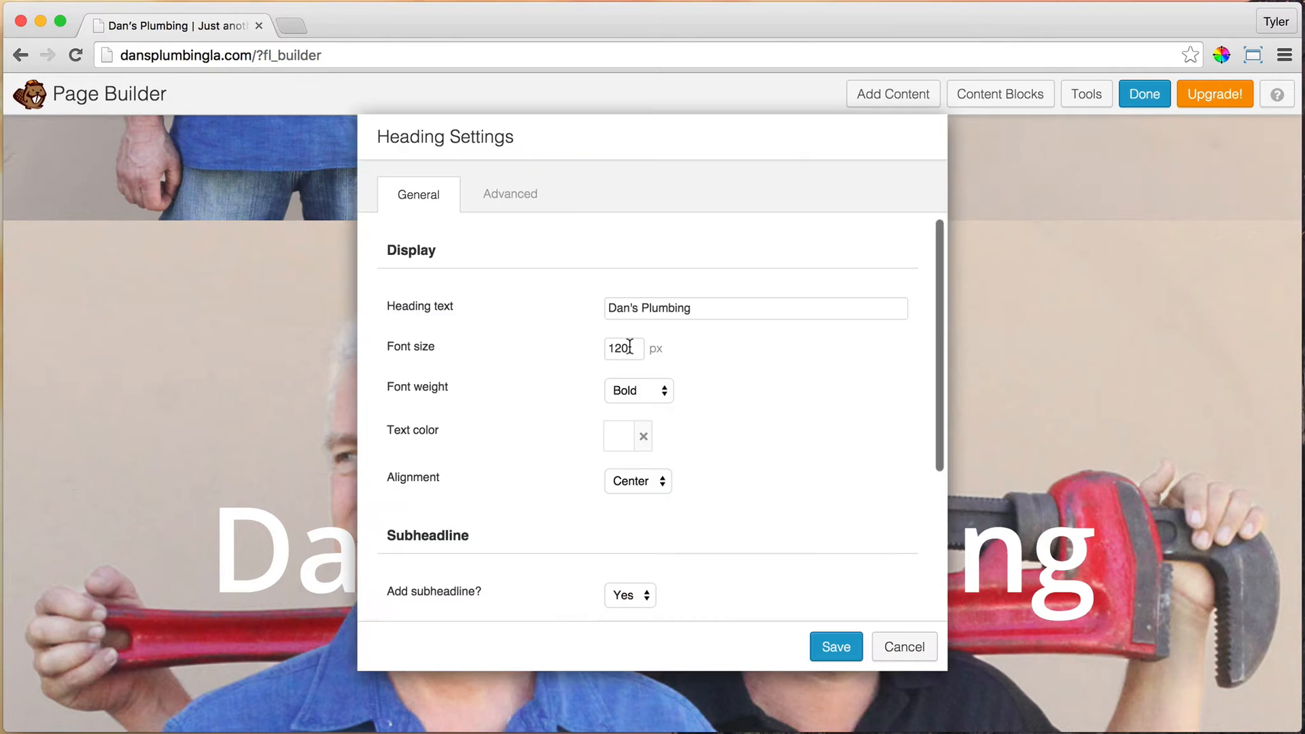
drag(630, 347, 566, 348)
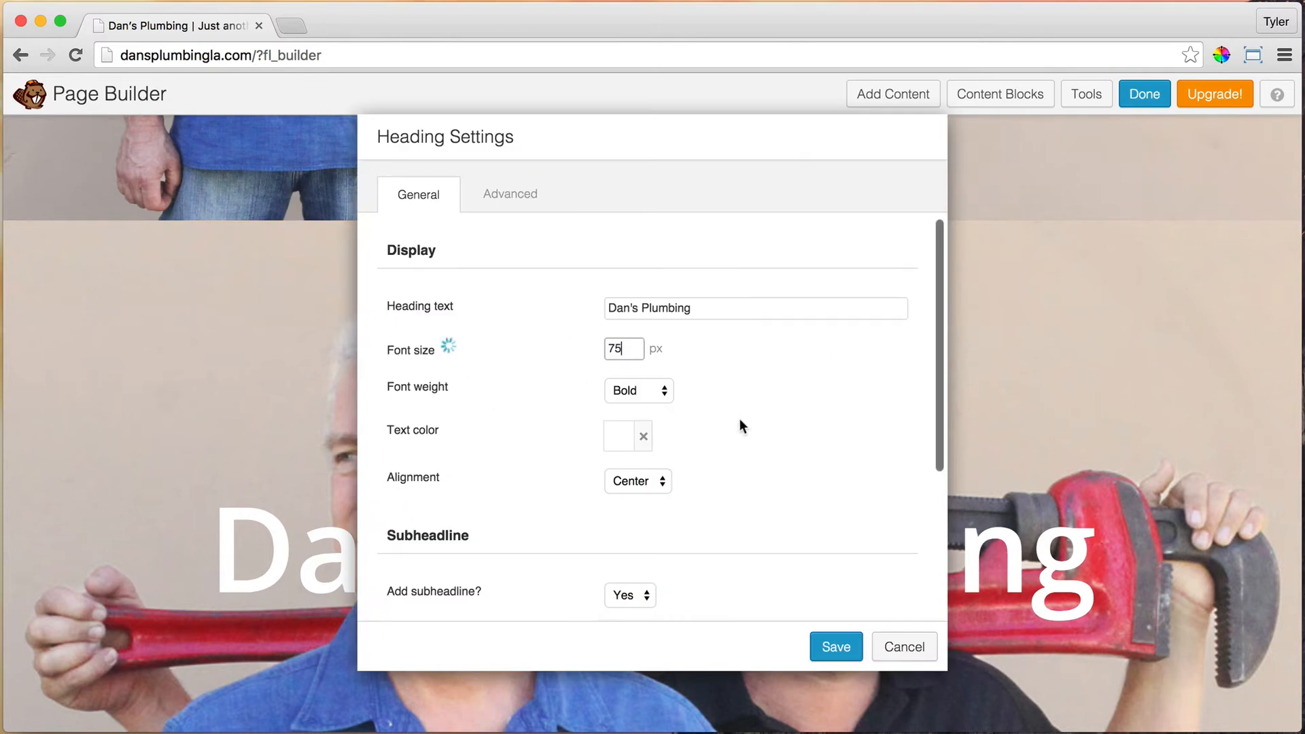
click(781, 308)
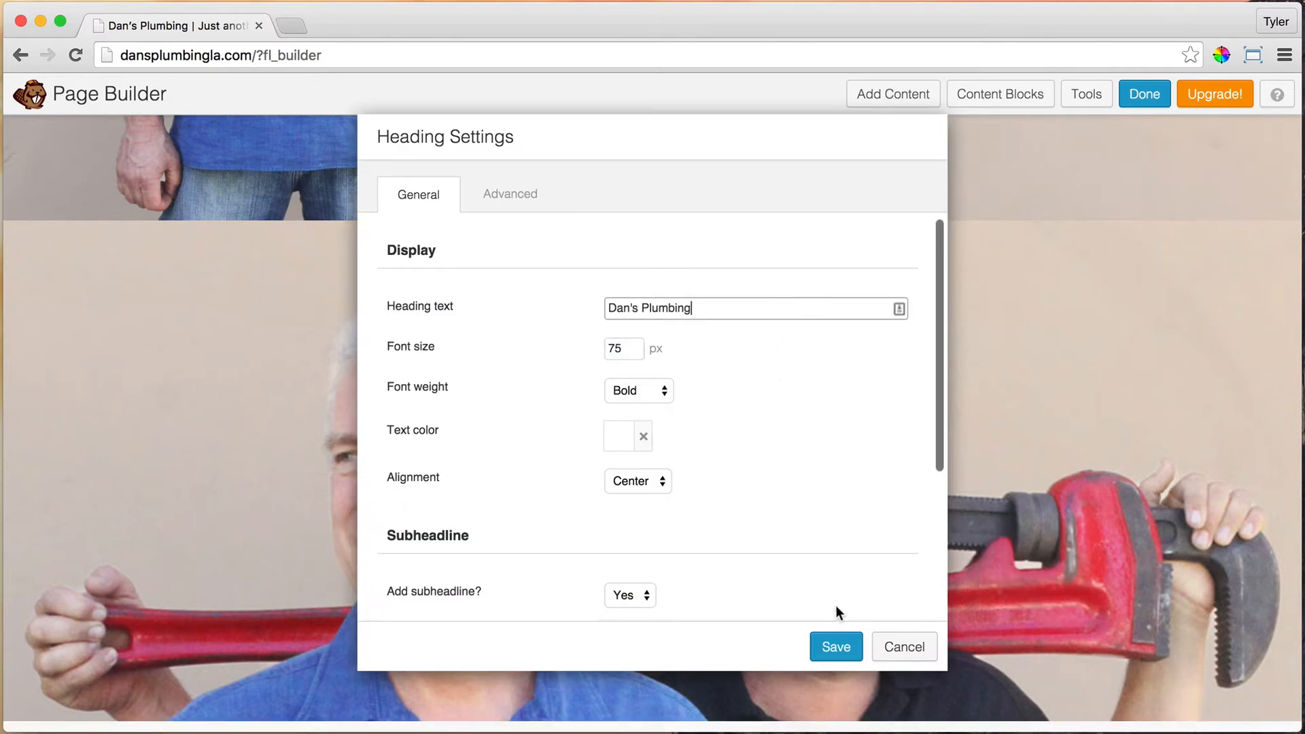
click(843, 647)
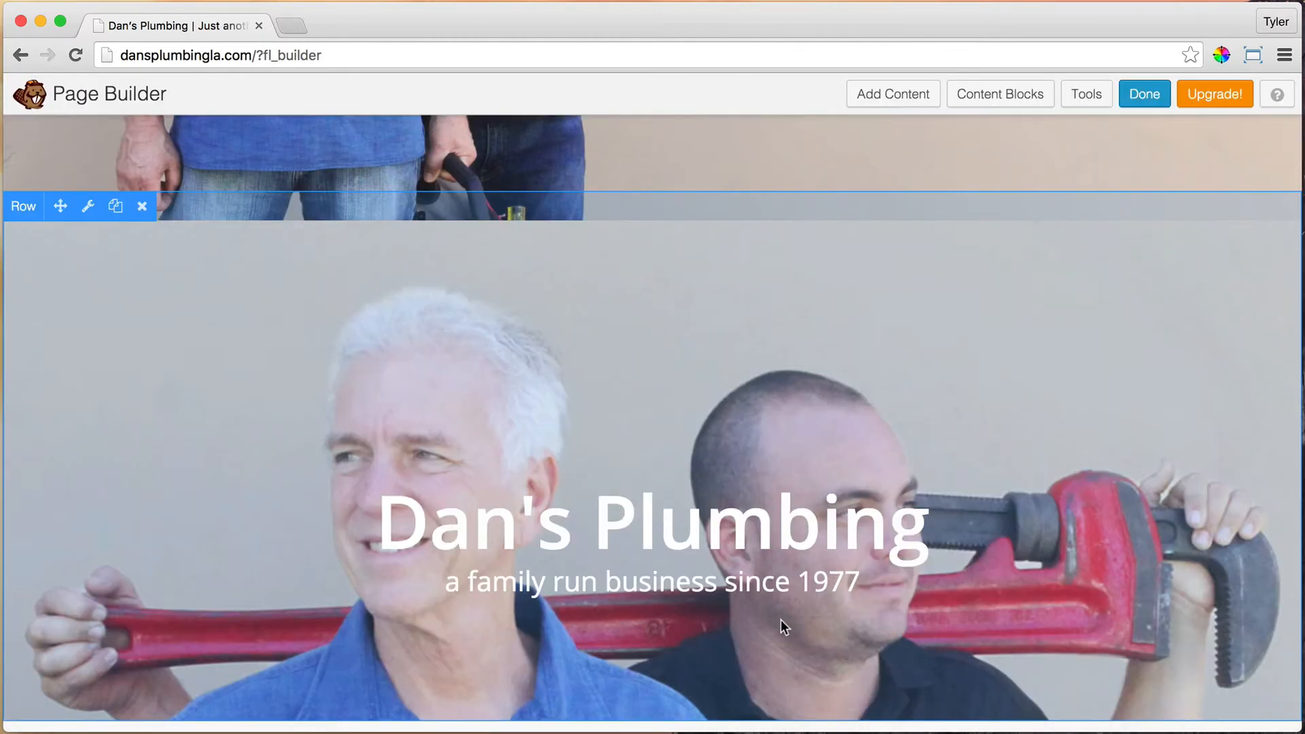
scroll(823, 489, down, 5)
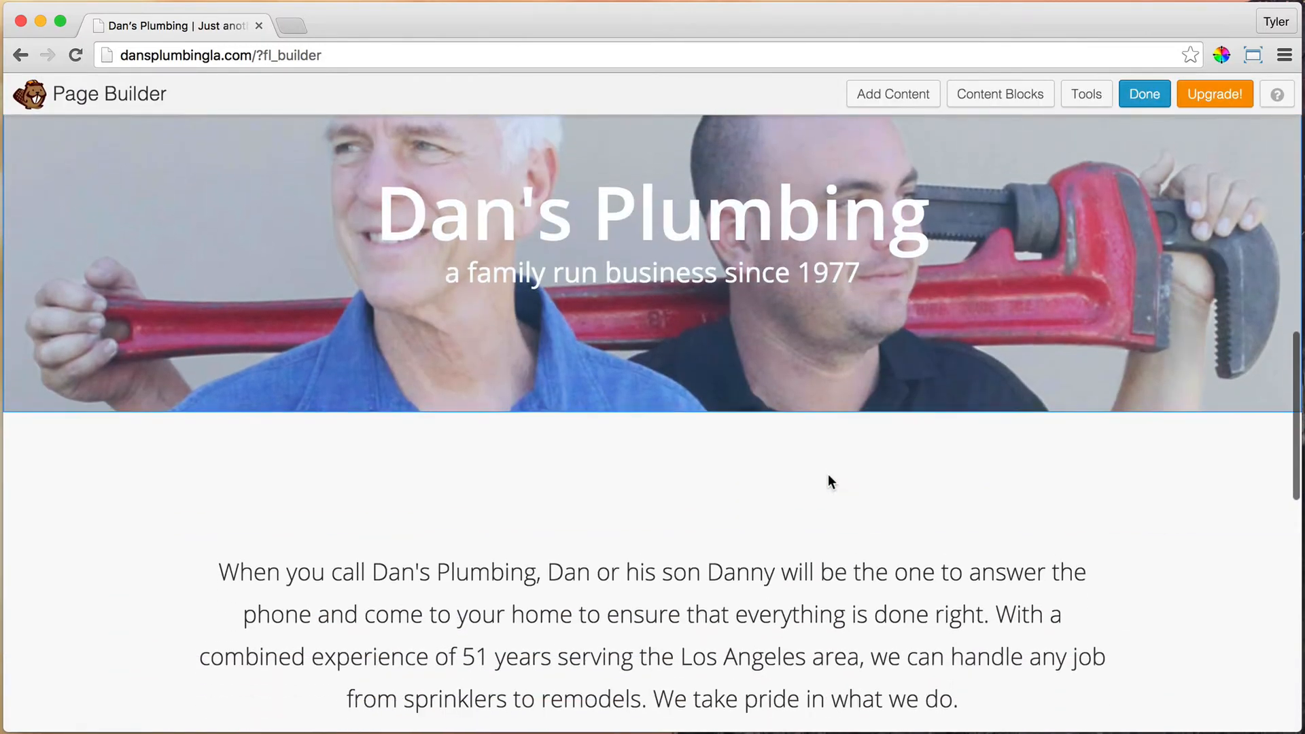
scroll(821, 473, down, 2)
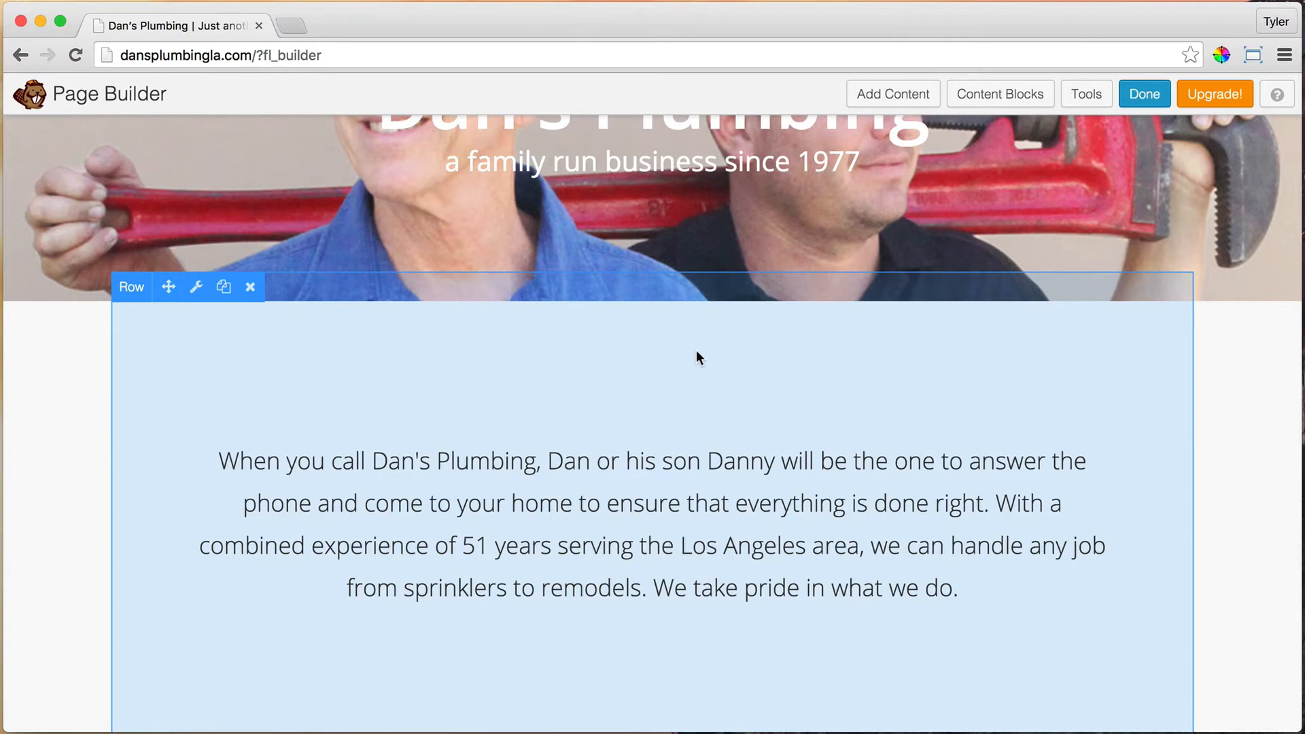
scroll(696, 350, down, 10)
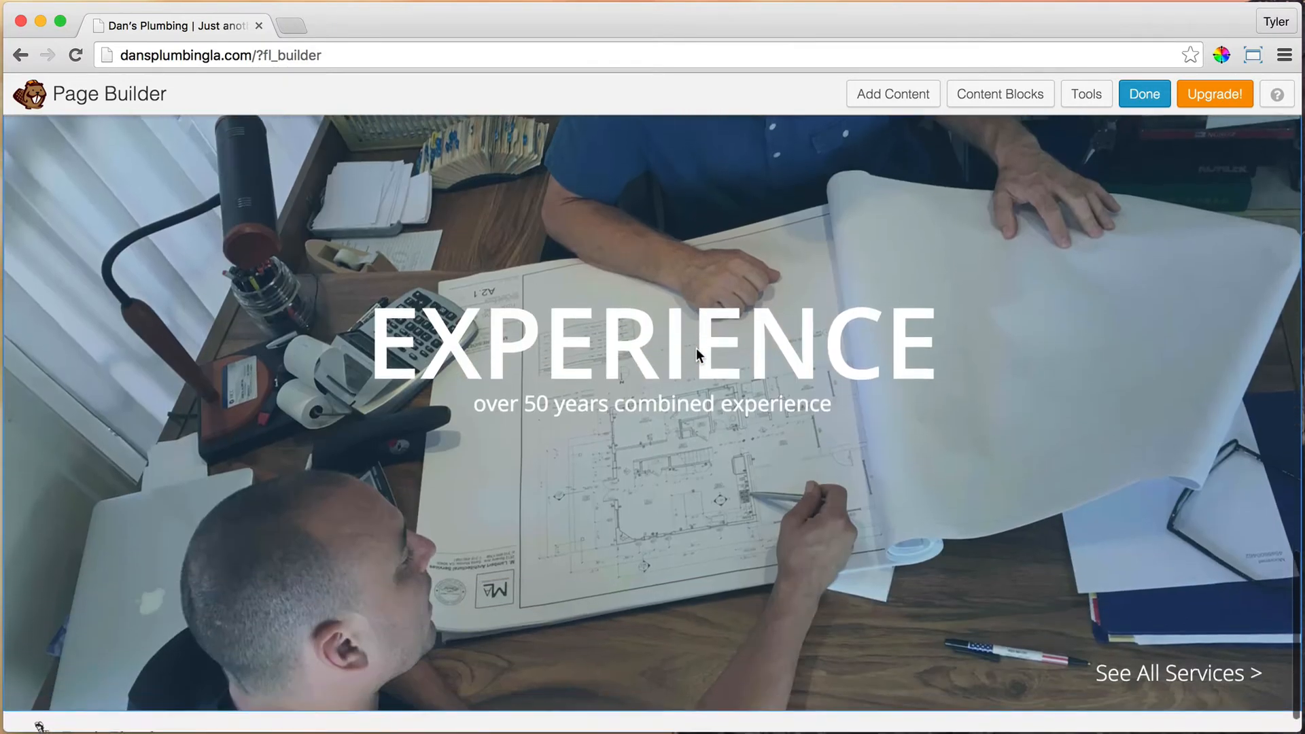
scroll(724, 367, up, 10)
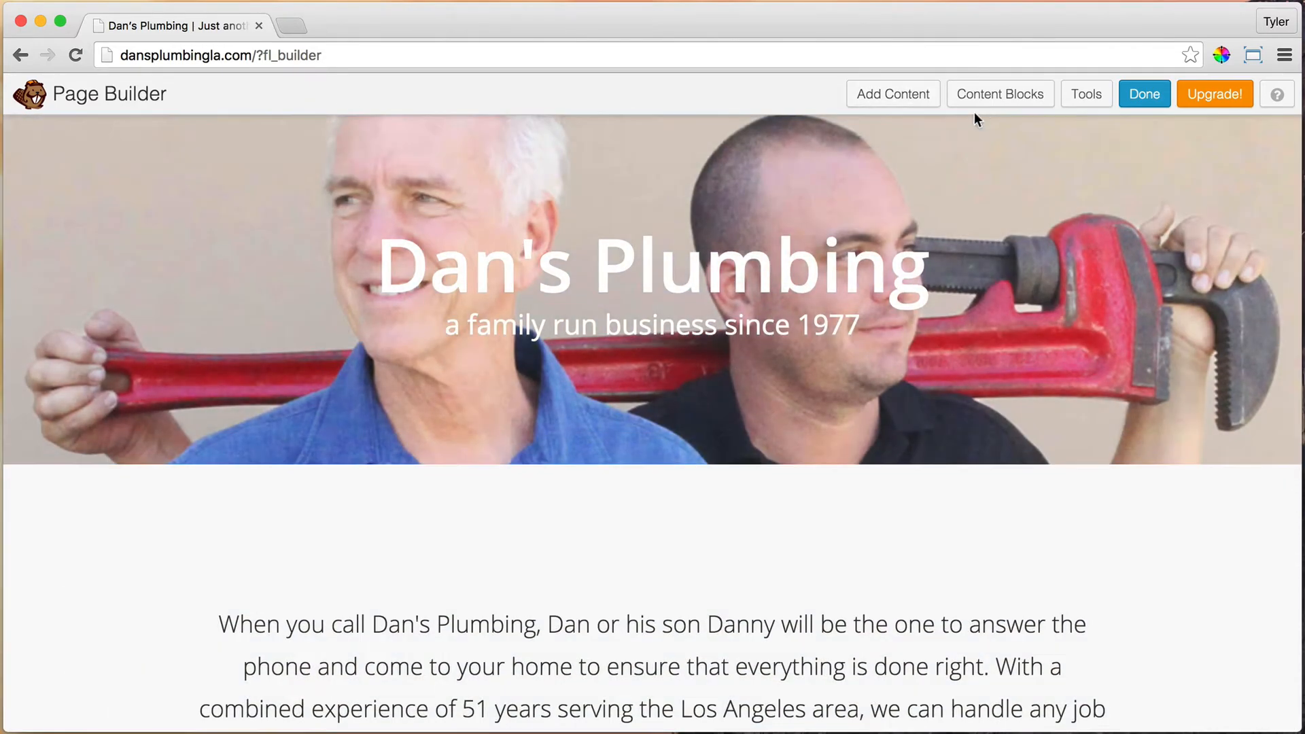
Step: Insert the CTA – Simple content block, reading 'Learn what Tyler can Do for you.', above the footer
click(992, 95)
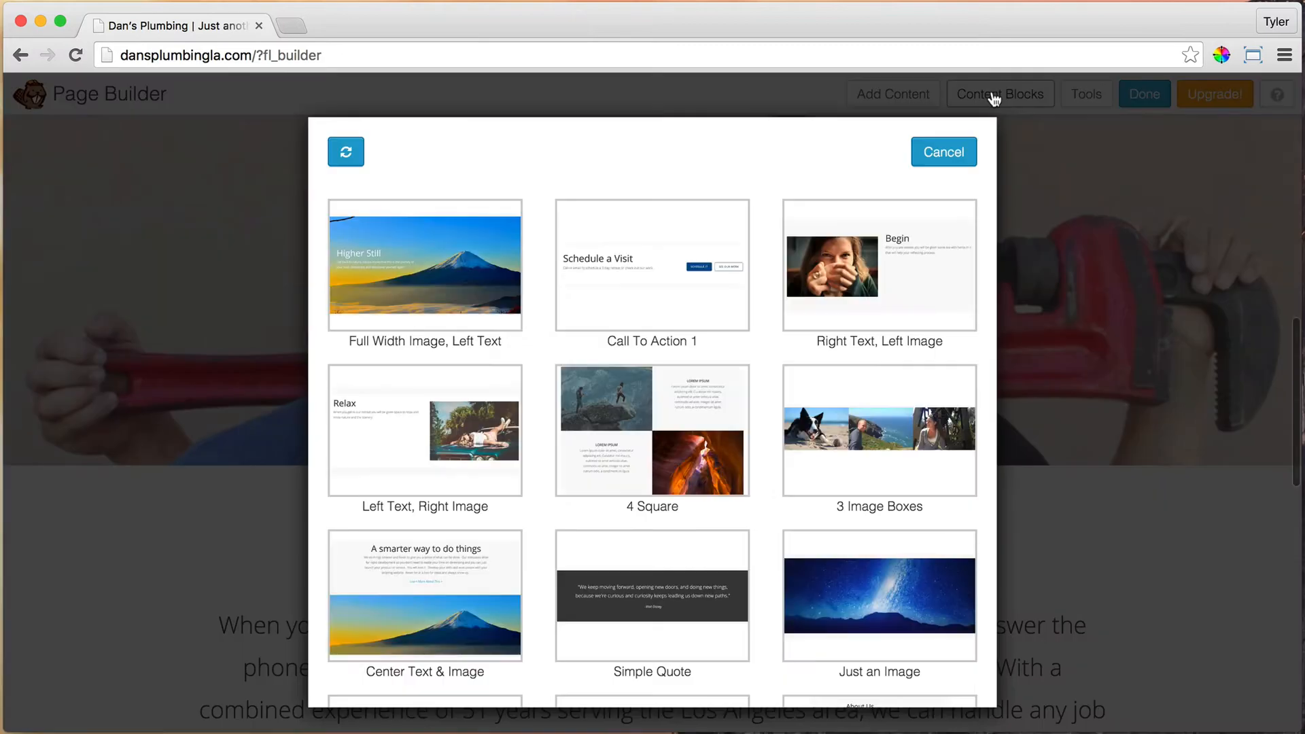
scroll(773, 326, down, 4)
scroll(774, 326, up, 5)
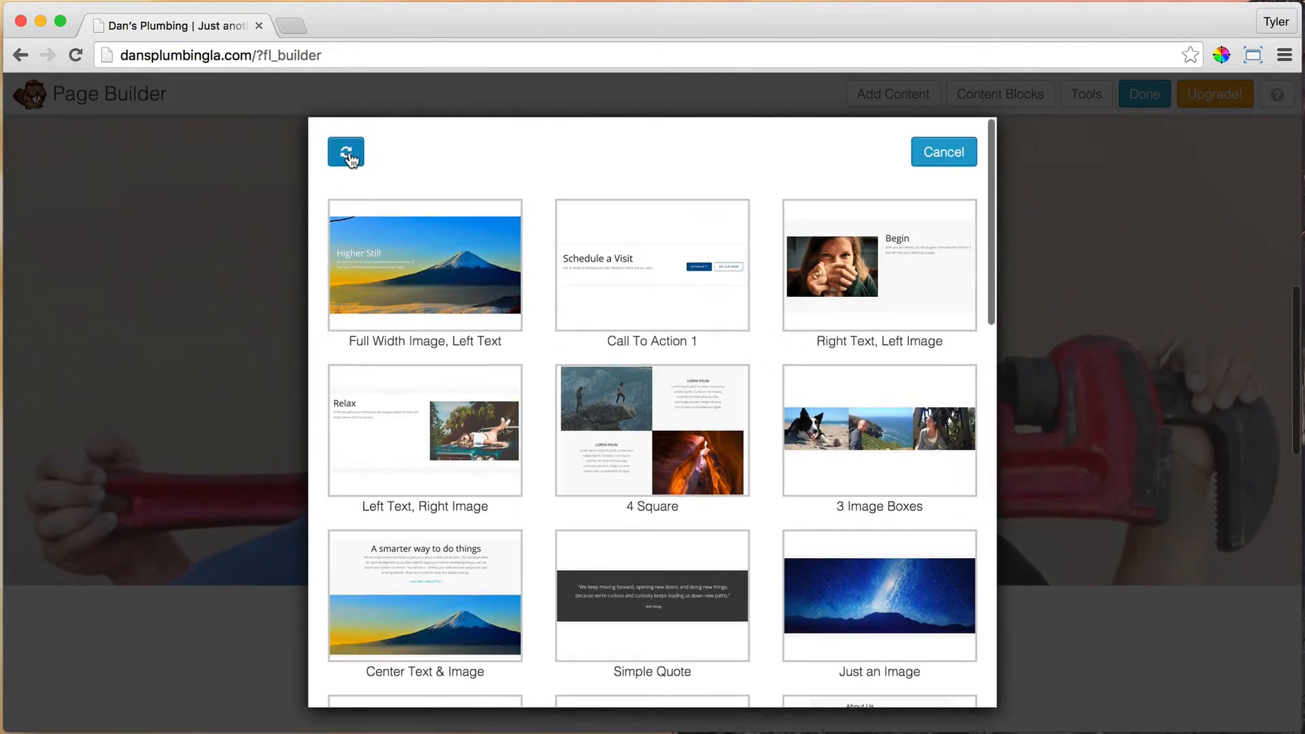
scroll(883, 378, down, 10)
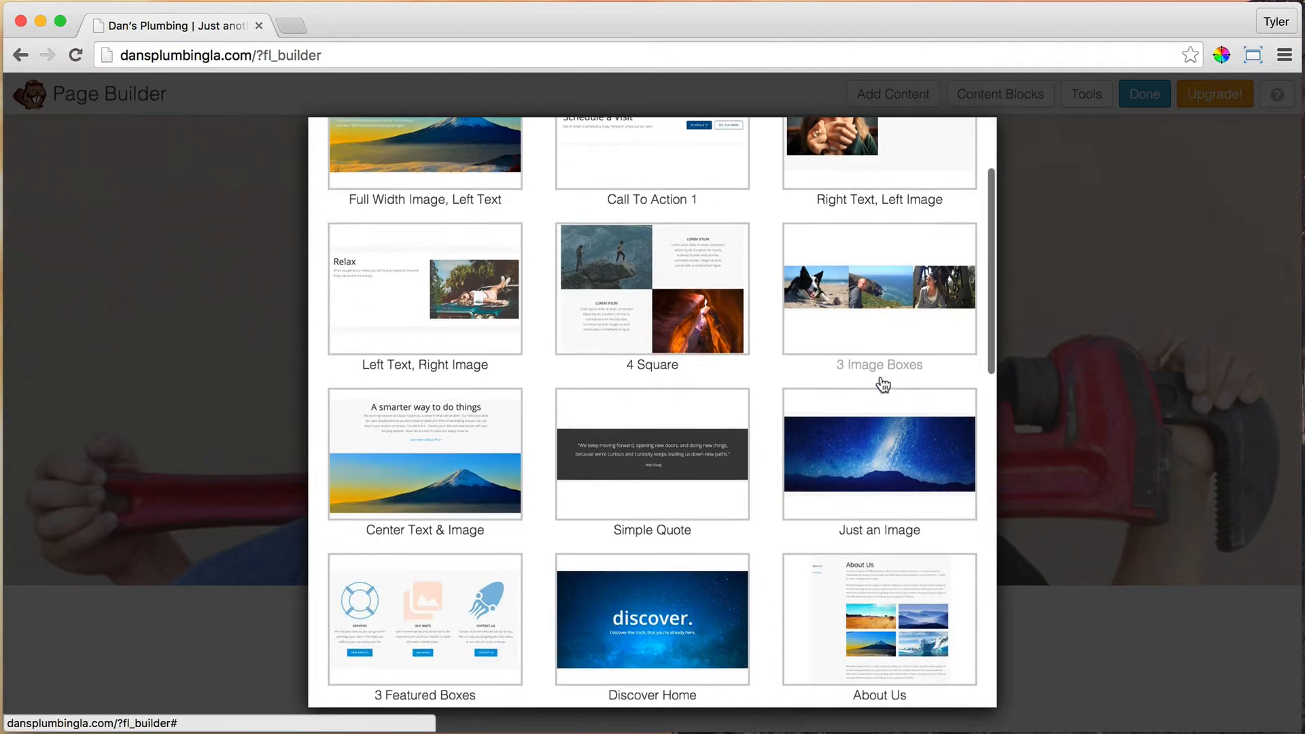
scroll(883, 384, down, 4)
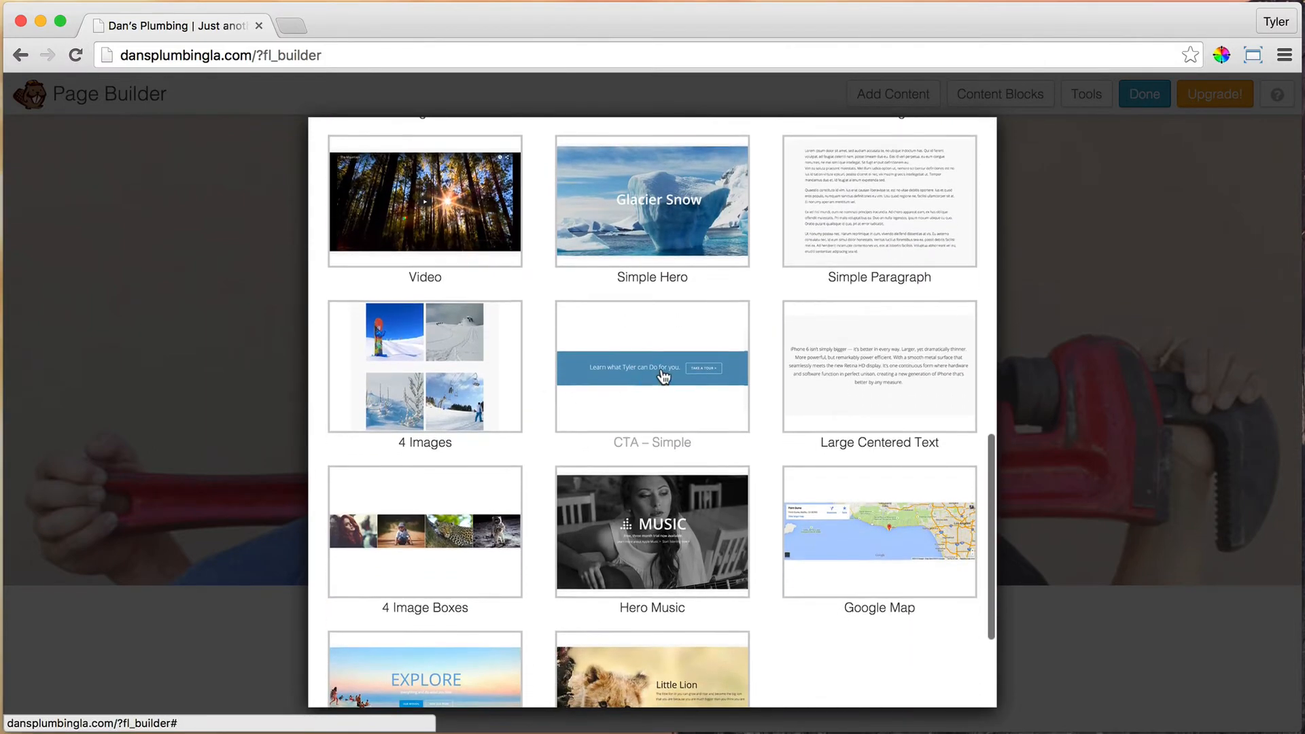
click(661, 373)
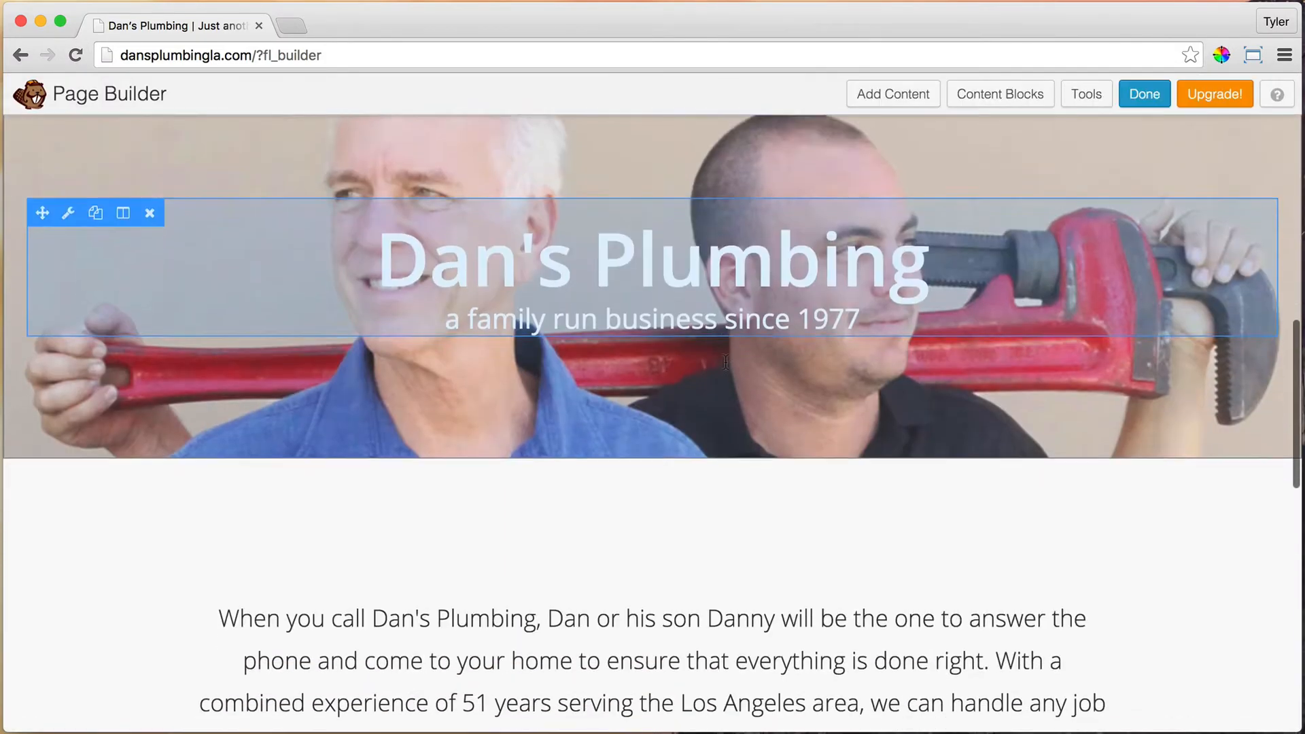
scroll(724, 367, down, 10)
scroll(724, 361, down, 5)
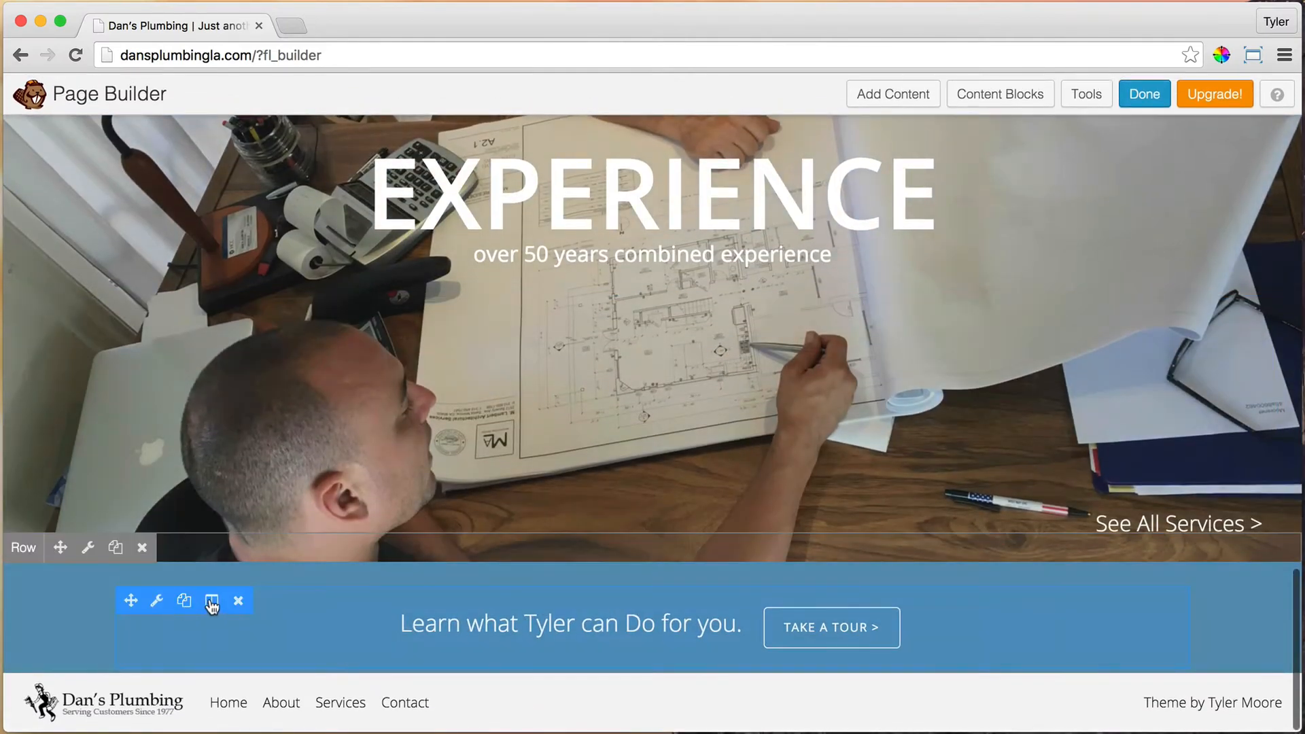
Step: Set the call-to-action row's bottom padding to 20 px
click(88, 548)
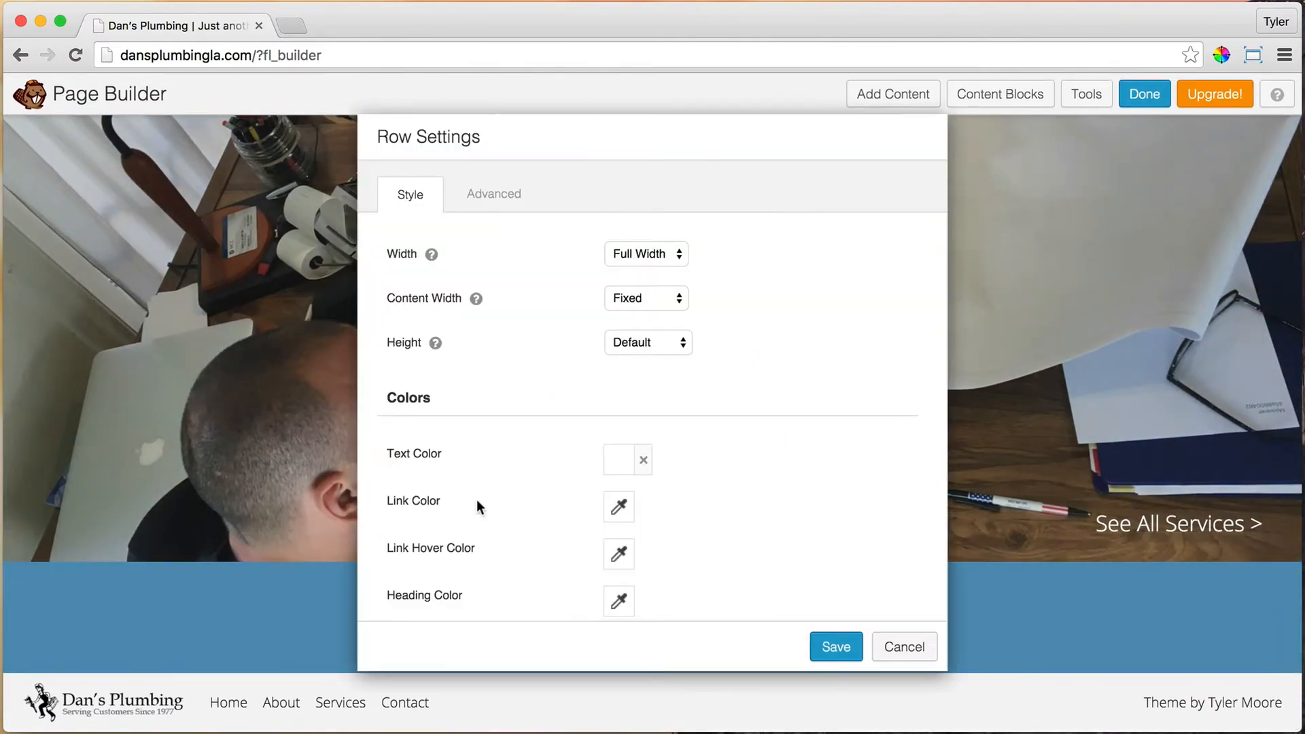
click(498, 199)
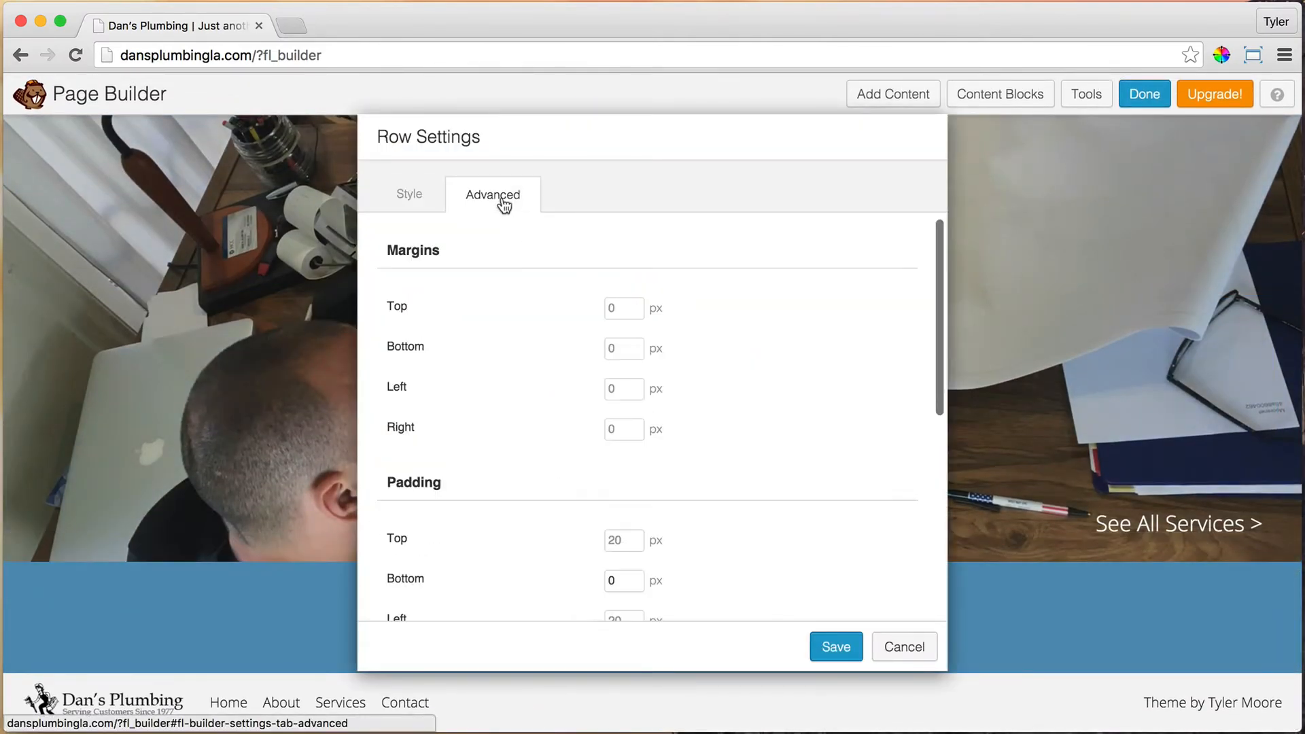
click(624, 581)
key(BackSpace)
text(20)
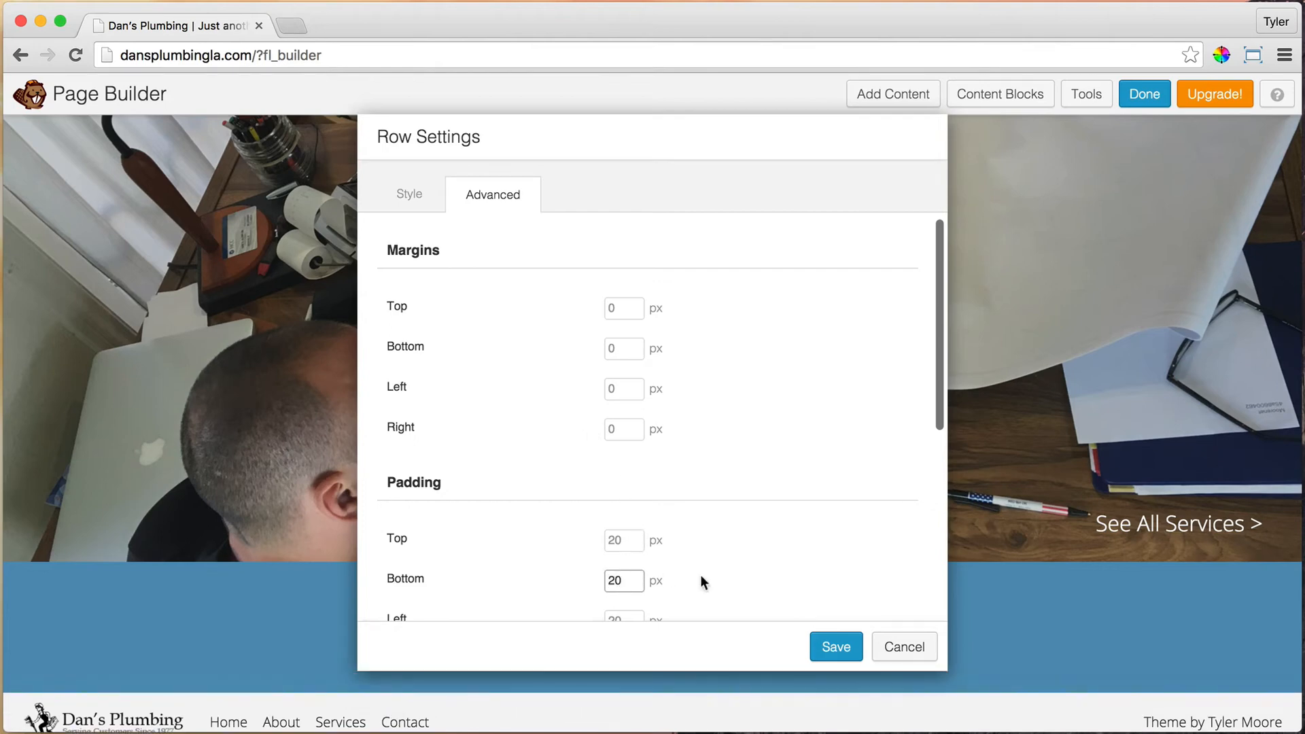
Step: Change the row background color to dark grey #262626 and save the row settings
click(410, 193)
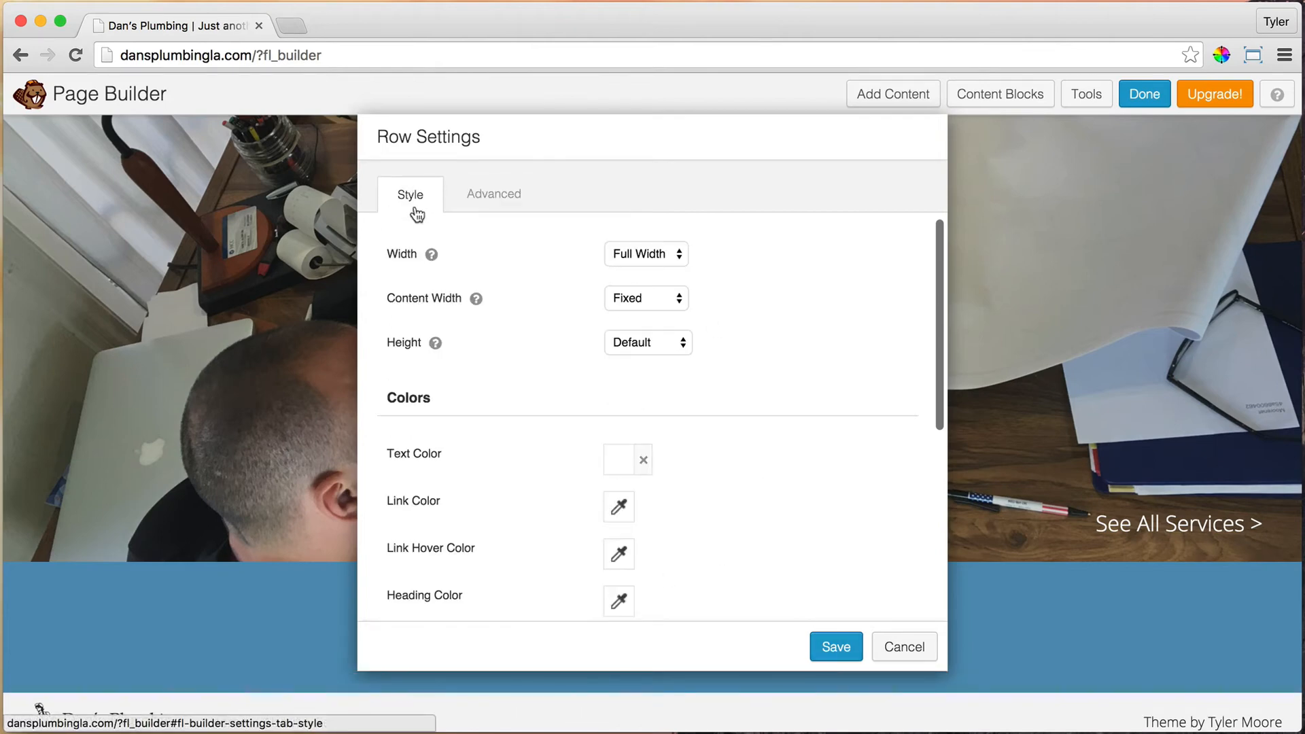
scroll(642, 448, down, 5)
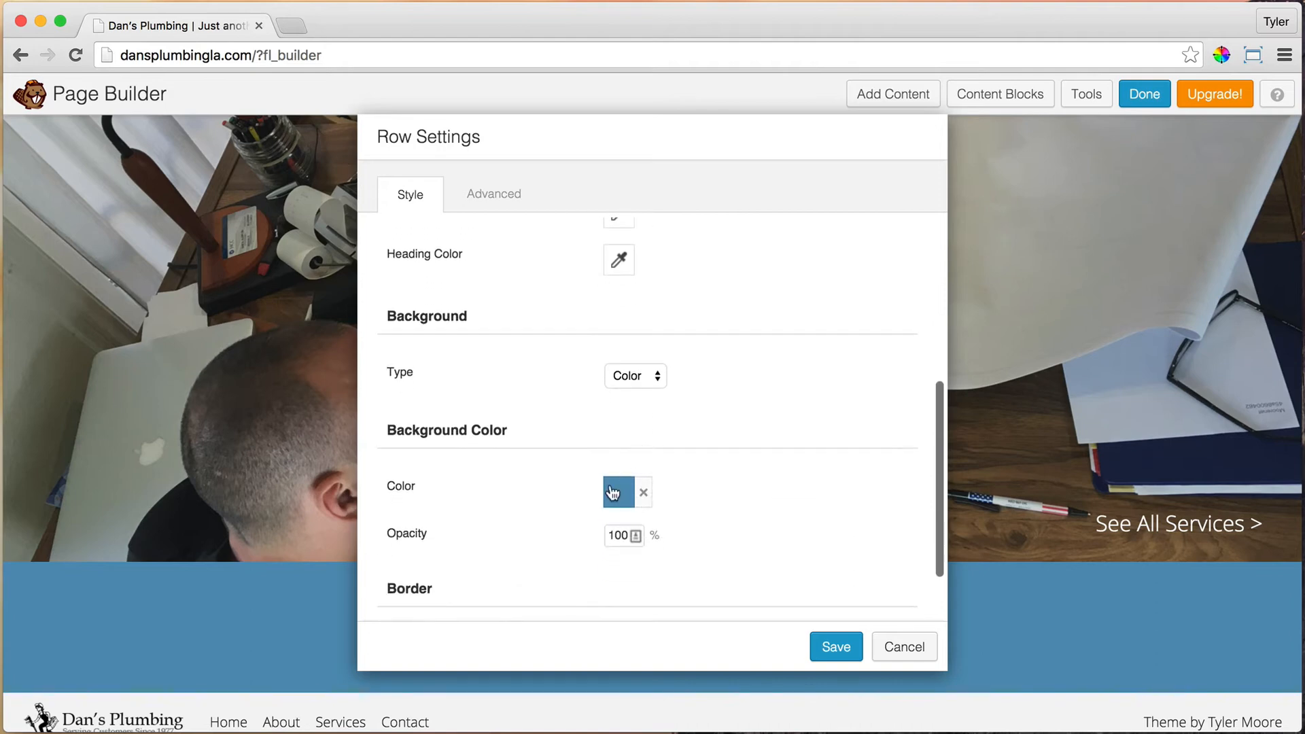
click(613, 492)
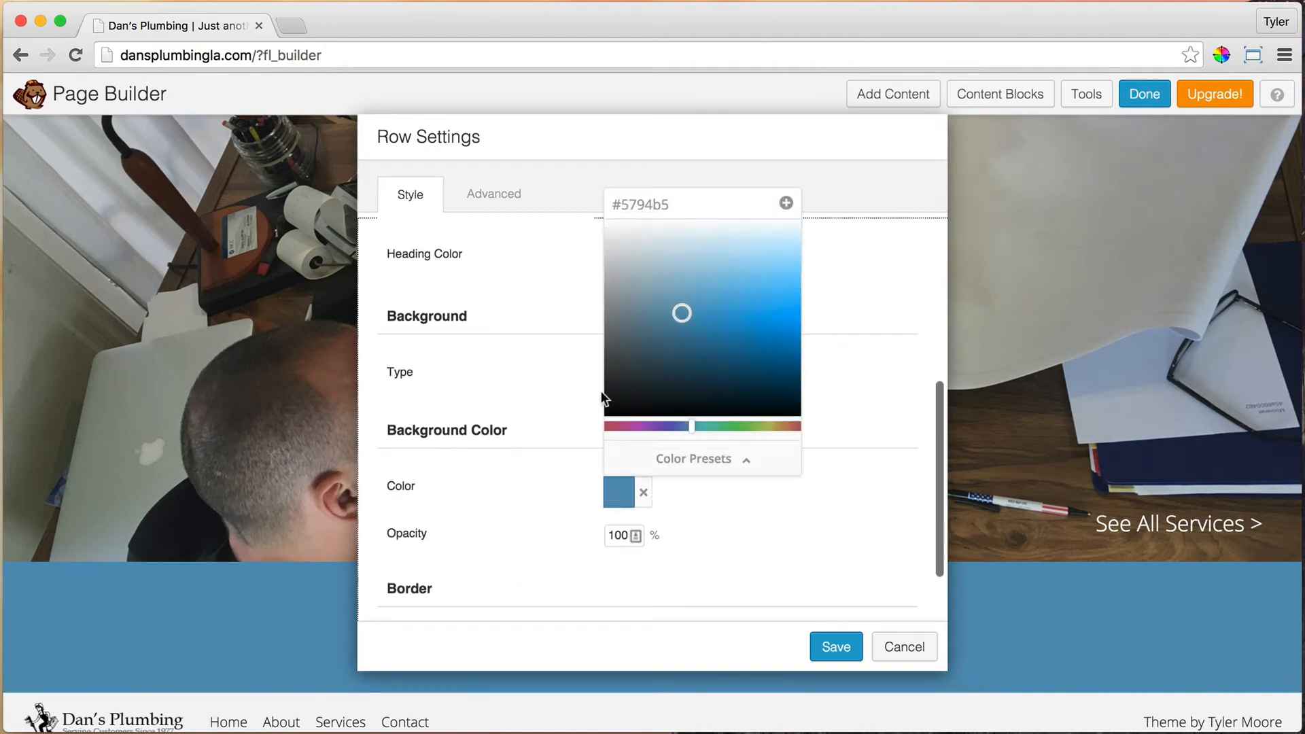
click(655, 202)
text(262)
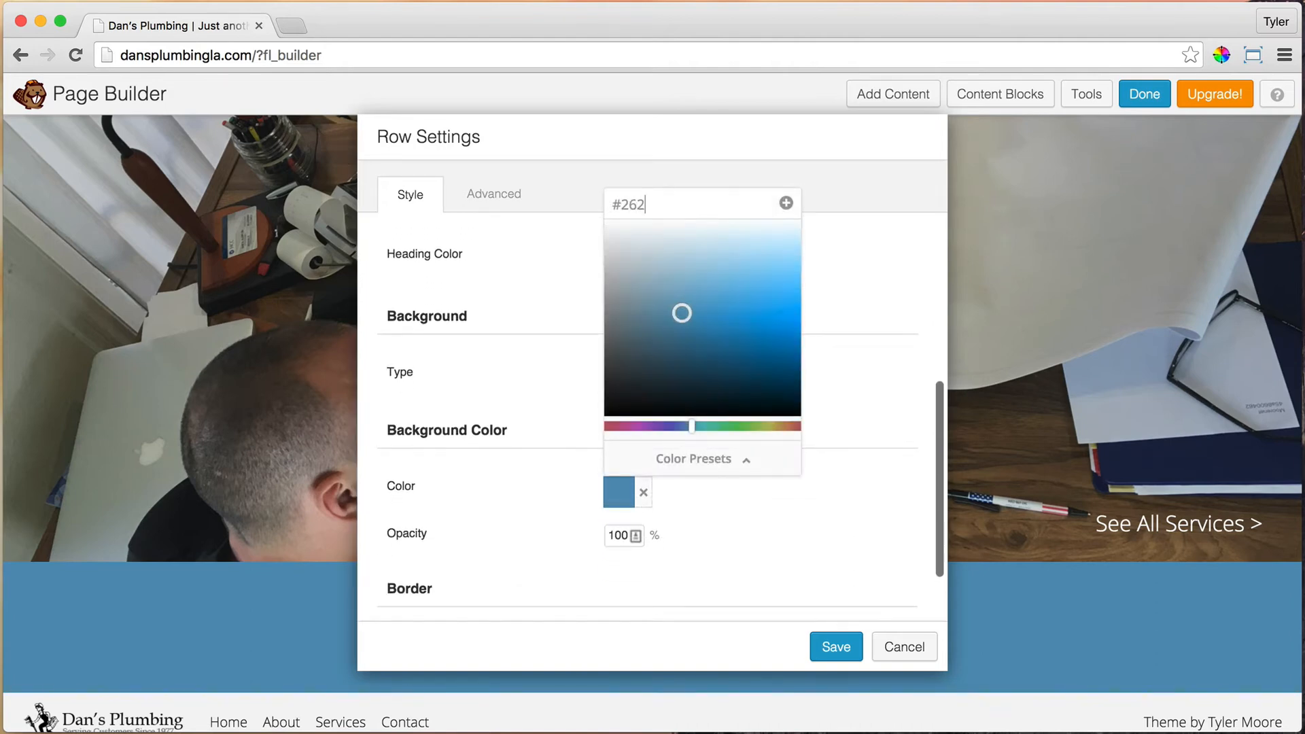
text(626)
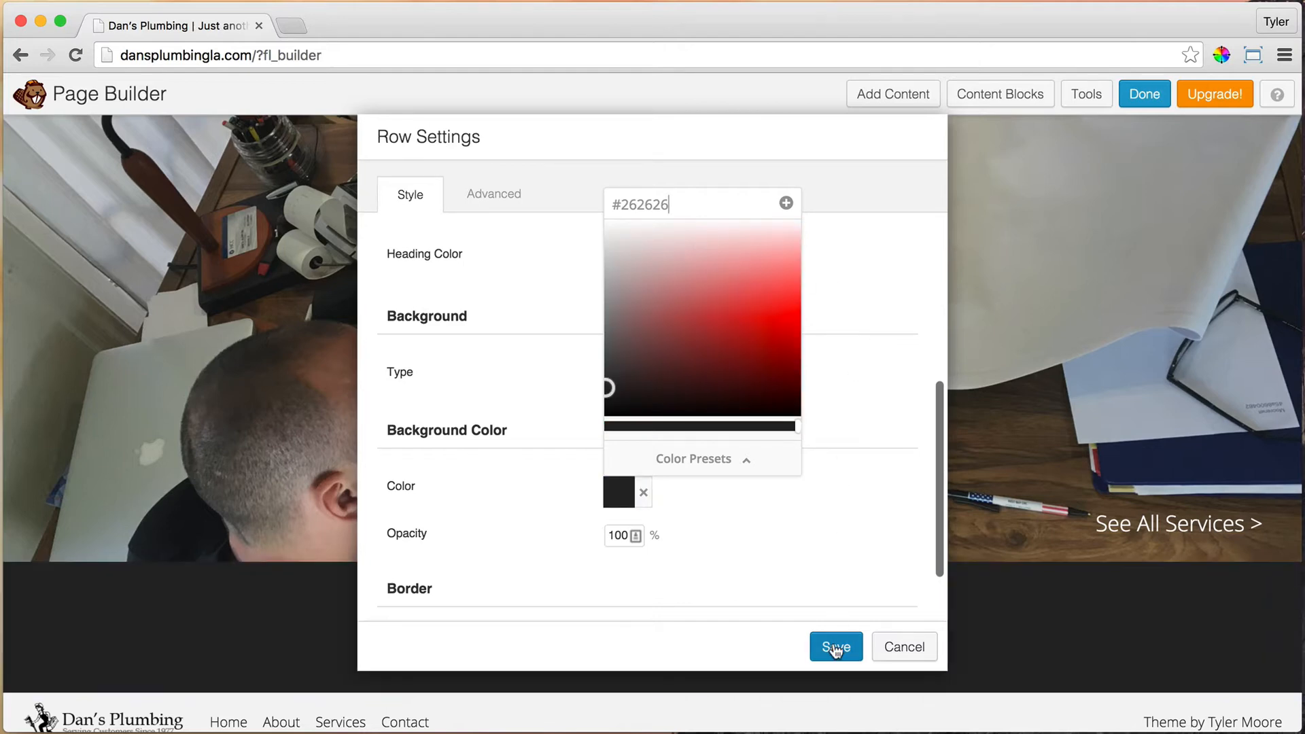
click(835, 647)
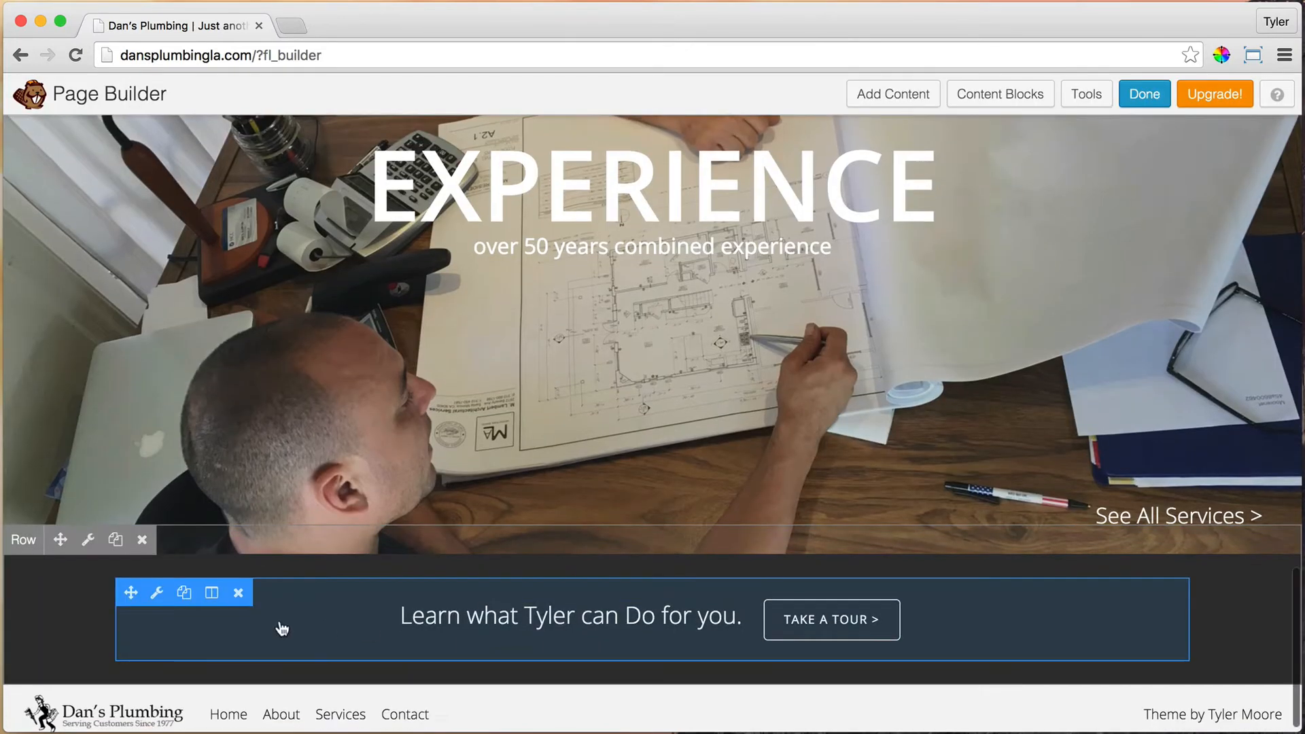
Step: Replace the call-to-action text with 'Call' followed by the business phone number
click(157, 591)
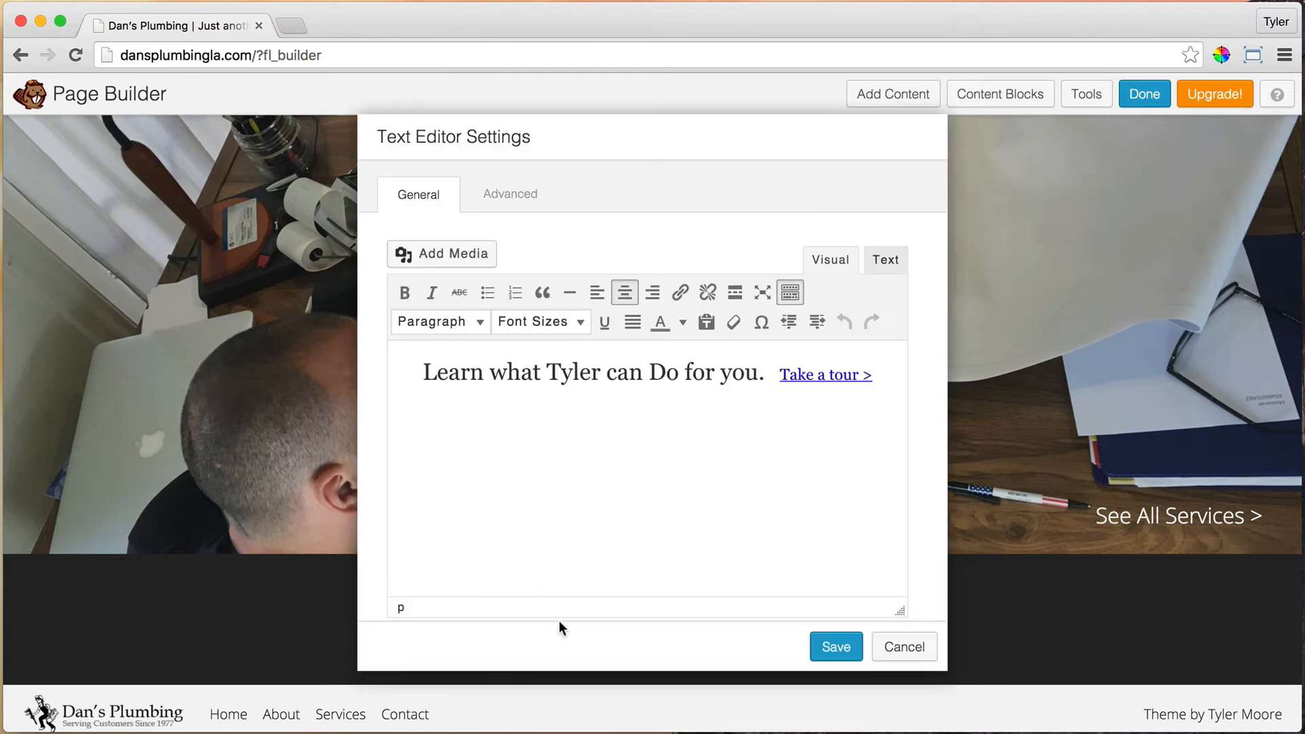
drag(887, 372, 438, 379)
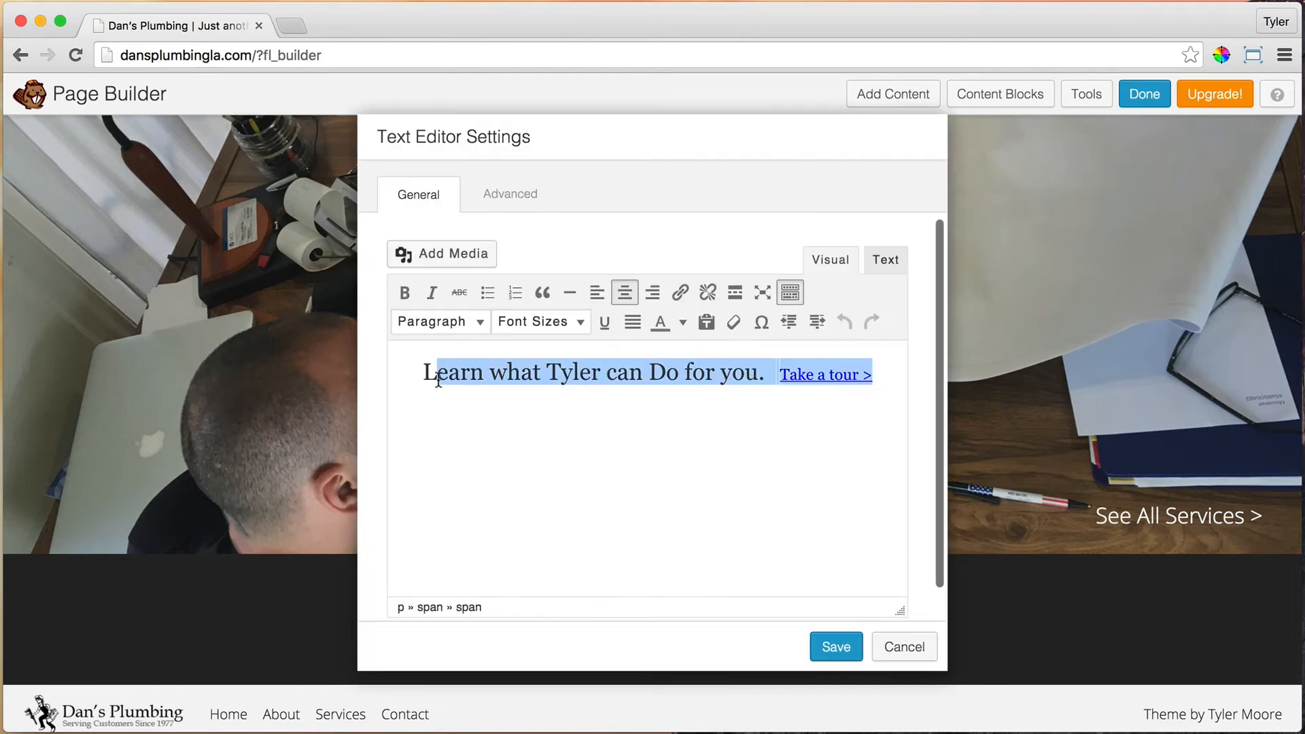
text(Ca)
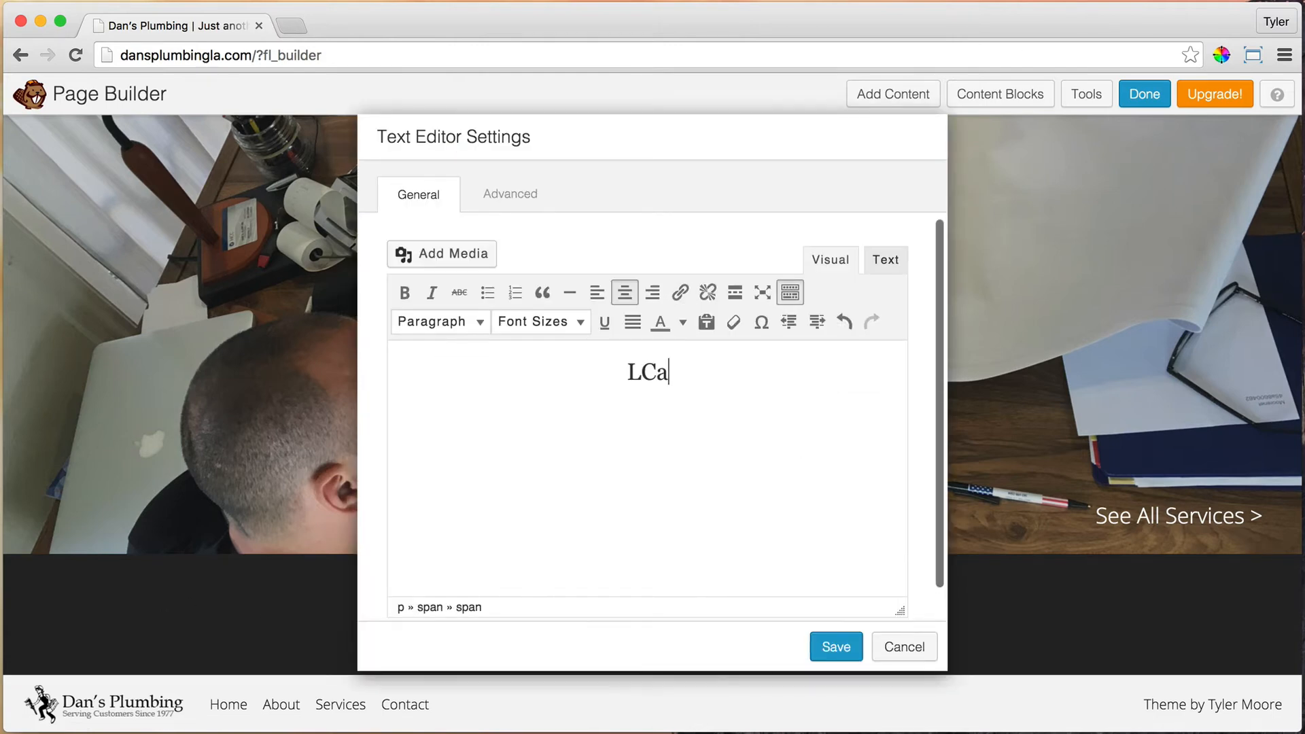
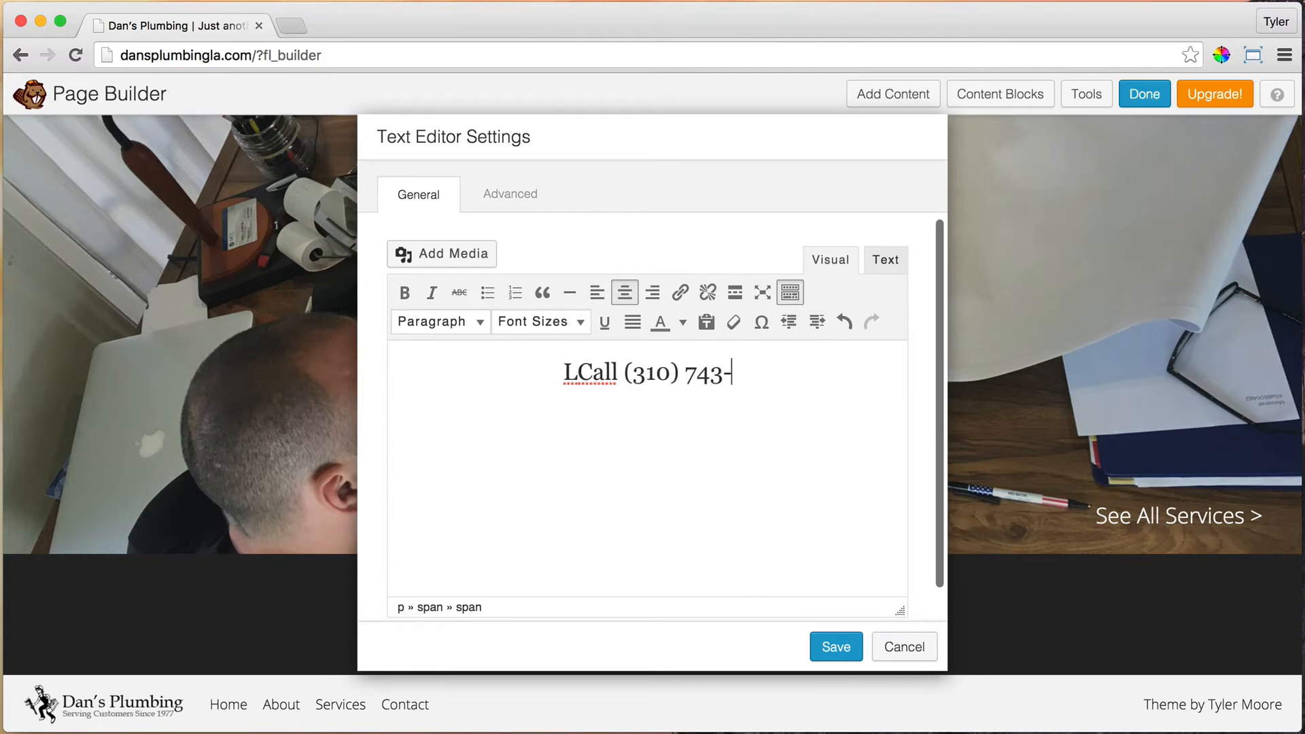
click(553, 371)
key(BackSpace)
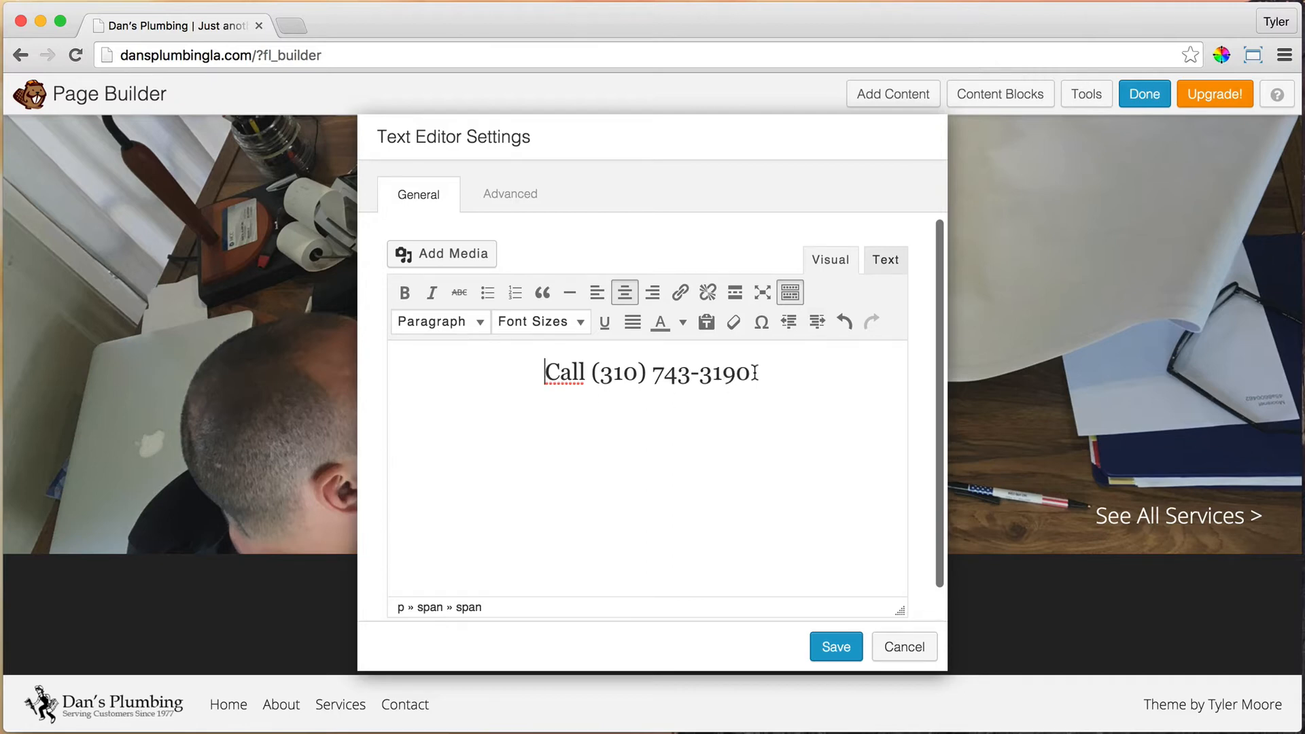
Step: Turn the phone number into a tel: link and save the text module
drag(593, 372, 762, 376)
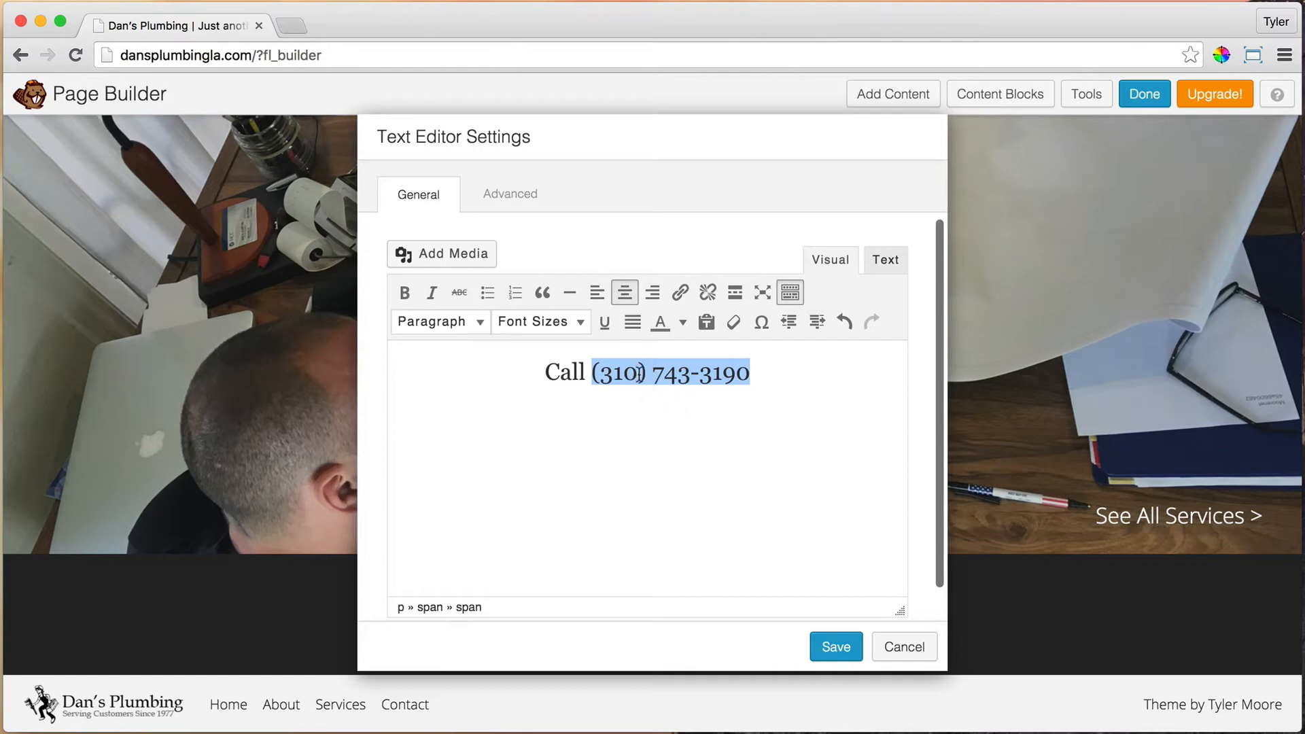
click(681, 294)
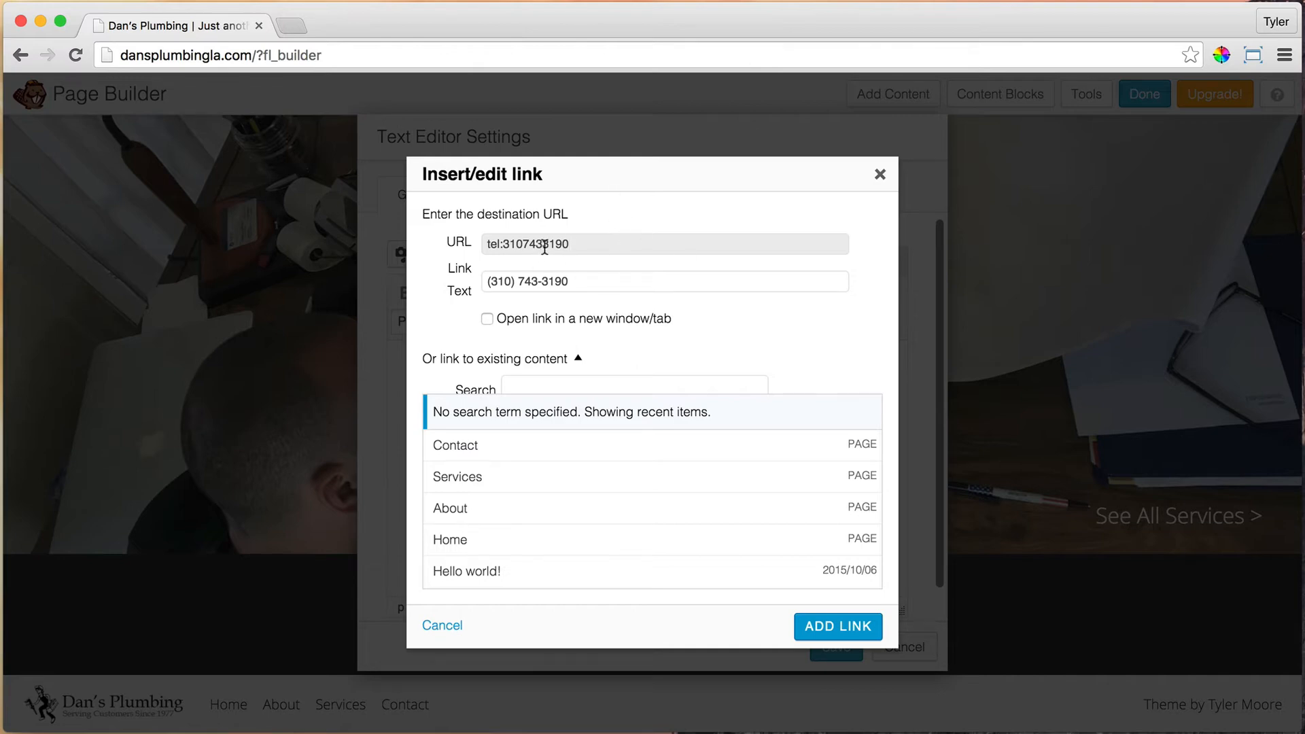
click(845, 635)
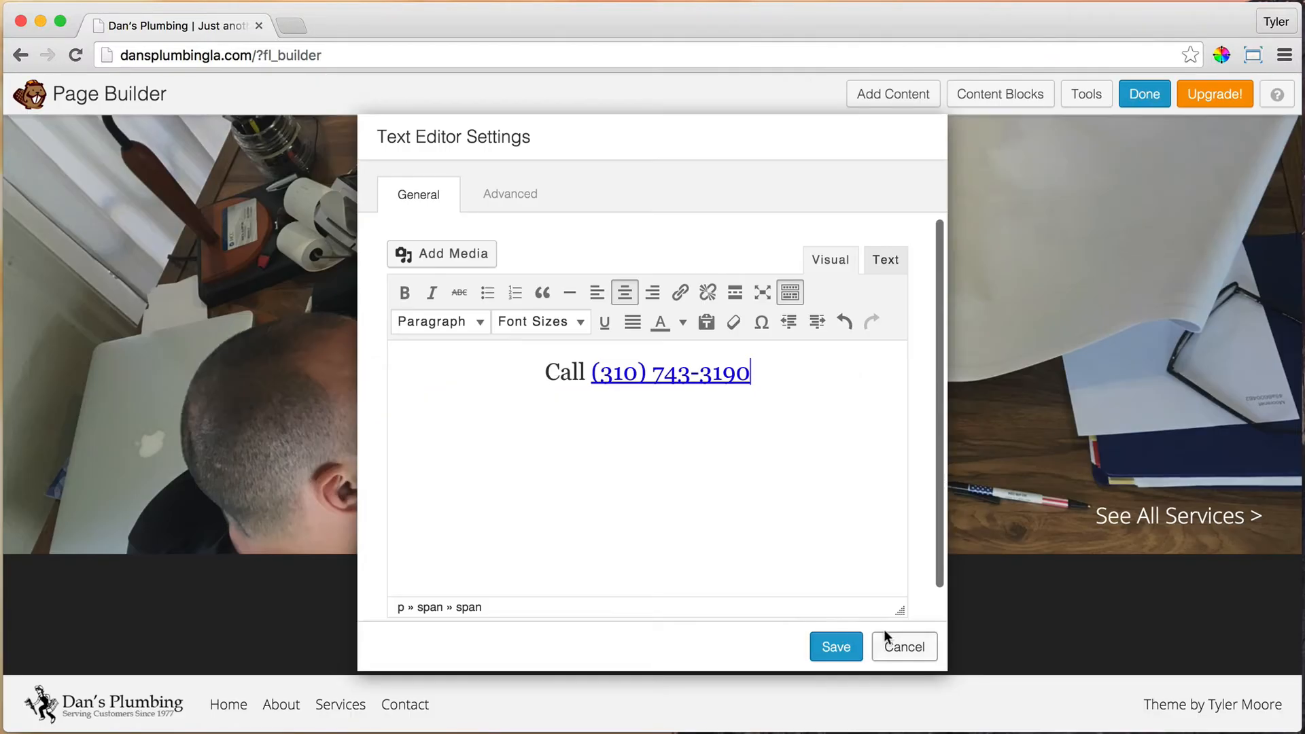
click(836, 647)
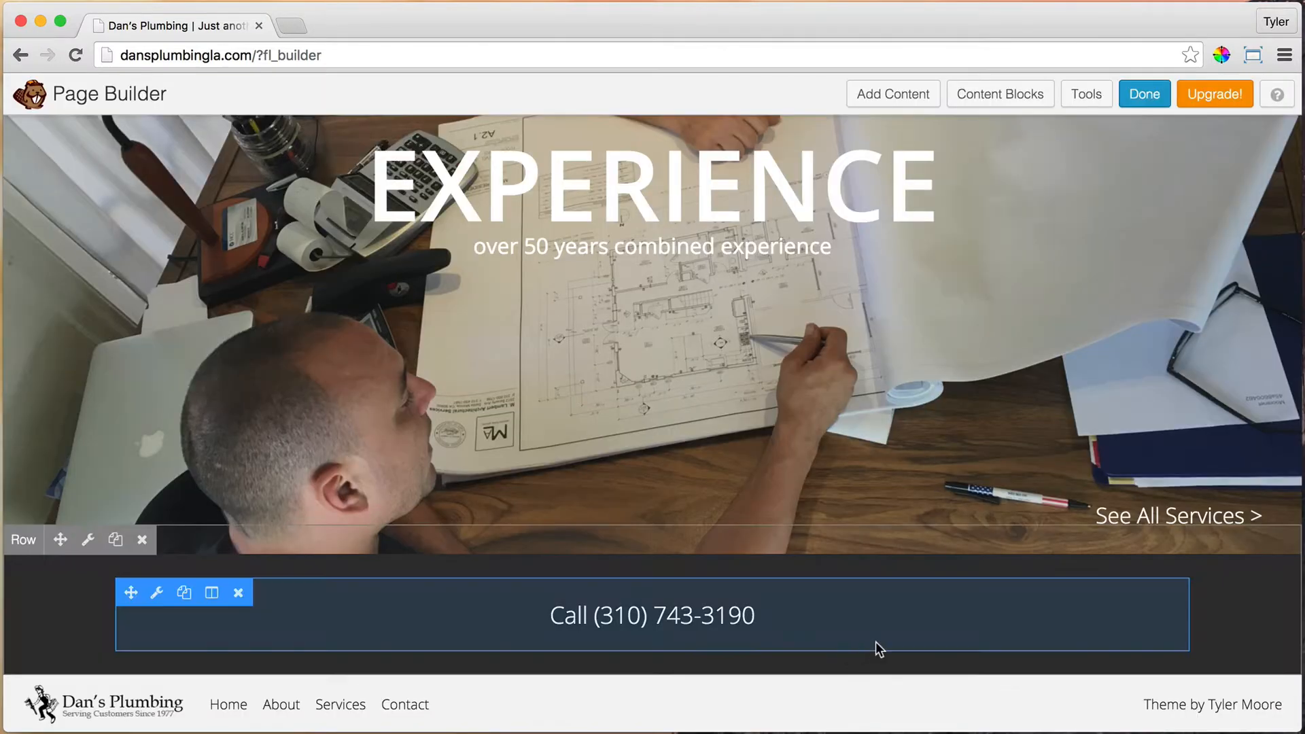
Step: Set the call row's Display to Small Devices Only and save
click(88, 540)
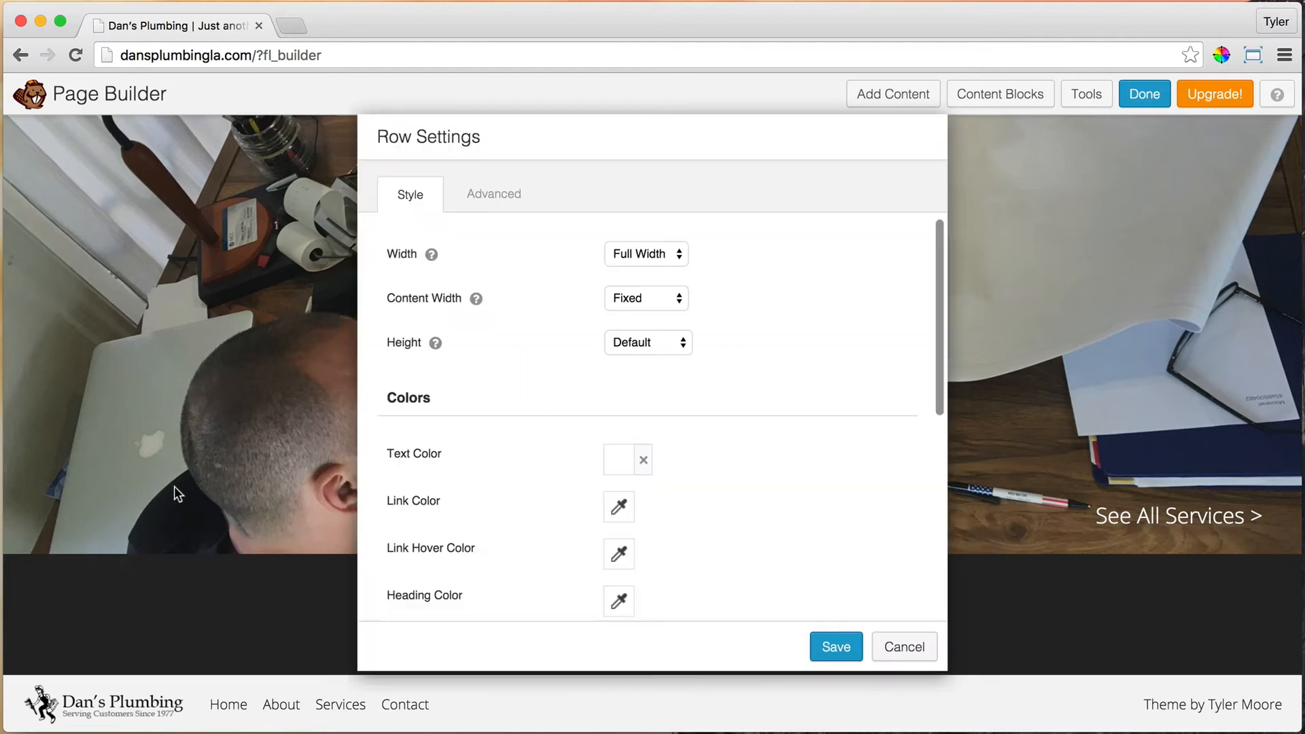
click(497, 196)
scroll(728, 399, down, 5)
click(749, 403)
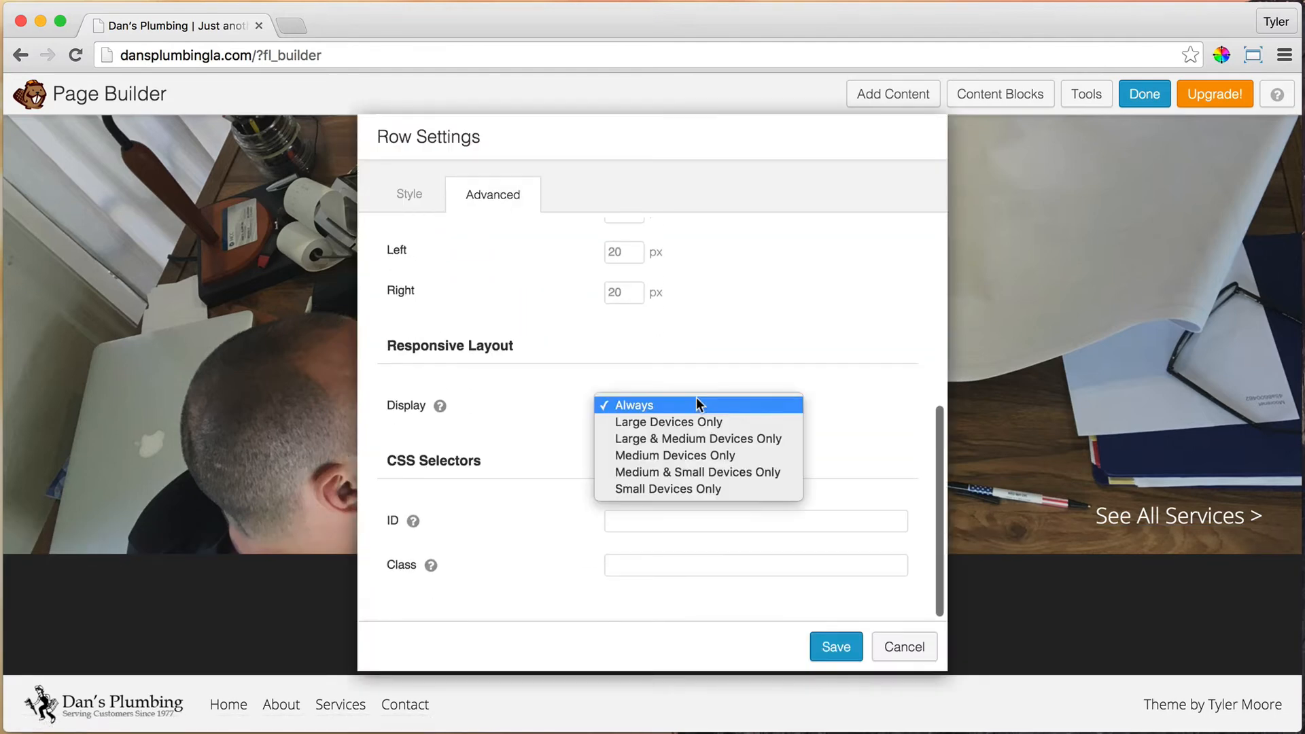
click(656, 492)
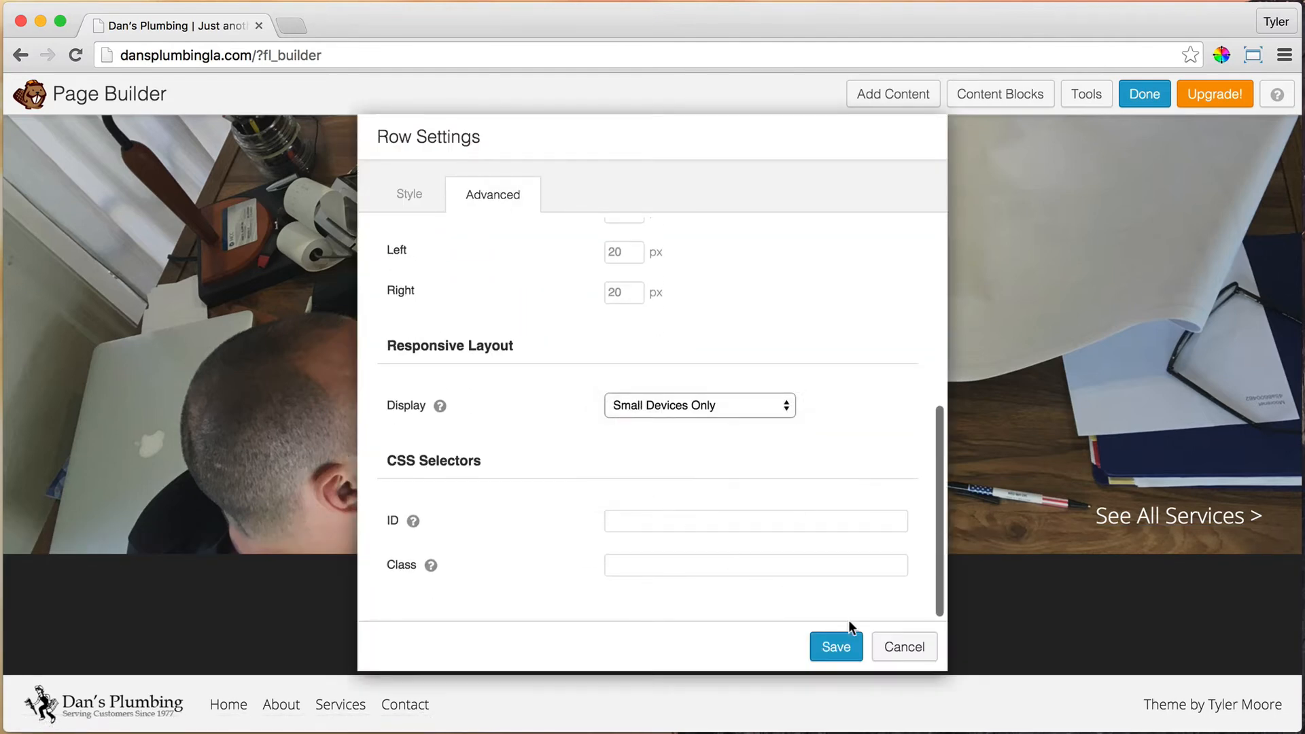
click(850, 642)
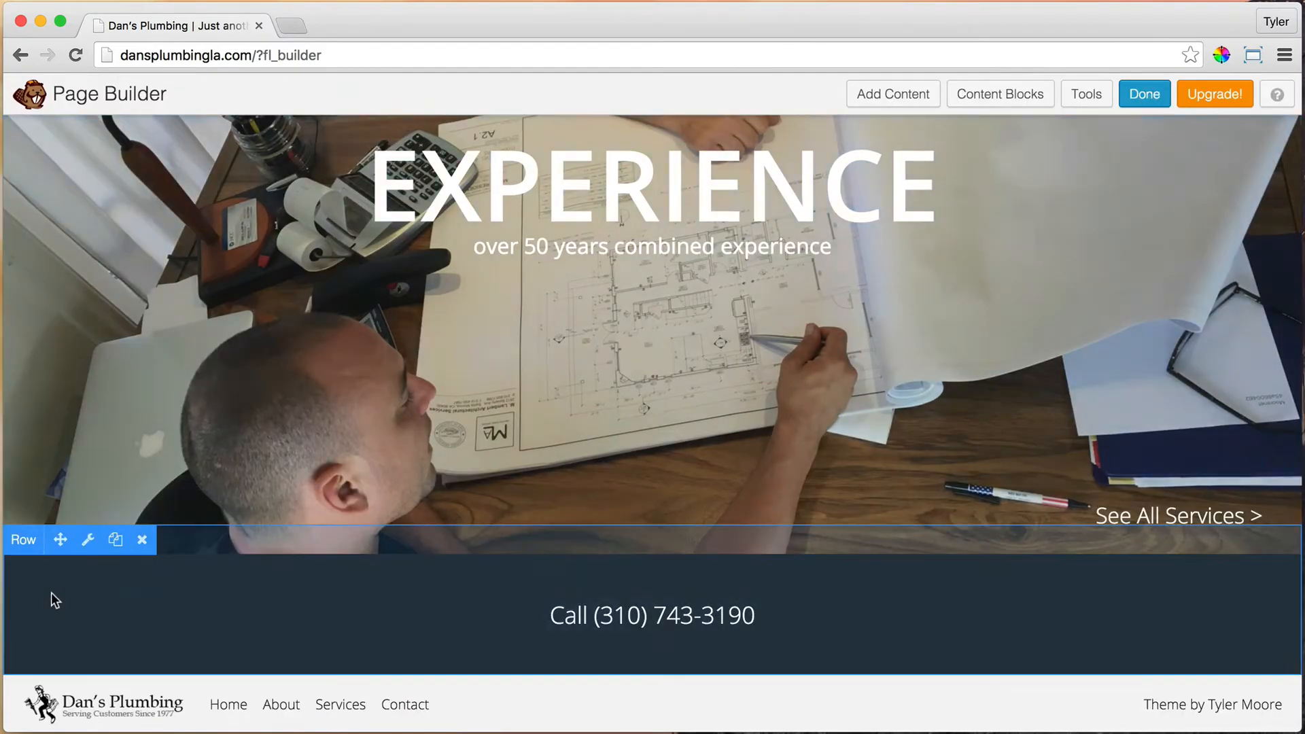
Step: Drag the call row up to sit directly beneath the Dan's Plumbing hero
drag(60, 539, 136, 492)
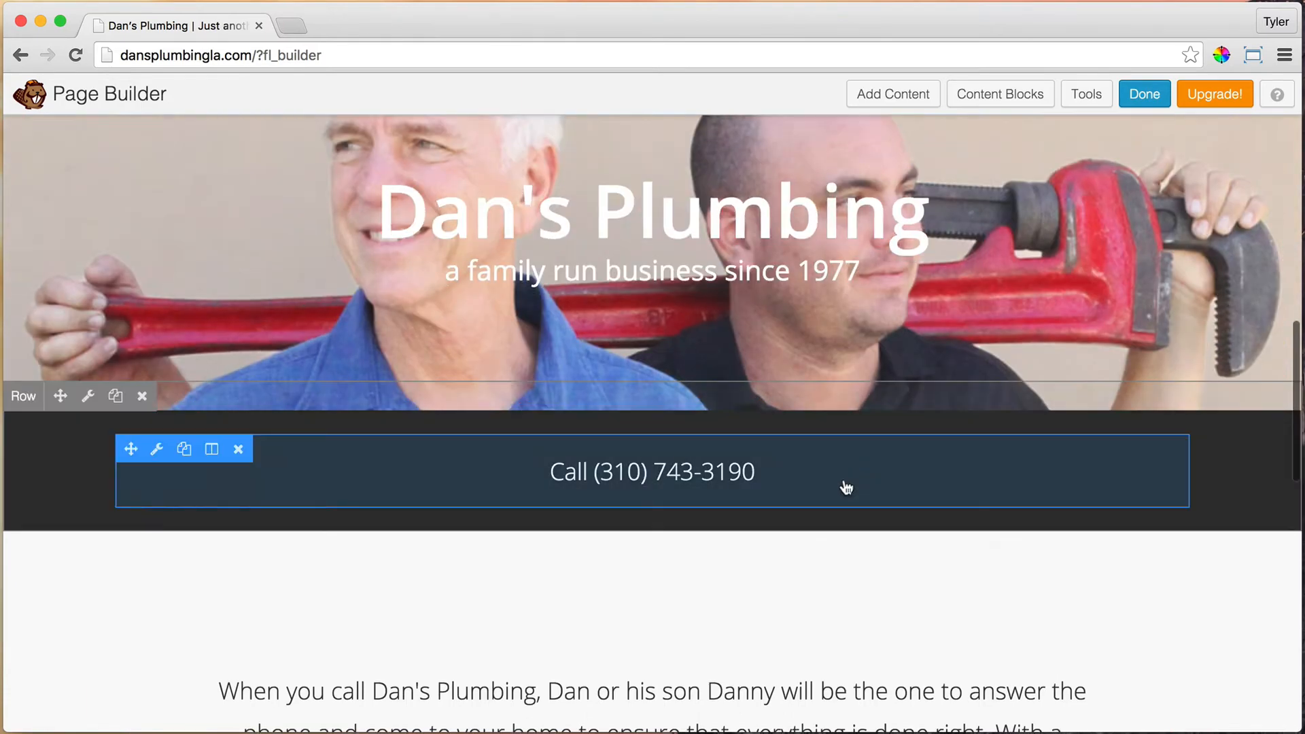
scroll(830, 499, down, 1)
scroll(829, 494, up, 10)
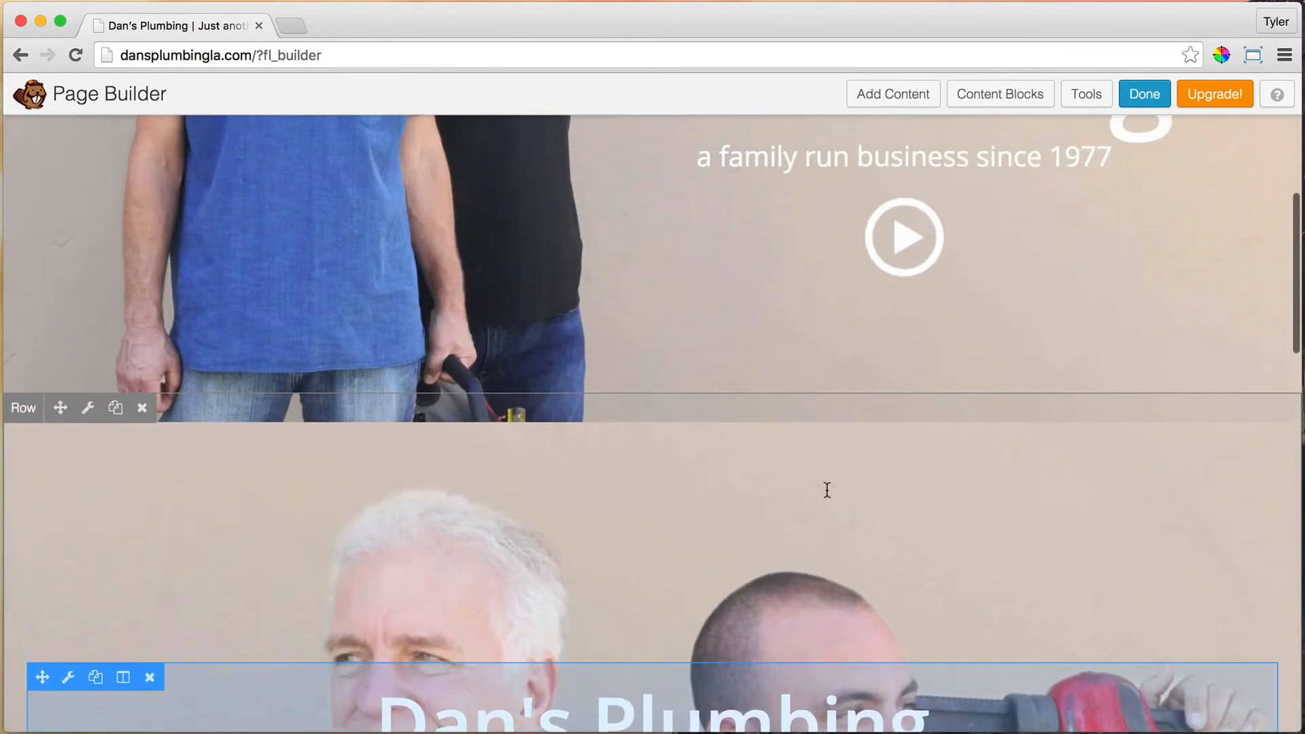
scroll(827, 489, up, 1)
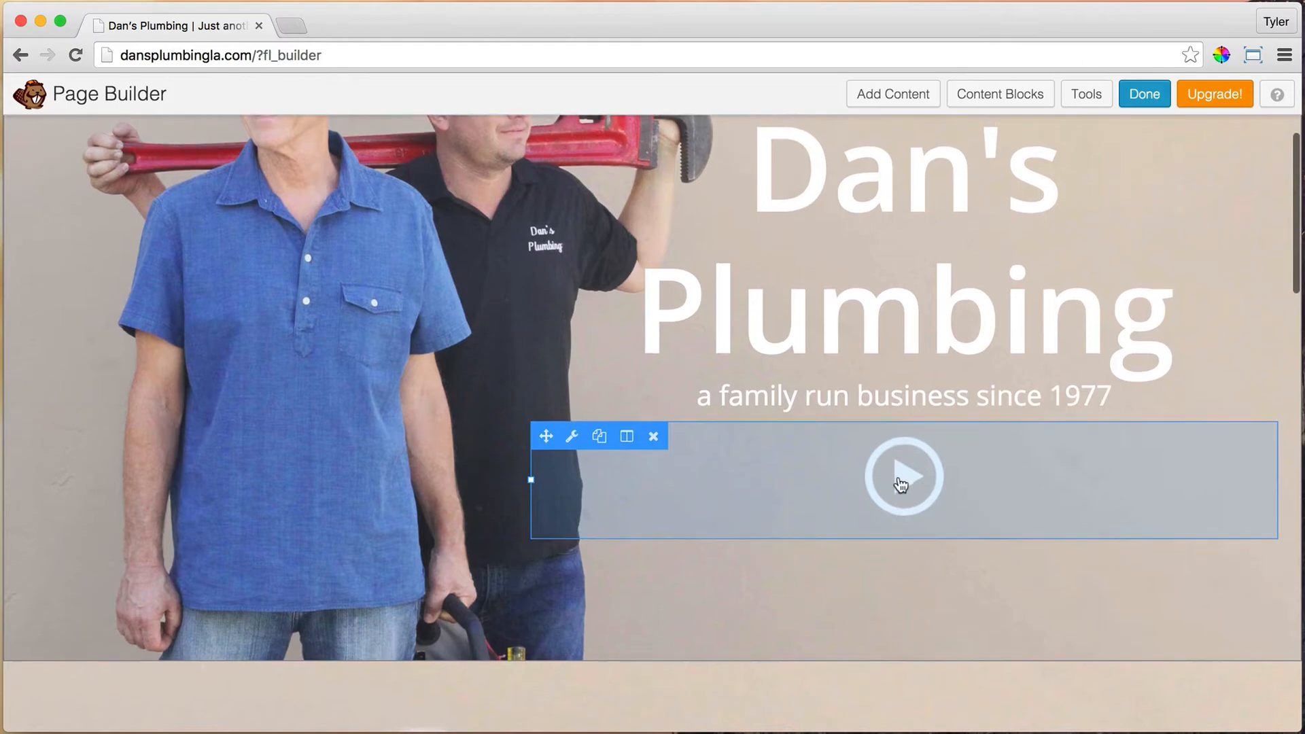
scroll(900, 481, down, 4)
scroll(877, 477, down, 8)
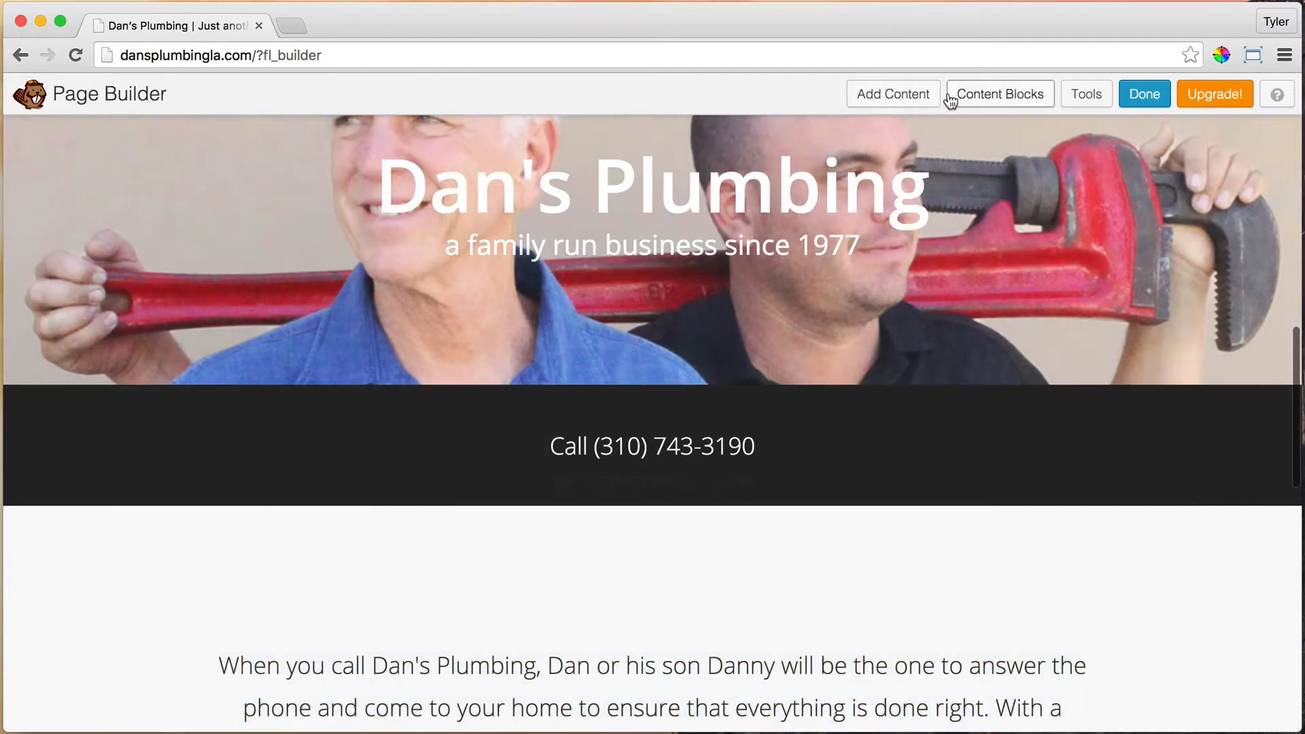
Step: Insert the Video content block below the See All Services row
click(992, 100)
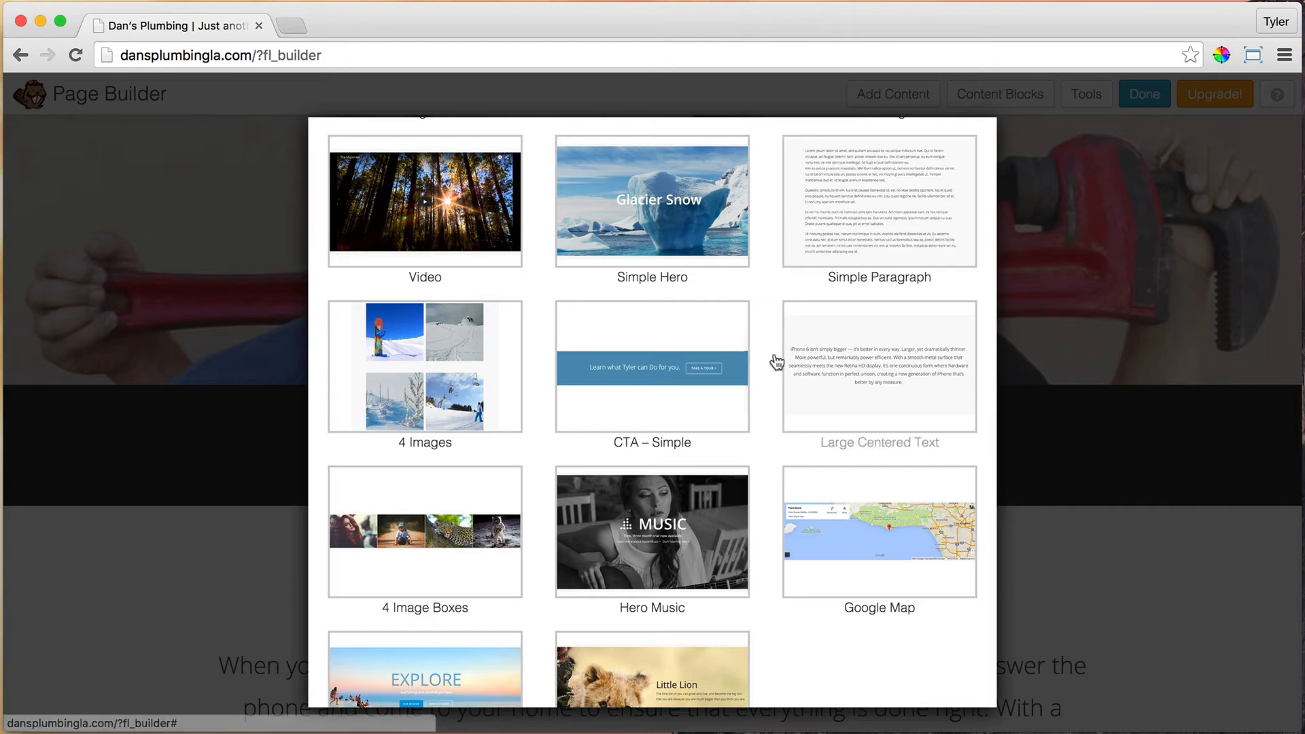
scroll(621, 333, up, 2)
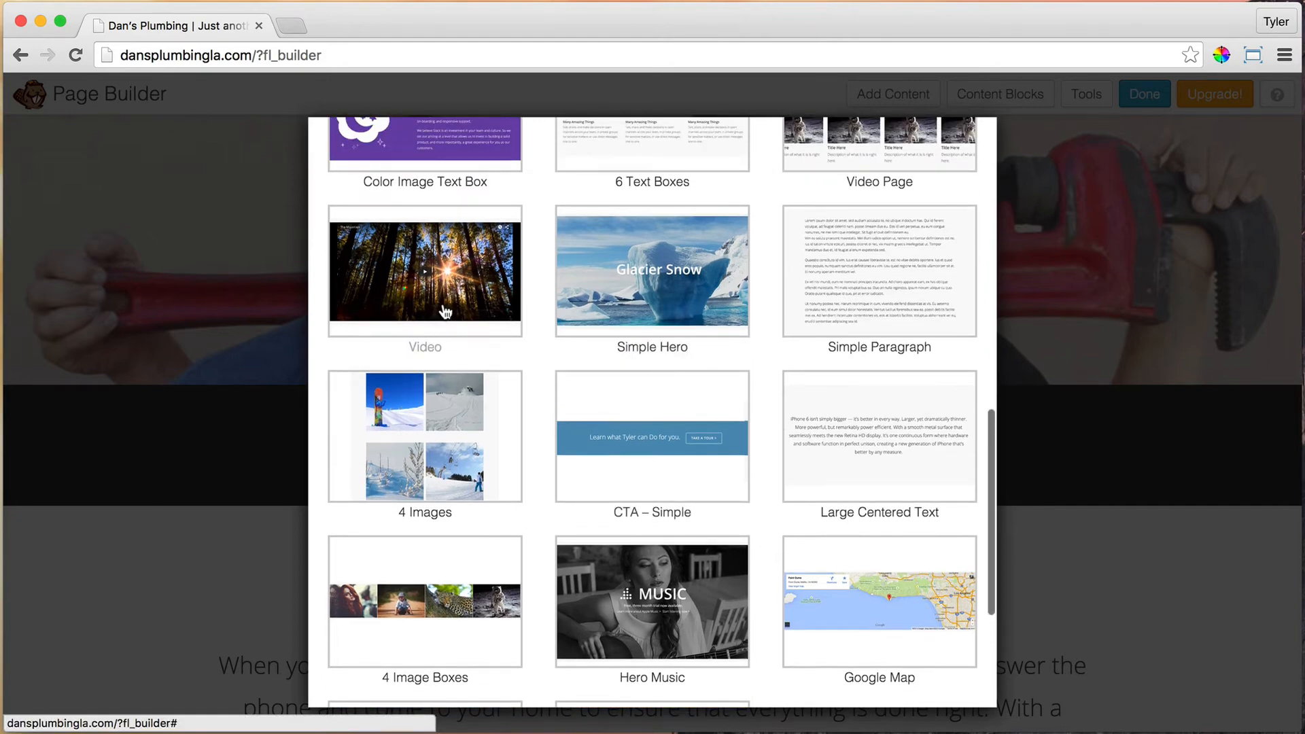
click(446, 311)
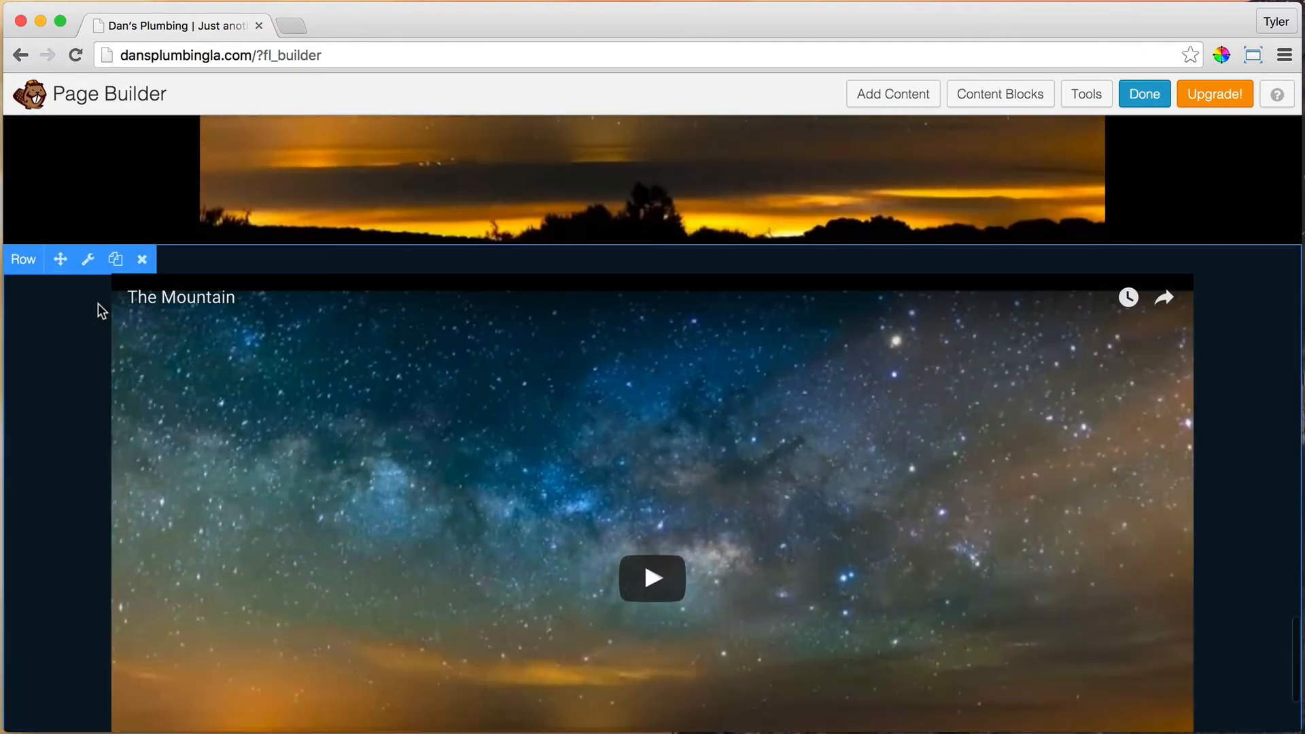
Step: Delete the three extra rows, leaving a single video row
click(143, 260)
key(Return)
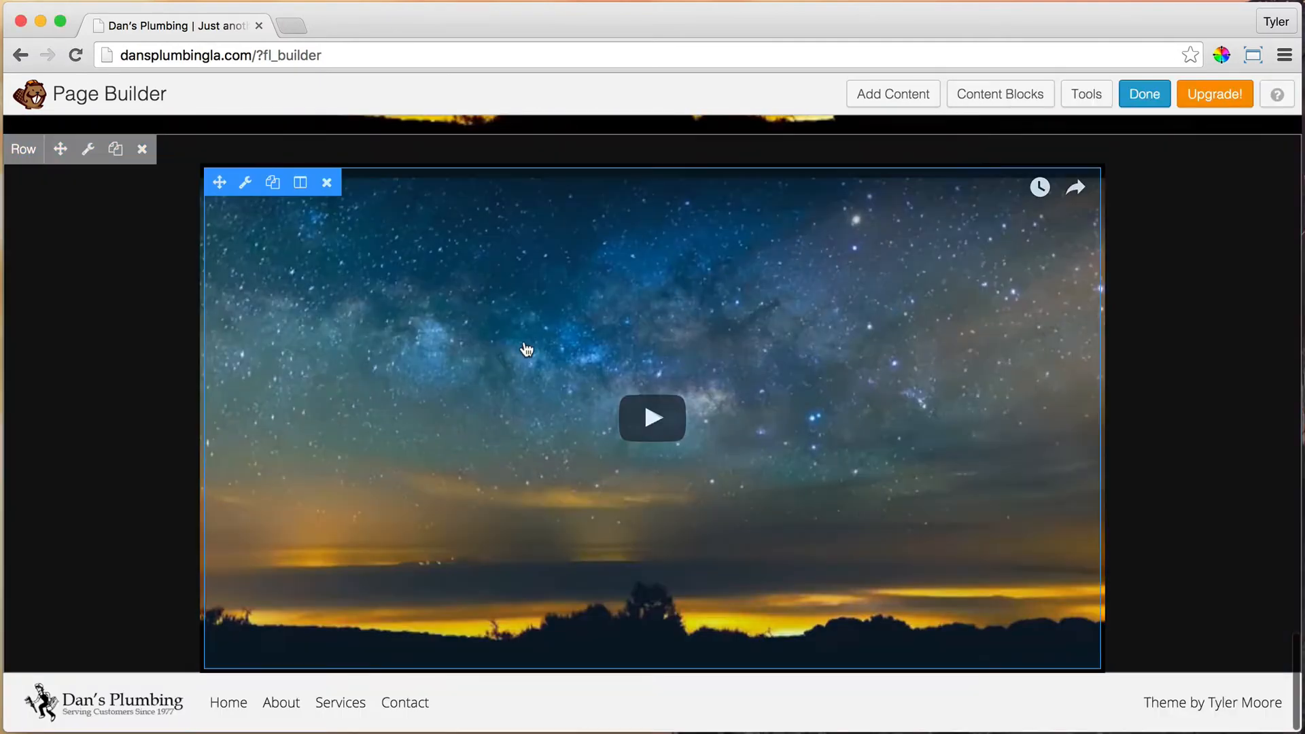
click(142, 149)
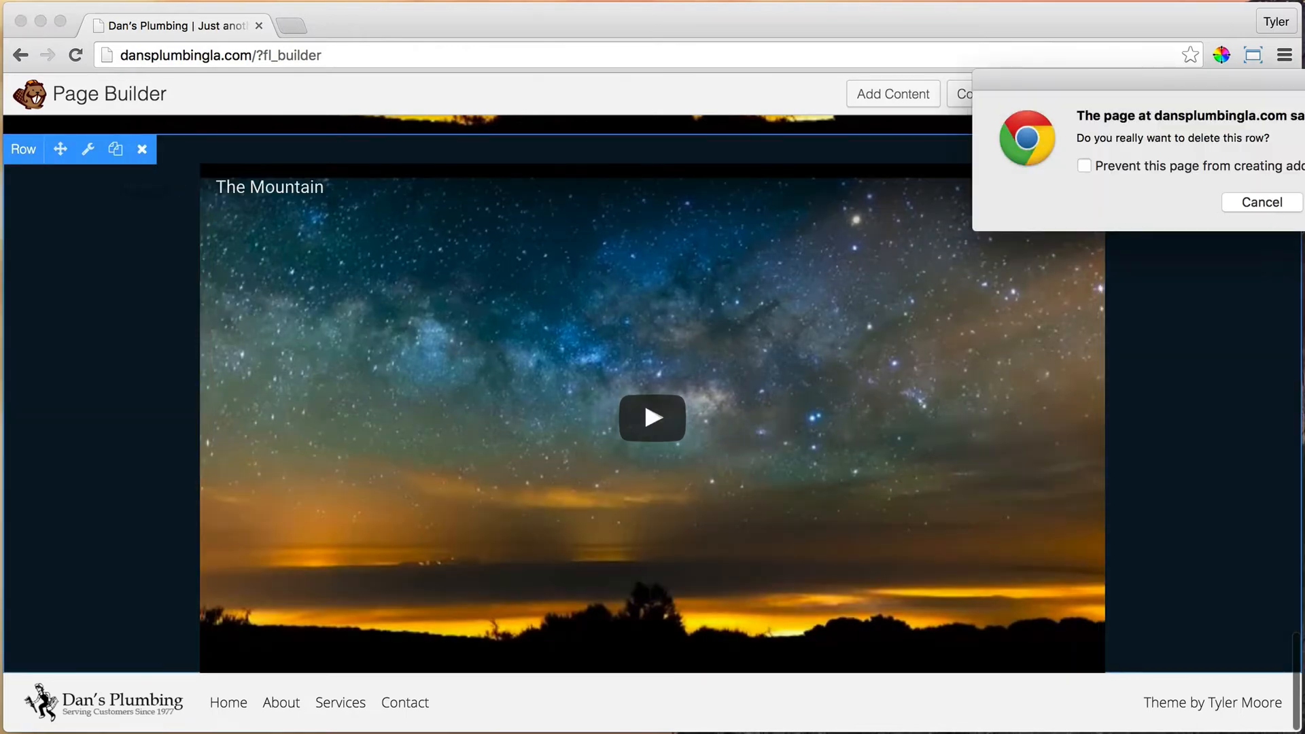
key(Return)
scroll(778, 447, up, 10)
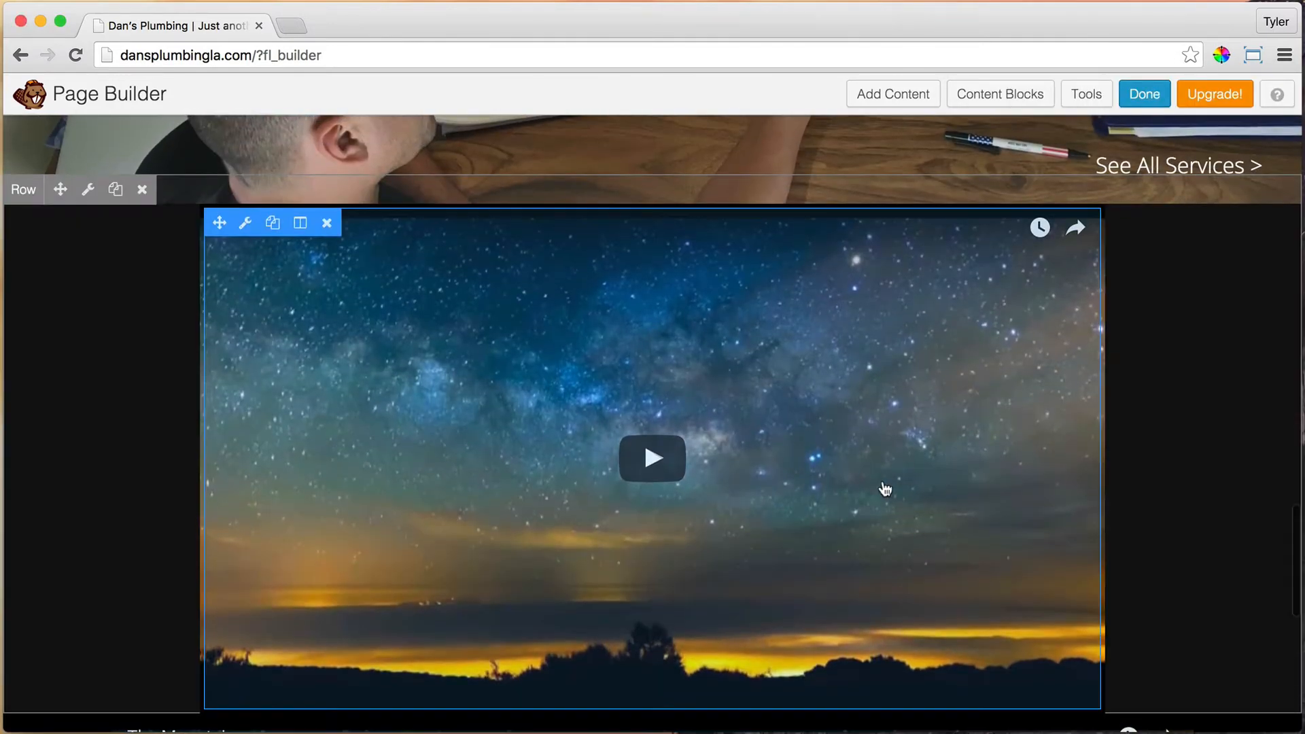
scroll(489, 357, down, 10)
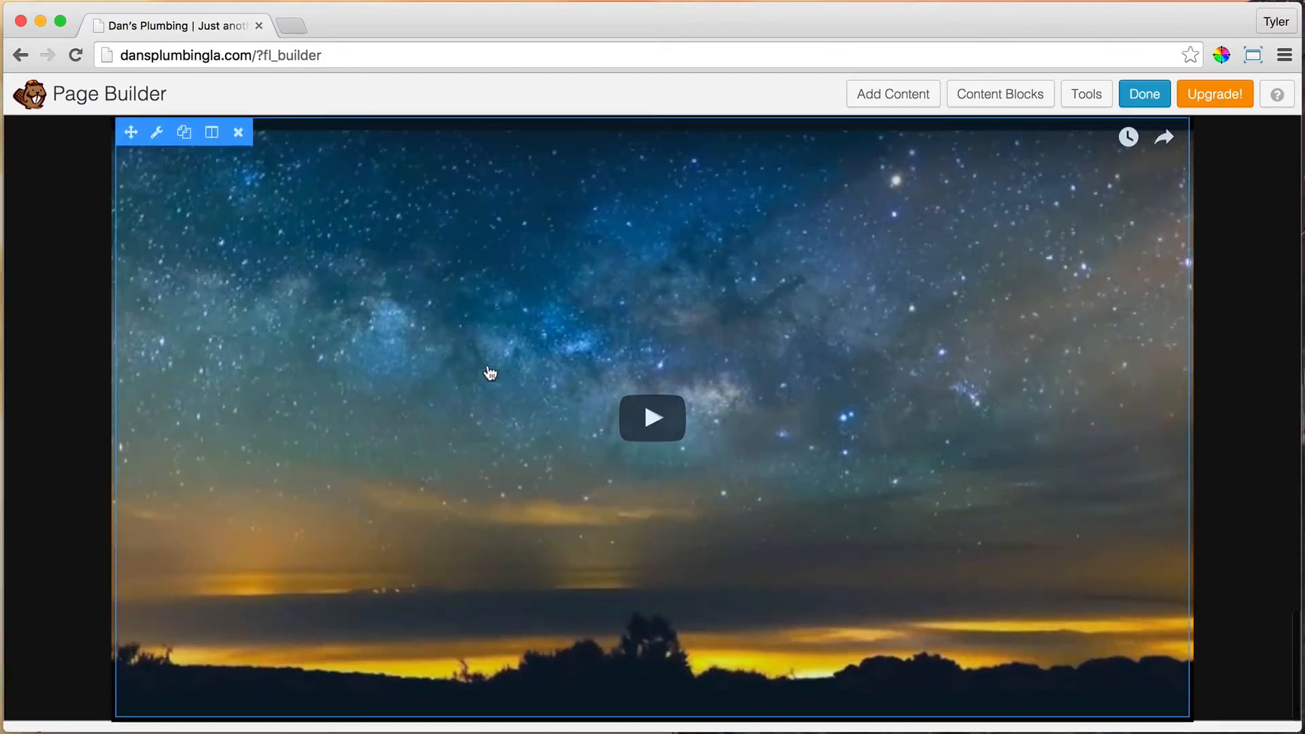
scroll(467, 373, up, 10)
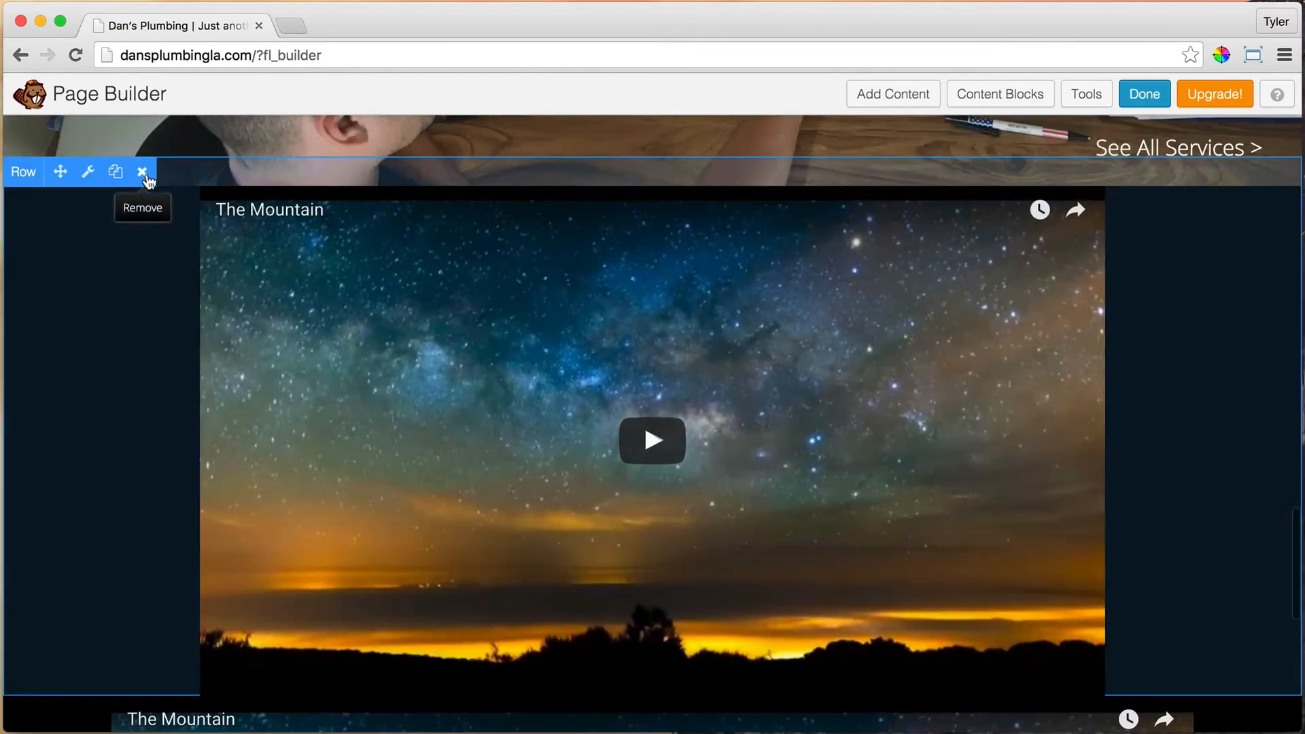
click(143, 172)
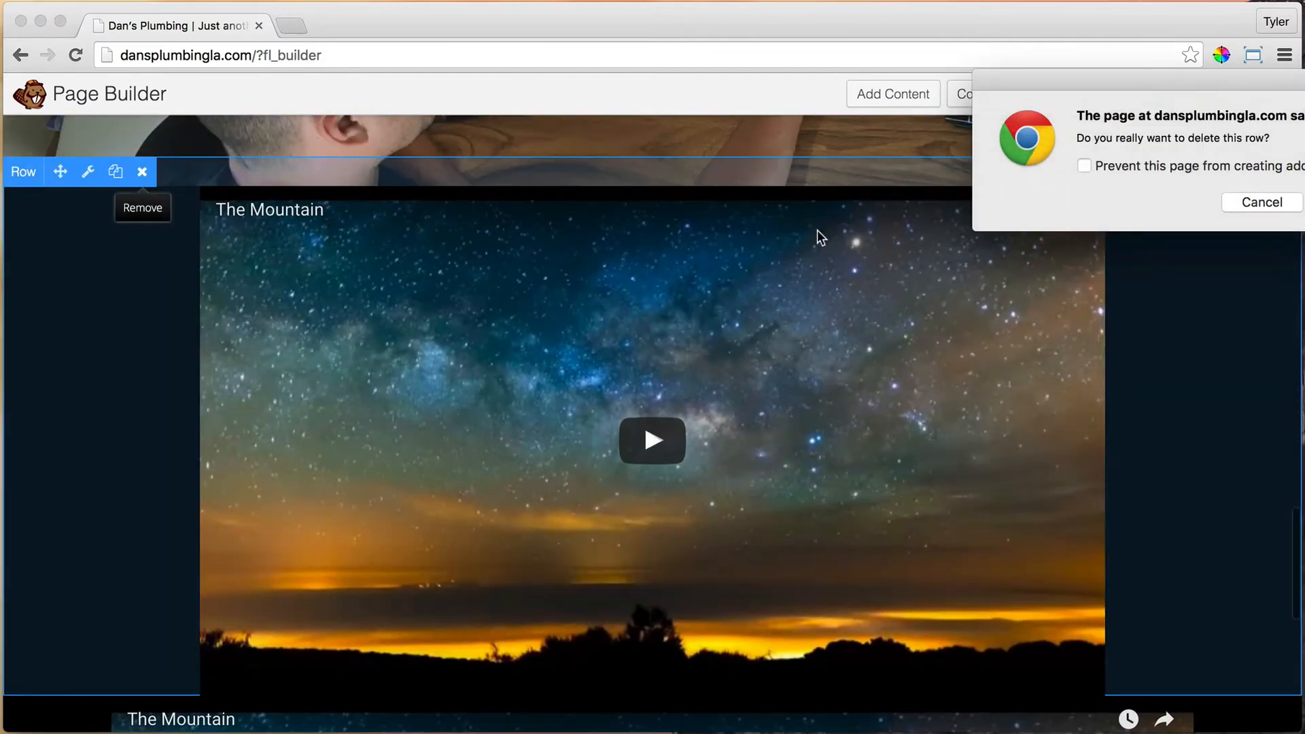
key(Return)
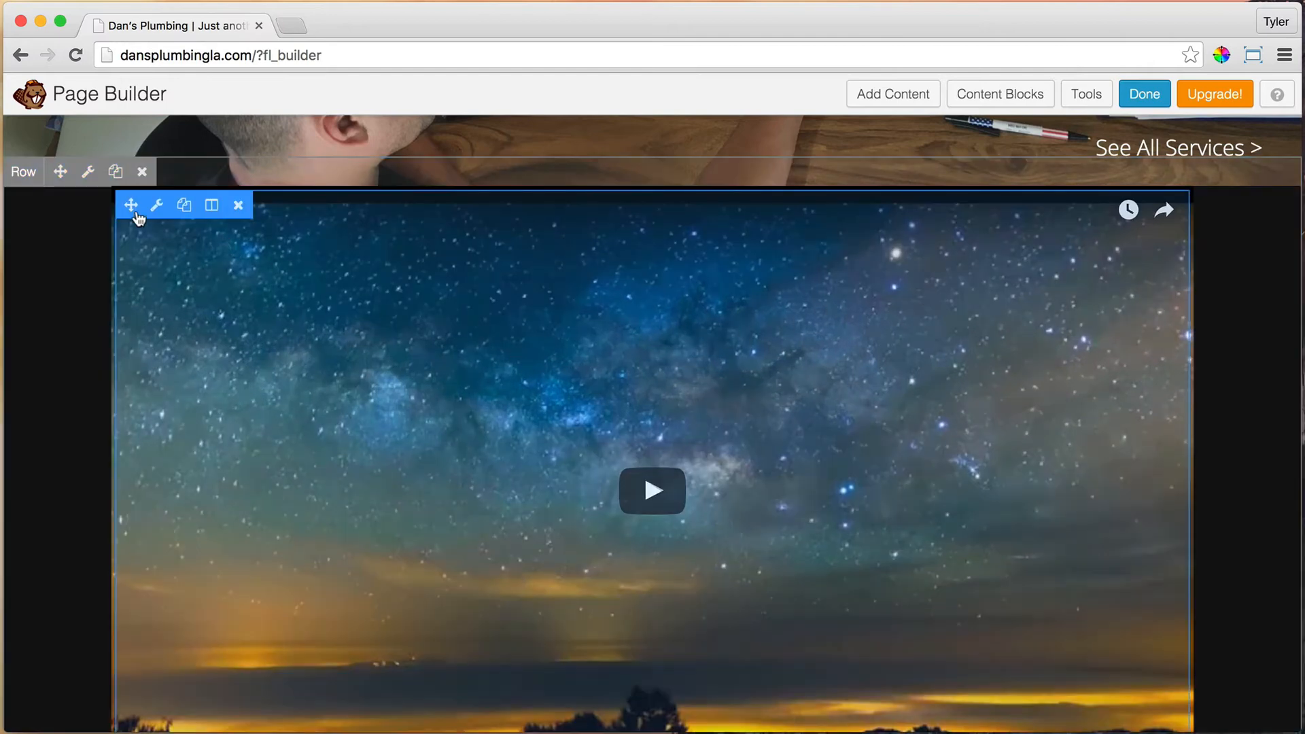
Step: Change the video row's Advanced Display setting to limit it to smaller devices
click(88, 174)
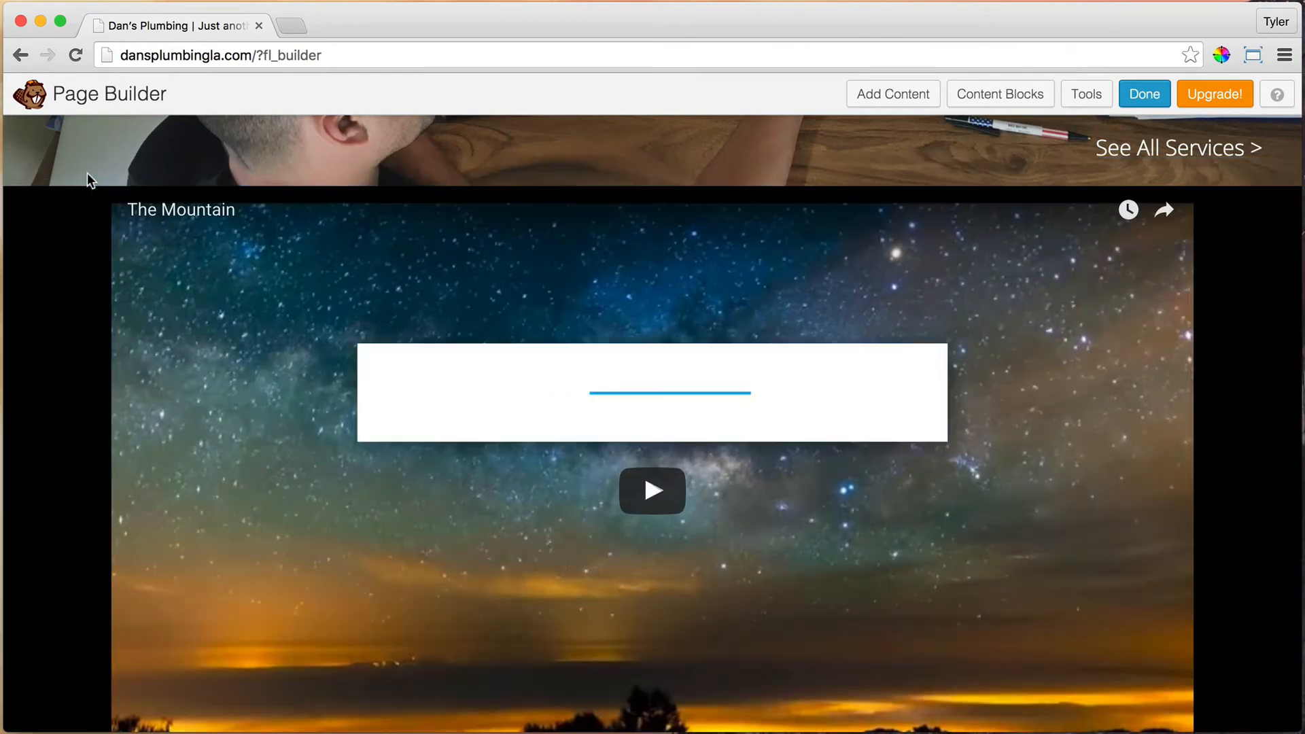
click(491, 197)
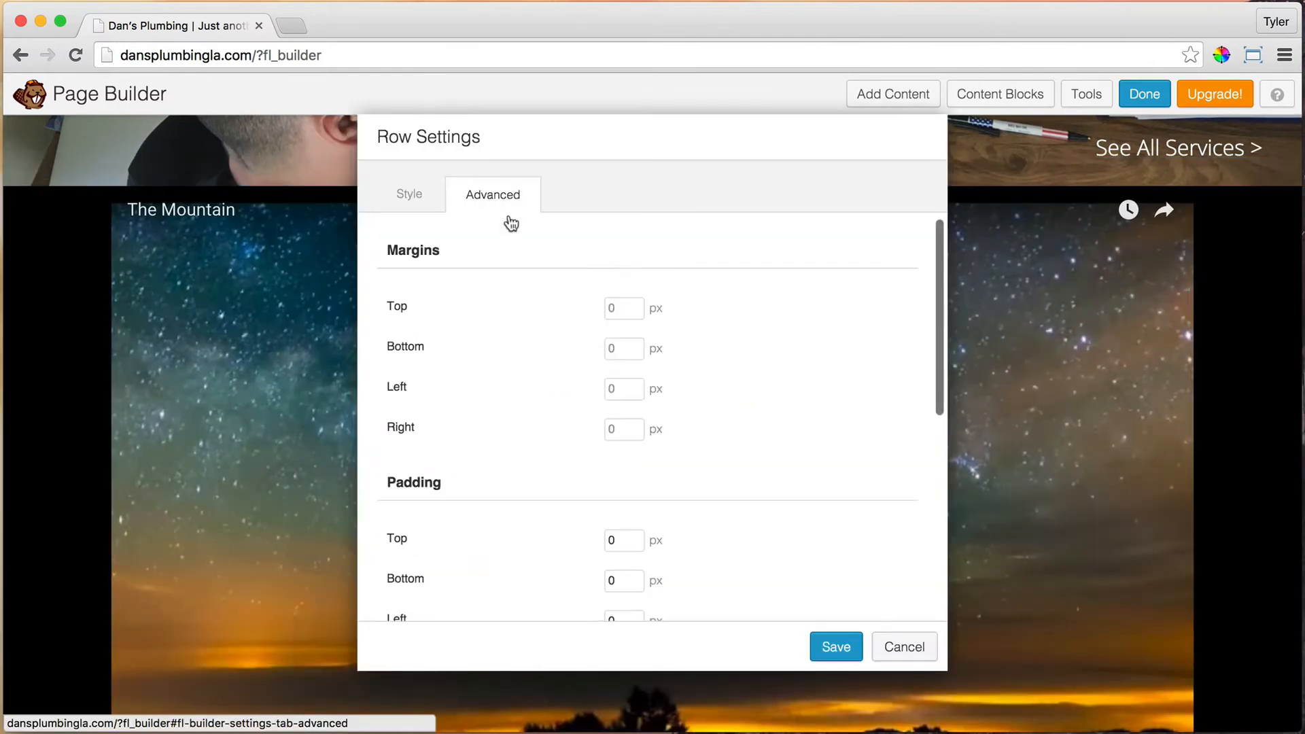
scroll(733, 378, down, 5)
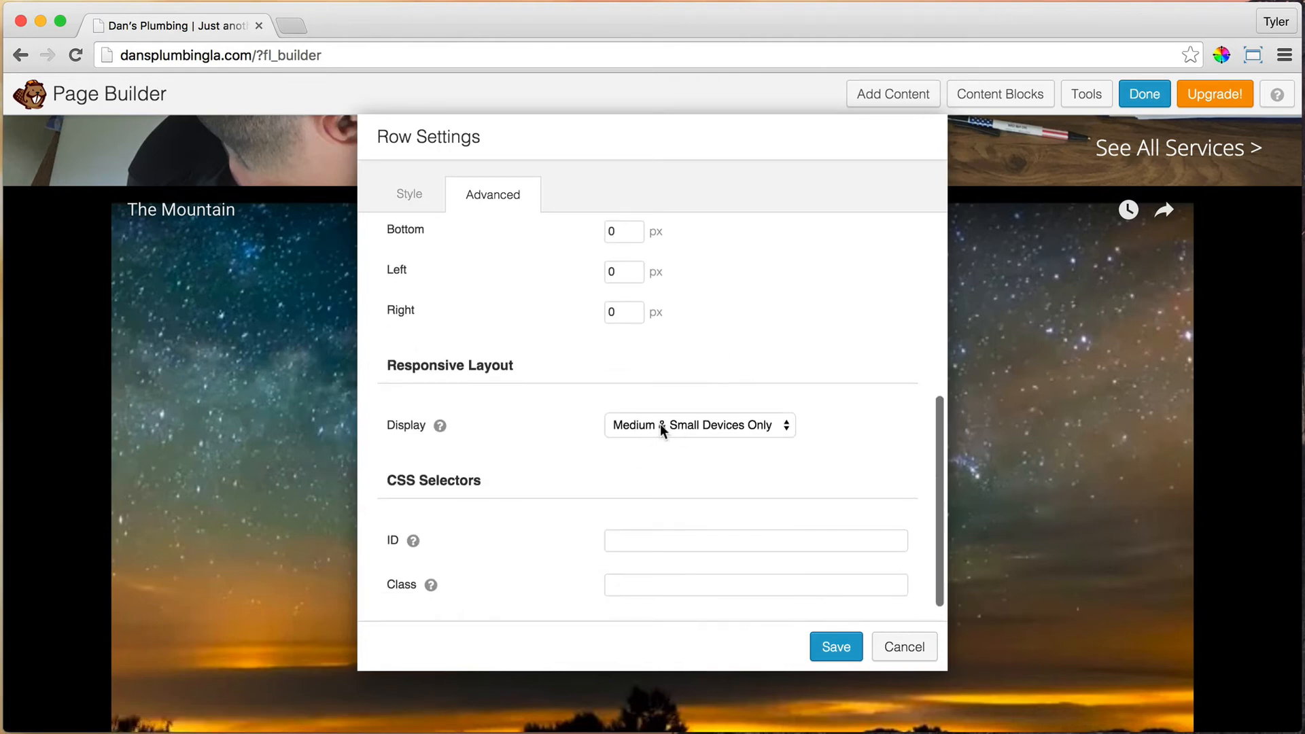
click(686, 424)
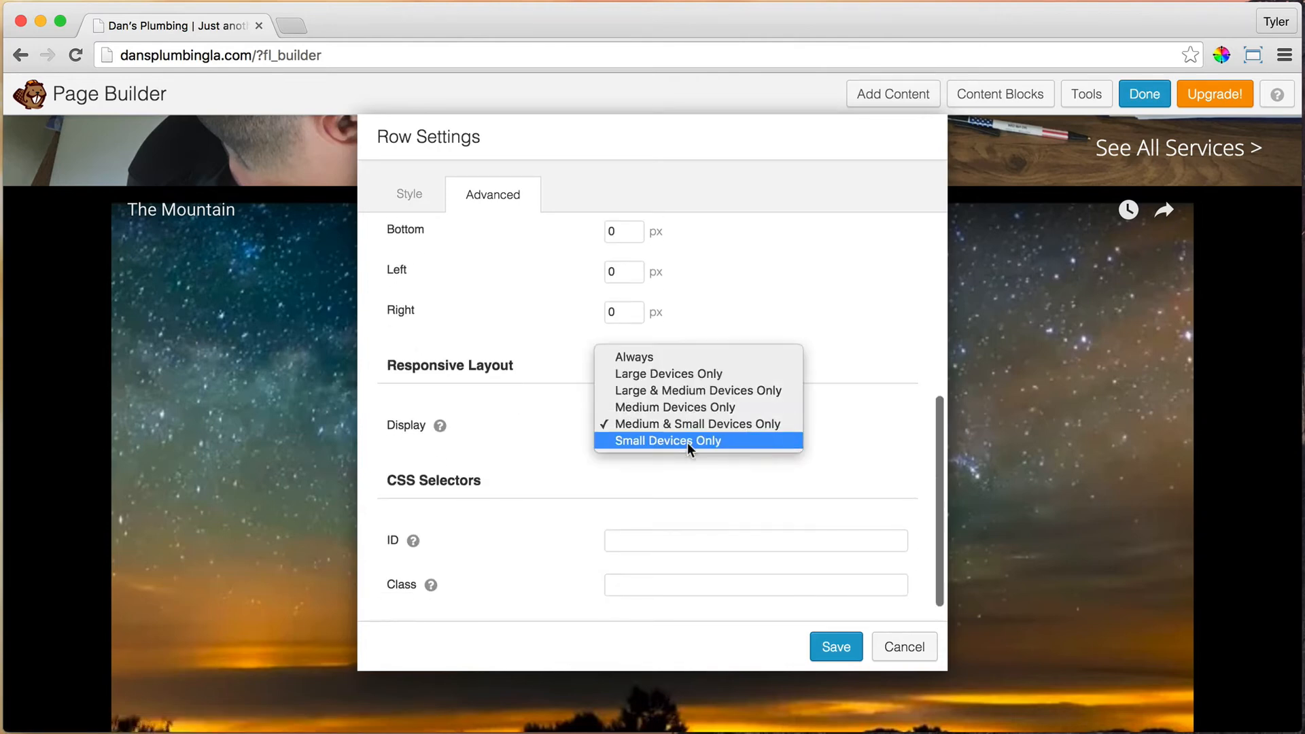
click(687, 442)
Step: Save the row visibility, then paste the Dan's Plumbing LA YouTube URL over the video's iframe code
click(842, 653)
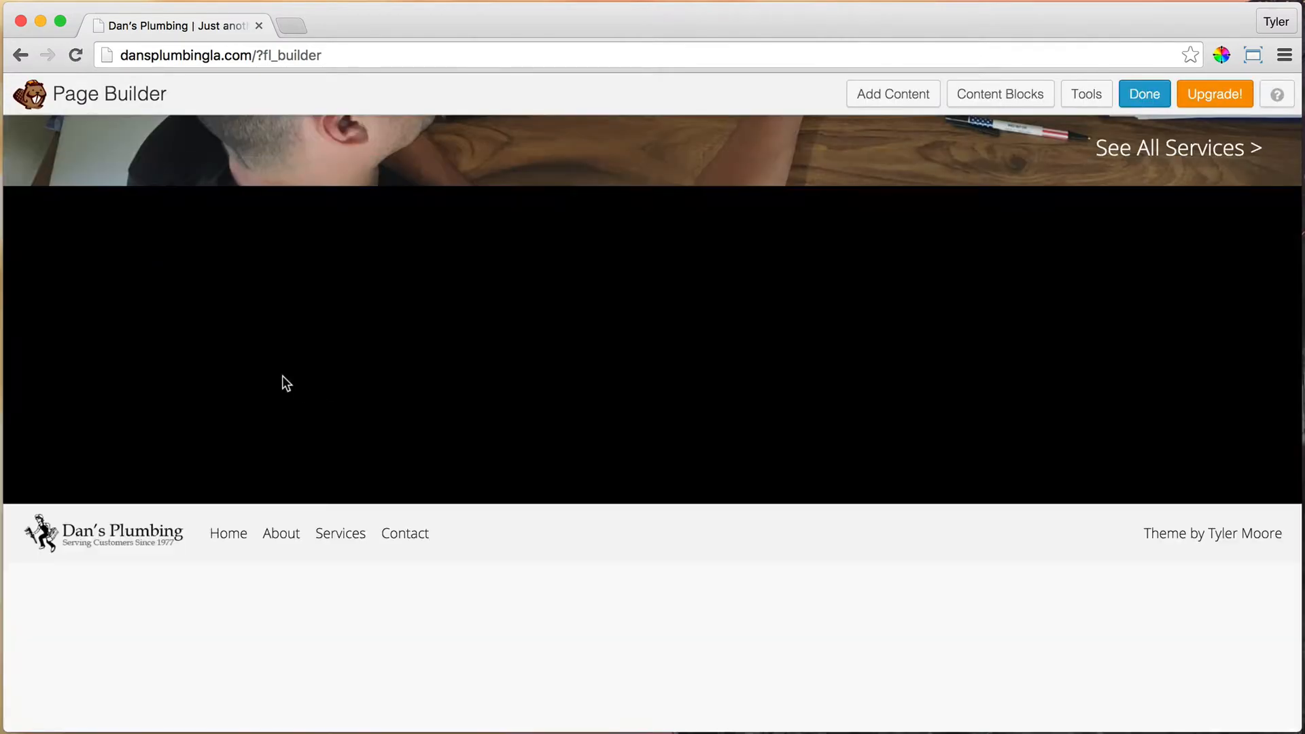
mouse_move(157, 230)
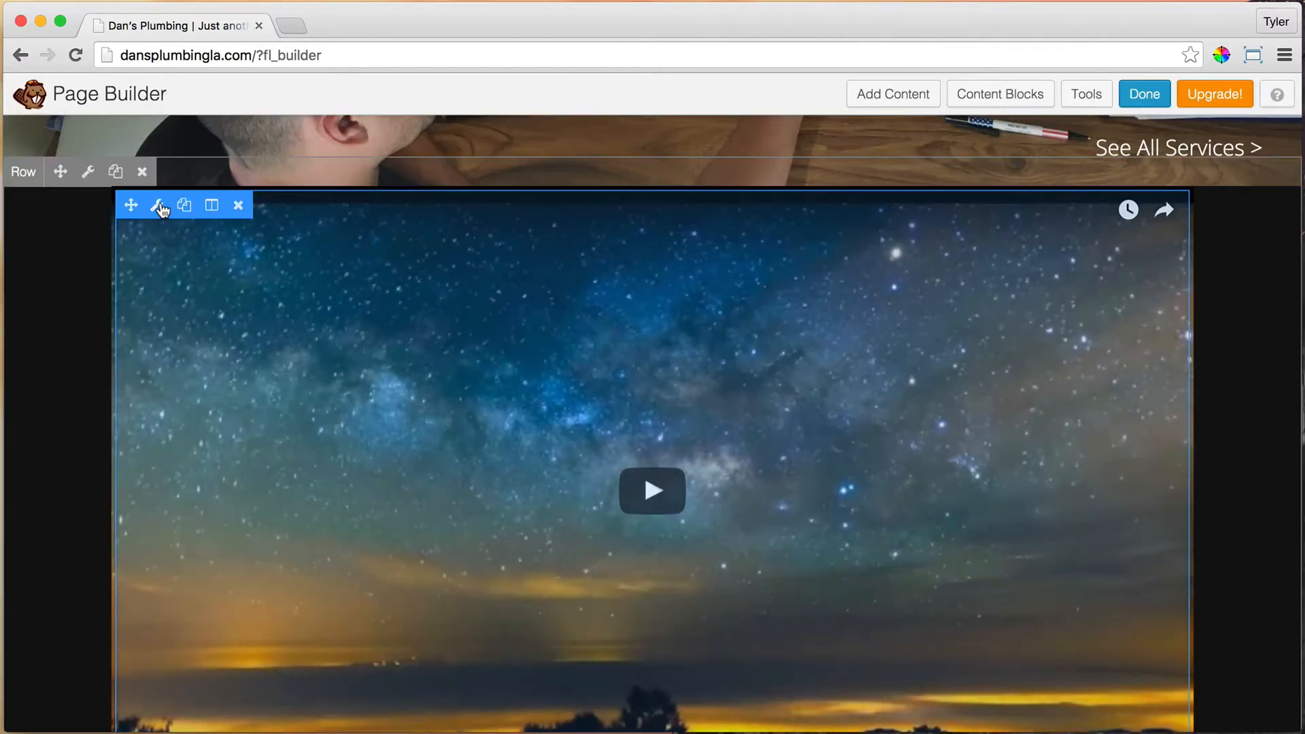
click(159, 207)
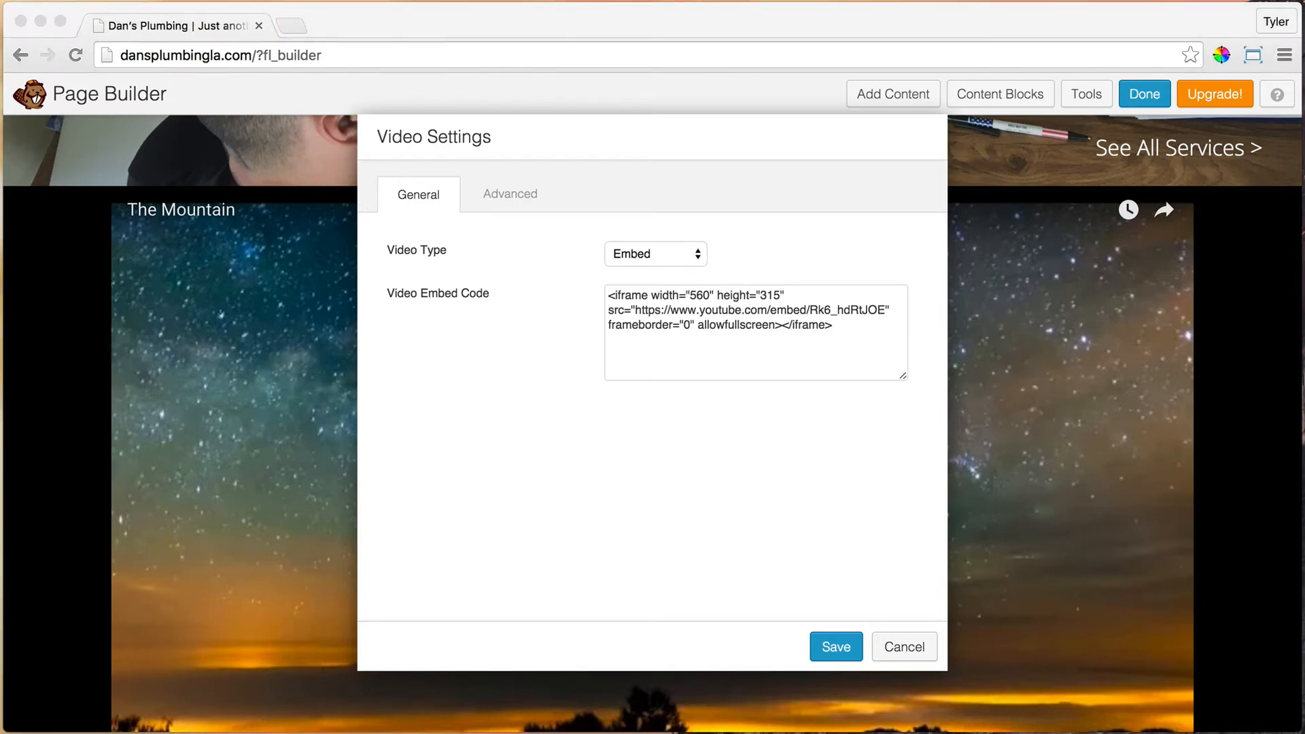
click(828, 338)
drag(837, 326, 591, 289)
right_click(637, 308)
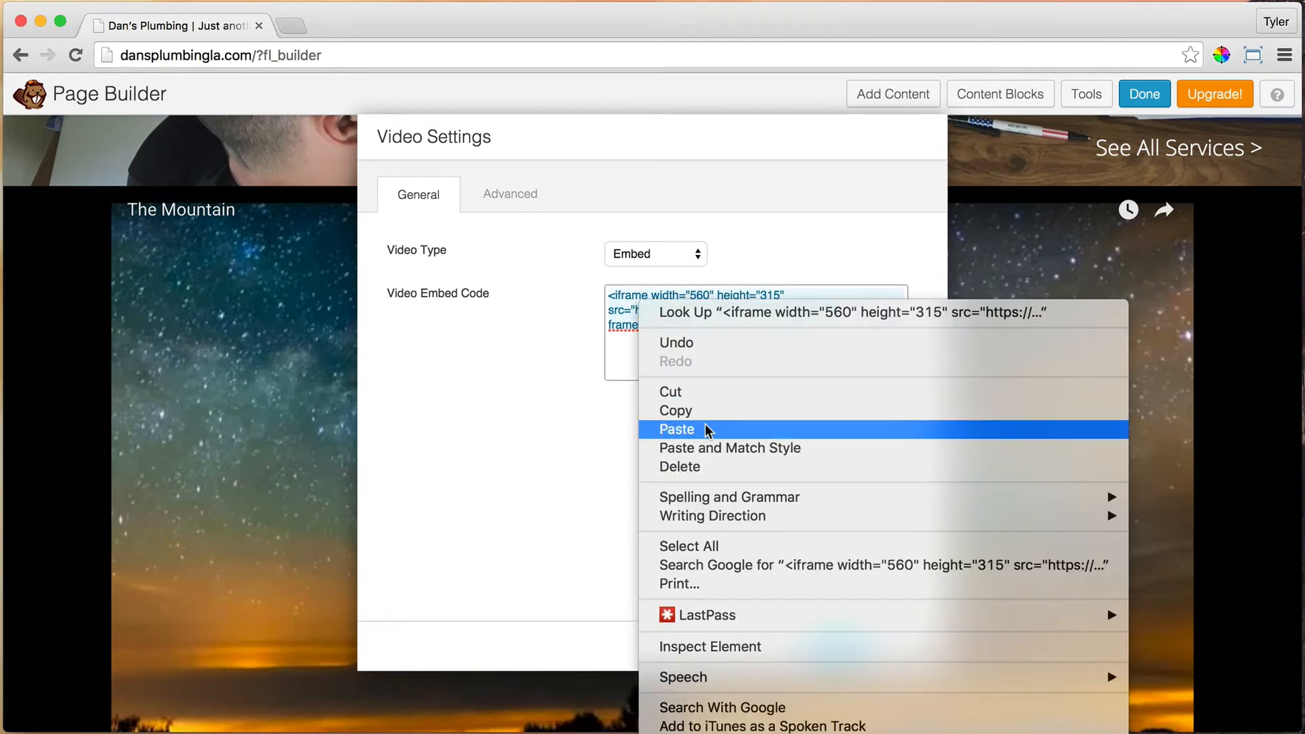
click(708, 428)
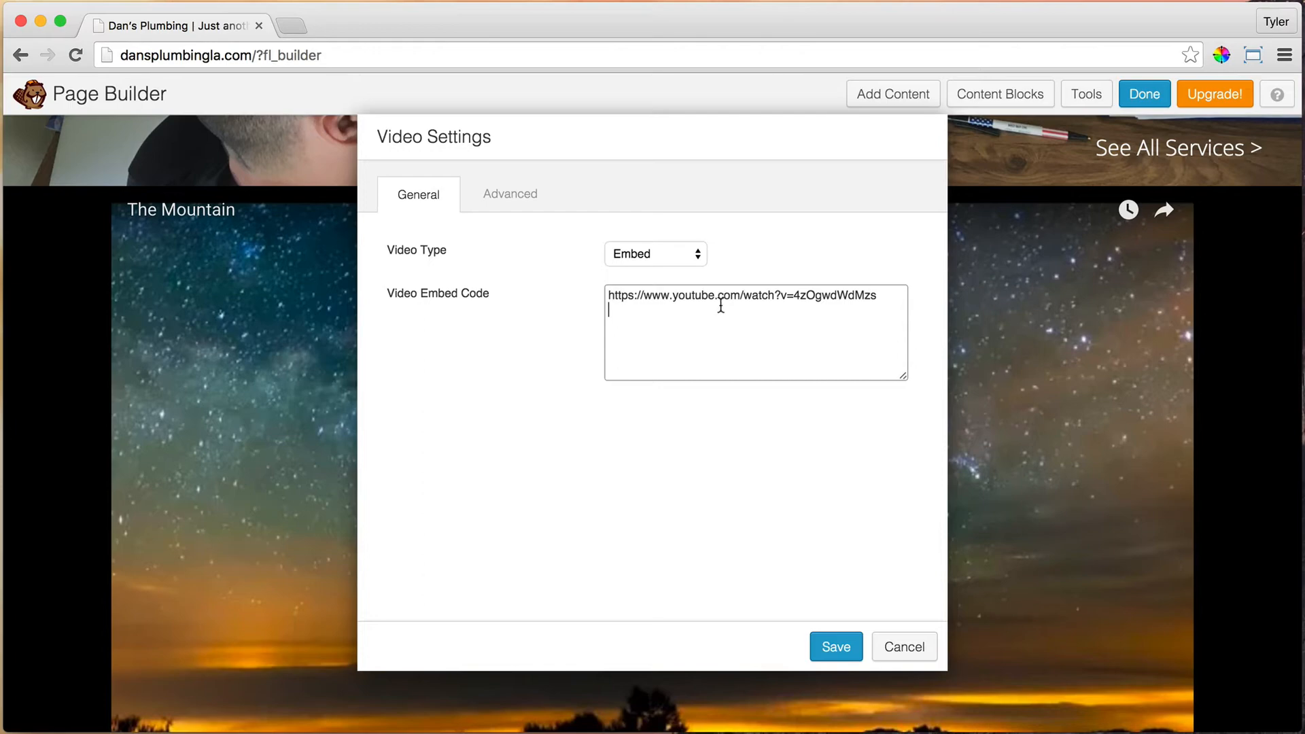
key(BackSpace)
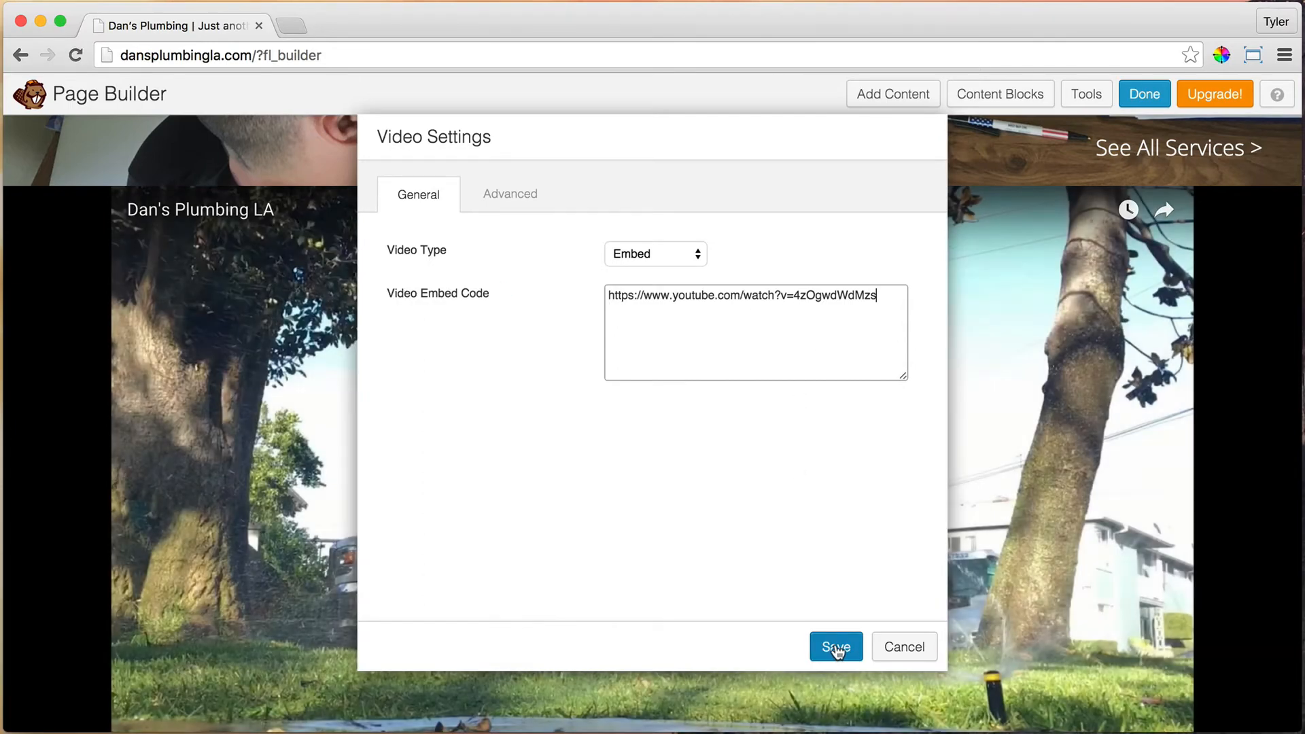
click(836, 647)
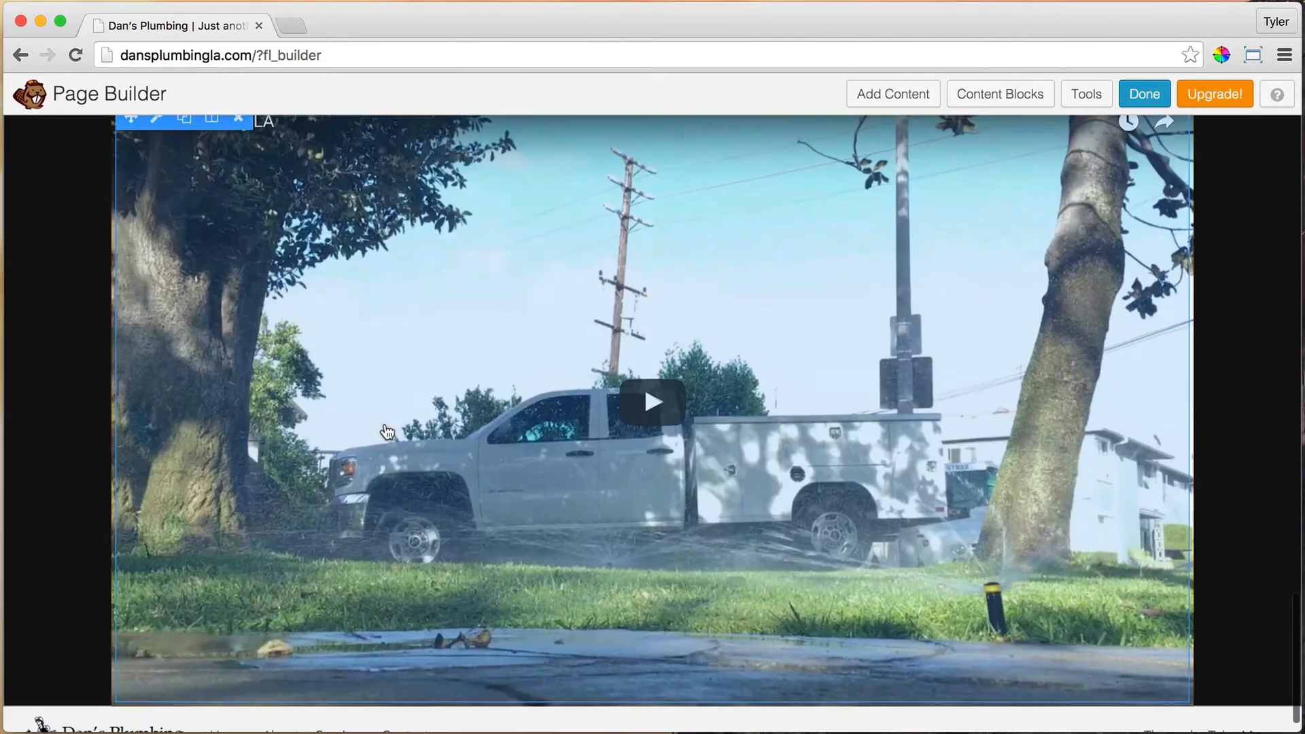
Step: Drag the Dan's Plumbing LA video row up beneath the Call banner, then scroll to EXPERIENCE
scroll(386, 435, up, 1)
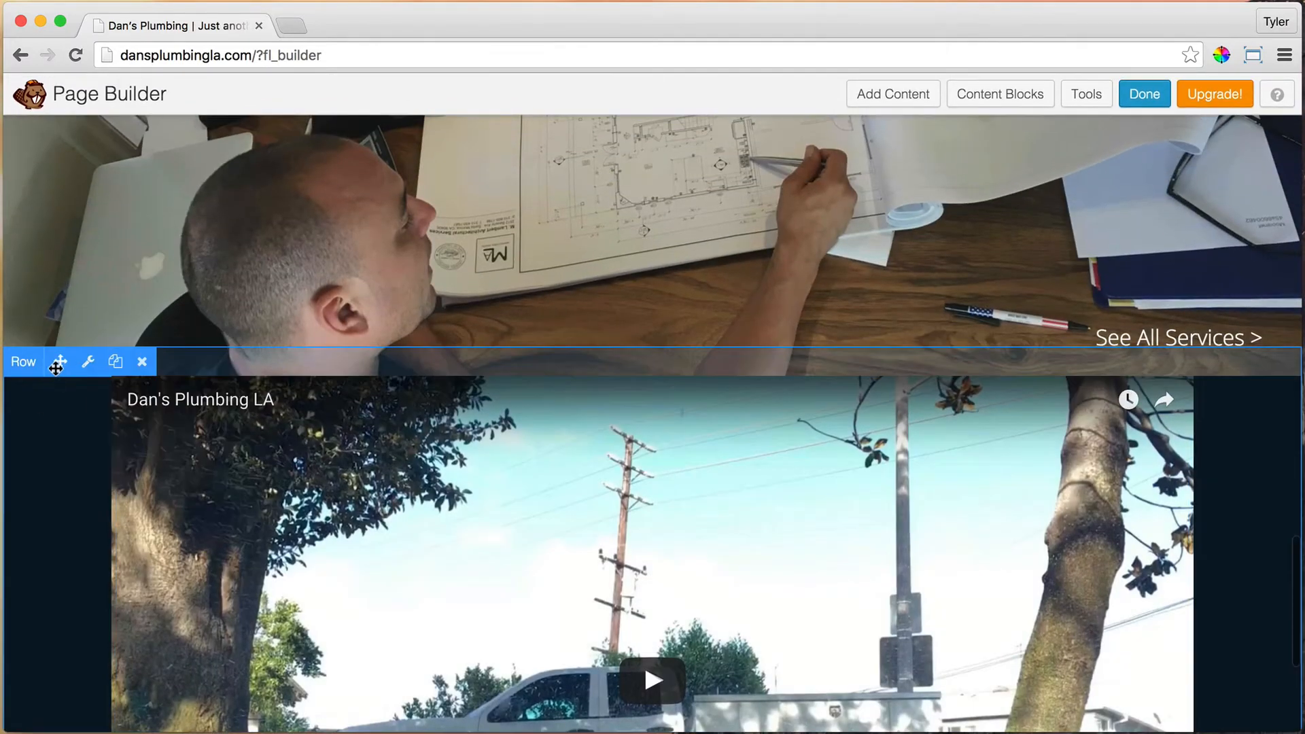
drag(56, 367, 237, 332)
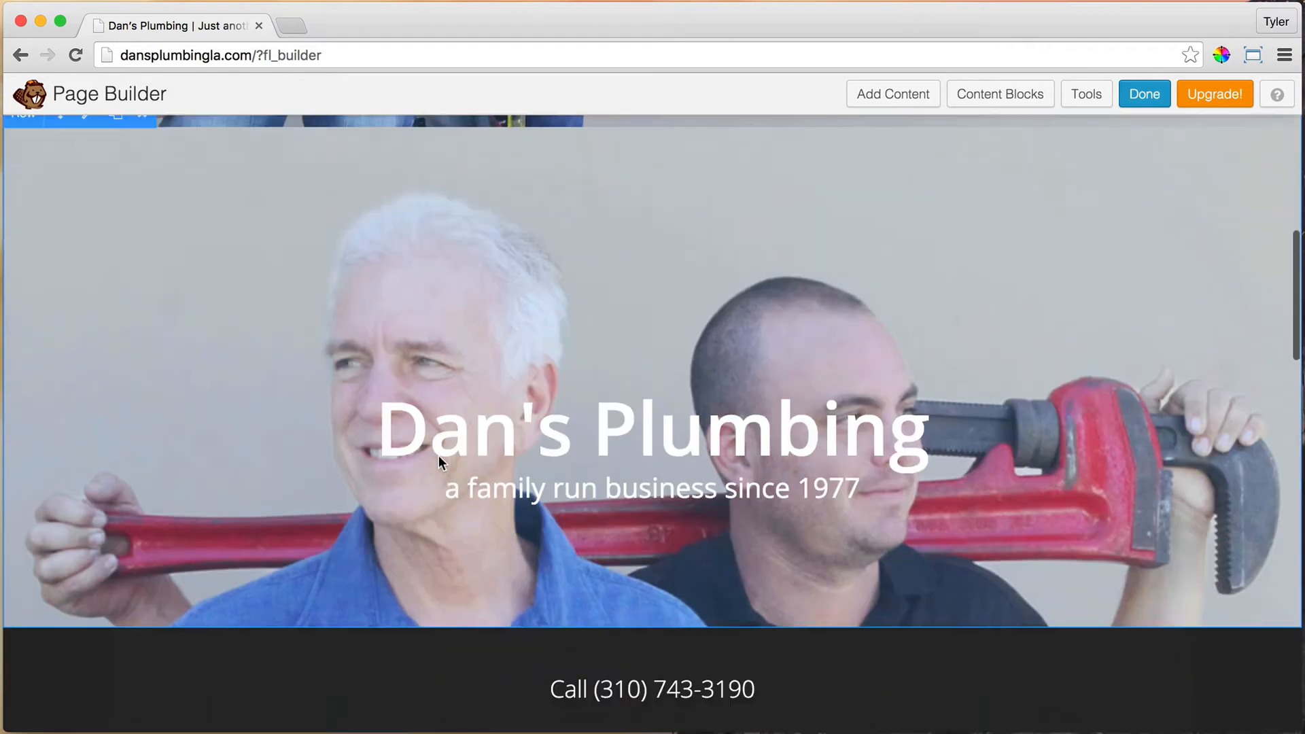
scroll(435, 453, up, 2)
scroll(532, 312, down, 5)
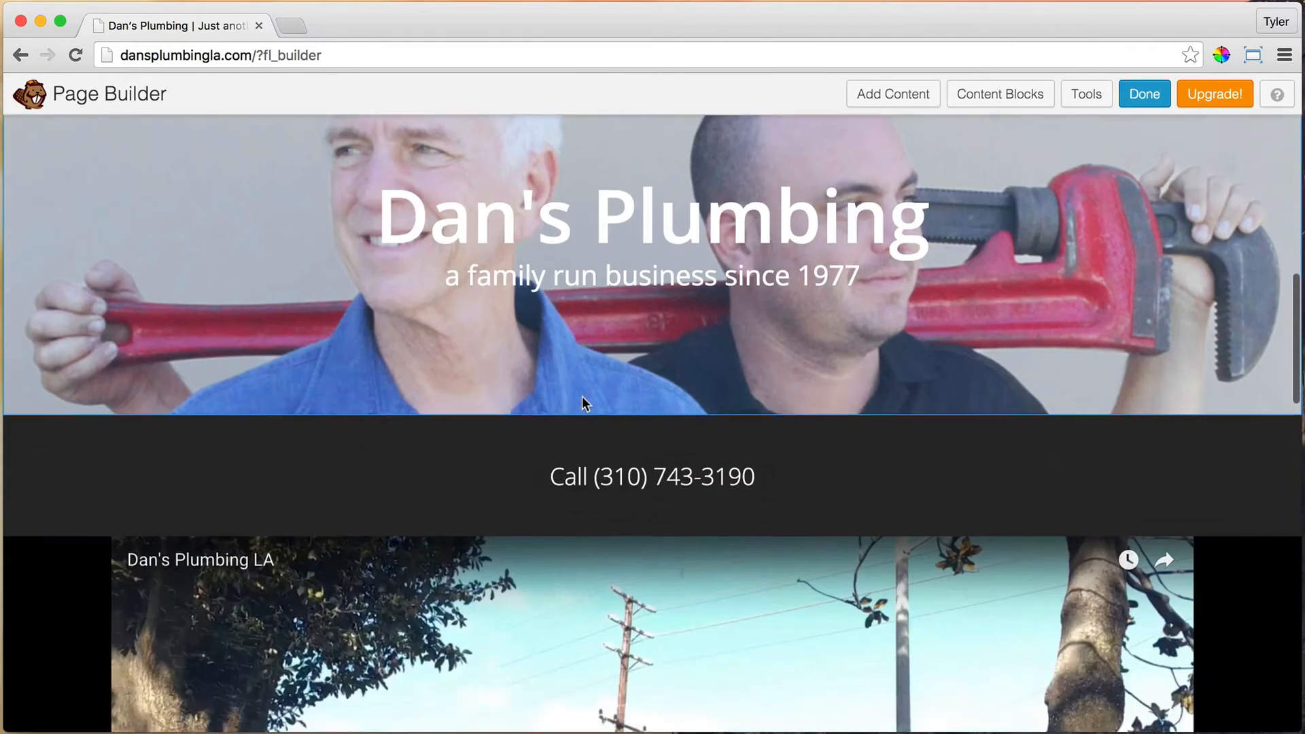
scroll(626, 436, down, 8)
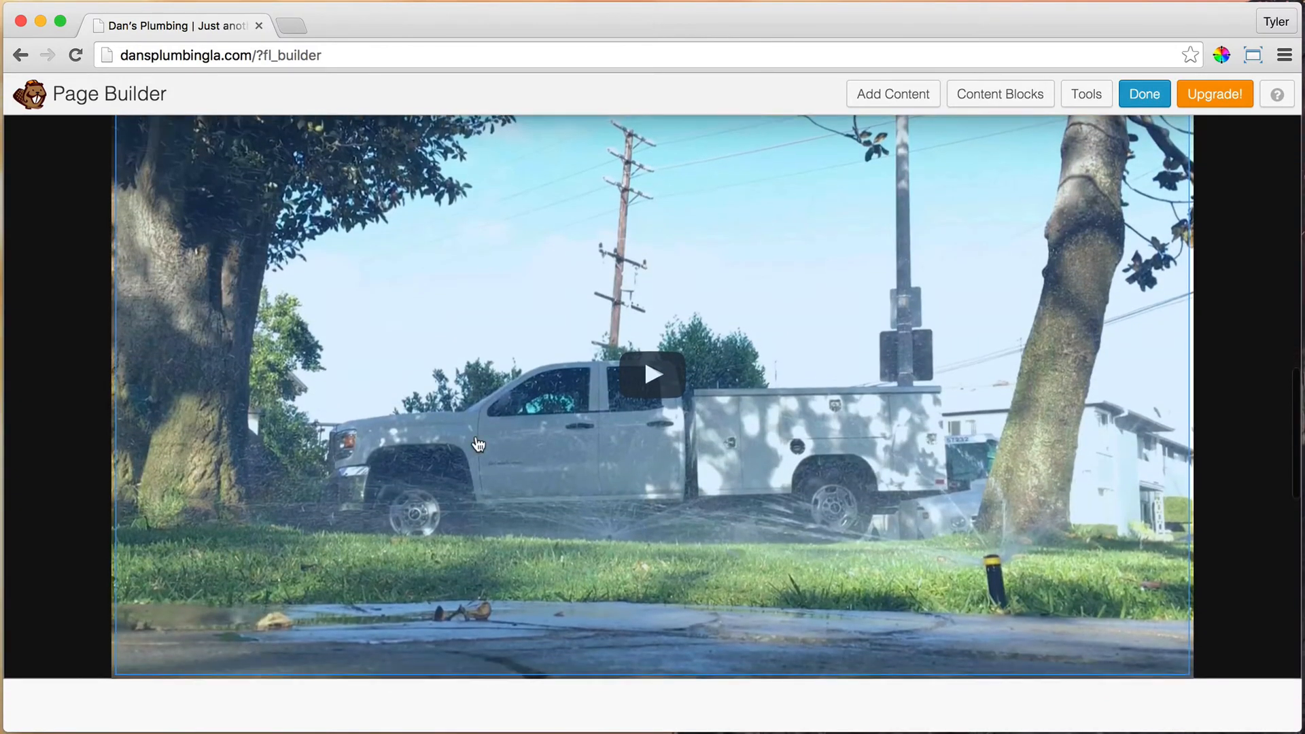
scroll(588, 455, down, 7)
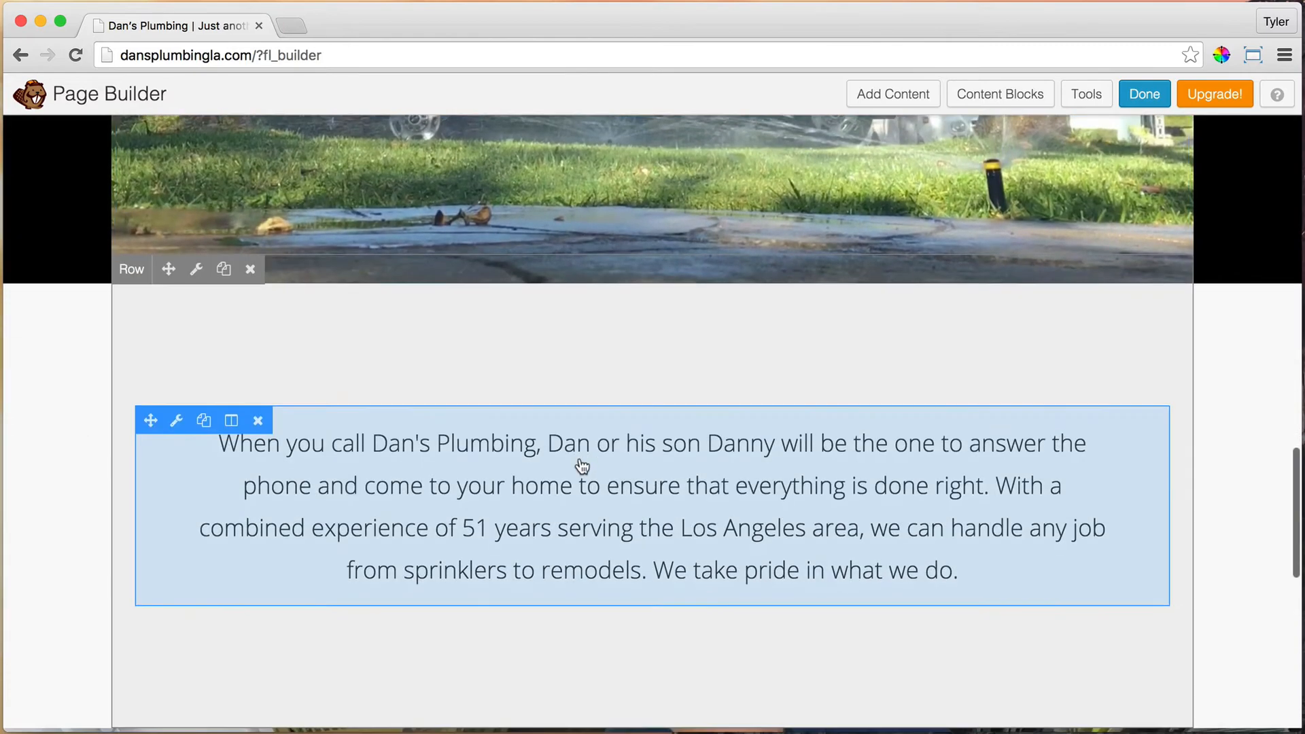
scroll(571, 469, down, 7)
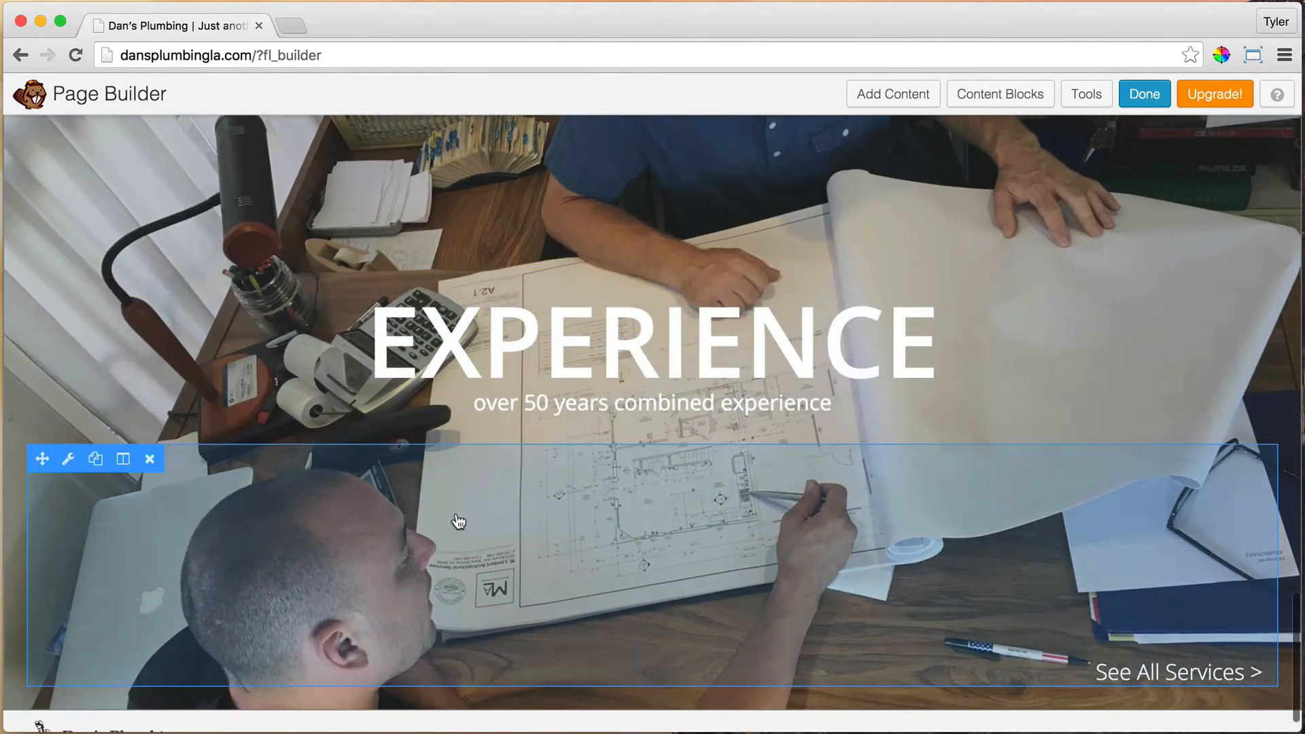
scroll(488, 351, up, 4)
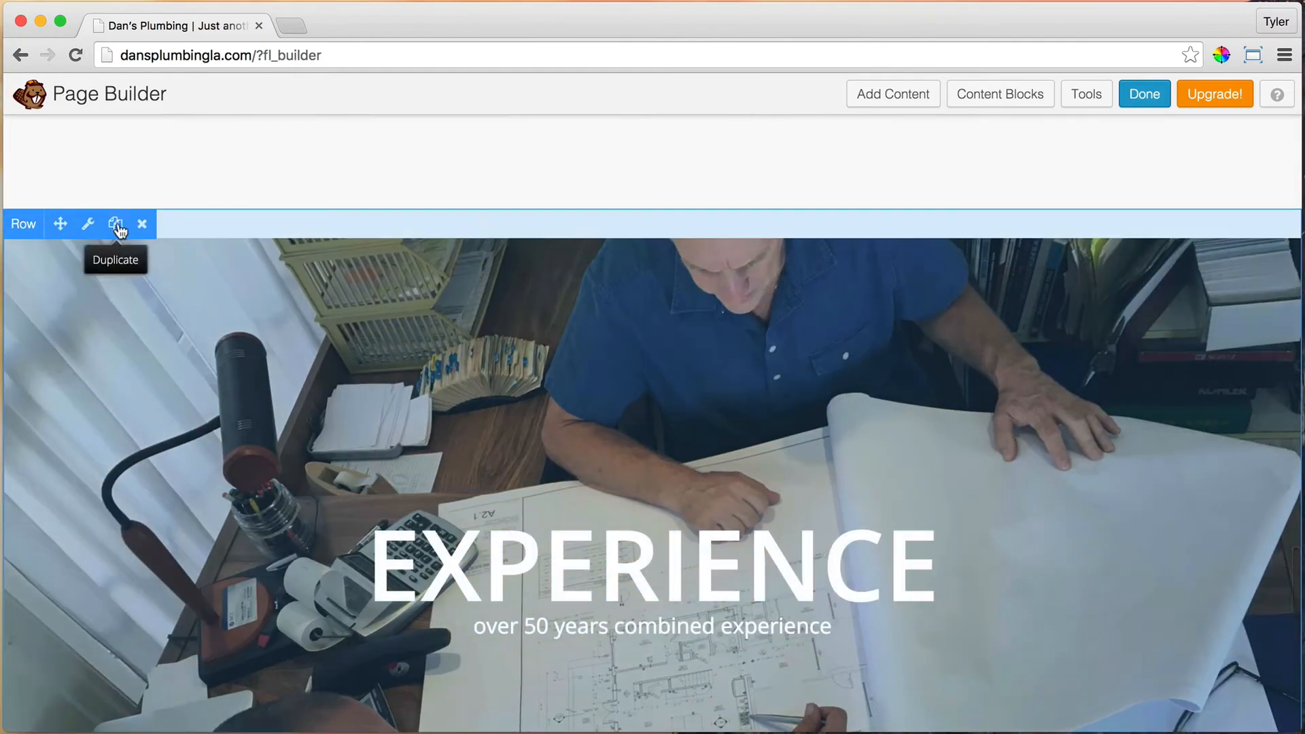
Step: Duplicate the EXPERIENCE row
click(117, 226)
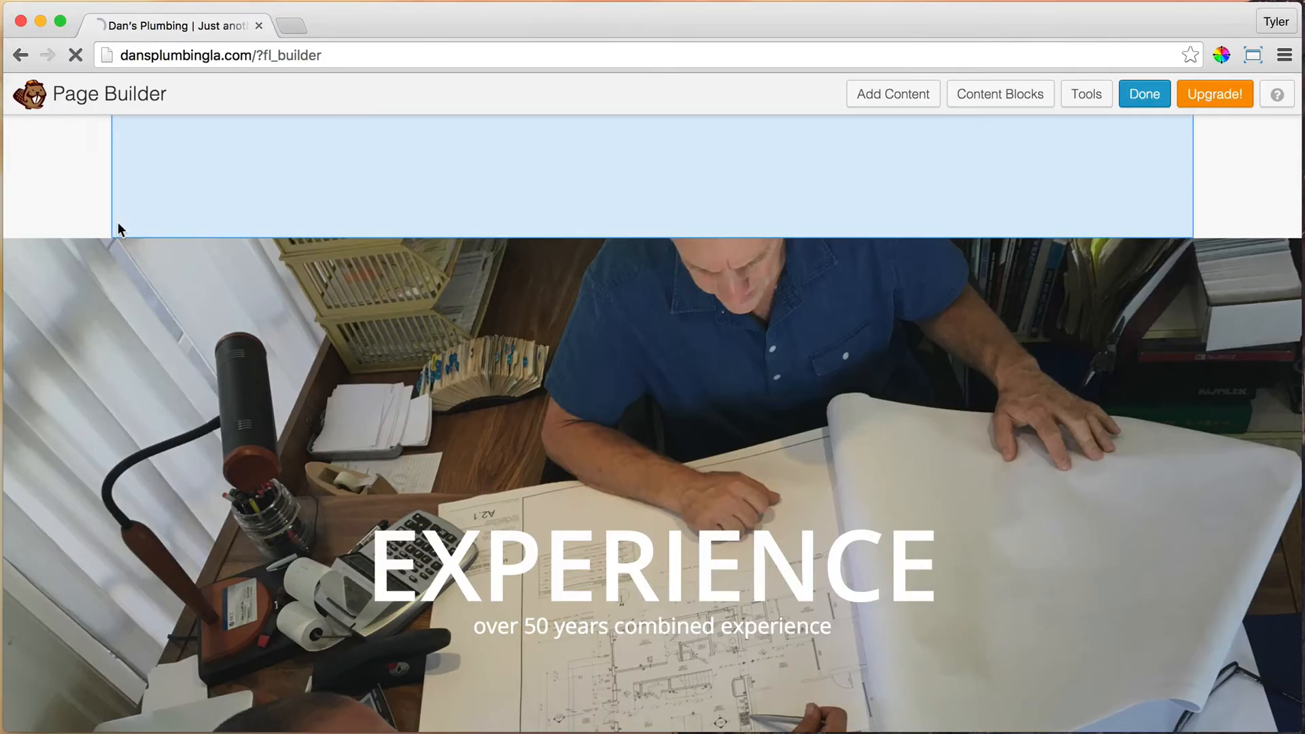
scroll(213, 302, down, 1)
scroll(216, 307, down, 7)
scroll(218, 312, up, 9)
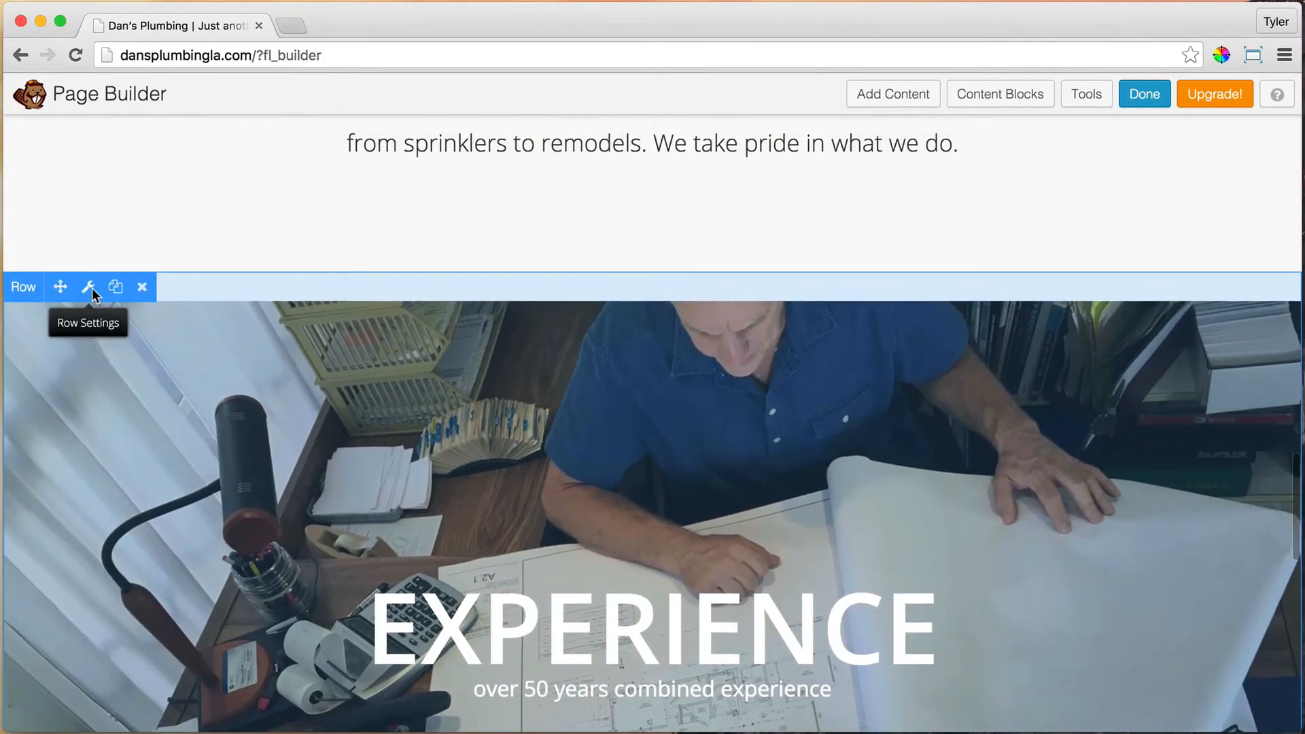
Step: Set the first EXPERIENCE row's Display to Large & Medium Devices Only and save
click(89, 281)
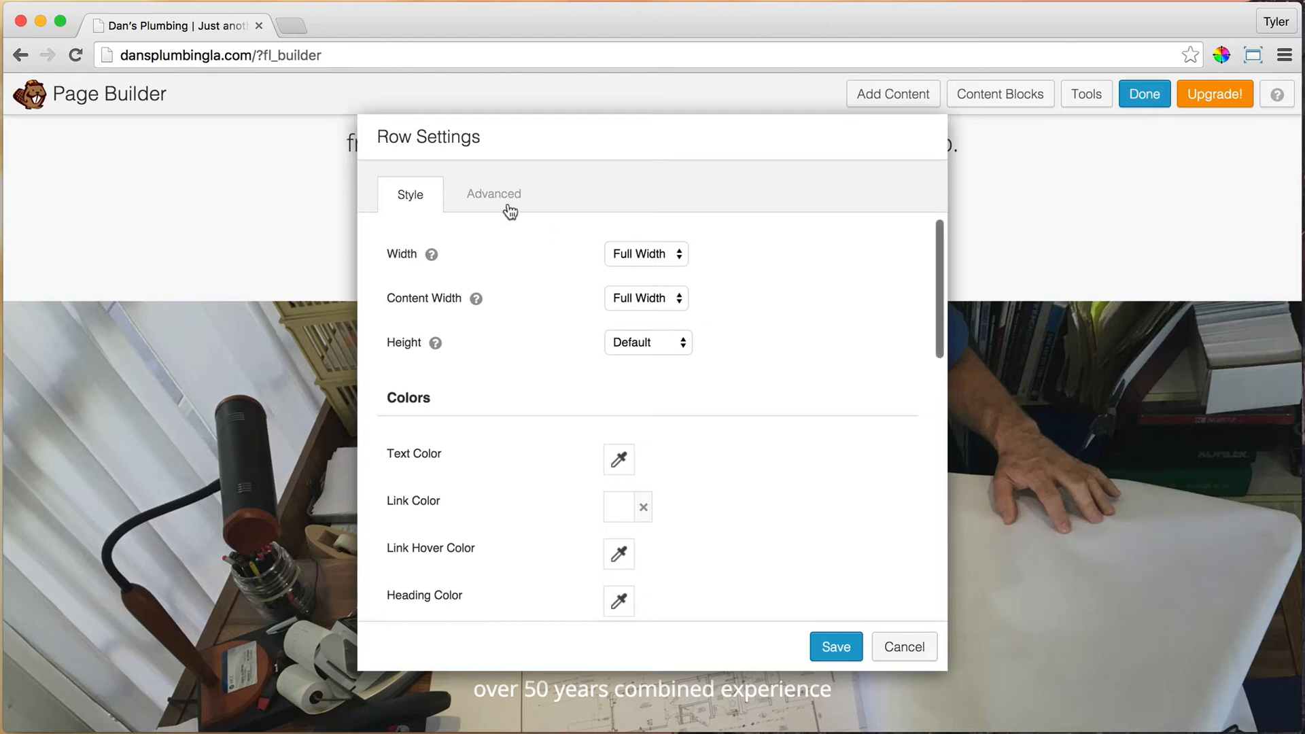
click(510, 212)
scroll(728, 415, down, 5)
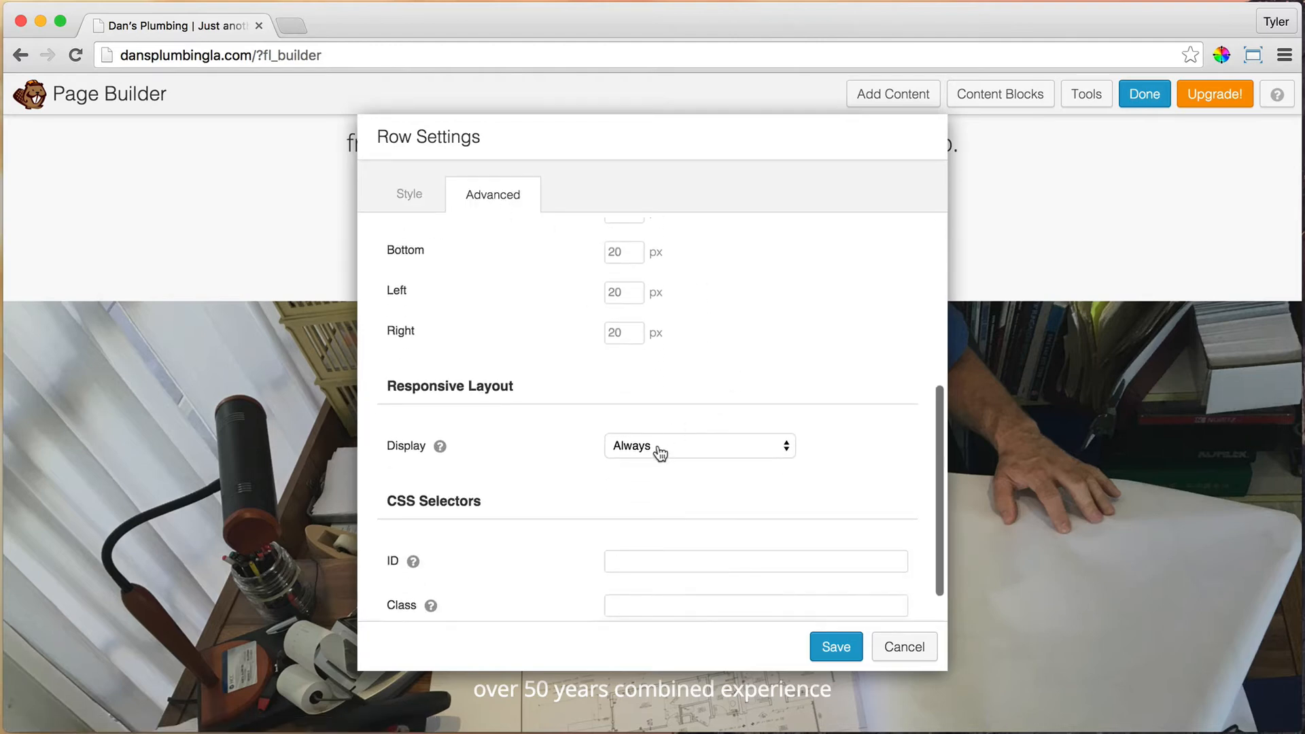
click(664, 445)
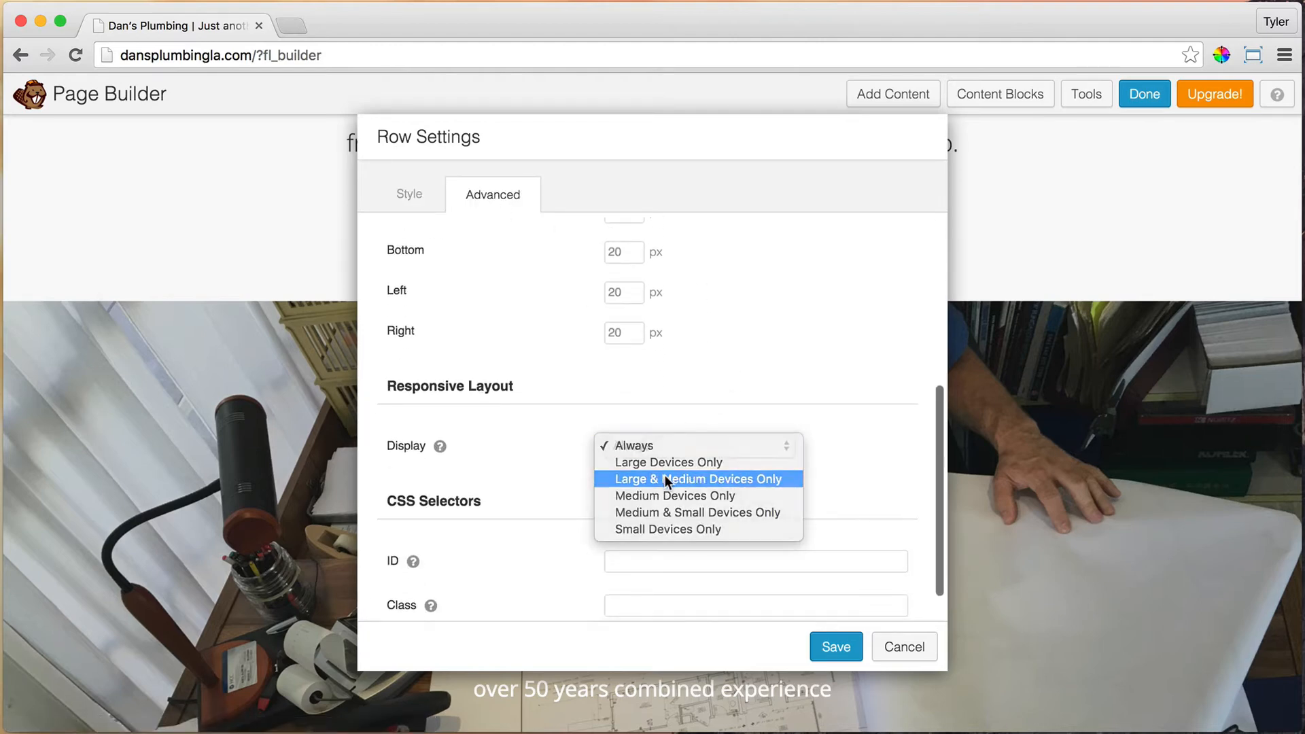
click(665, 475)
click(836, 647)
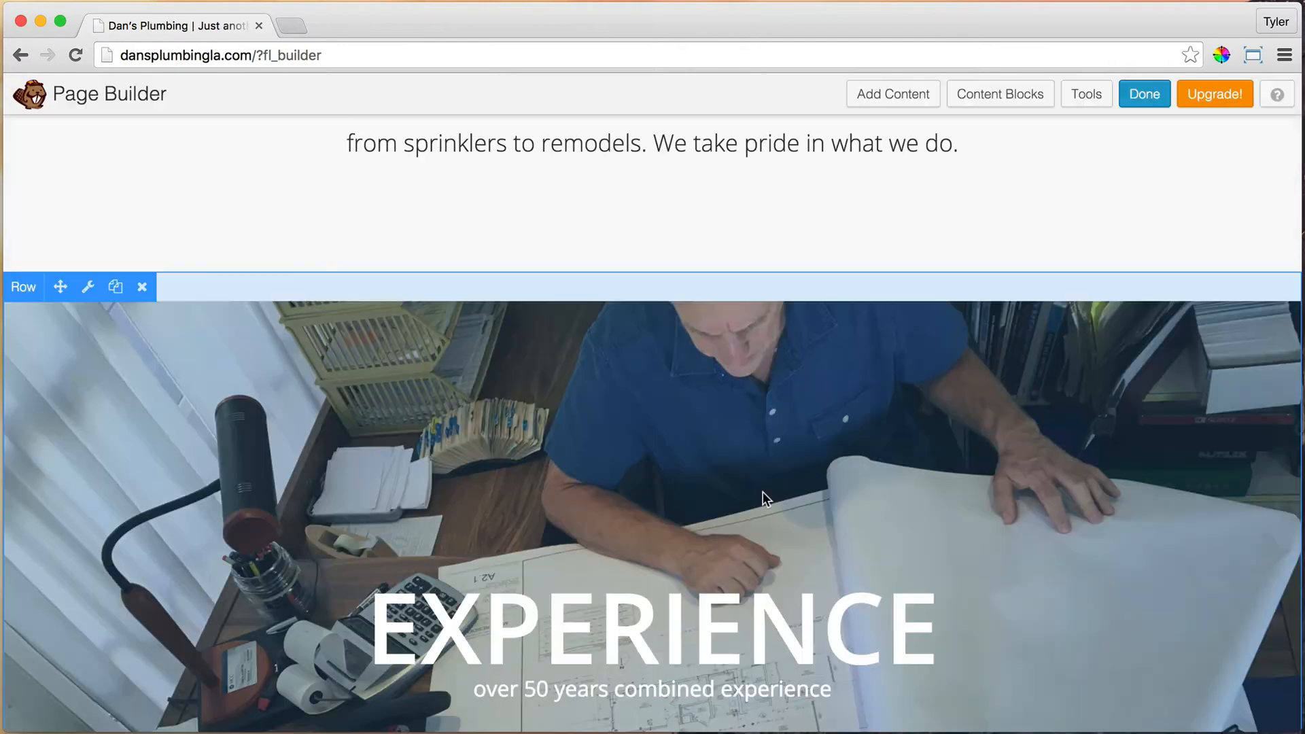
scroll(780, 490, down, 6)
scroll(780, 489, down, 7)
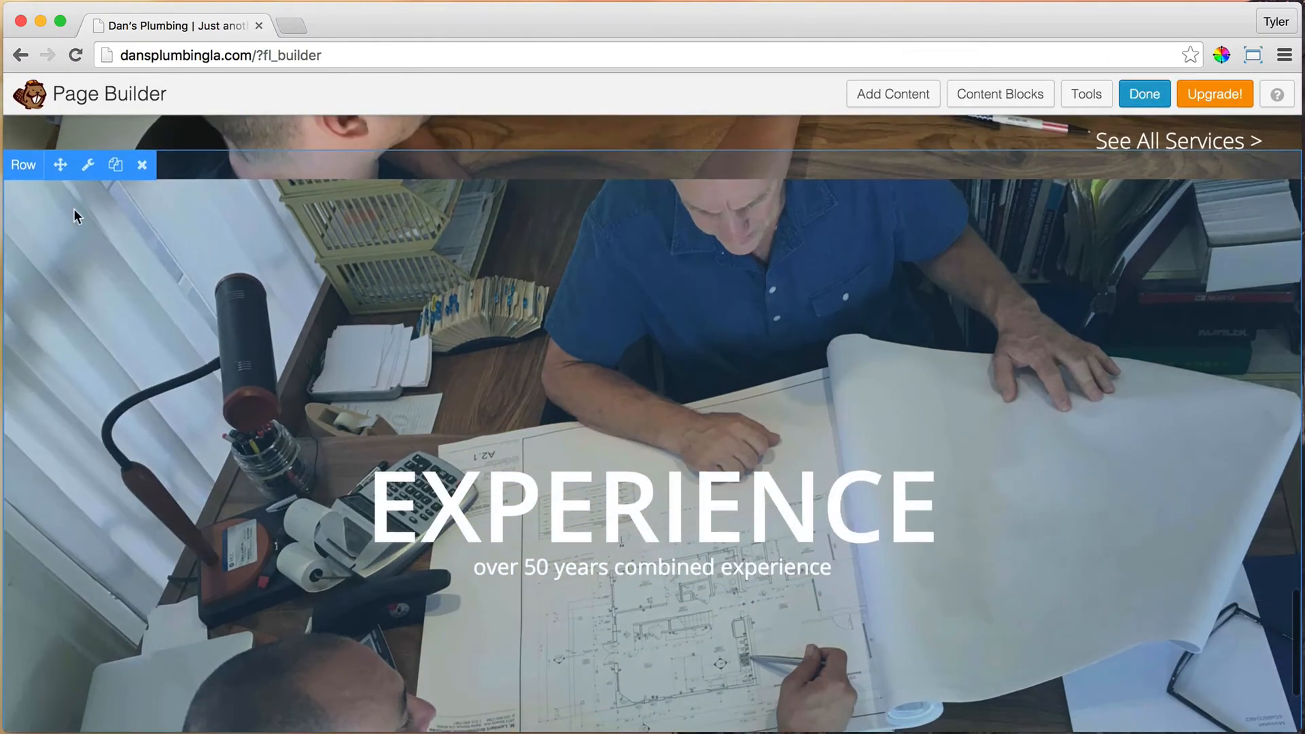
Step: Set the second EXPERIENCE row's Display to Small Devices Only and save
click(88, 154)
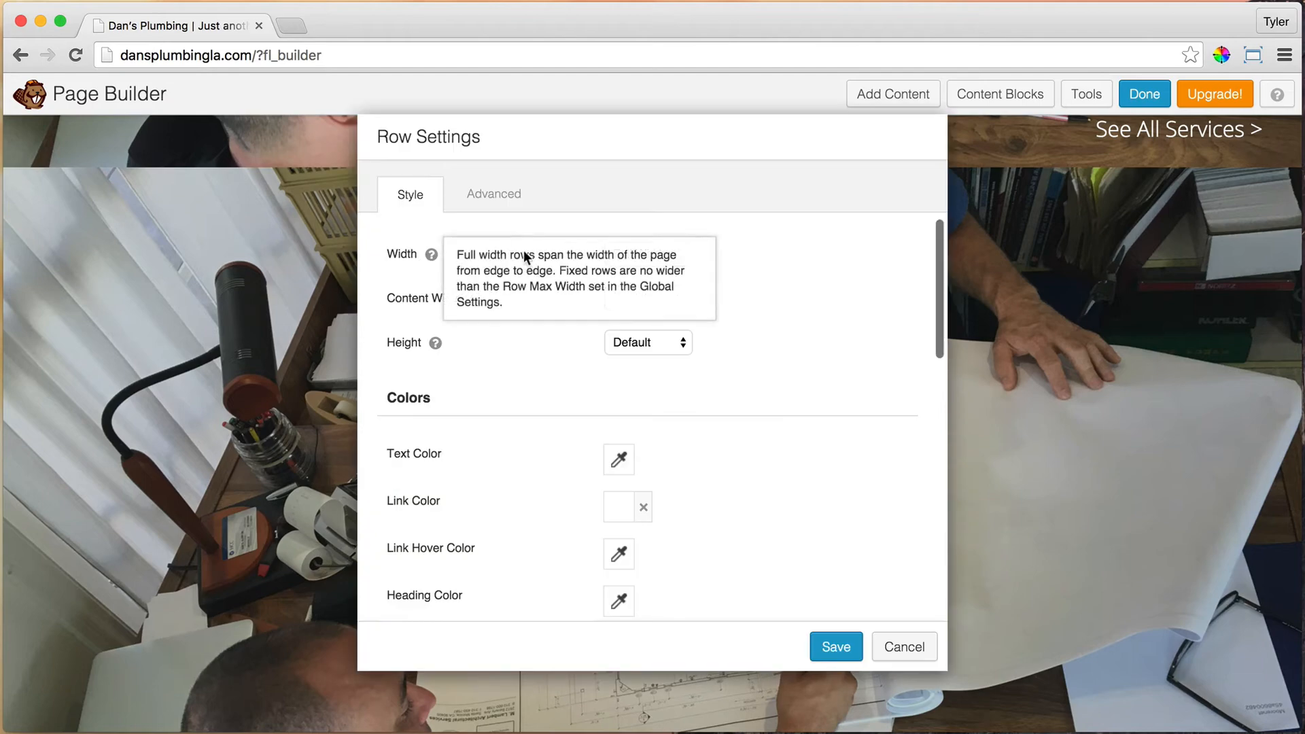
click(492, 195)
scroll(712, 474, down, 3)
scroll(712, 469, down, 2)
click(685, 472)
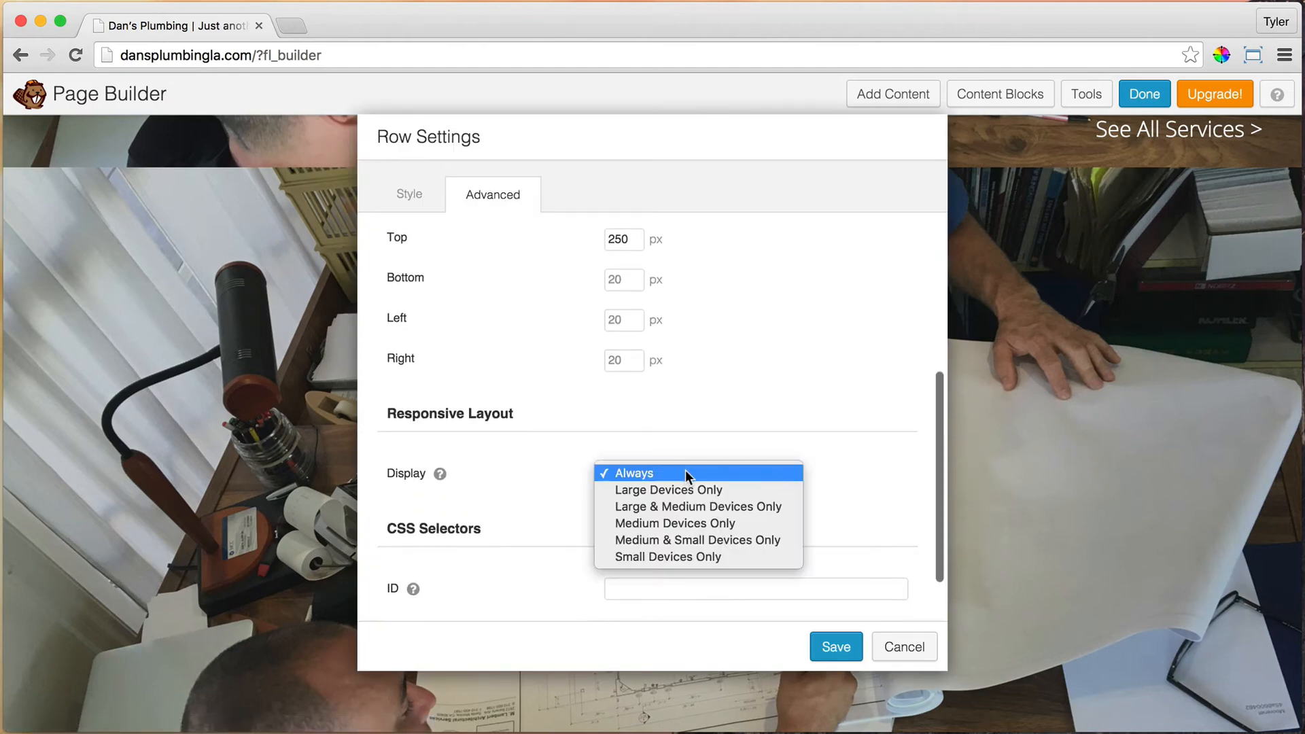
click(695, 556)
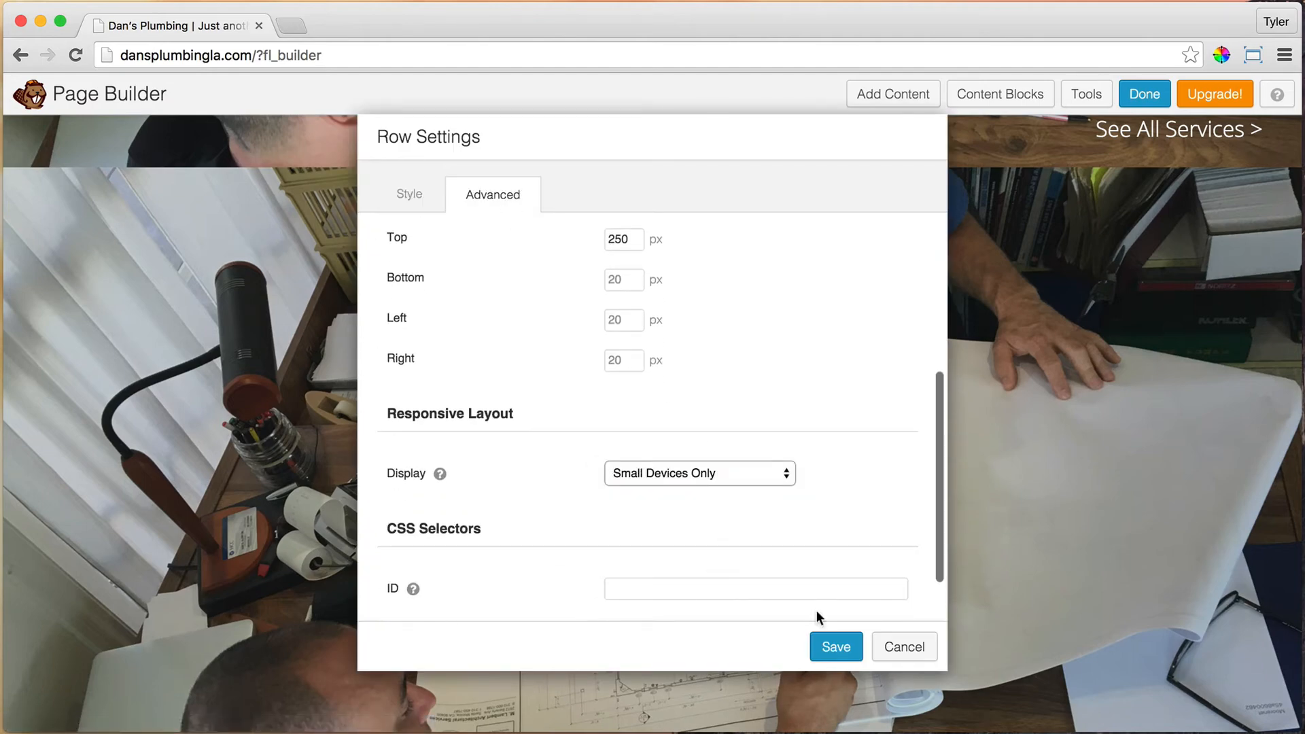
click(843, 648)
scroll(740, 478, down, 3)
scroll(758, 475, up, 2)
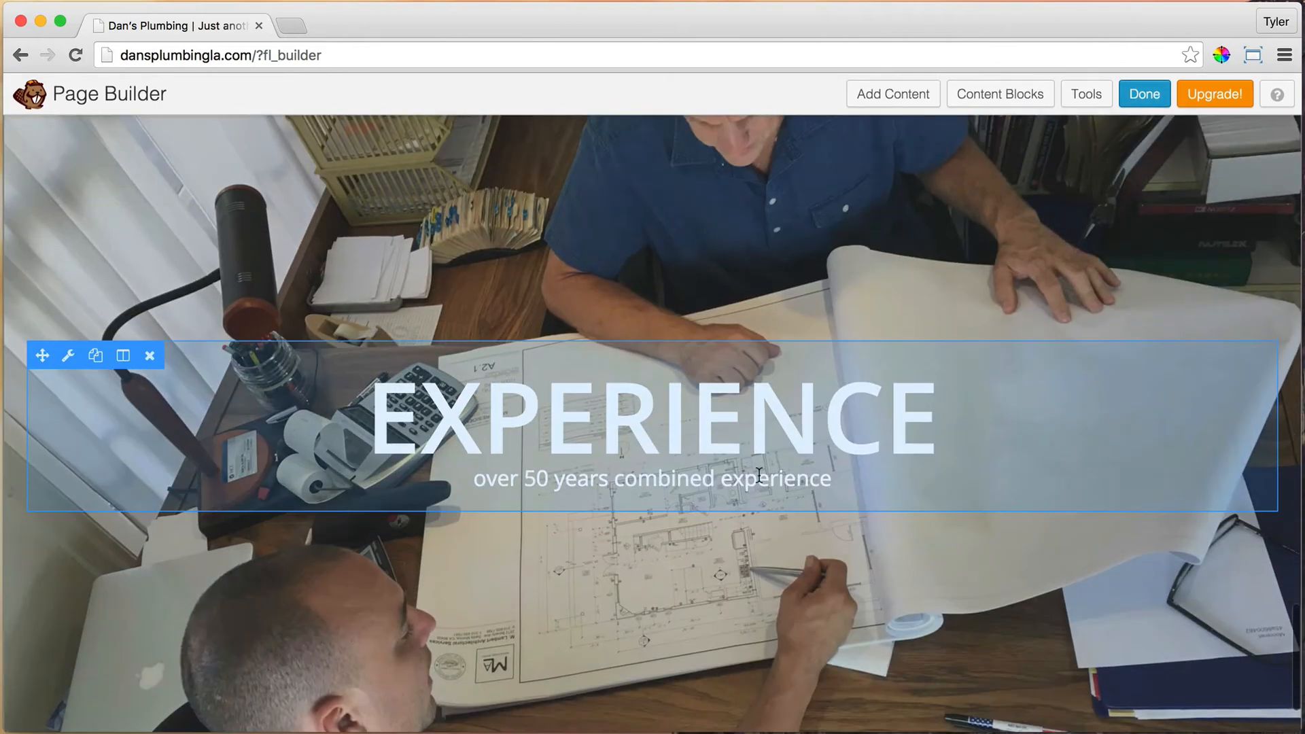
Step: Resize the small-screen EXPERIENCE heading to 50 px with an 18 px subheadline, and save
click(68, 356)
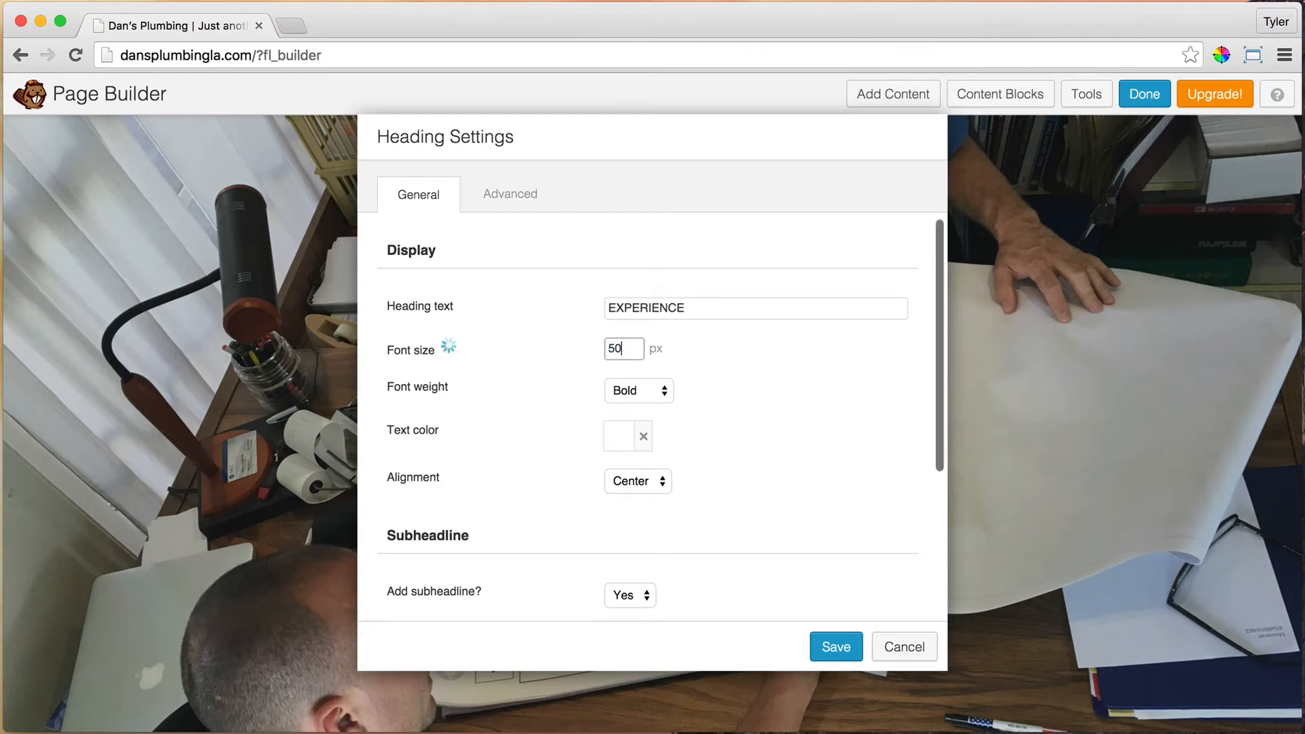
scroll(750, 438, down, 5)
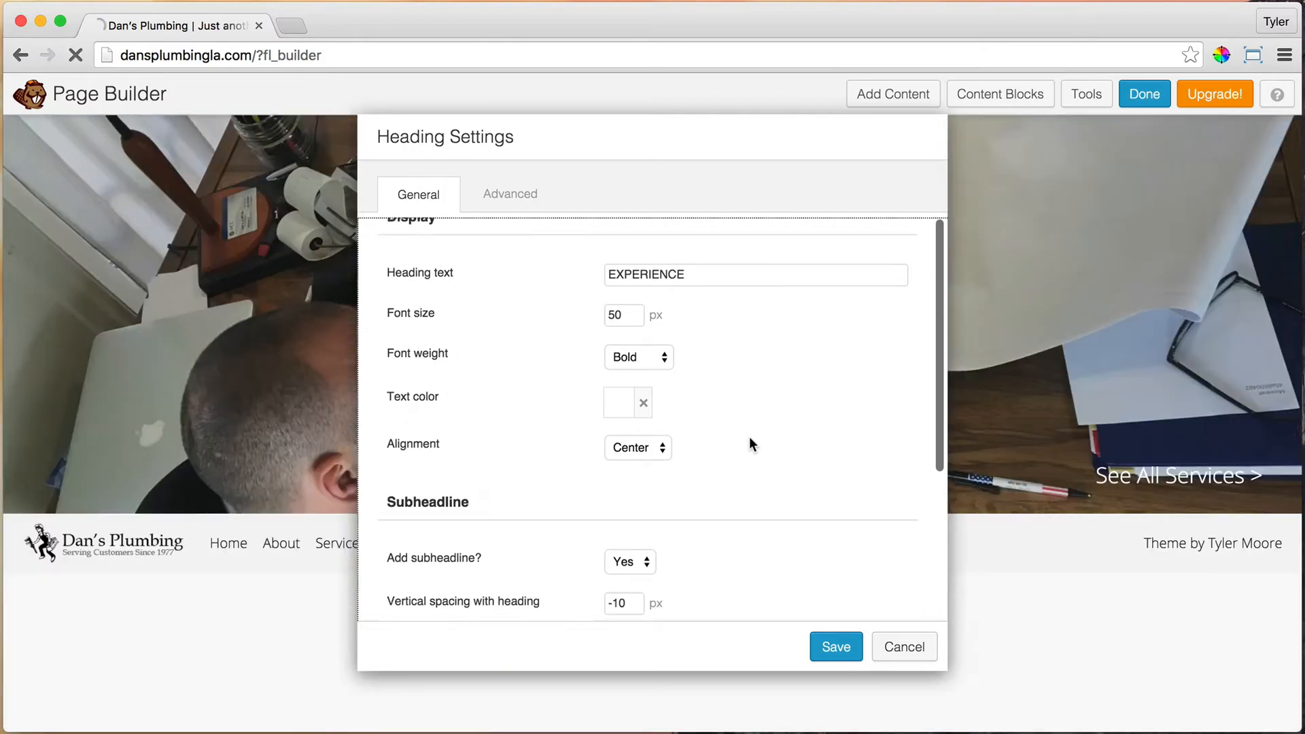
click(624, 501)
key(BackSpace)
key(BackSpace)
text(18)
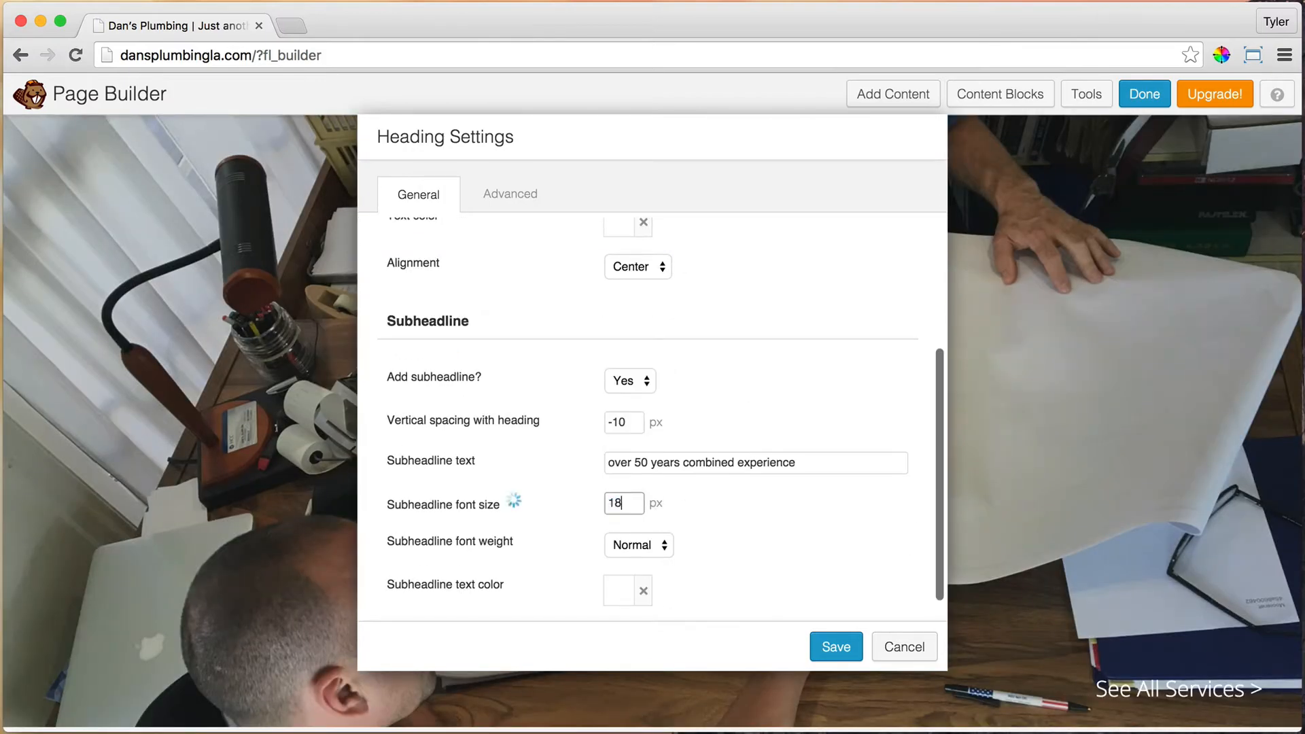
click(802, 462)
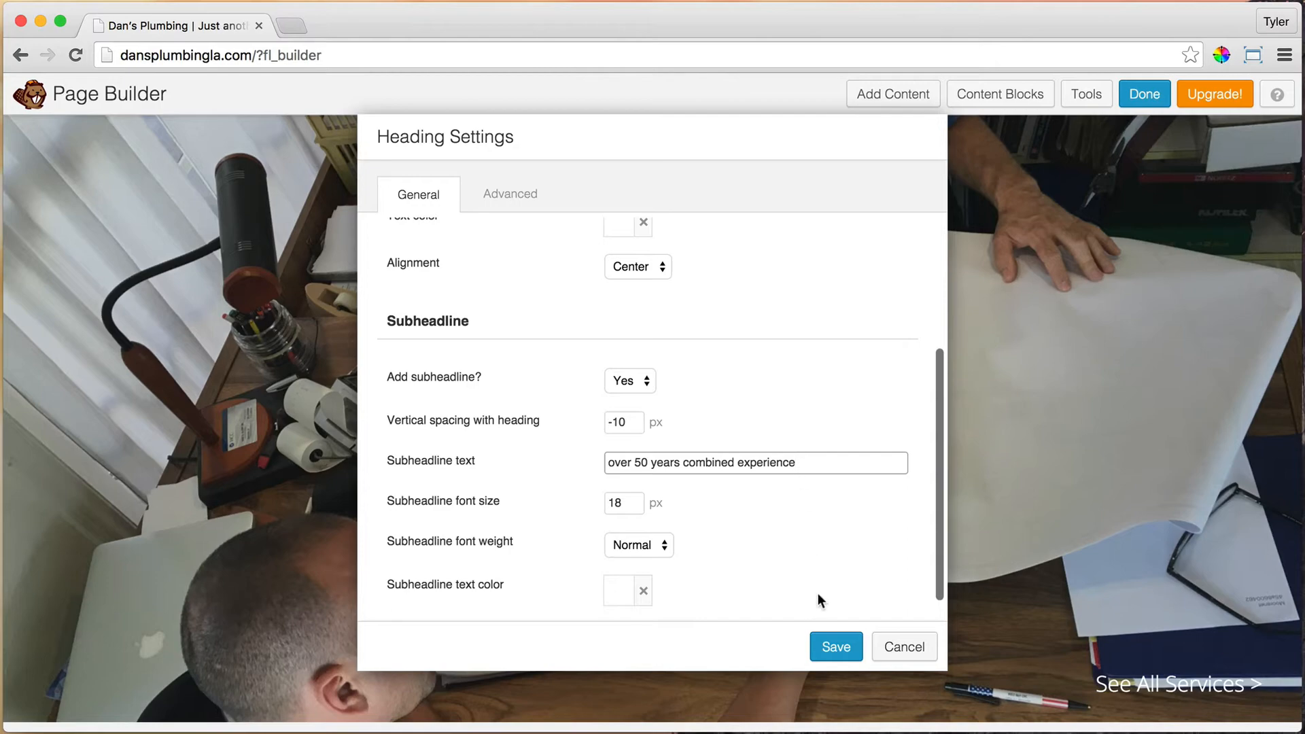
click(833, 648)
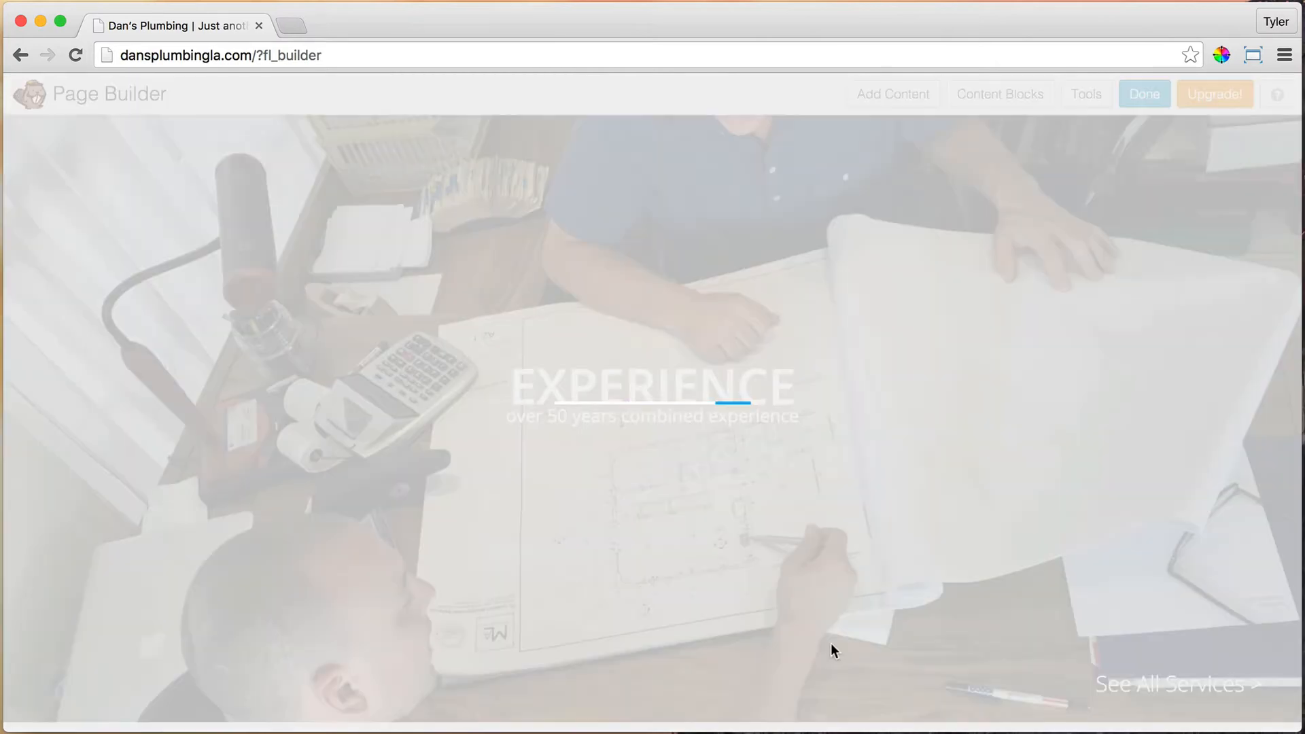
Step: Publish the Beaver Builder page changes and minimize Chrome to reveal the mirrored iPhone
scroll(873, 611, down, 2)
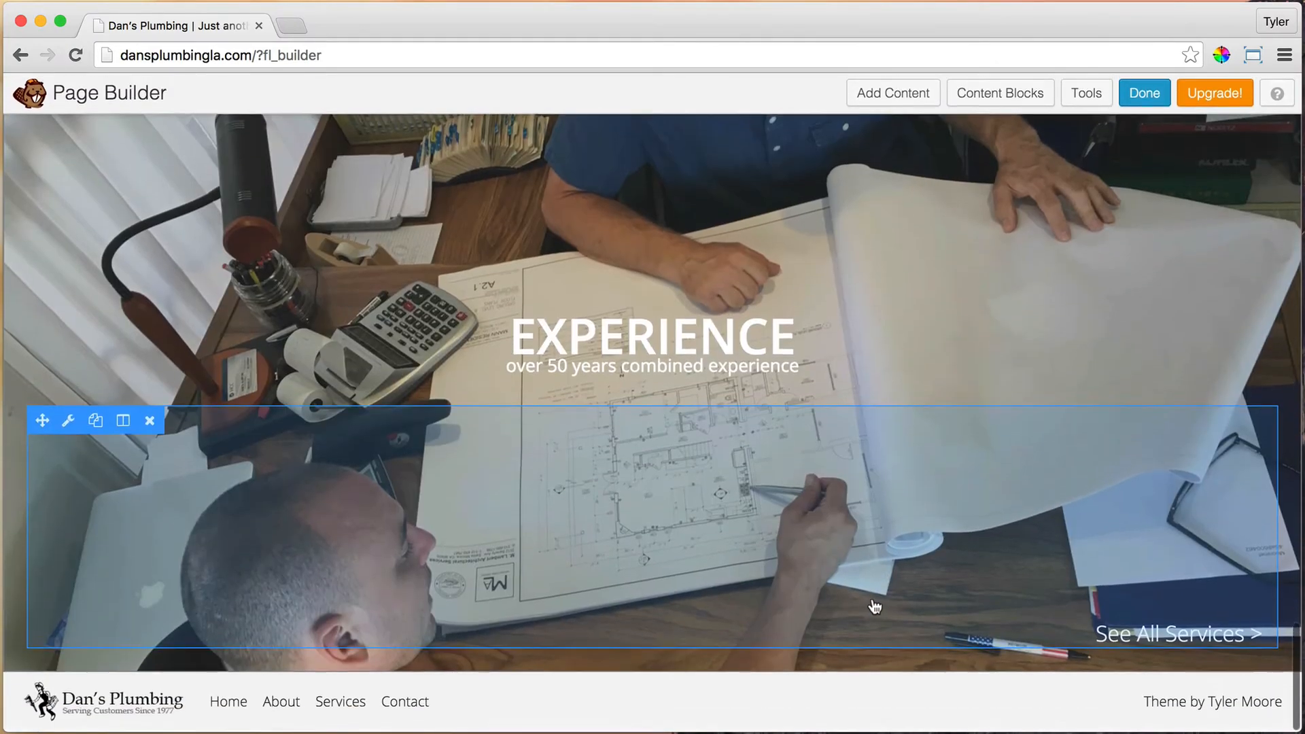
scroll(875, 607, down, 10)
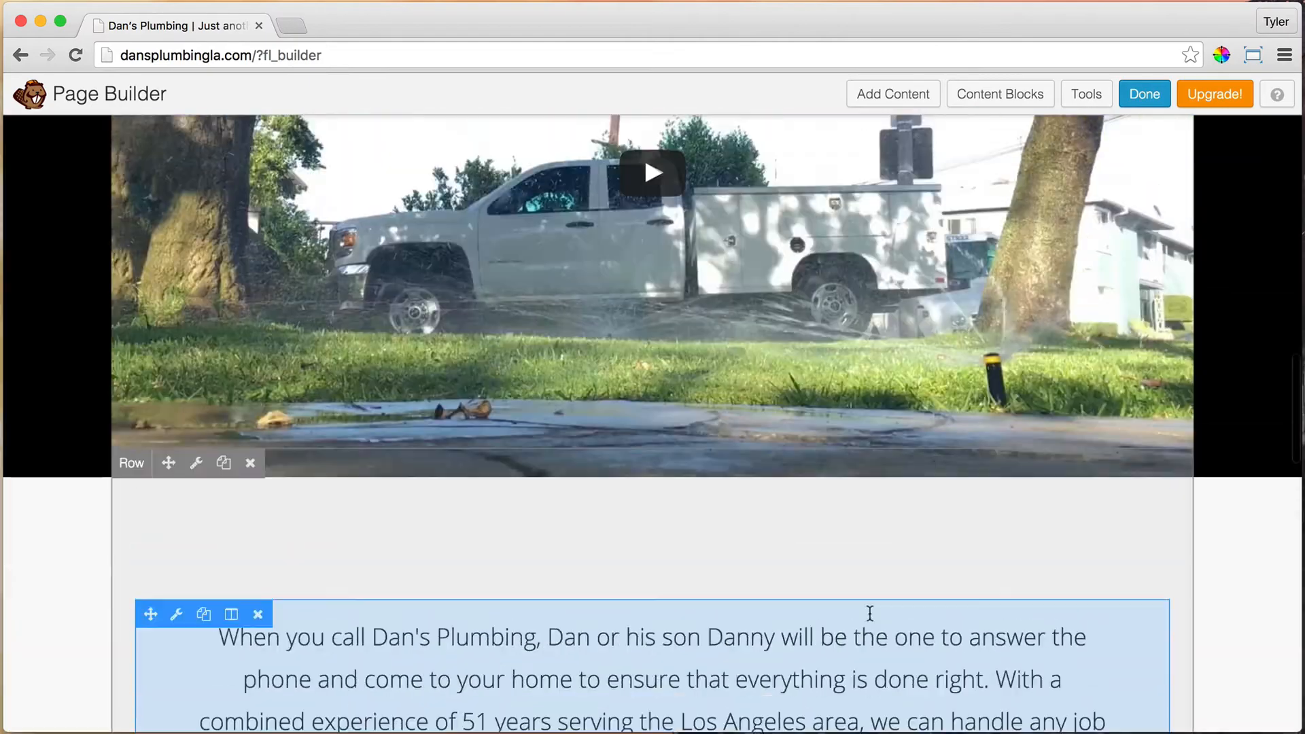
scroll(870, 611, up, 12)
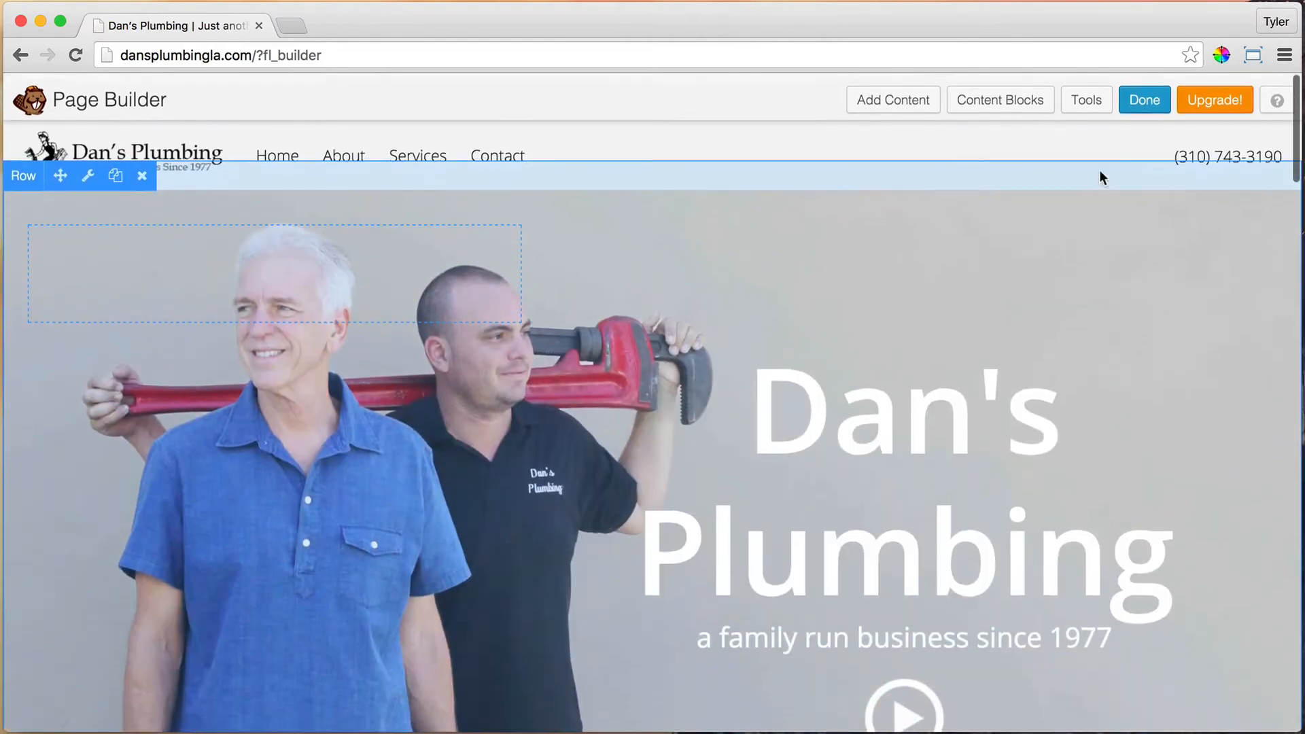
click(1147, 95)
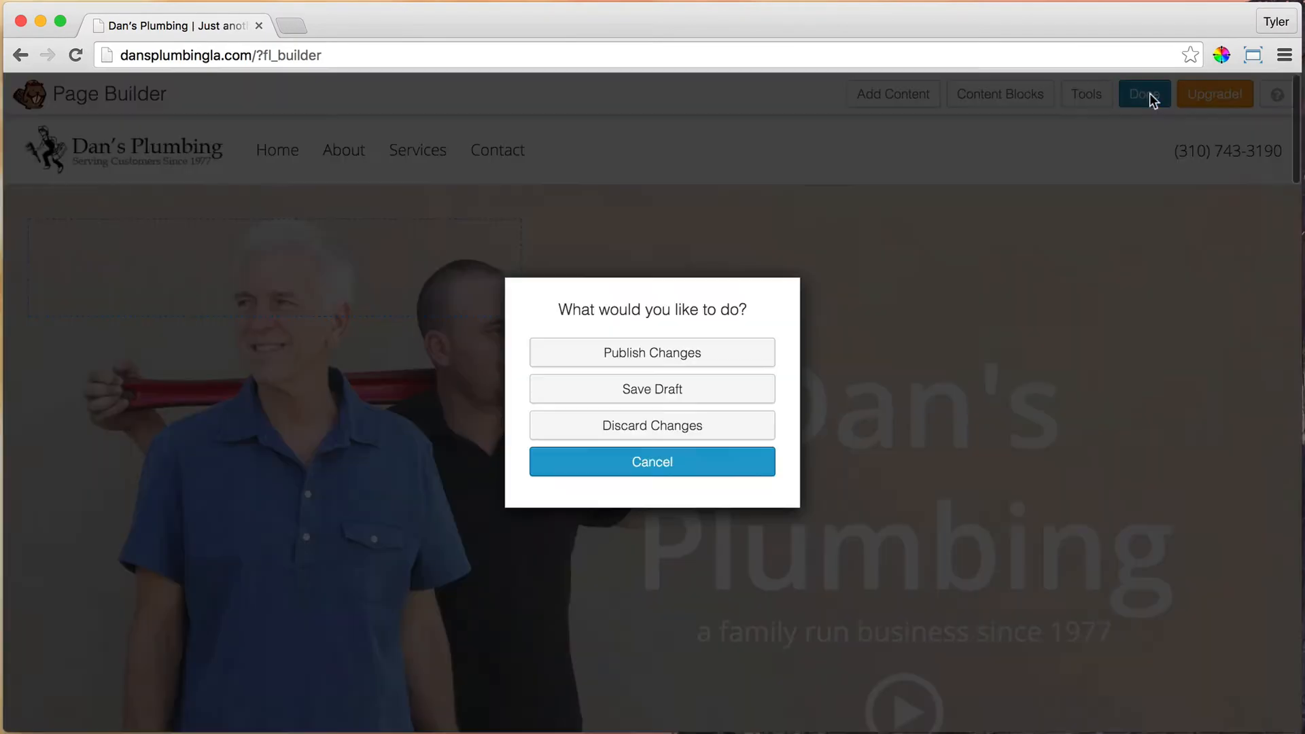
click(638, 361)
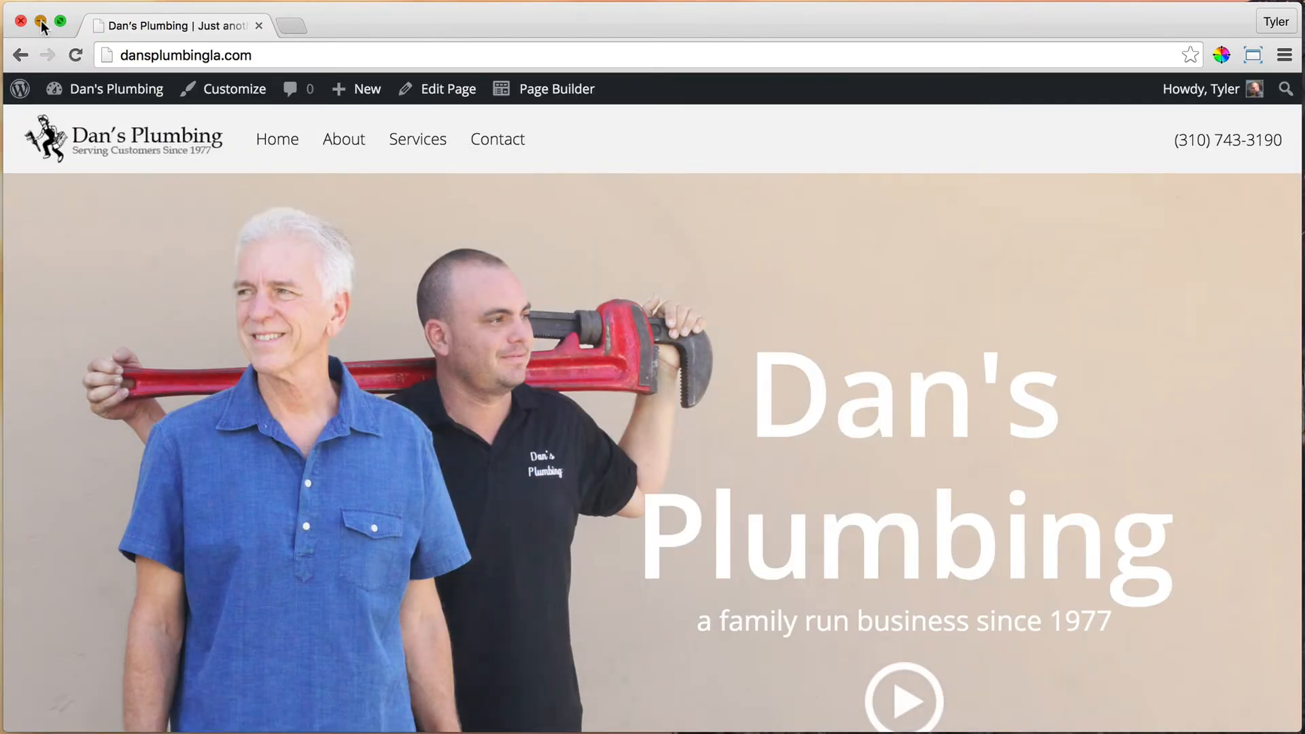
click(41, 23)
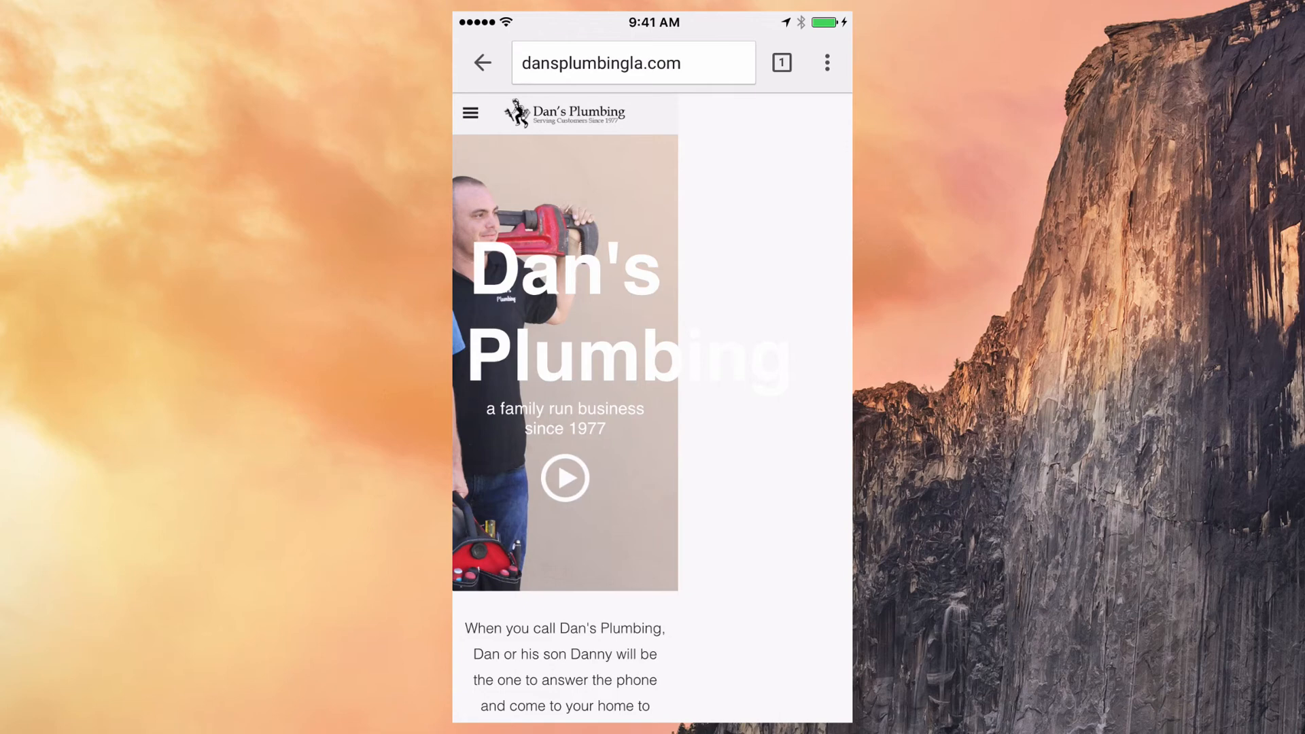
Step: Reload the mobile Dan's Plumbing homepage in Chrome on the iPhone
scroll(653, 407, up, 2)
click(633, 62)
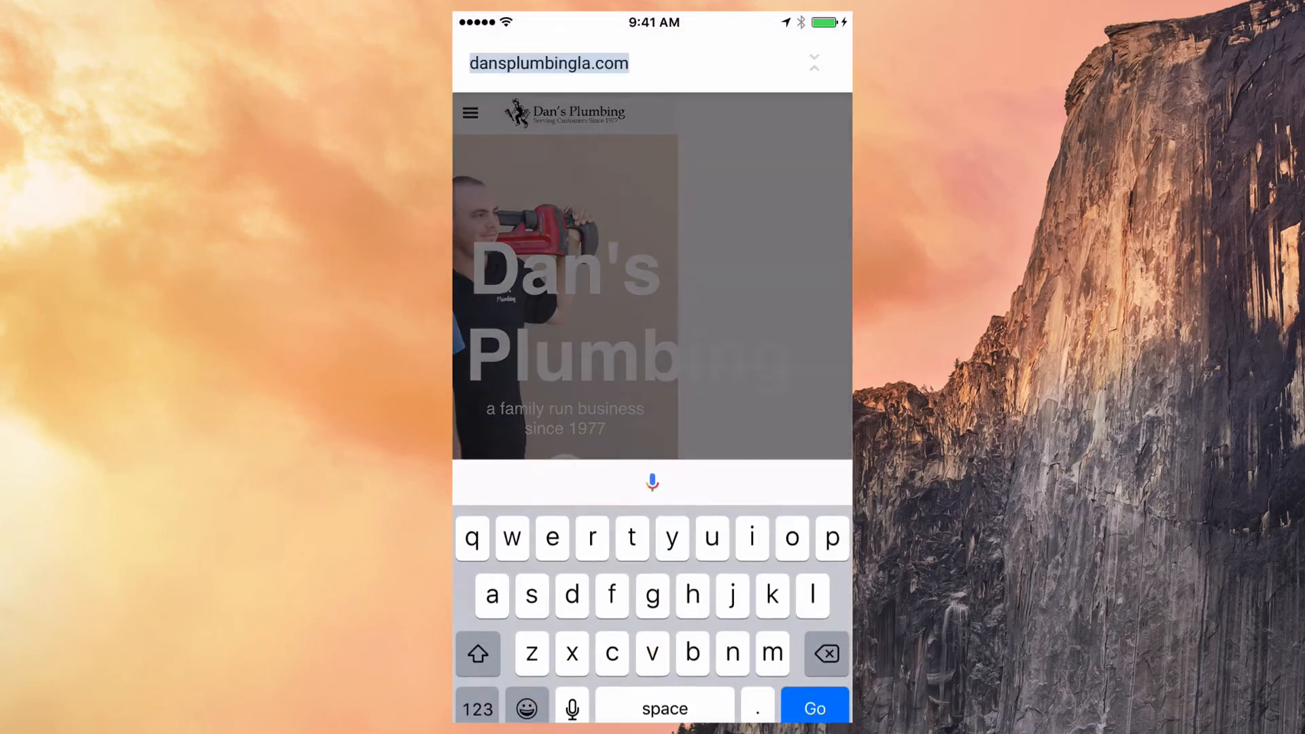
key(Return)
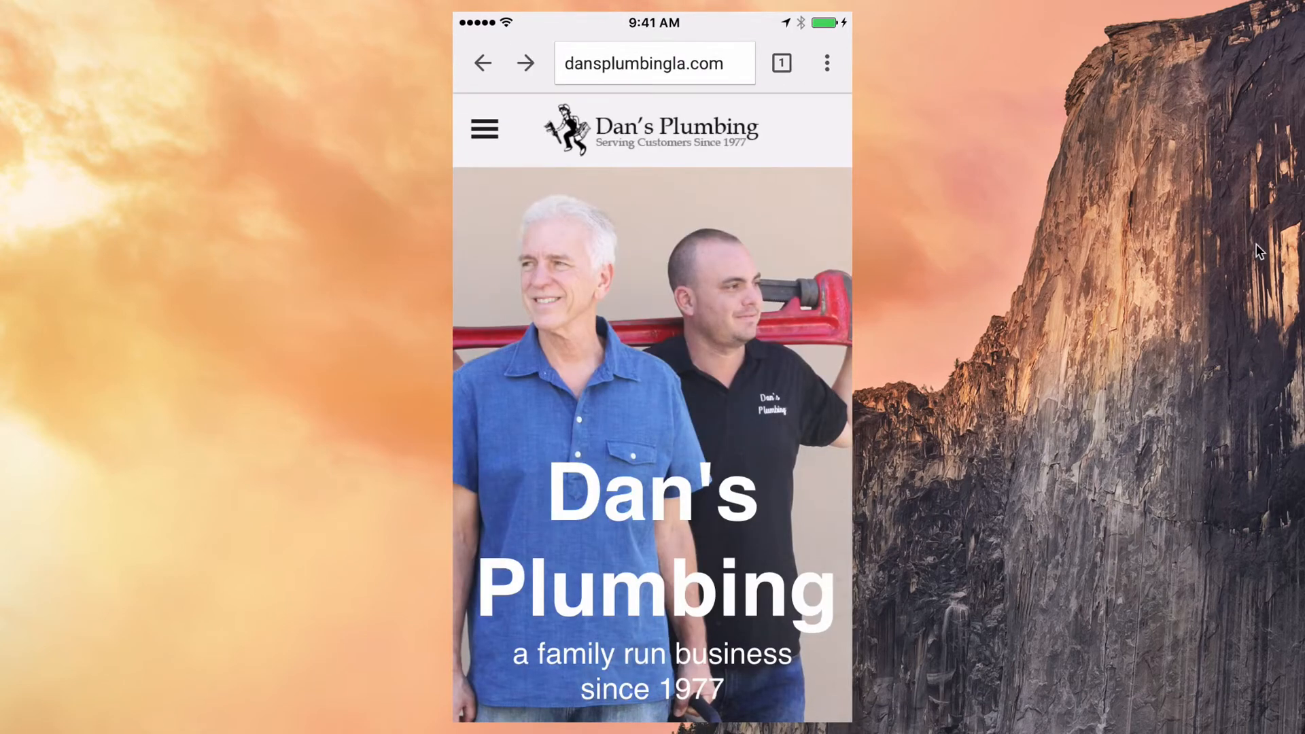
Step: Place a phone call from the Call bar, then play the Dan's Plumbing LA video
scroll(652, 407, down, 3)
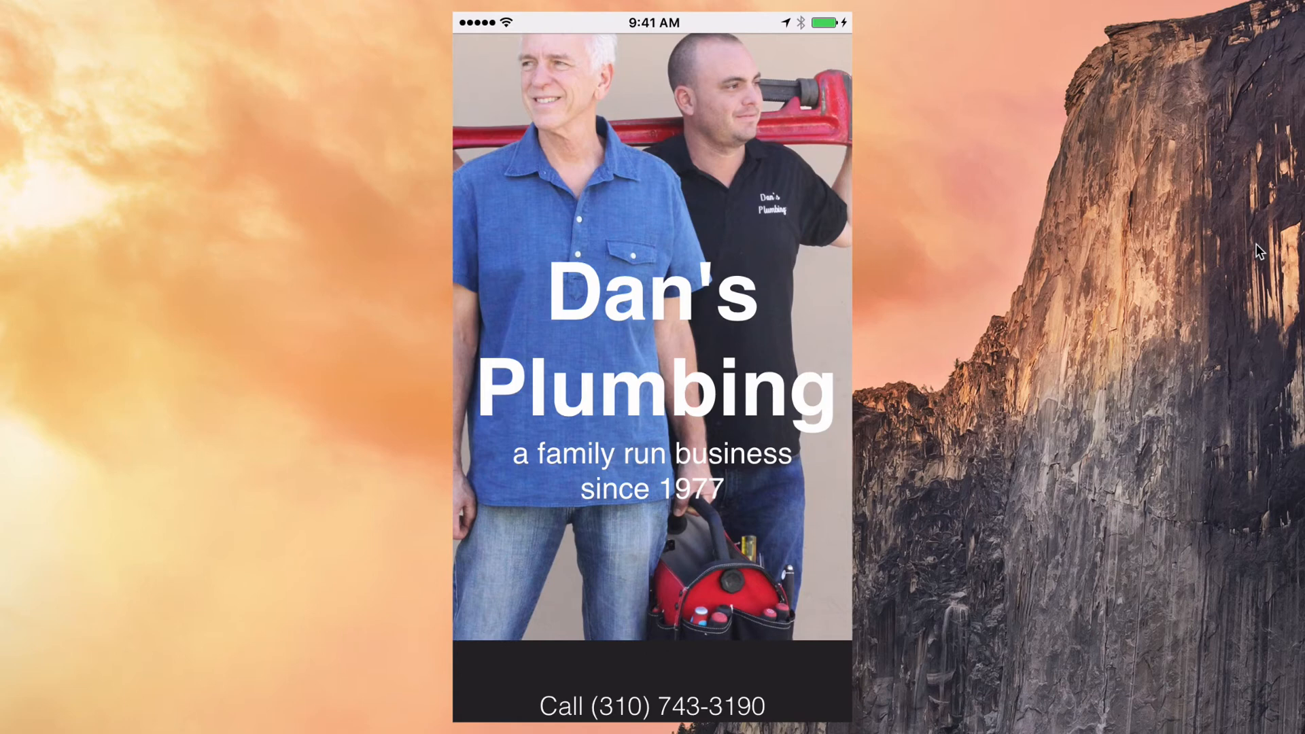
scroll(652, 407, down, 1)
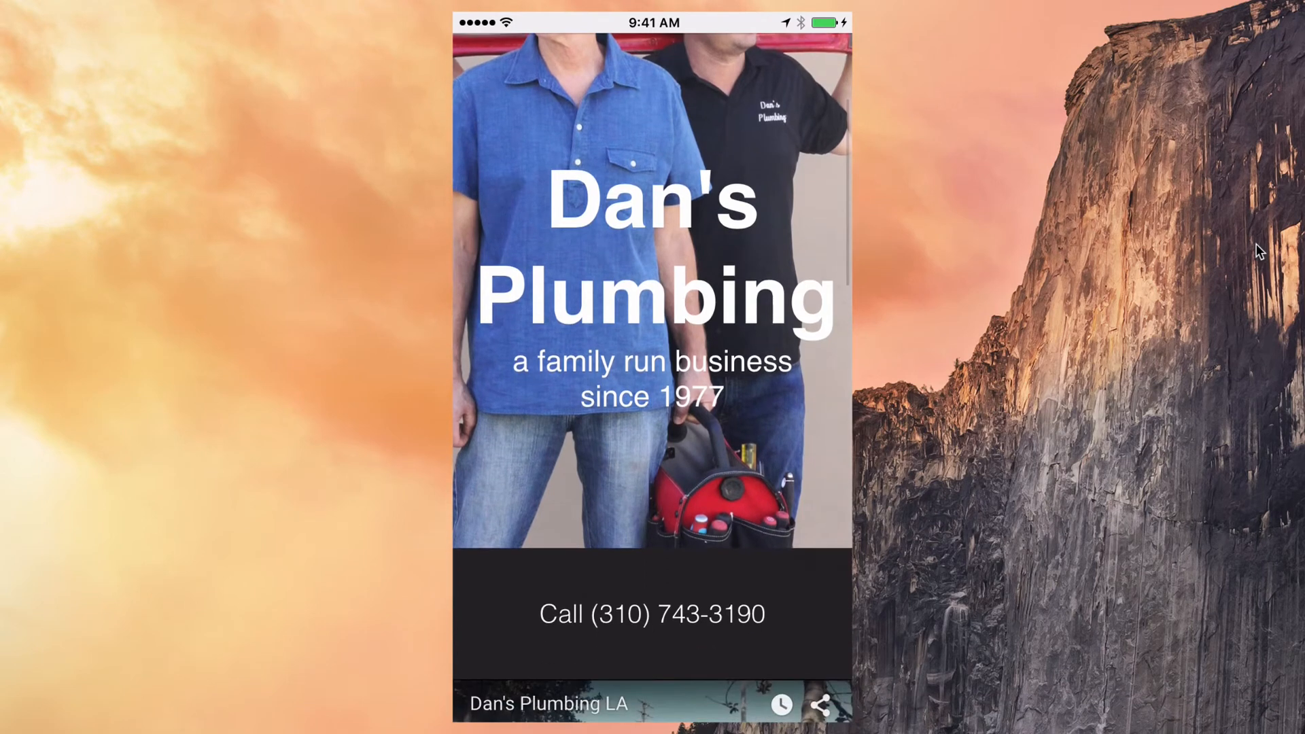
scroll(652, 408, down, 3)
scroll(653, 408, down, 2)
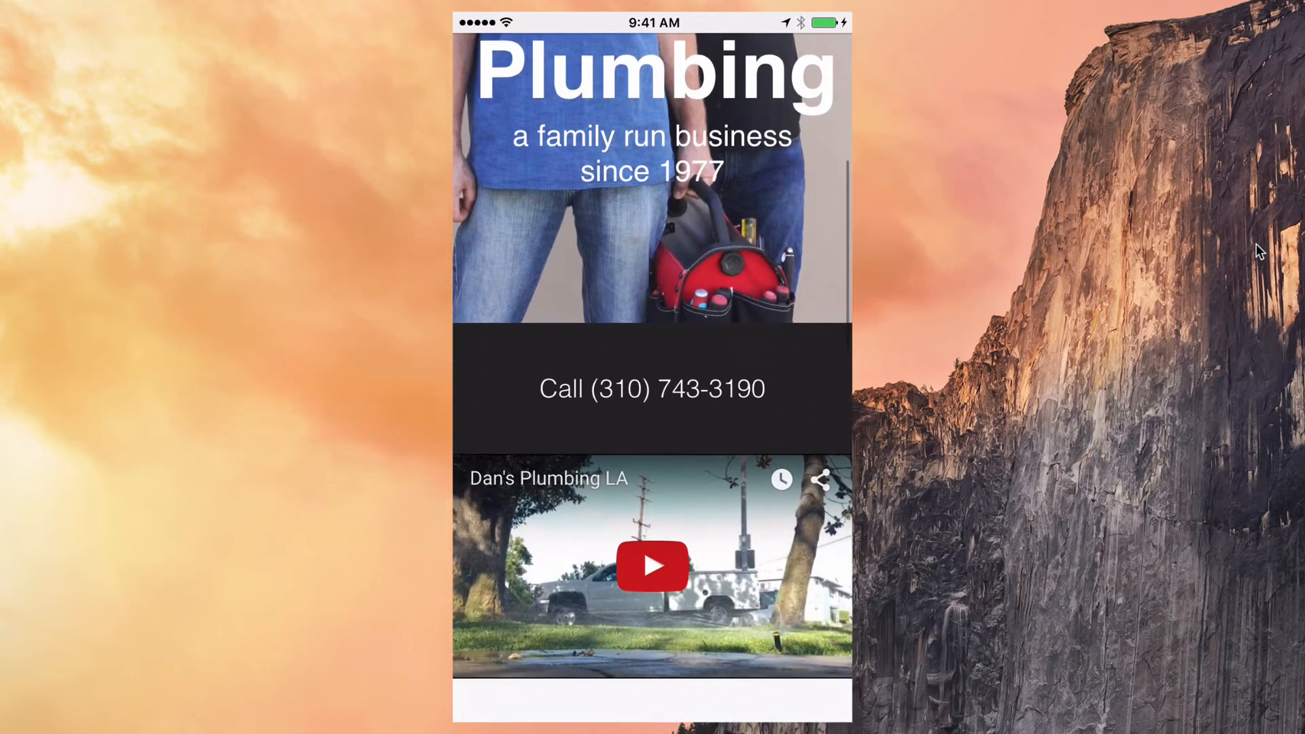
click(652, 351)
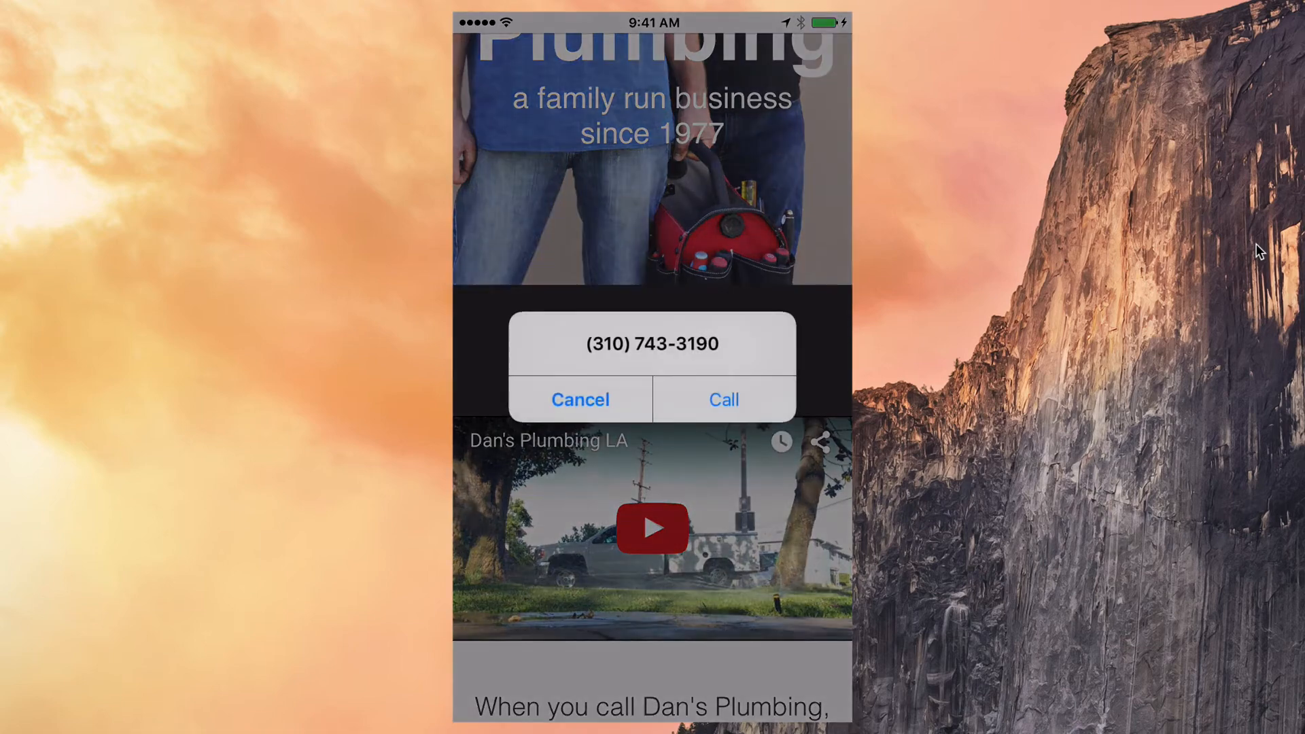
click(722, 397)
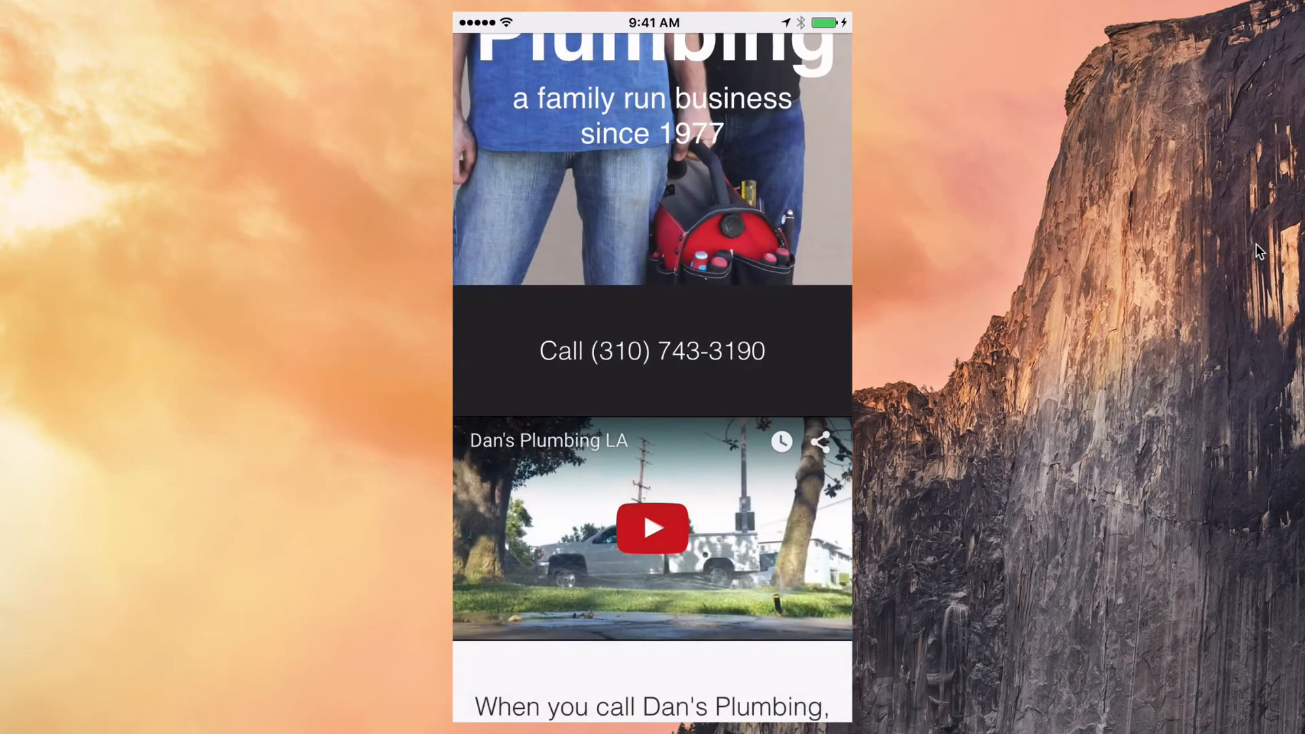
scroll(653, 408, down, 4)
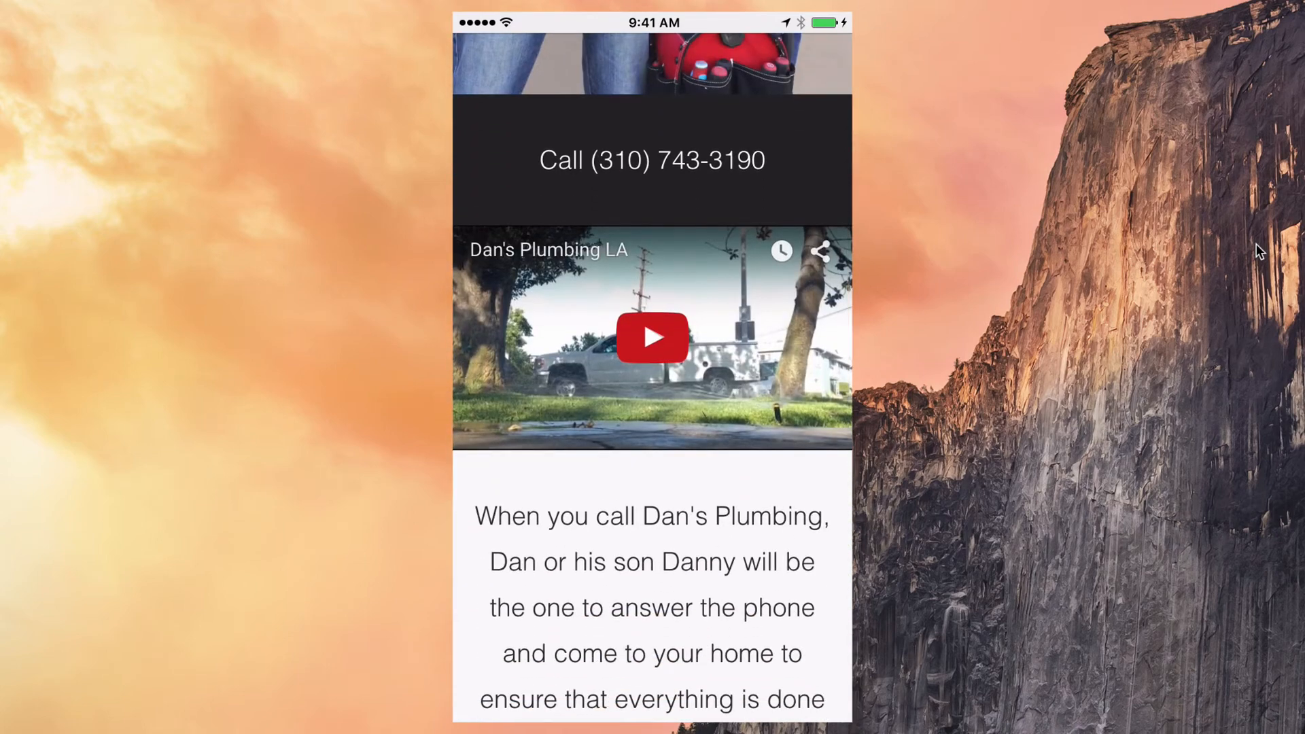
click(652, 338)
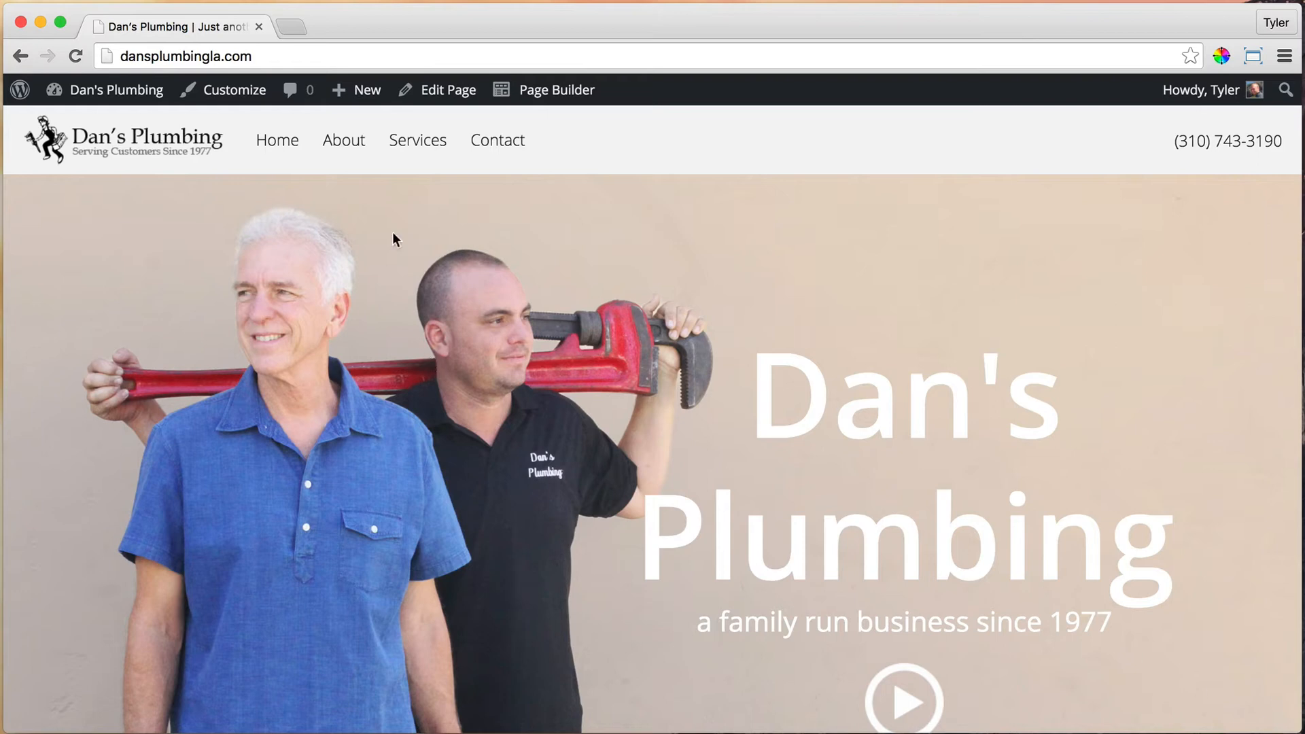
Step: Open the About page in Beaver Builder for editing
click(345, 148)
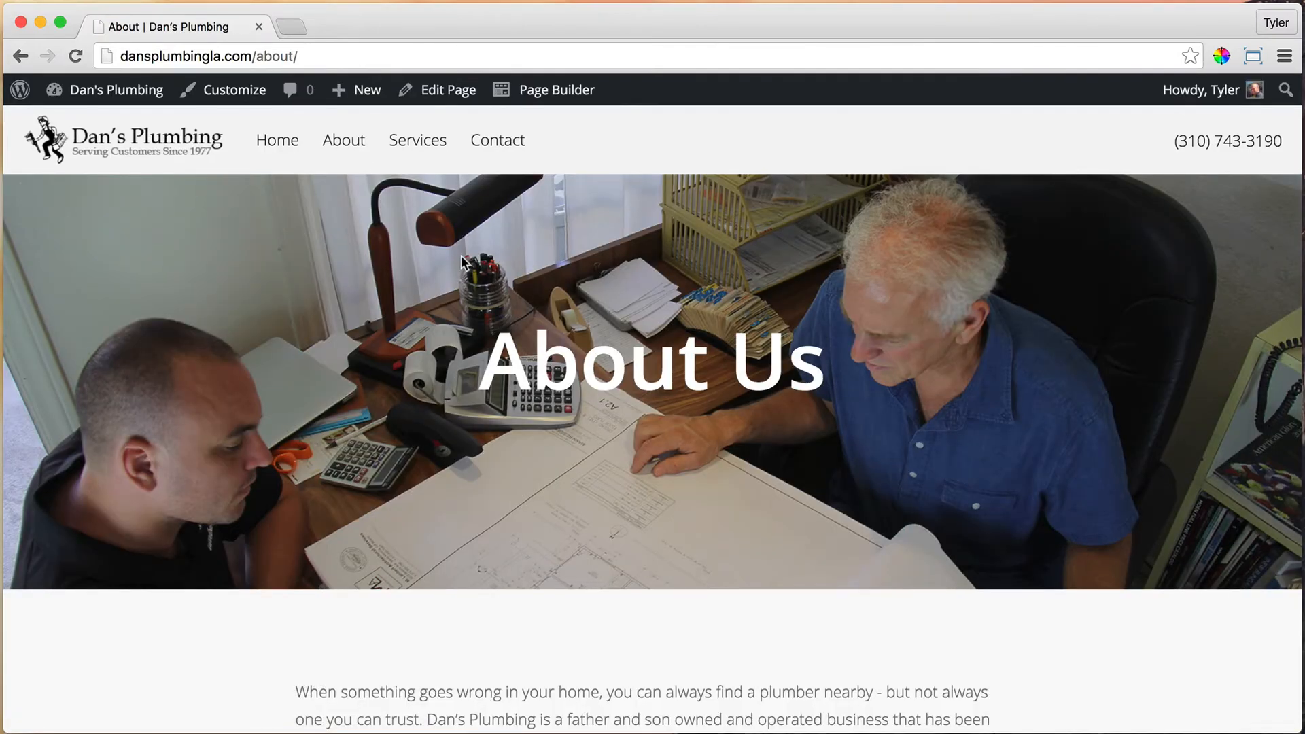
click(553, 94)
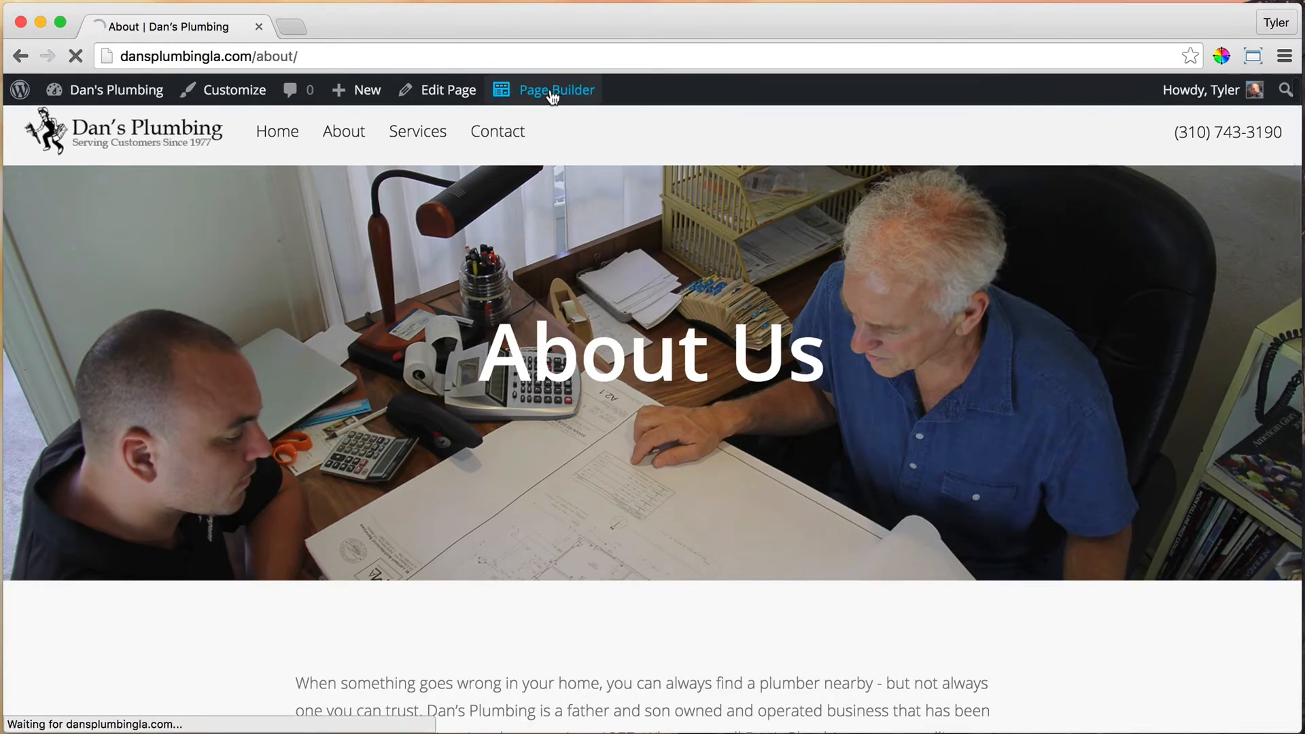
scroll(775, 454, down, 10)
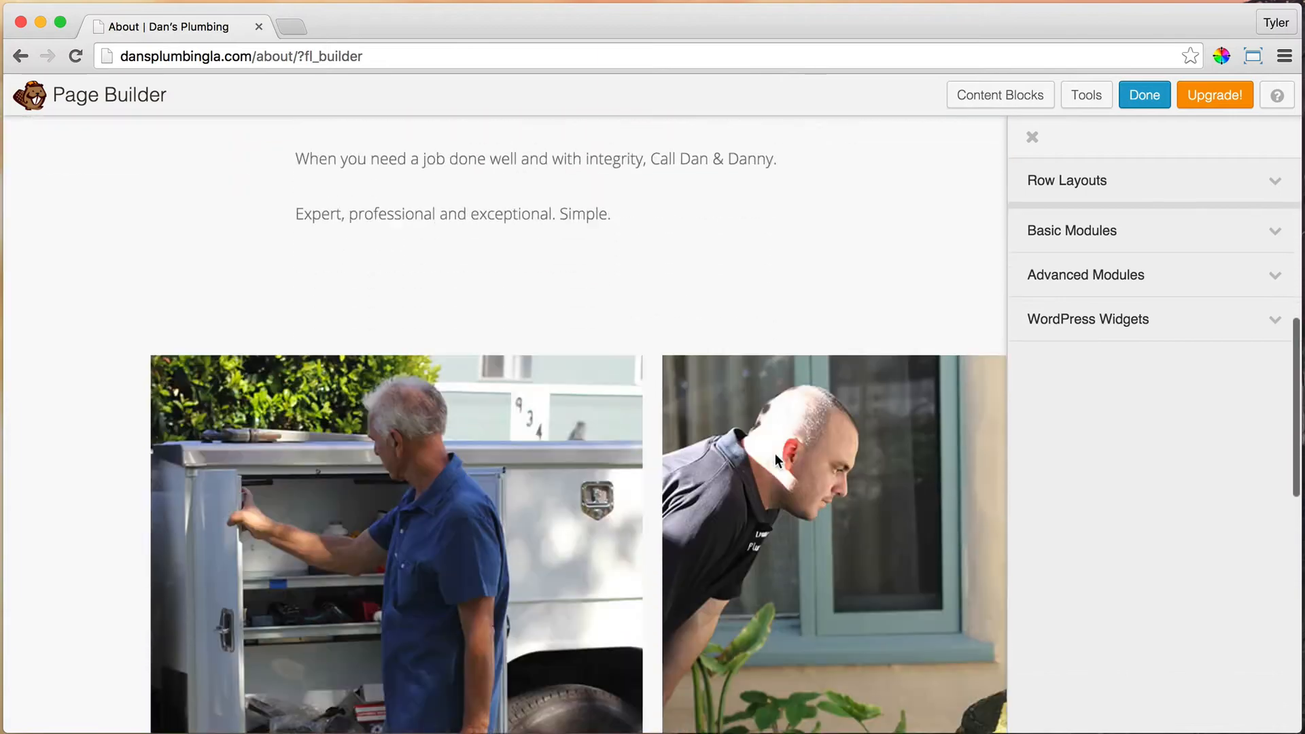
scroll(774, 454, down, 4)
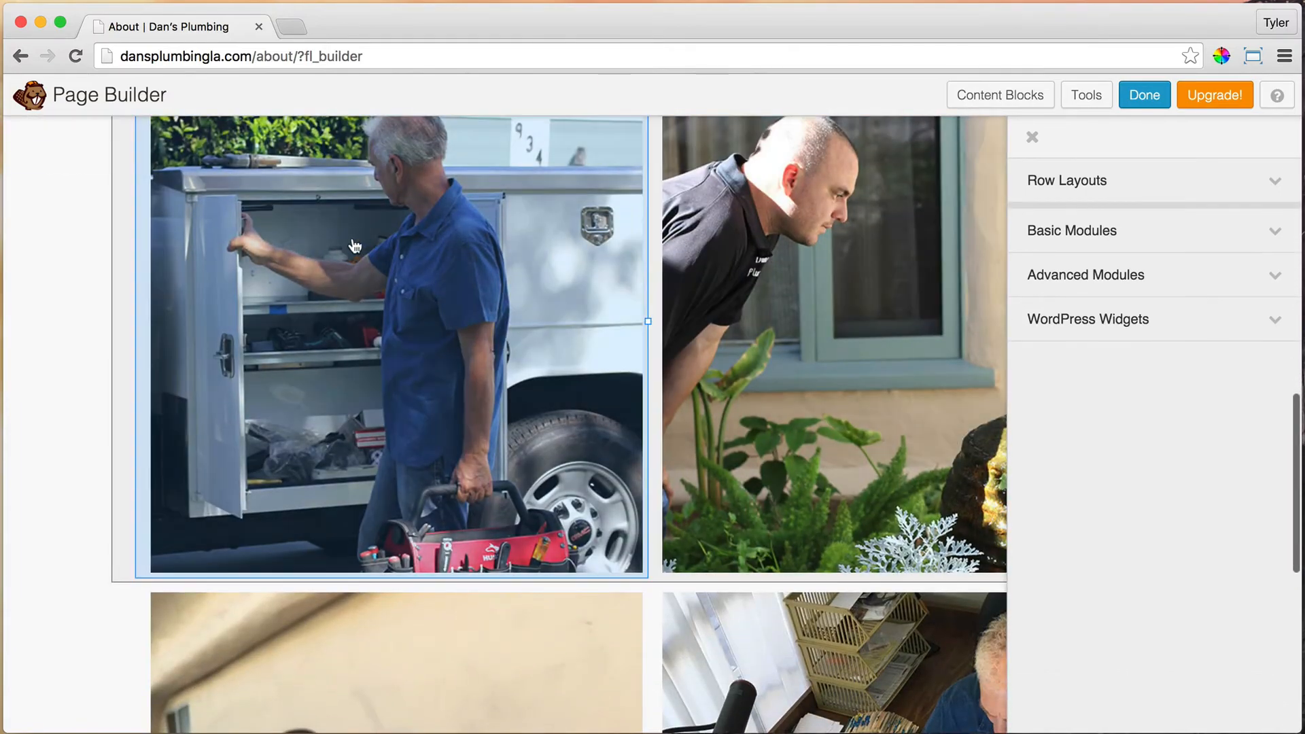
scroll(351, 242, down, 8)
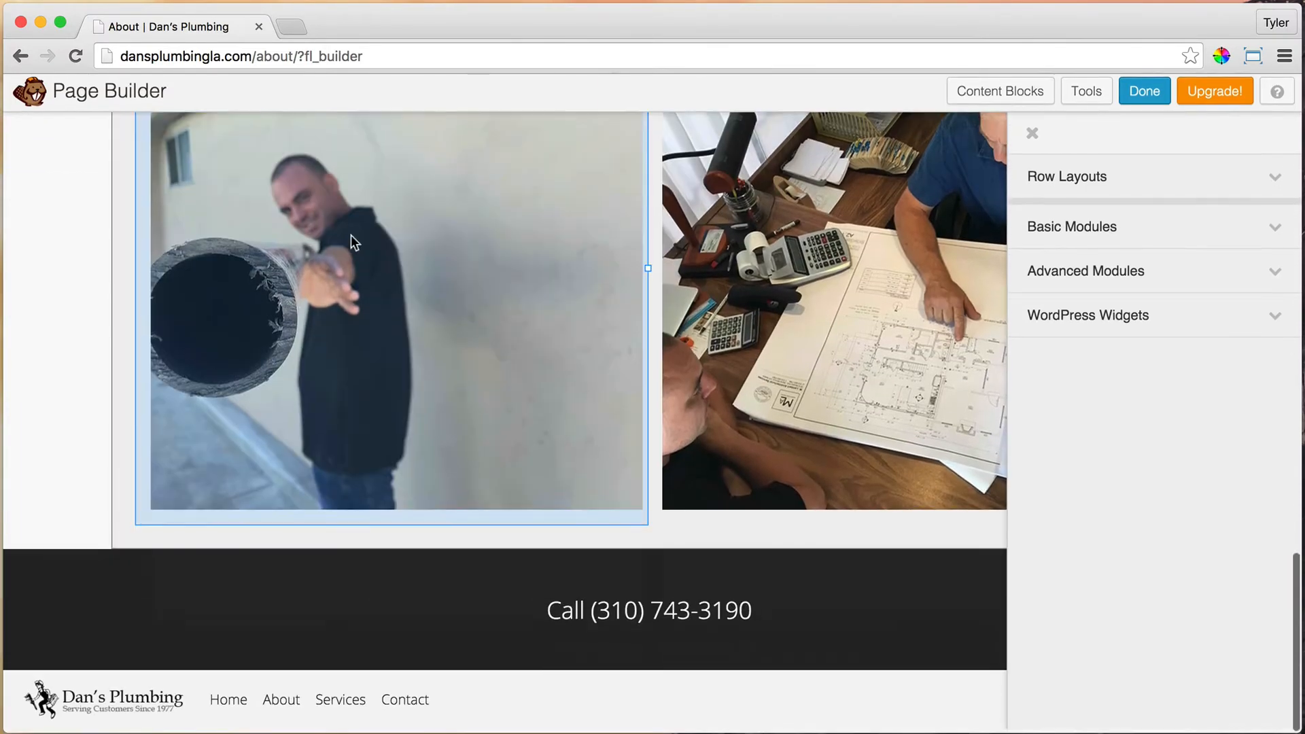
scroll(352, 242, up, 2)
scroll(455, 246, up, 8)
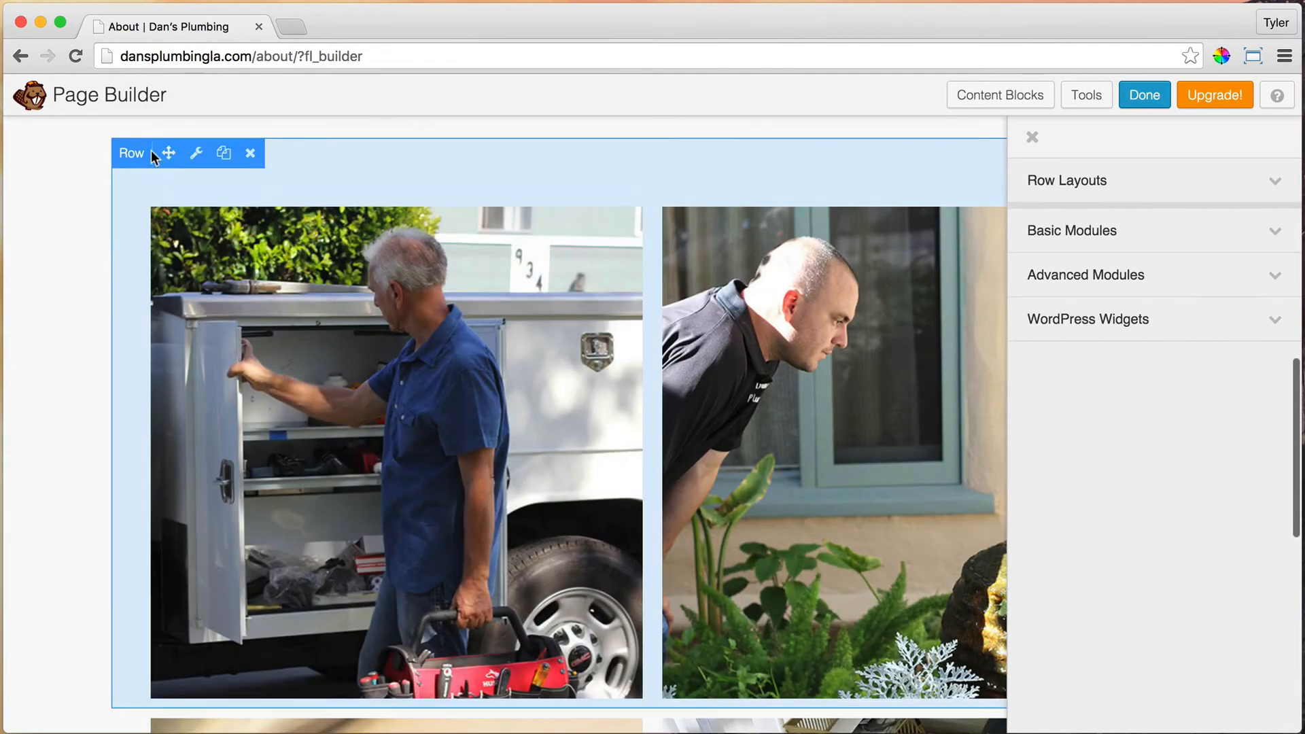
Step: Duplicate the truck-and-plumber and pipe-and-blueprint photo rows
mouse_move(195, 167)
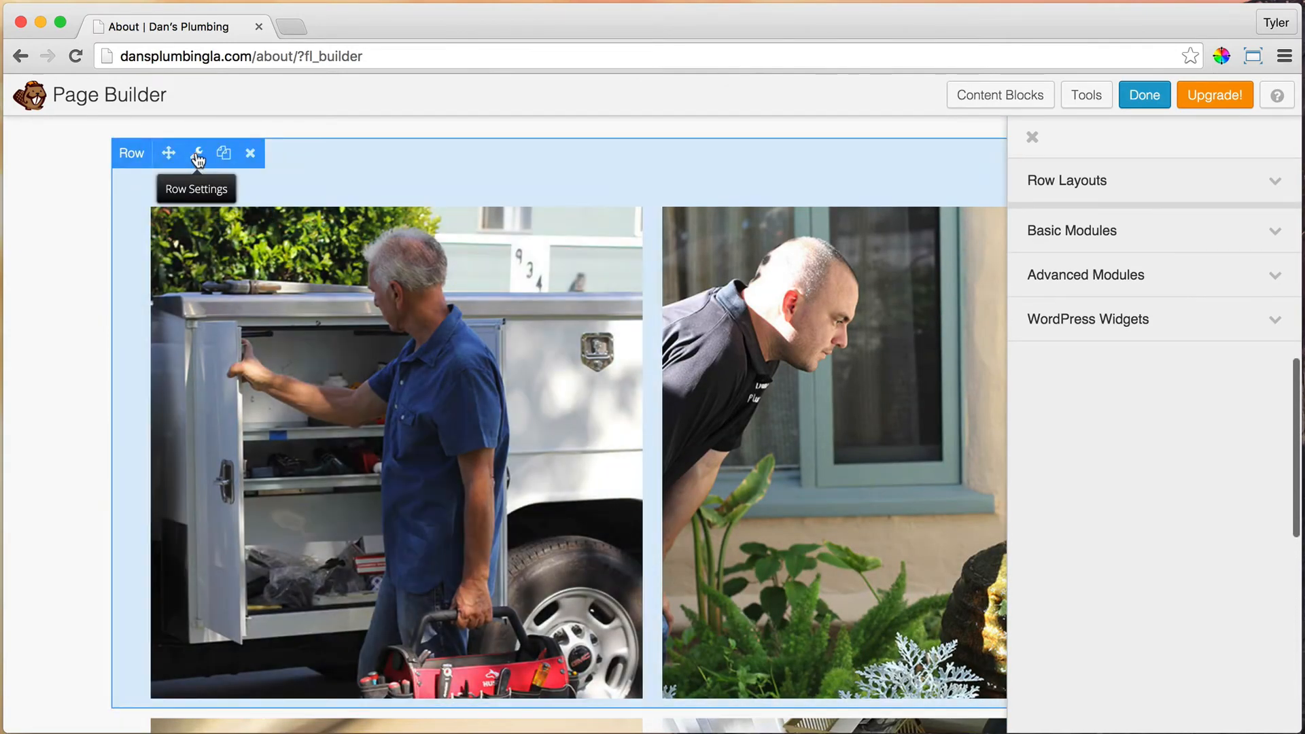
click(222, 153)
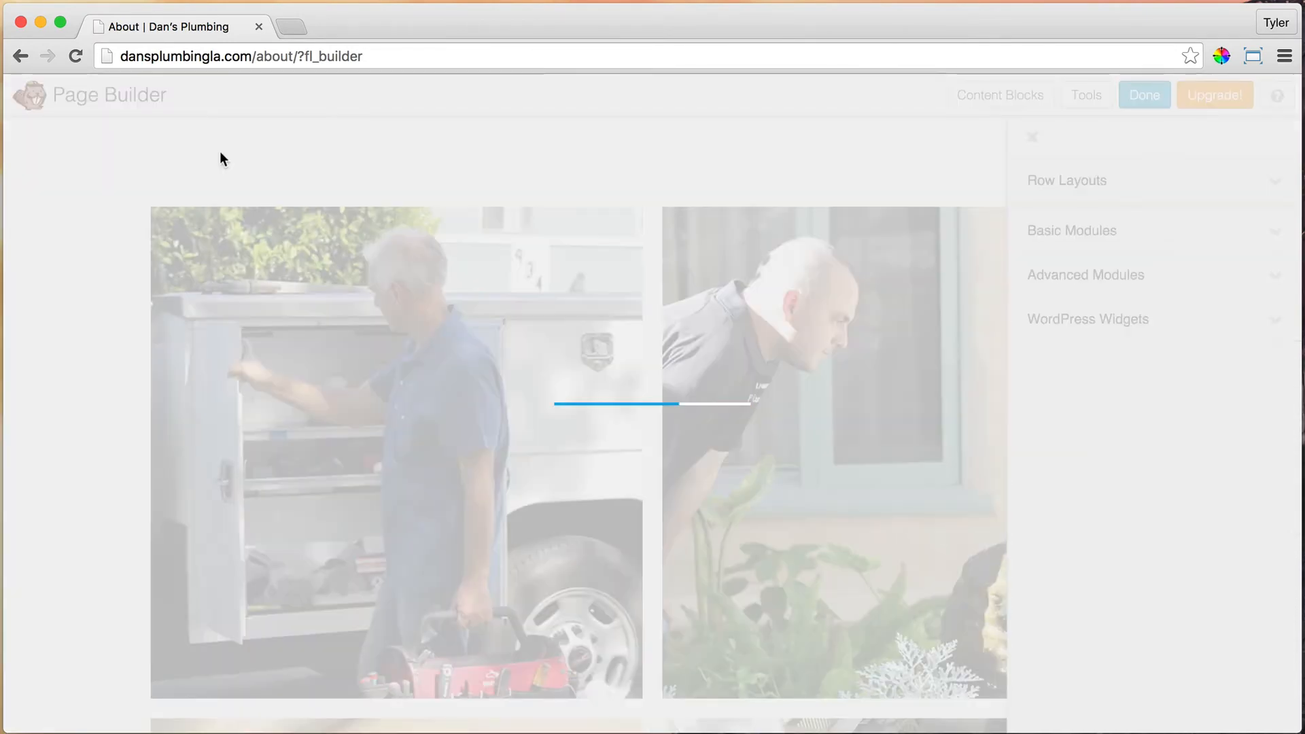
scroll(220, 158, down, 8)
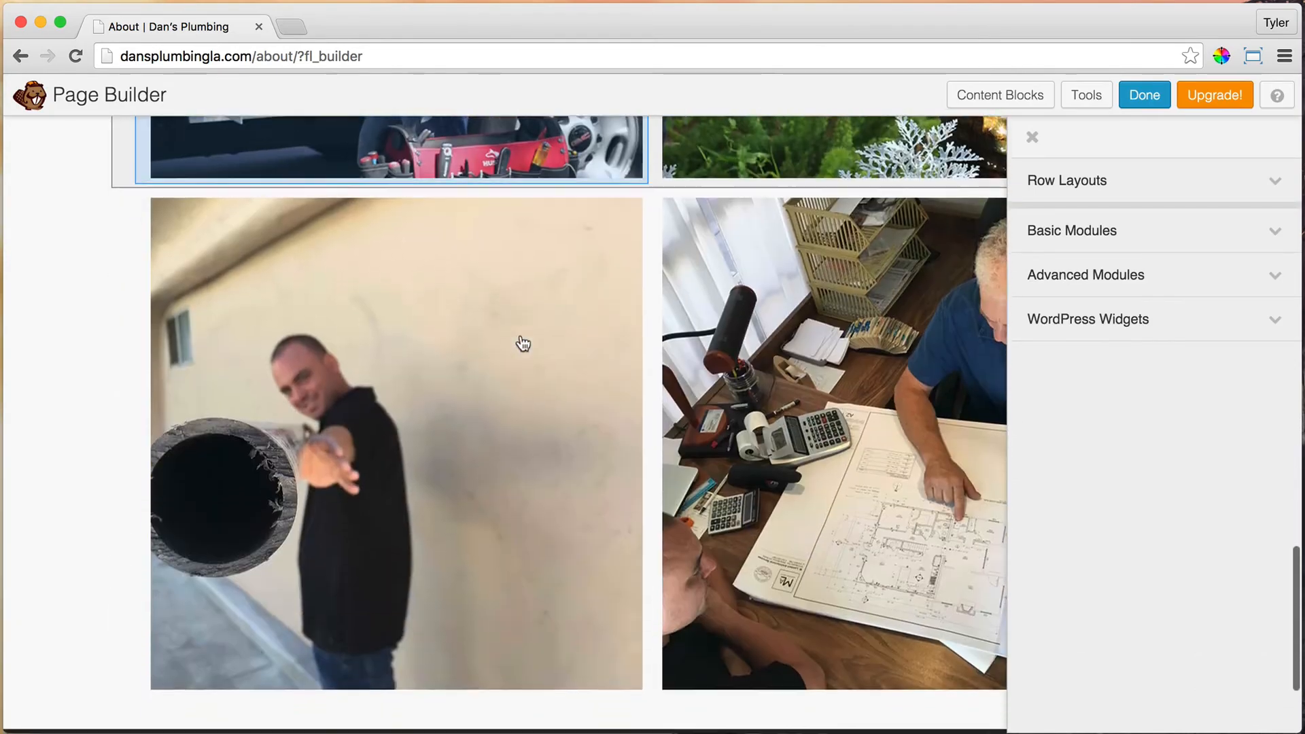
scroll(163, 188, up, 2)
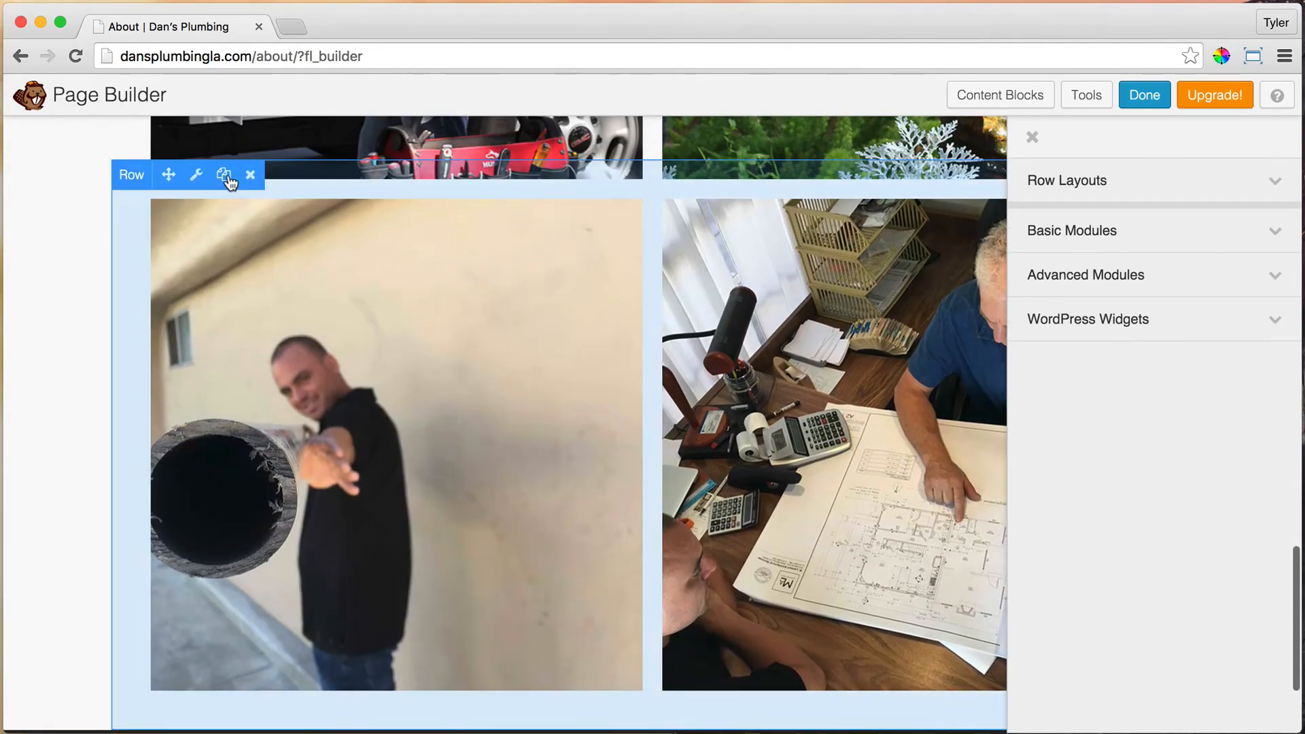
click(227, 178)
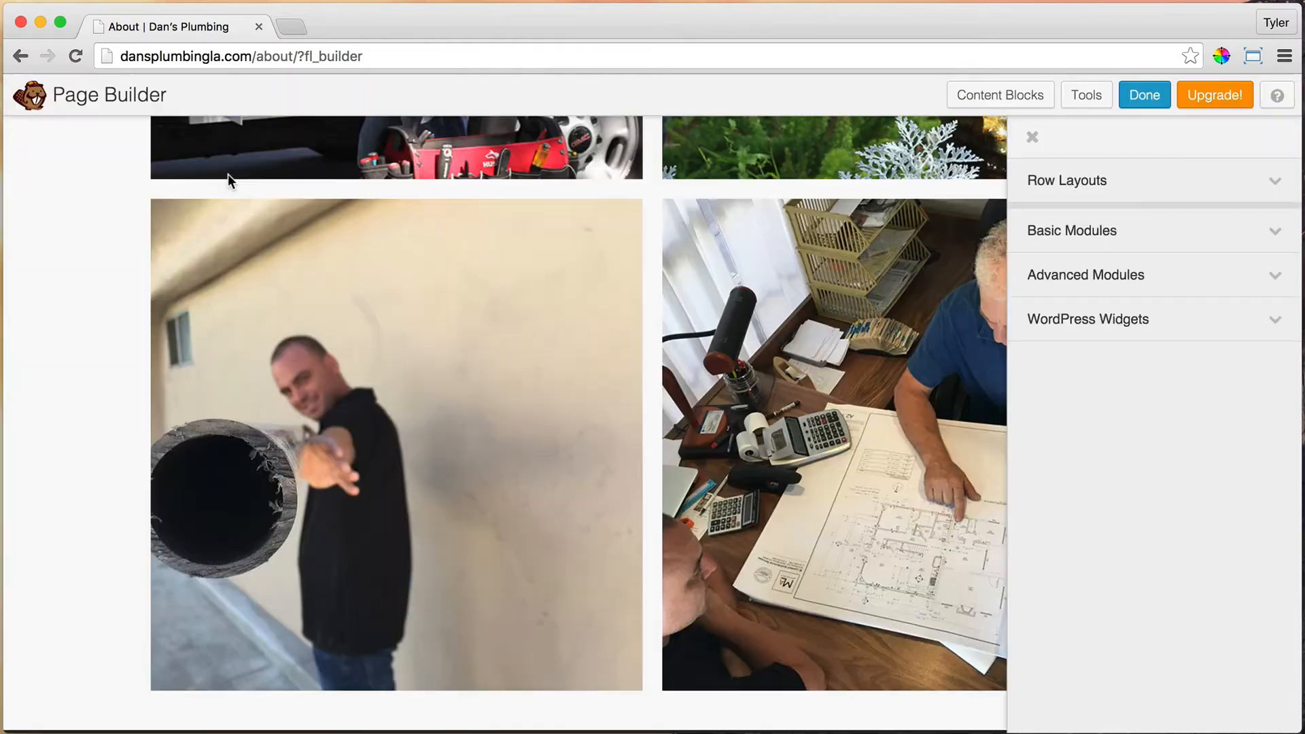
scroll(319, 234, up, 10)
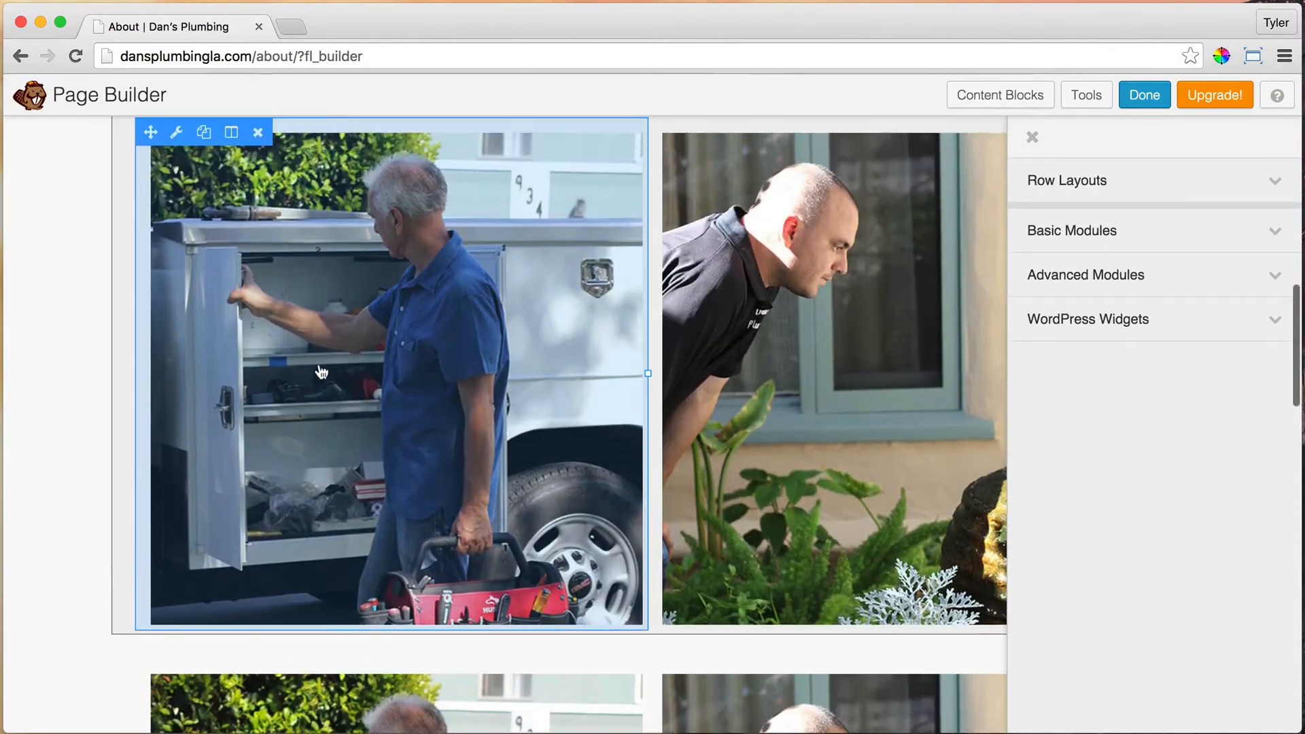
scroll(328, 288, up, 3)
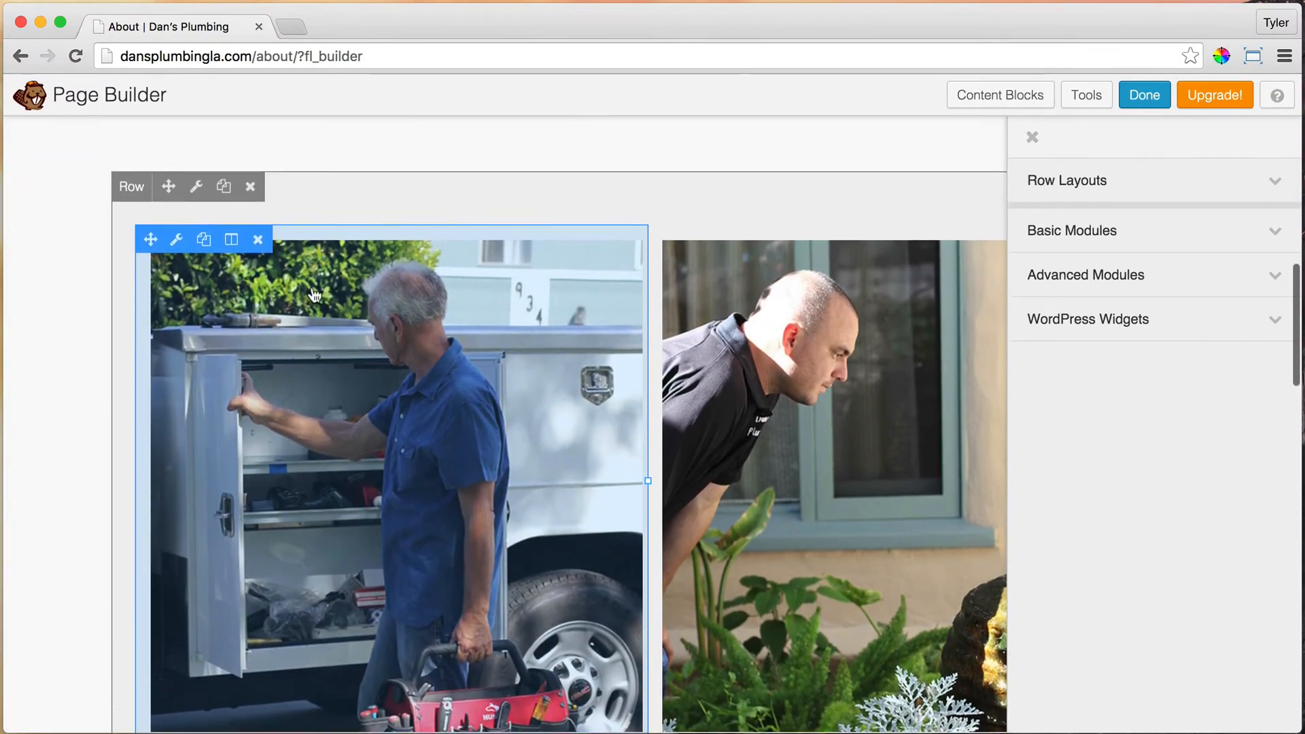
click(199, 217)
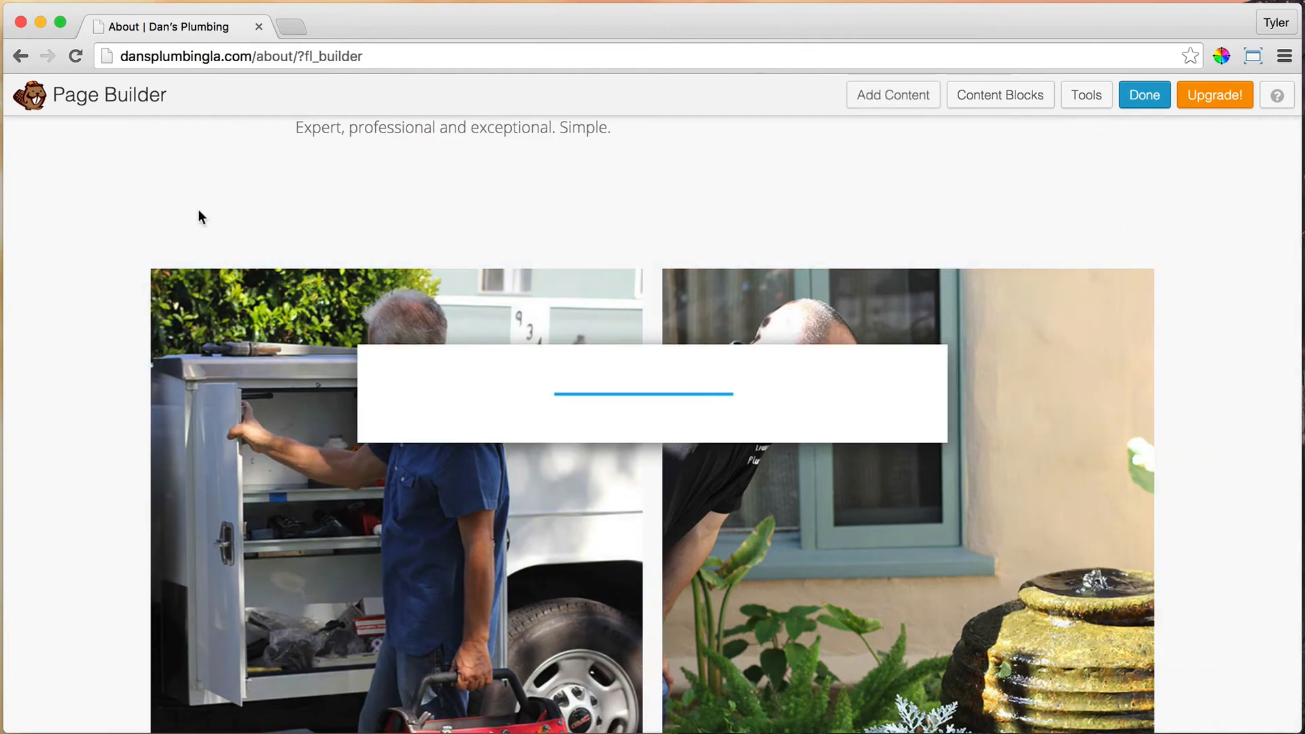
Step: Set the first truck photo row to display on Large & Medium Devices Only
click(493, 198)
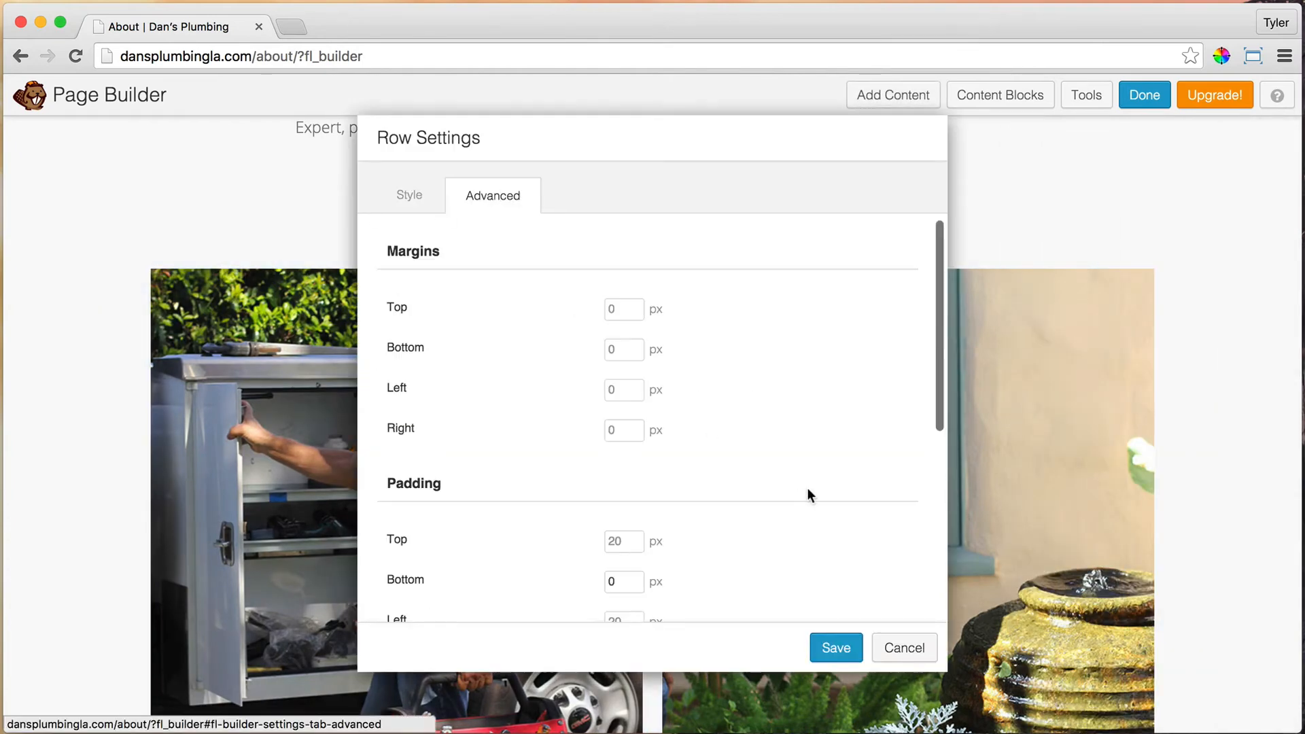
scroll(810, 485, down, 5)
click(700, 405)
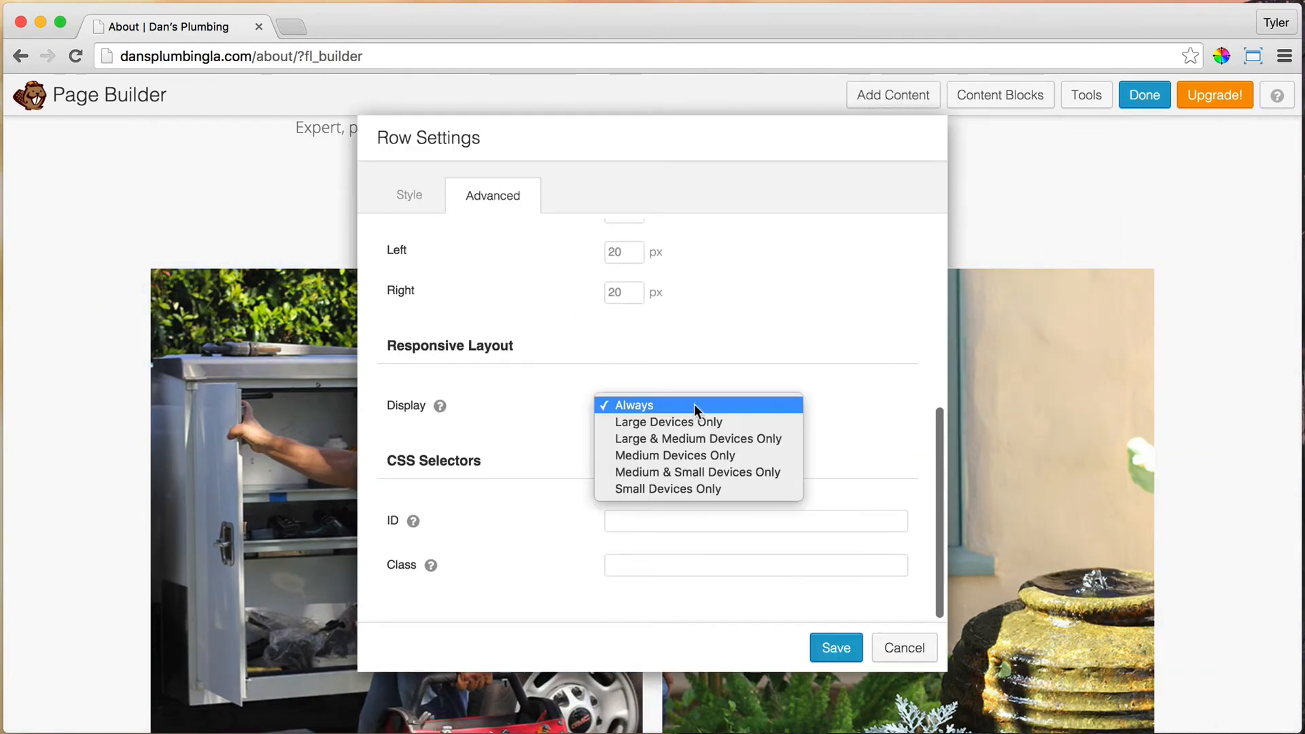
click(706, 439)
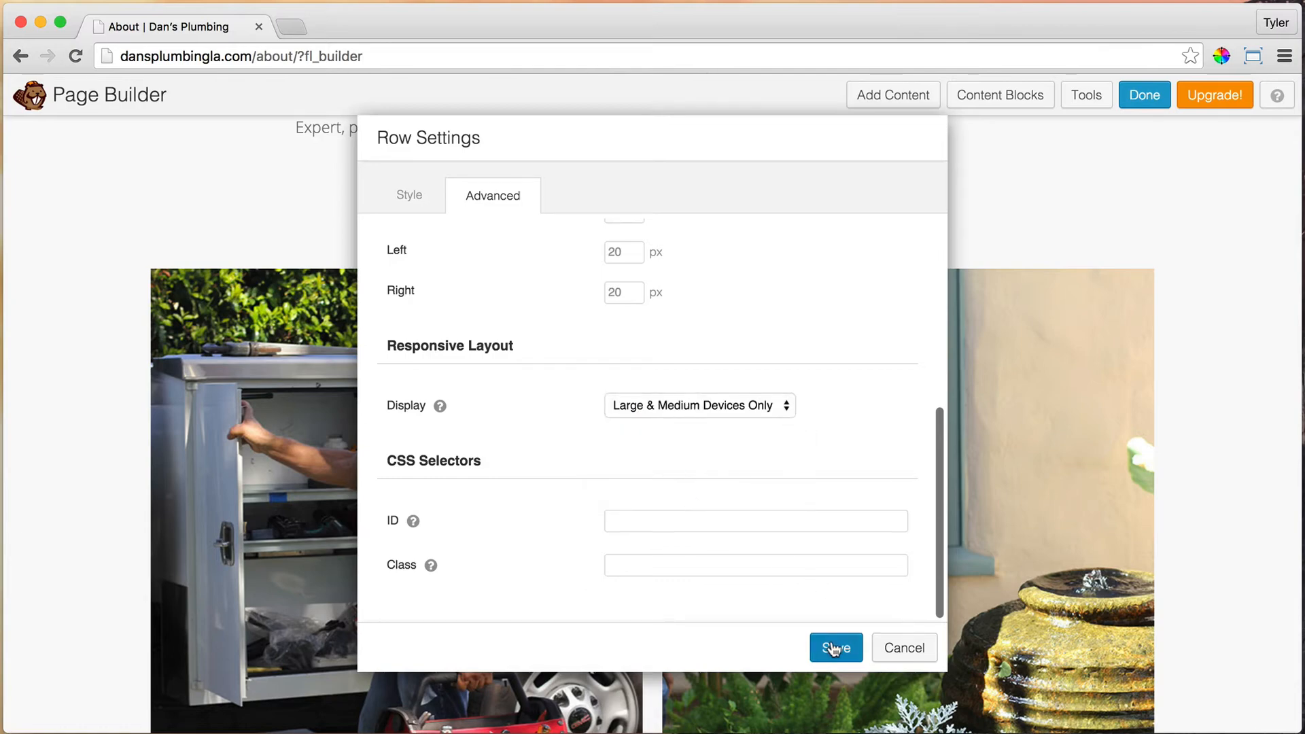
click(835, 648)
scroll(711, 414, down, 5)
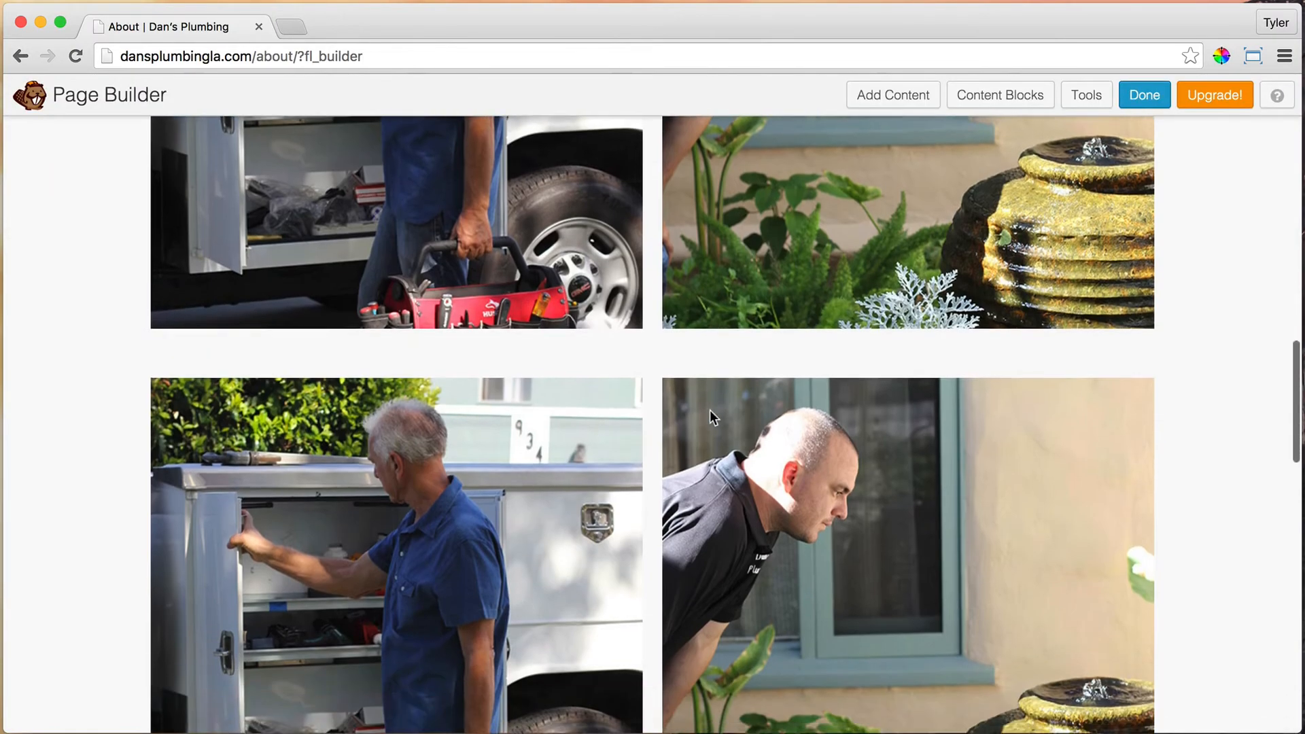
scroll(710, 409, down, 3)
Step: Set the duplicated truck photo row to display on Small Devices Only
click(195, 193)
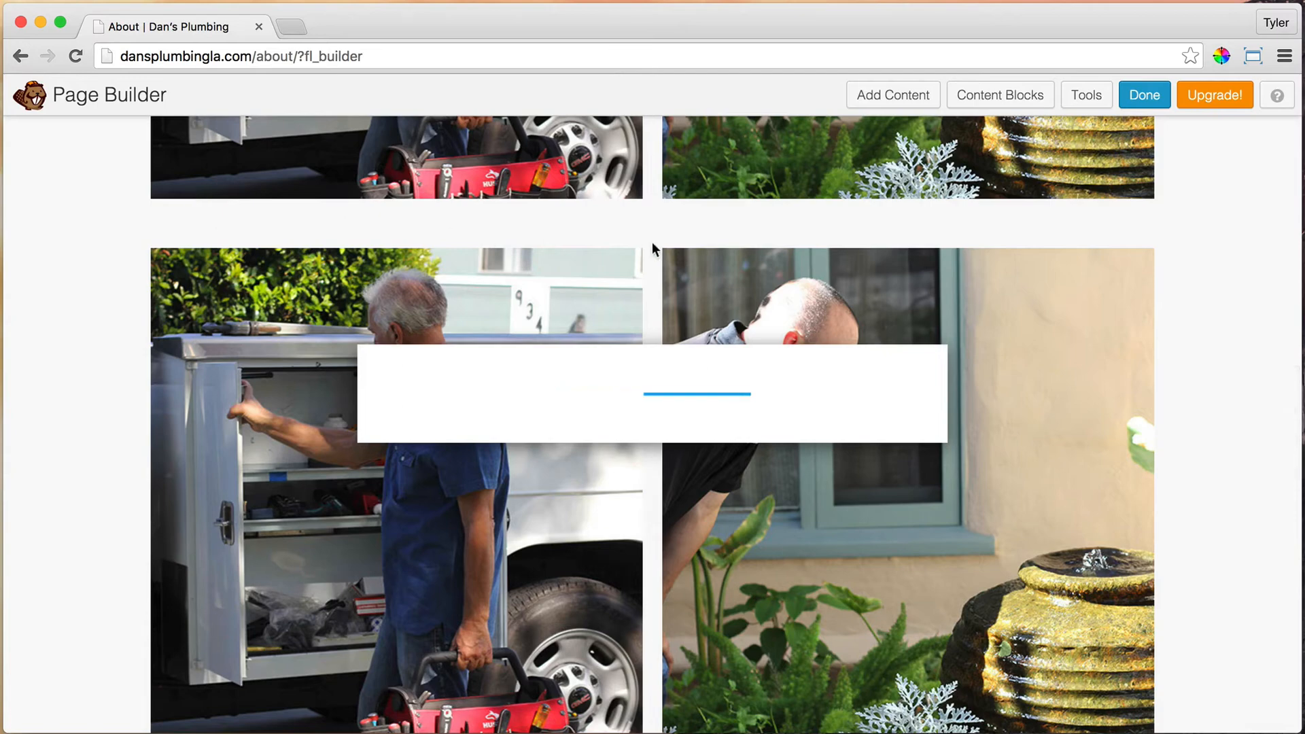
click(523, 204)
scroll(734, 374, down, 5)
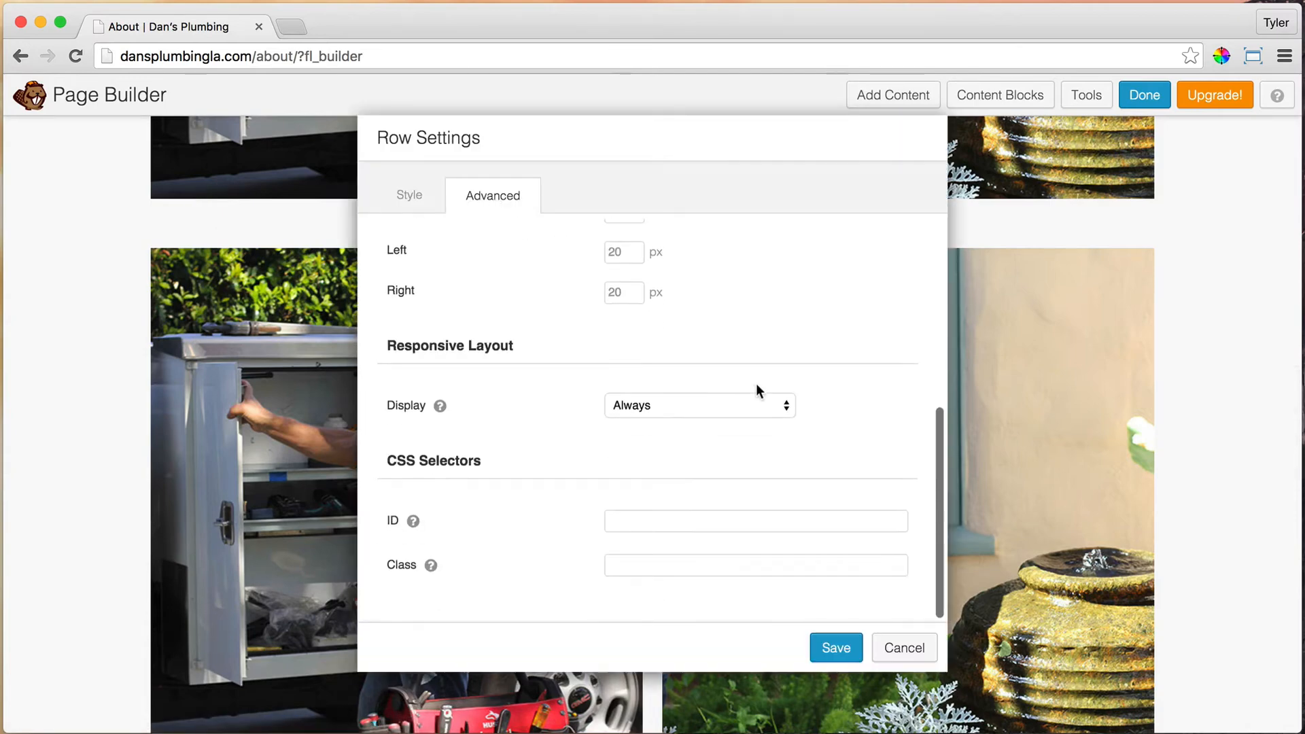
click(696, 406)
click(679, 488)
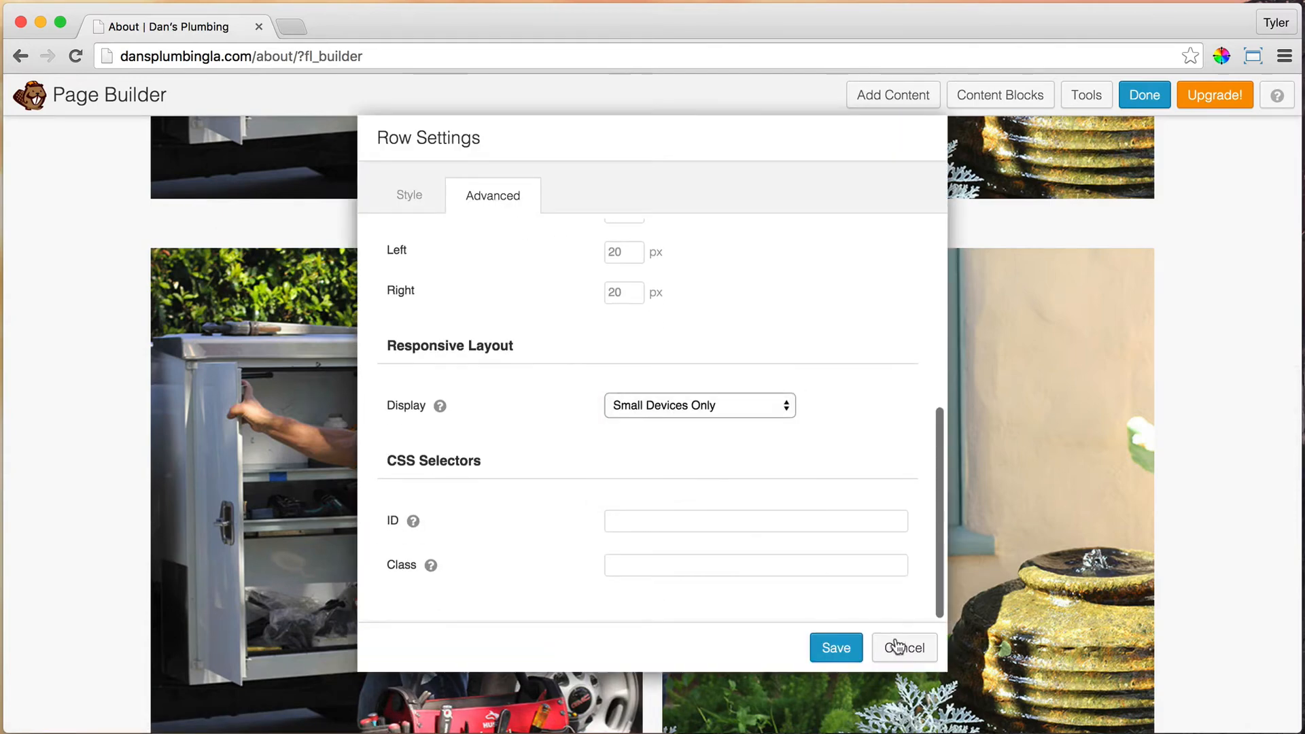
click(834, 646)
scroll(276, 371, down, 5)
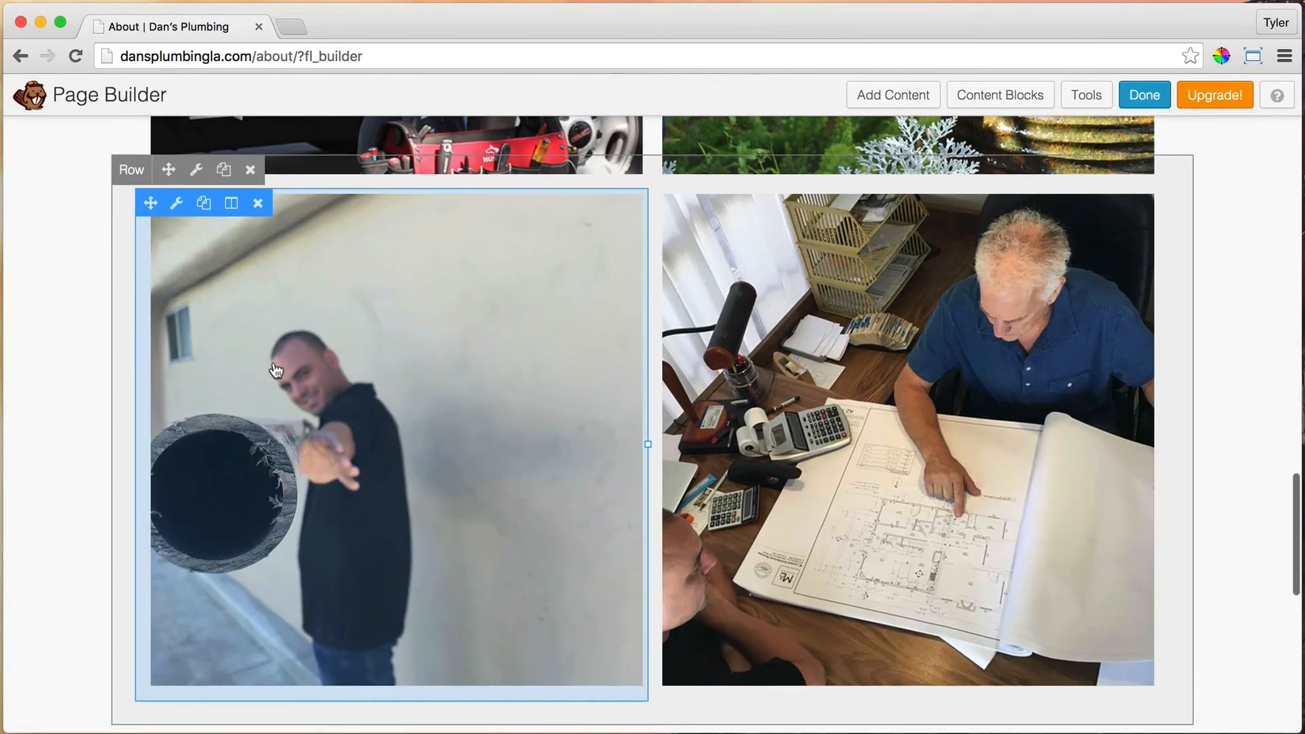
Step: Set the pipe-and-blueprint photo row to display on Large & Medium Devices Only
click(196, 169)
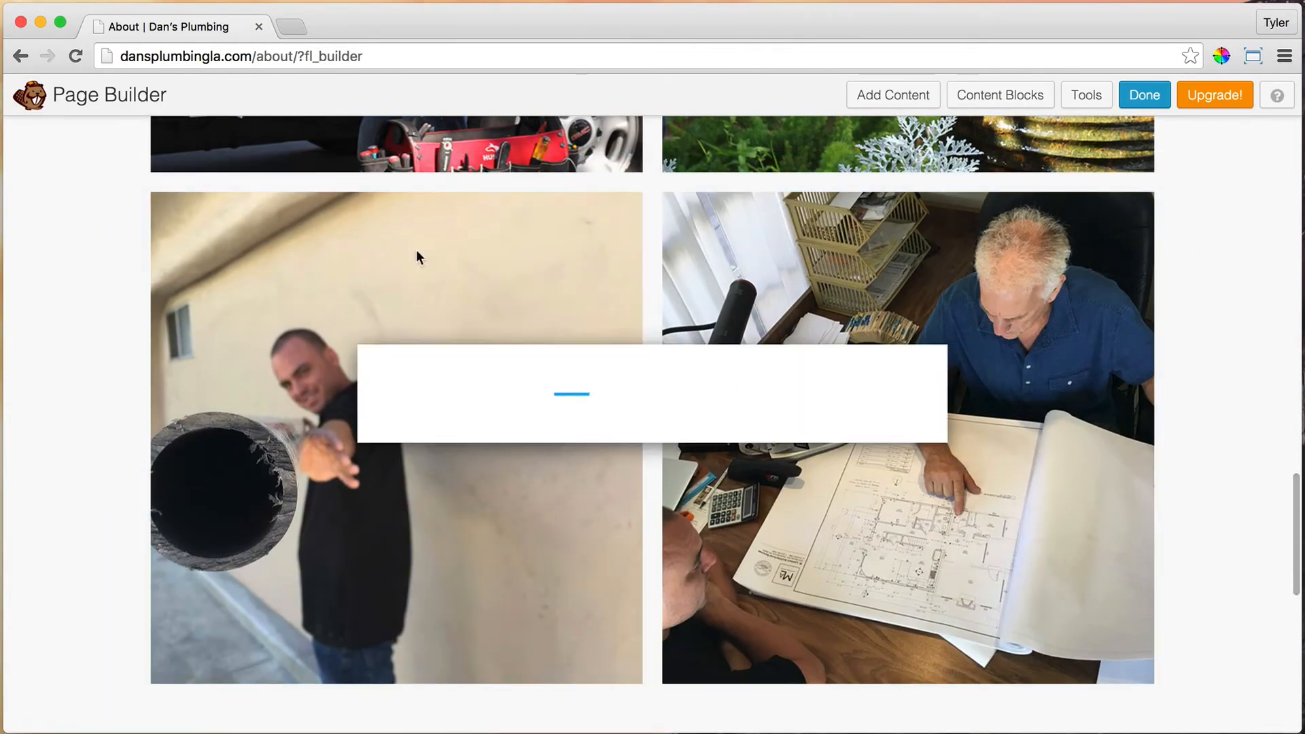
click(533, 204)
scroll(720, 442, down, 5)
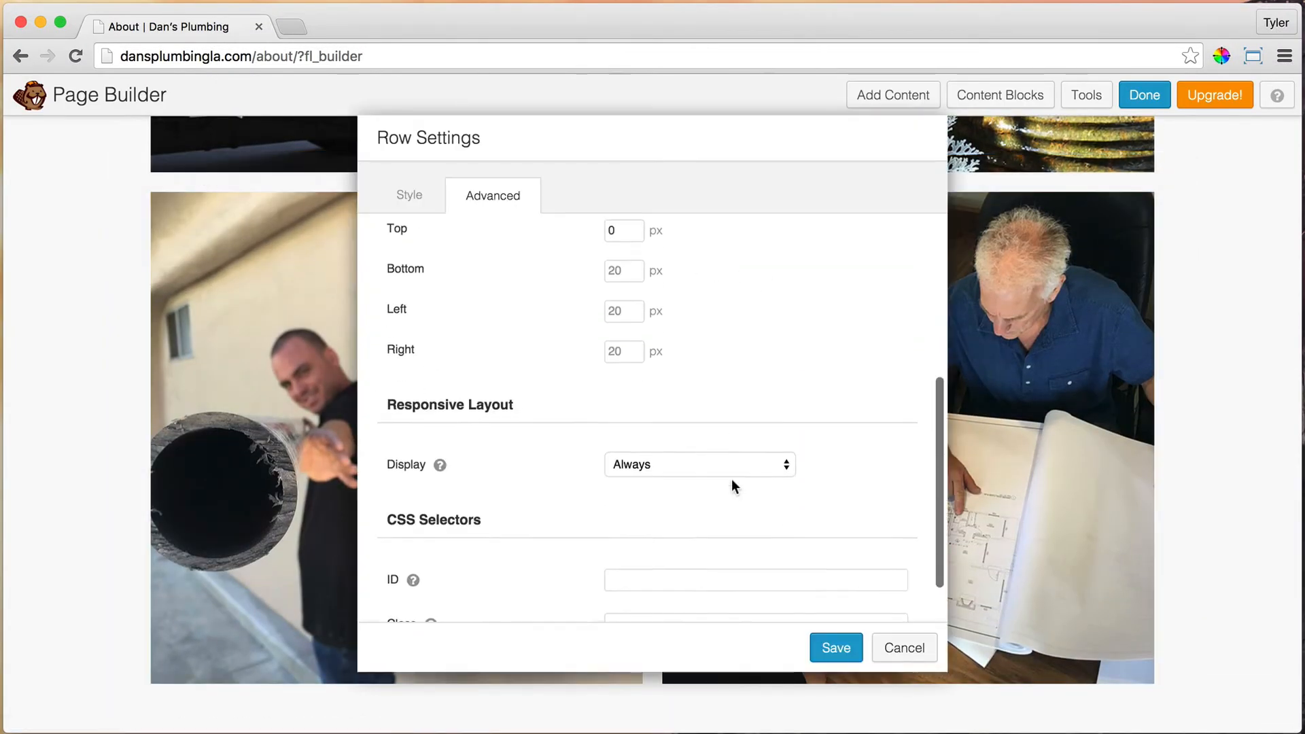
click(700, 459)
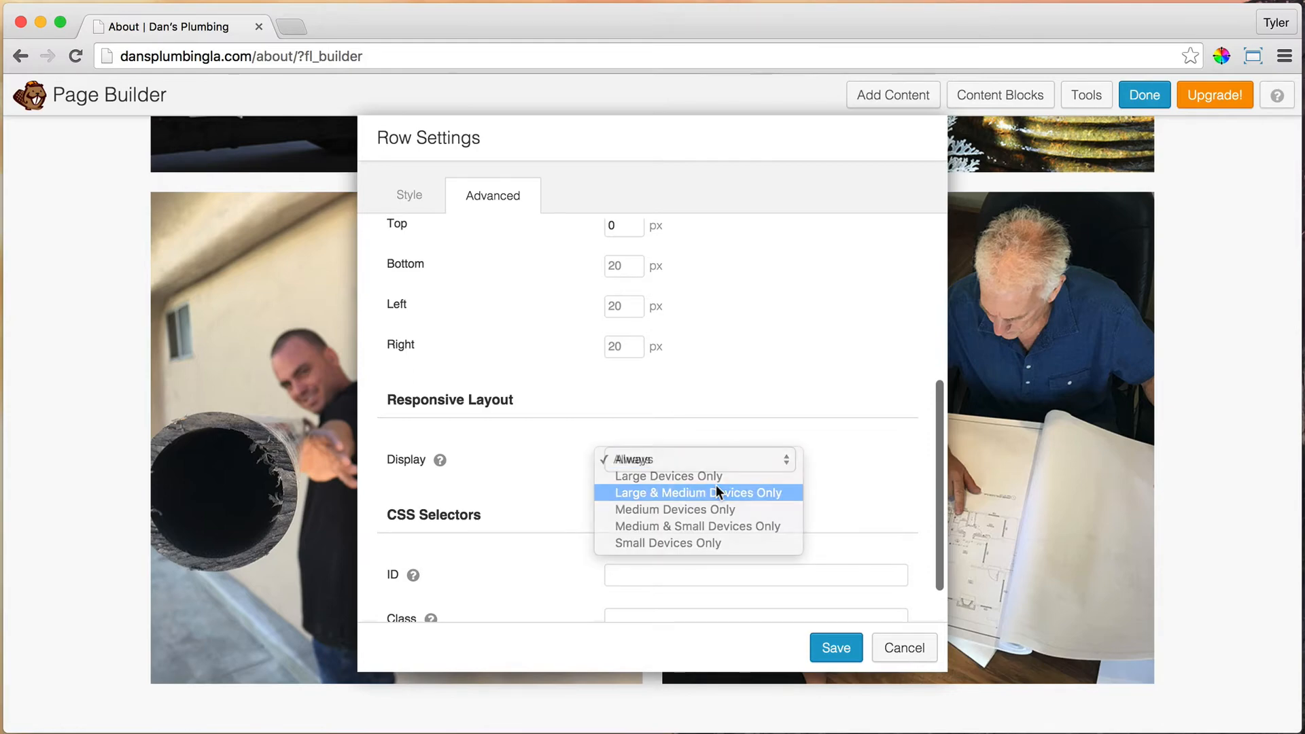
click(715, 484)
click(836, 647)
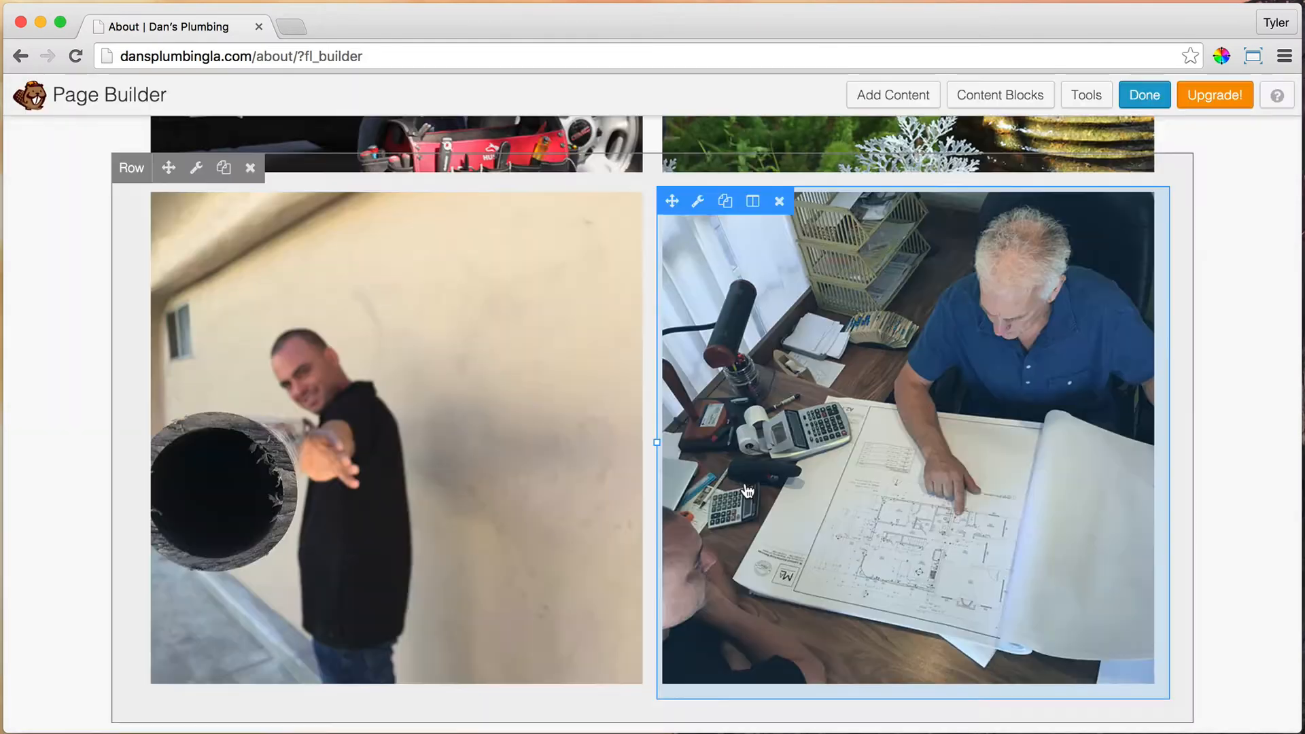
scroll(748, 491, down, 10)
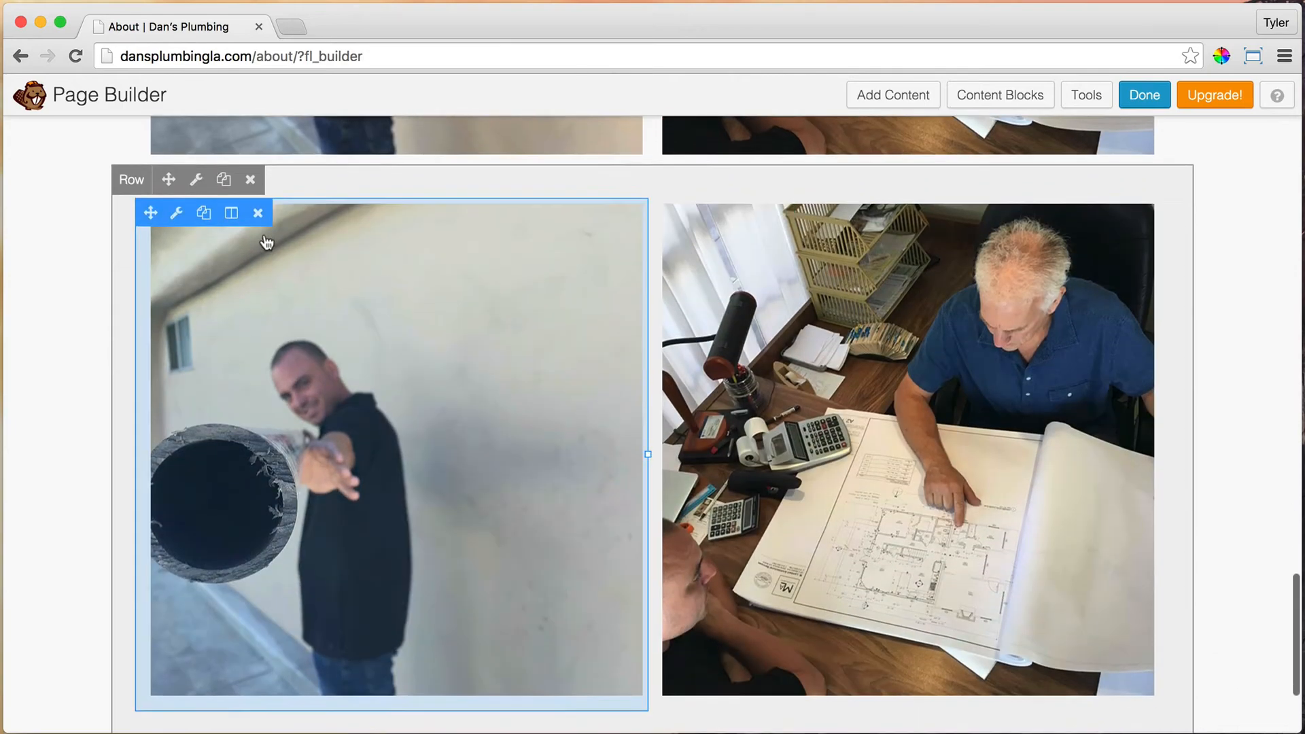
Step: Set the next pipe-and-blueprint photo row to display on Small Devices Only
click(196, 180)
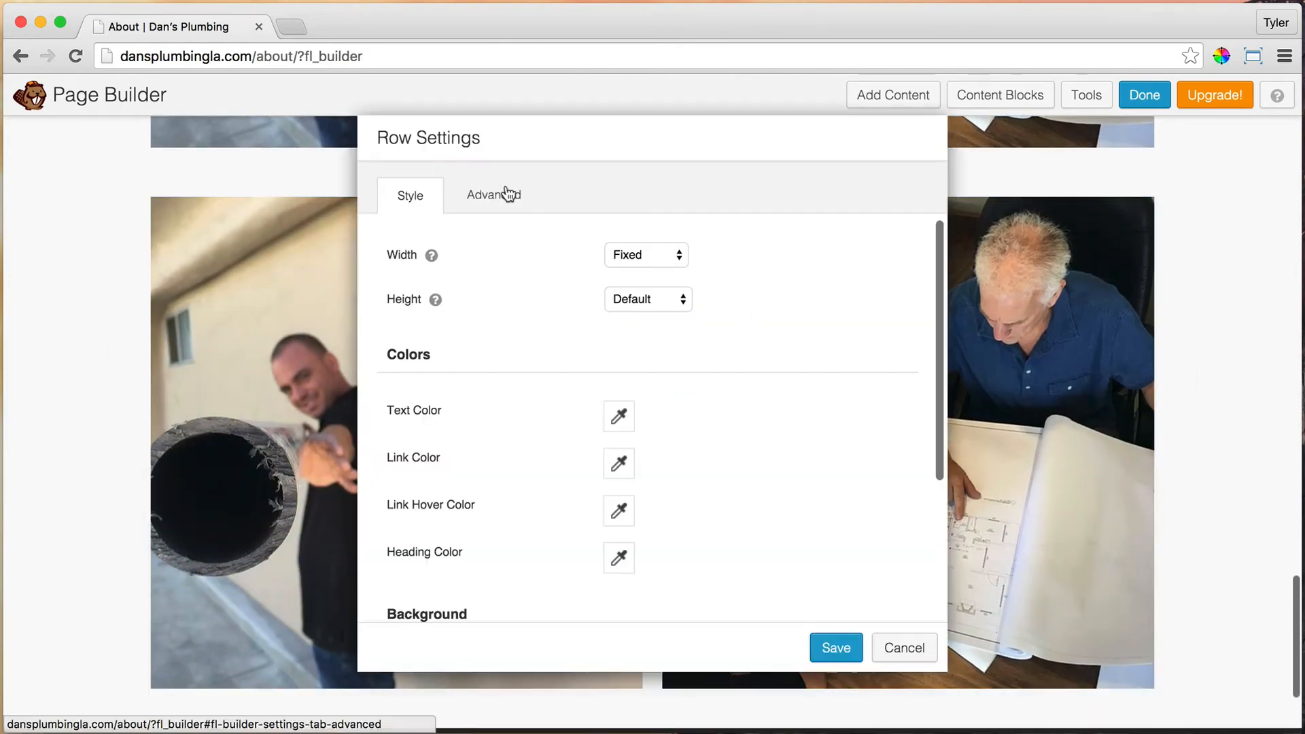
click(506, 194)
scroll(746, 394, down, 6)
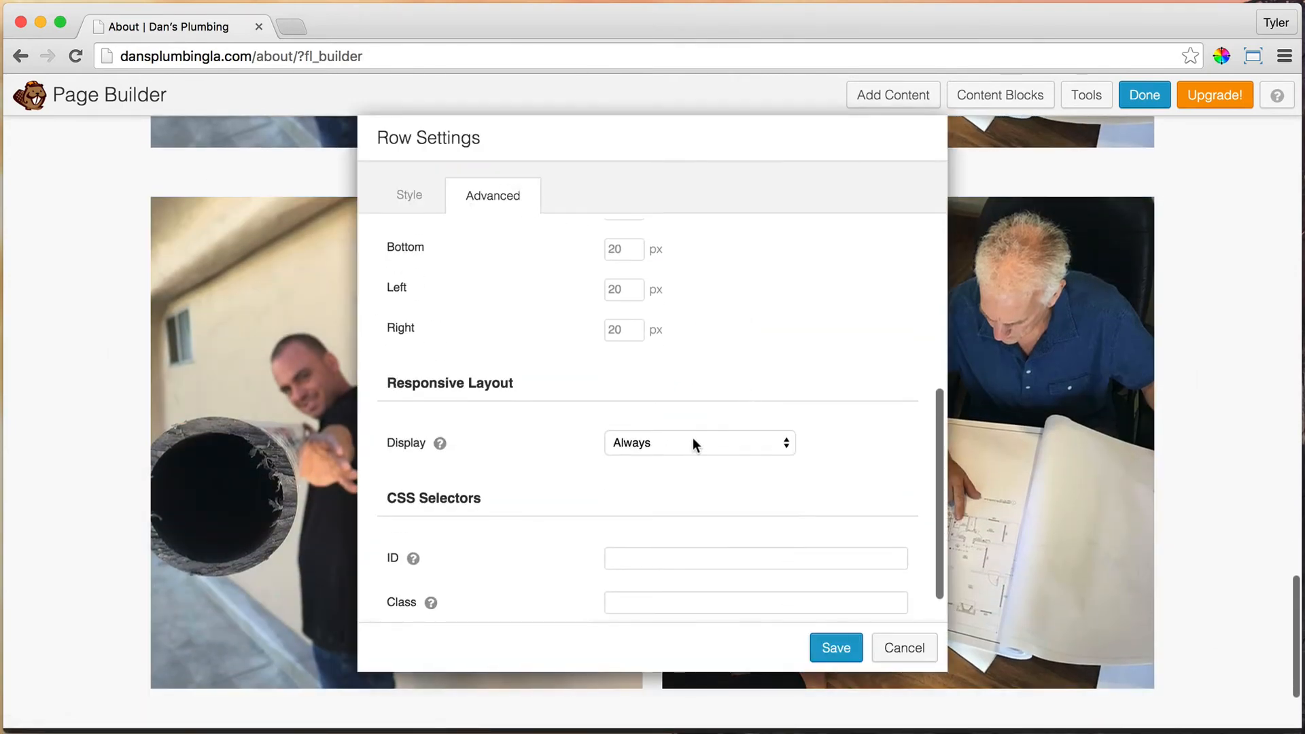
click(692, 443)
click(687, 528)
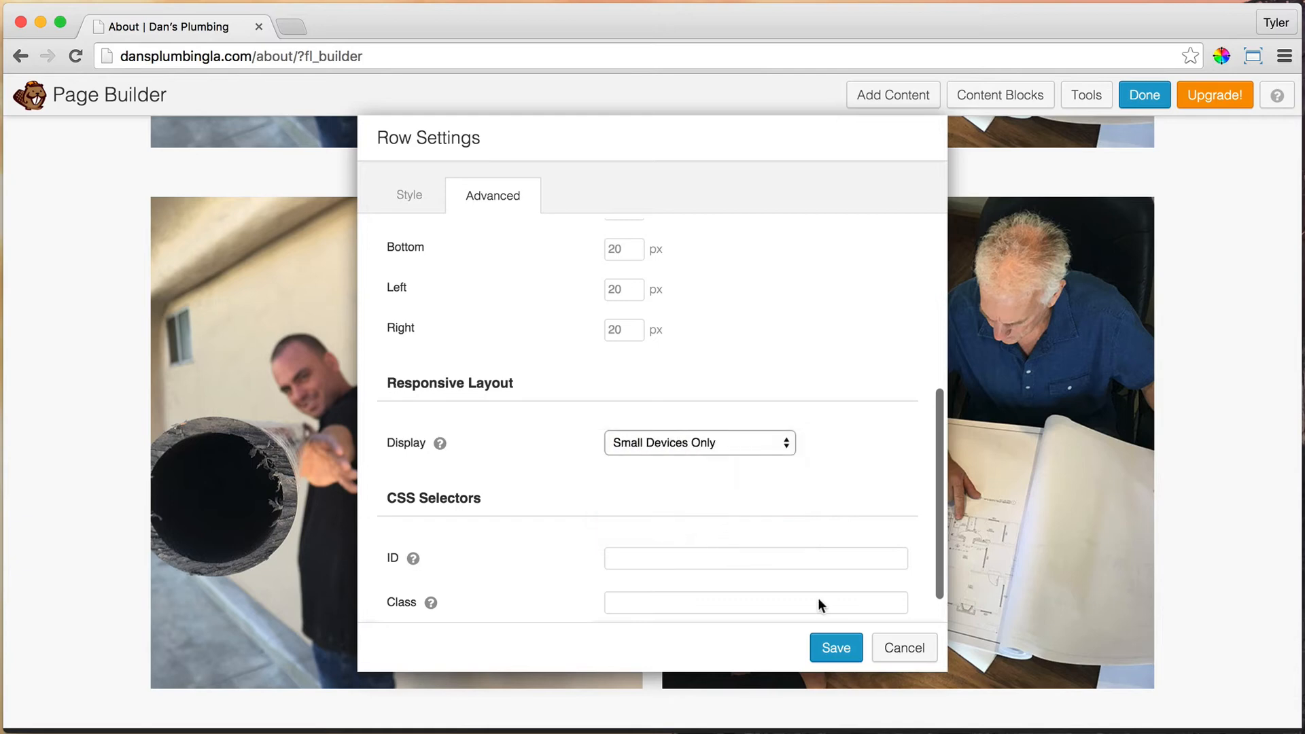
click(834, 648)
scroll(694, 527, down, 2)
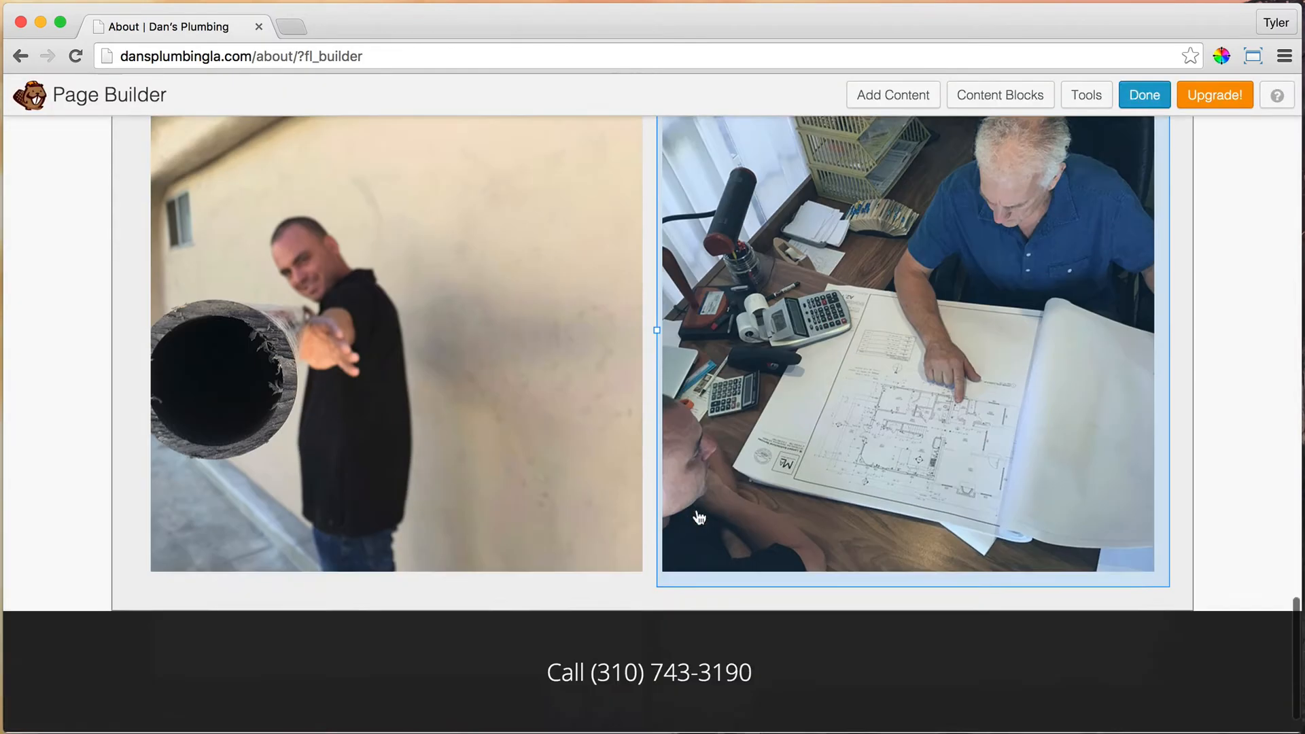
scroll(698, 518, down, 2)
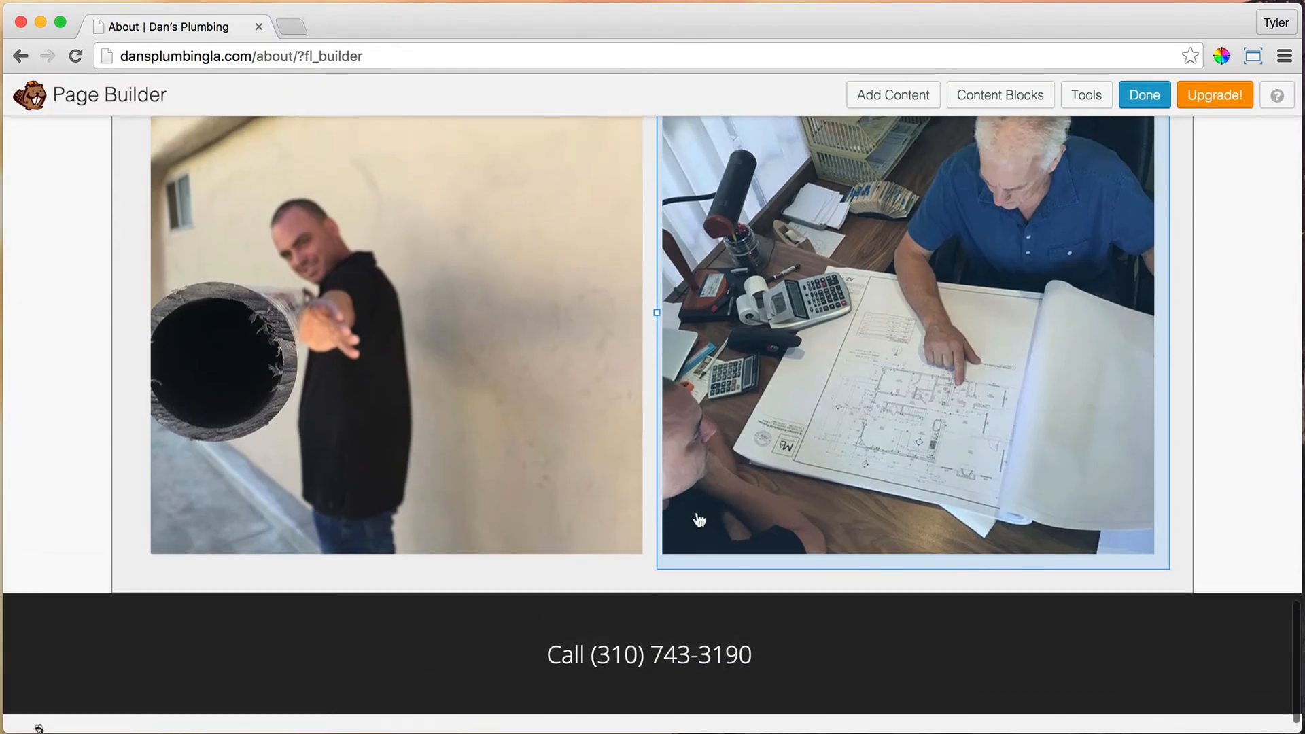
Step: Link the phone number in the footer Call text to a tel: URL and save the module
mouse_move(327, 672)
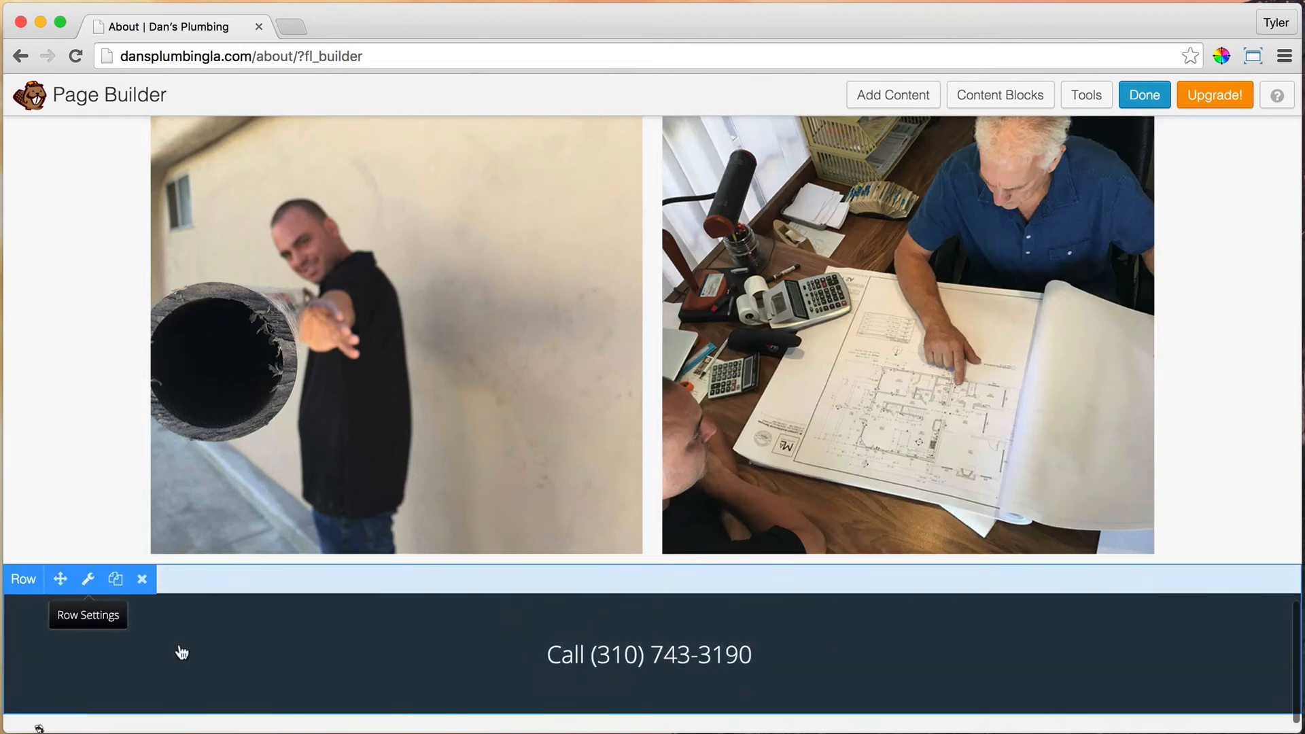
mouse_move(297, 645)
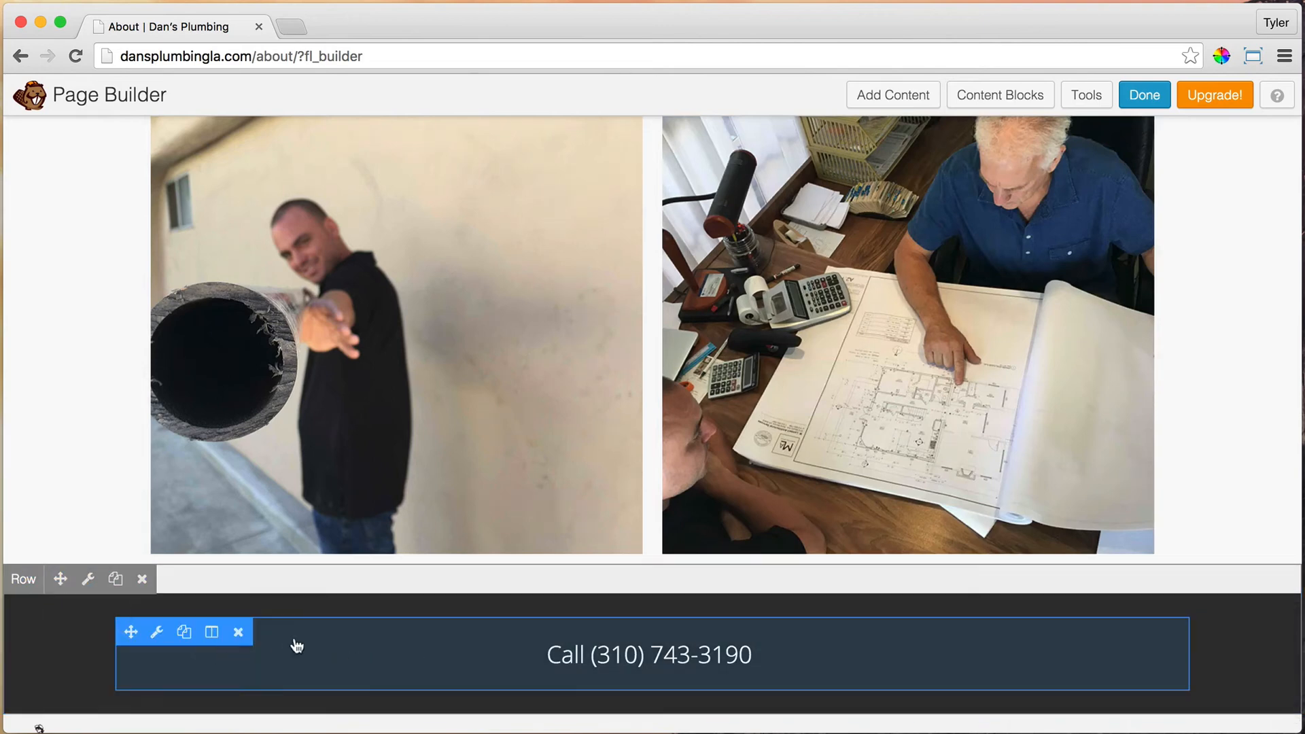
click(160, 633)
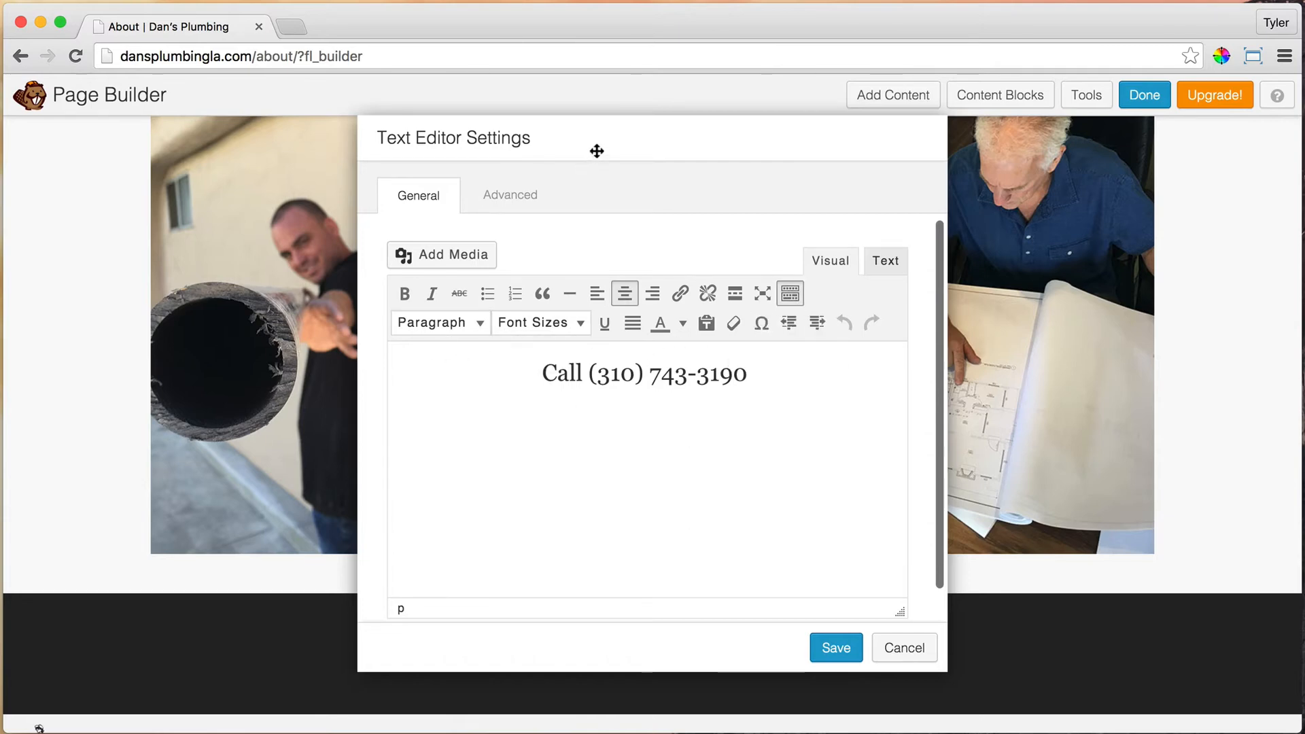
drag(596, 151, 828, 176)
drag(814, 396, 1017, 401)
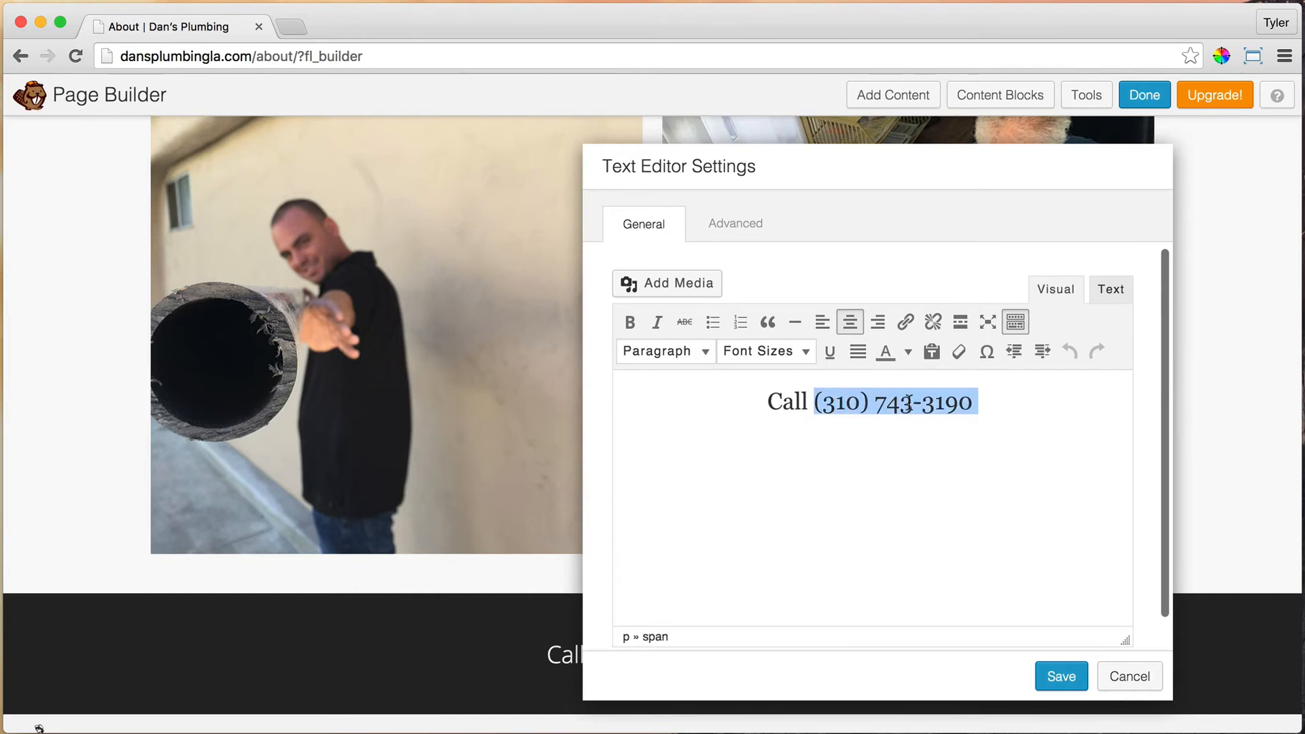
click(905, 321)
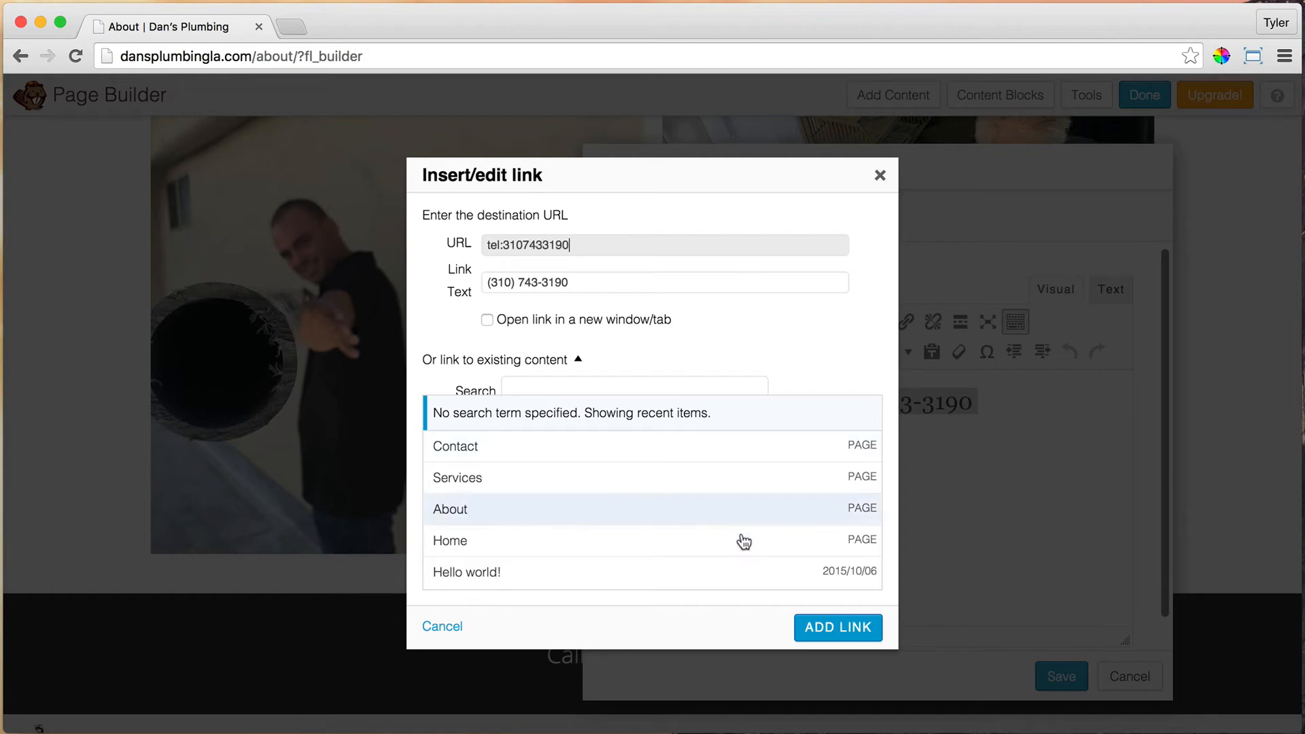
click(840, 626)
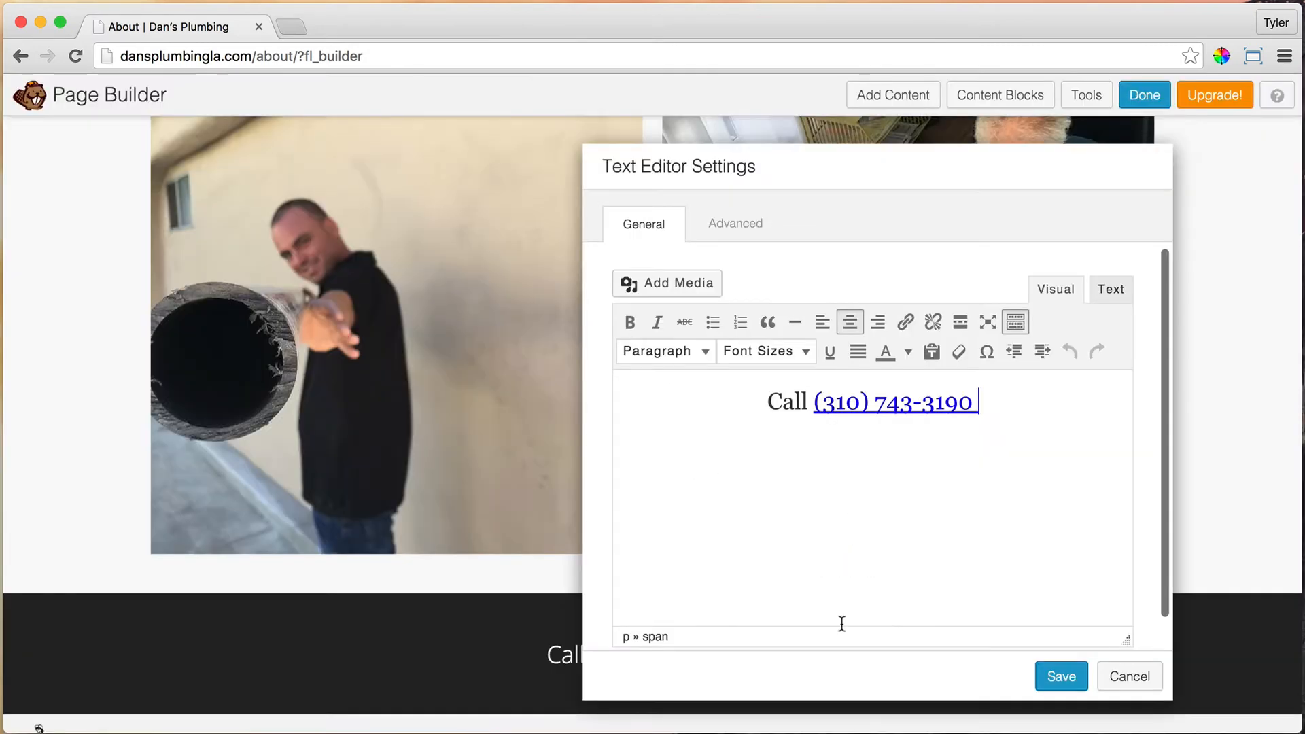
click(1054, 675)
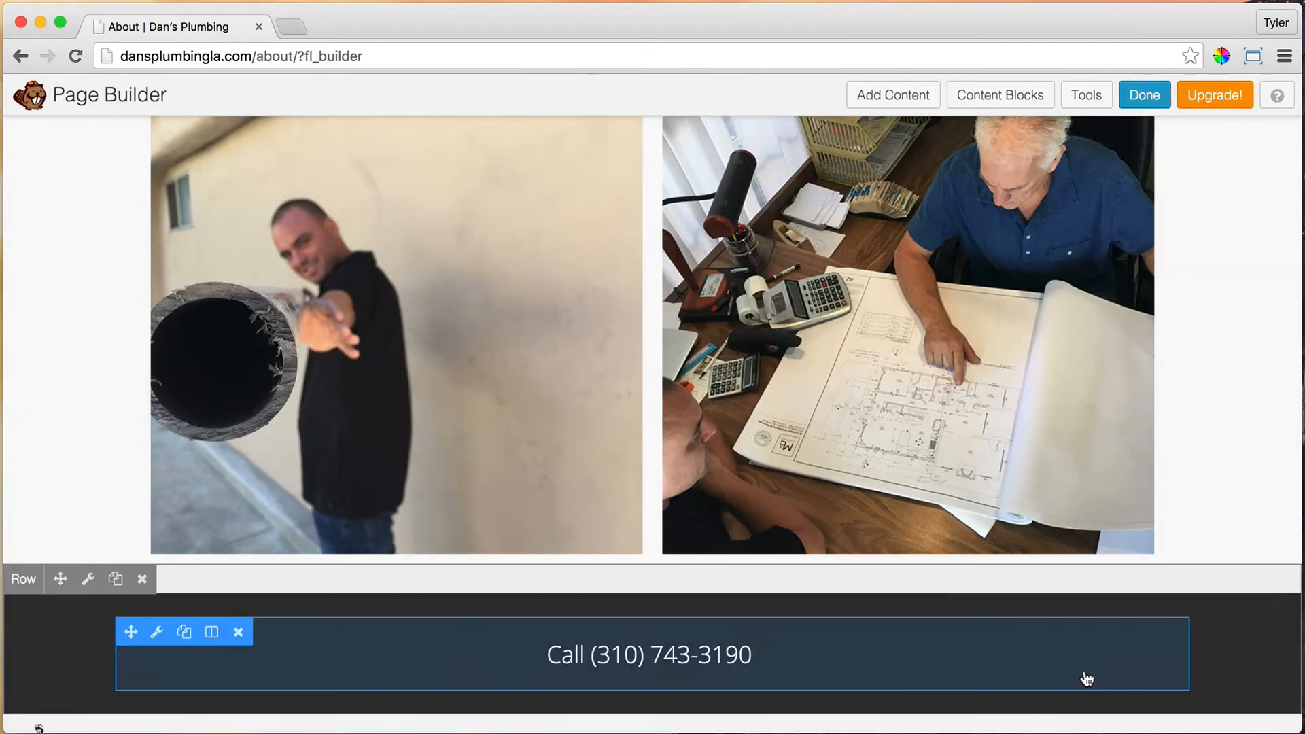
scroll(973, 600, up, 10)
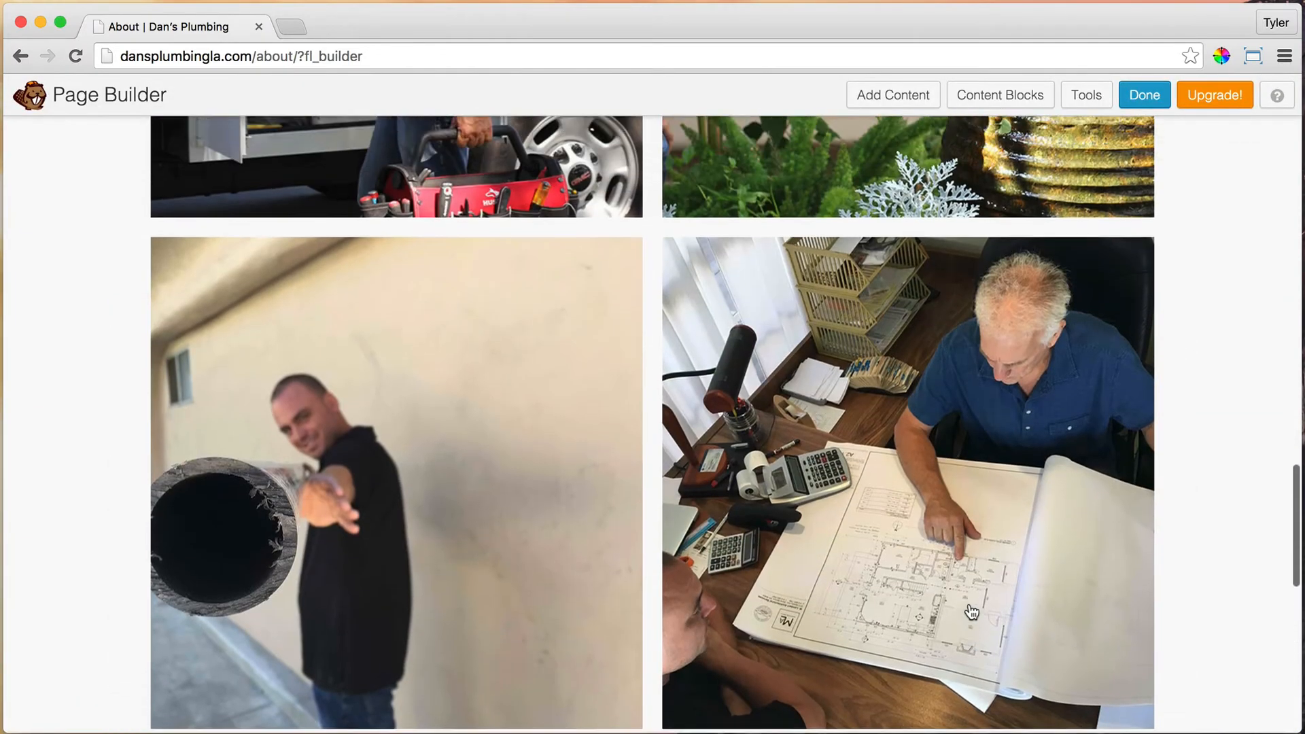
scroll(972, 613, up, 4)
Step: Set the truck photo's margins to 0 and save
scroll(962, 615, down, 5)
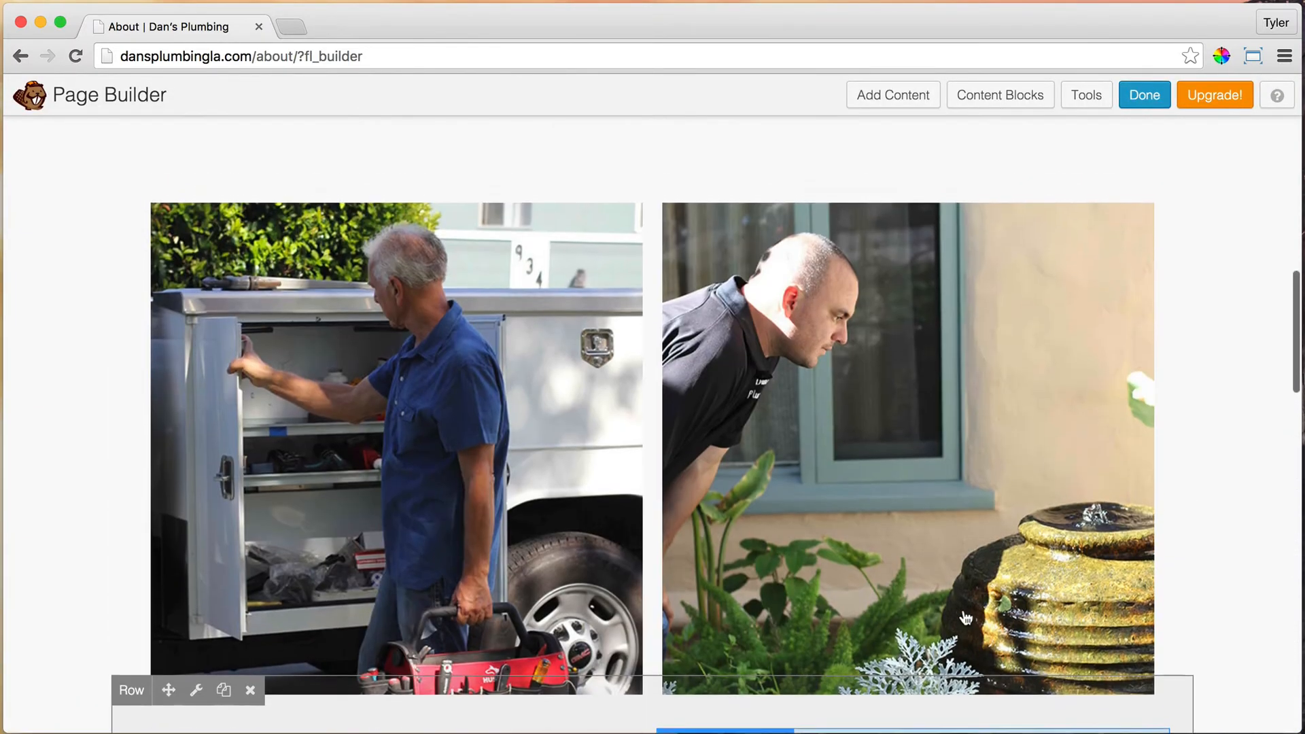
scroll(965, 617, down, 5)
scroll(965, 617, up, 10)
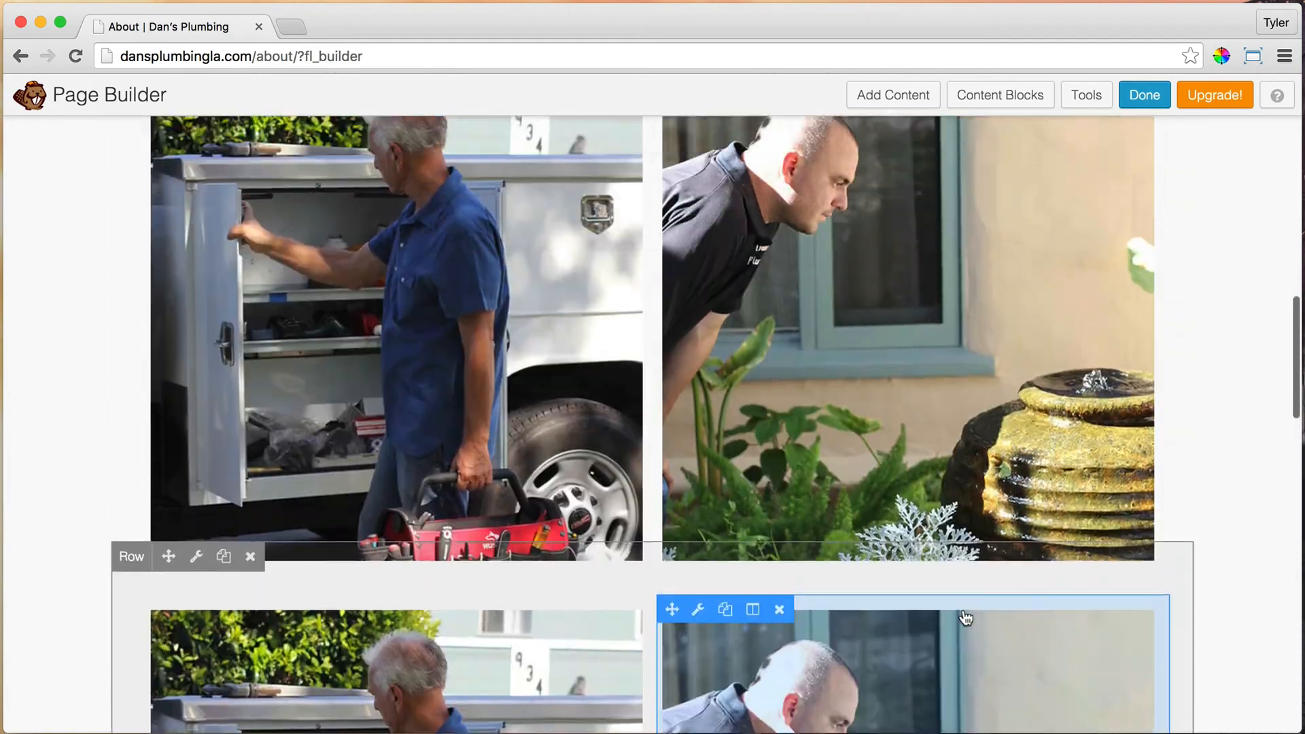
scroll(965, 617, down, 9)
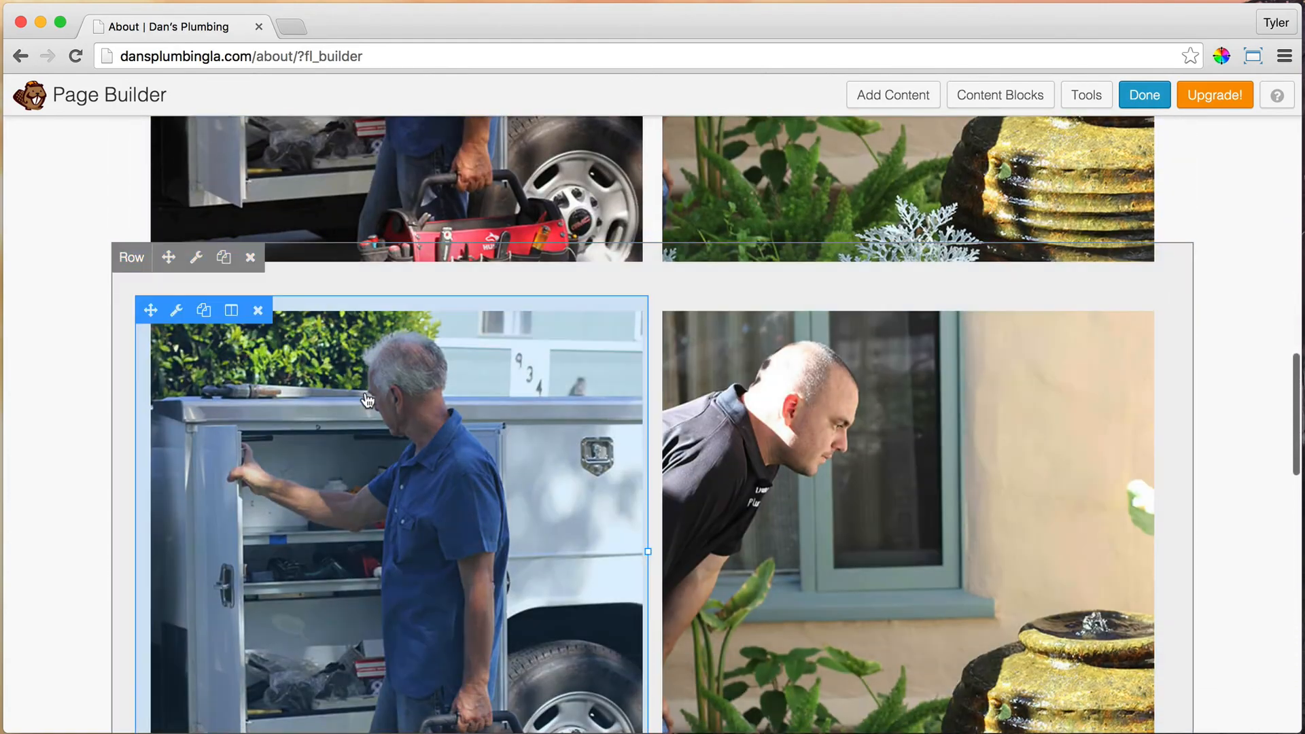
click(177, 313)
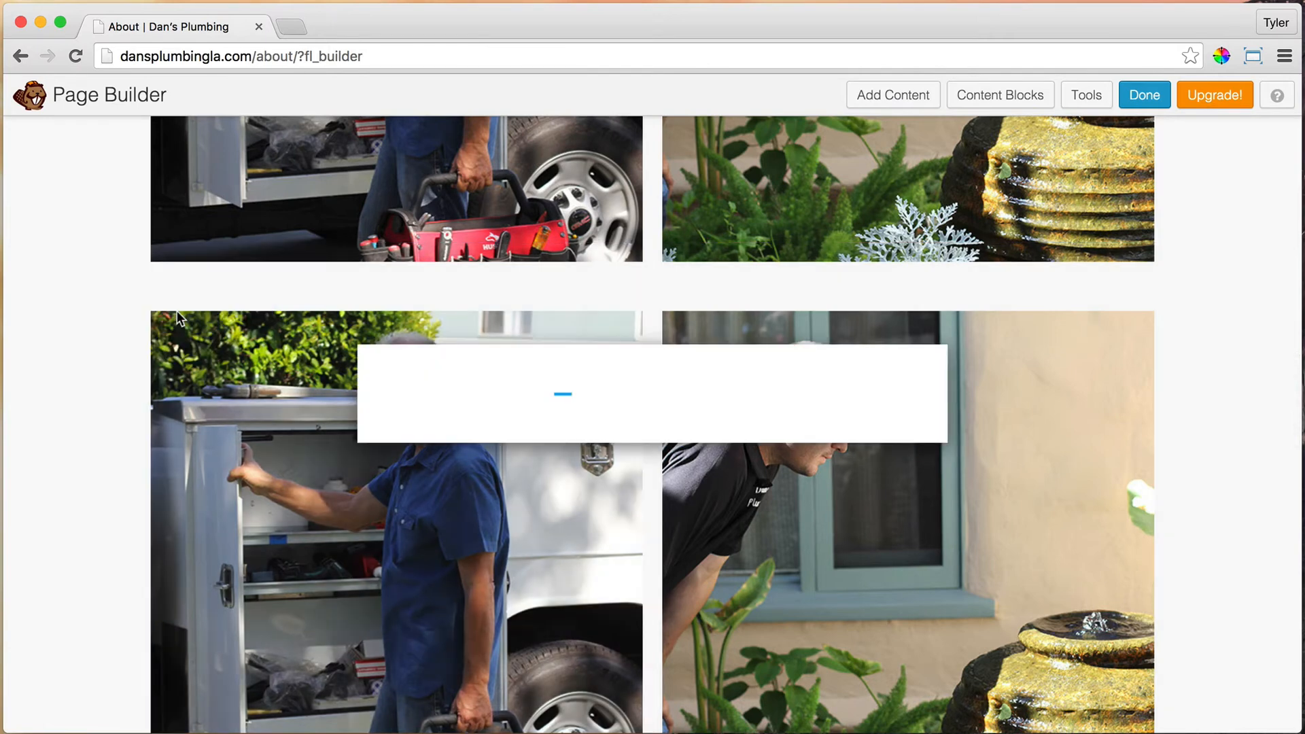
click(510, 199)
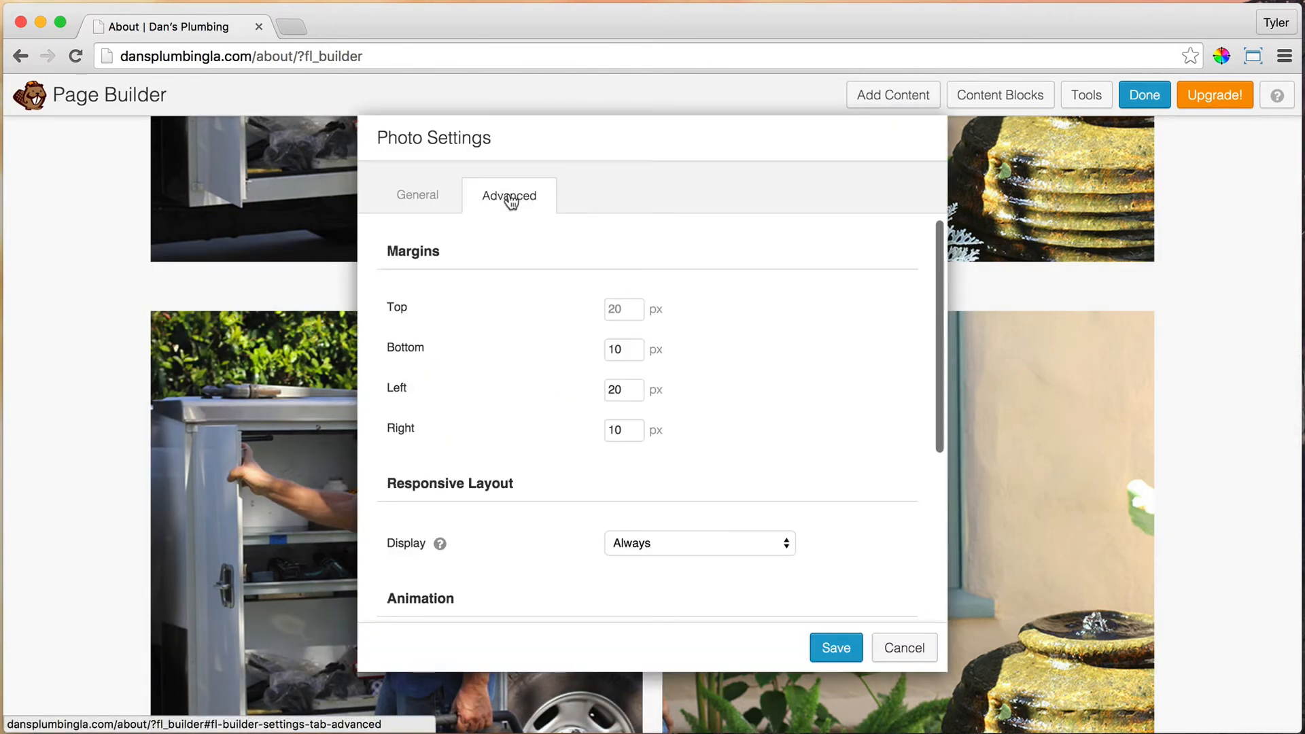
click(626, 309)
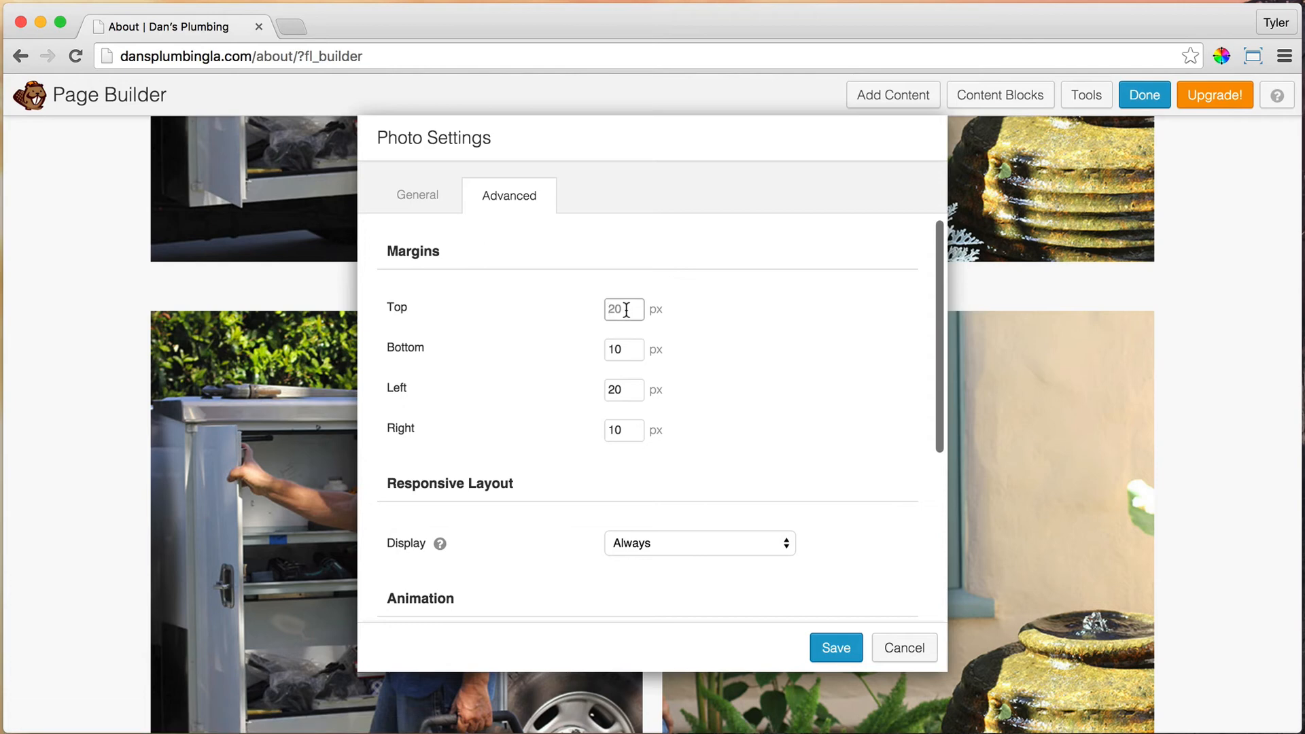
text(0)
key(Tab)
text(0)
key(Tab)
text(0)
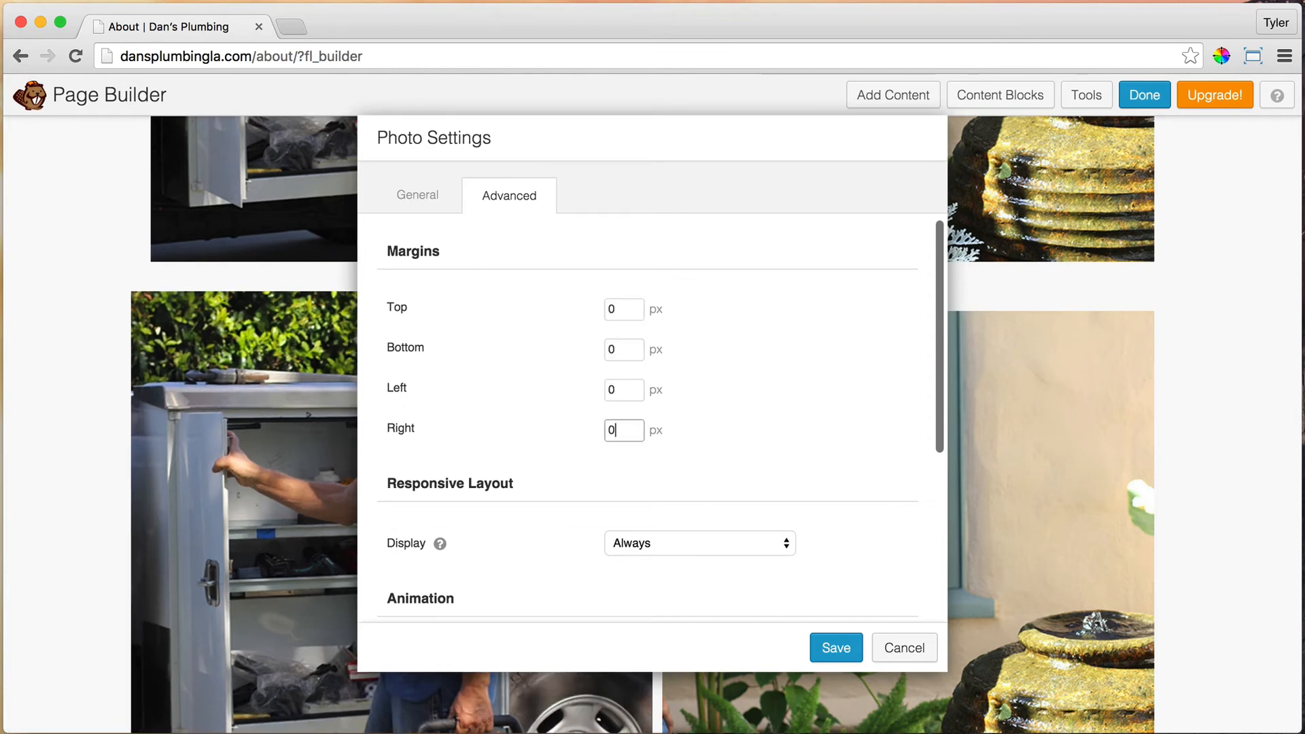
click(821, 646)
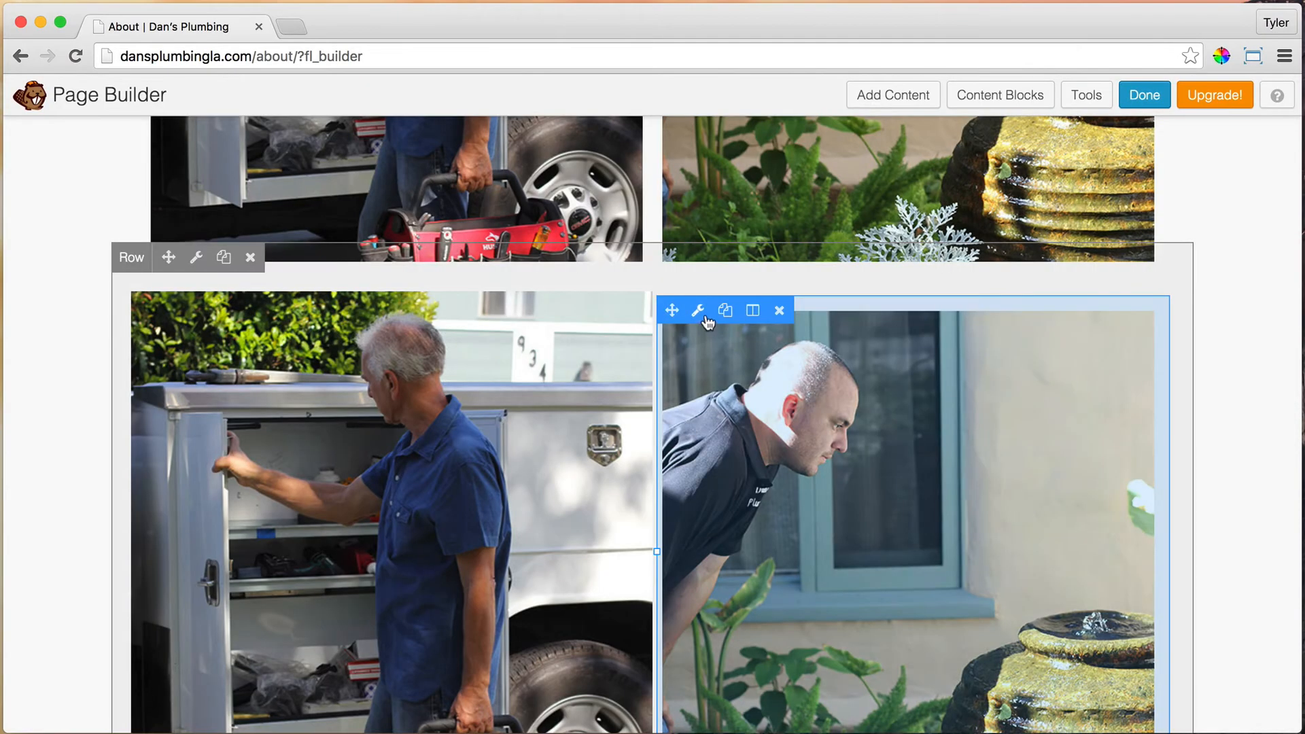
Step: Set the fountain photo's margins to 0 and save
click(698, 310)
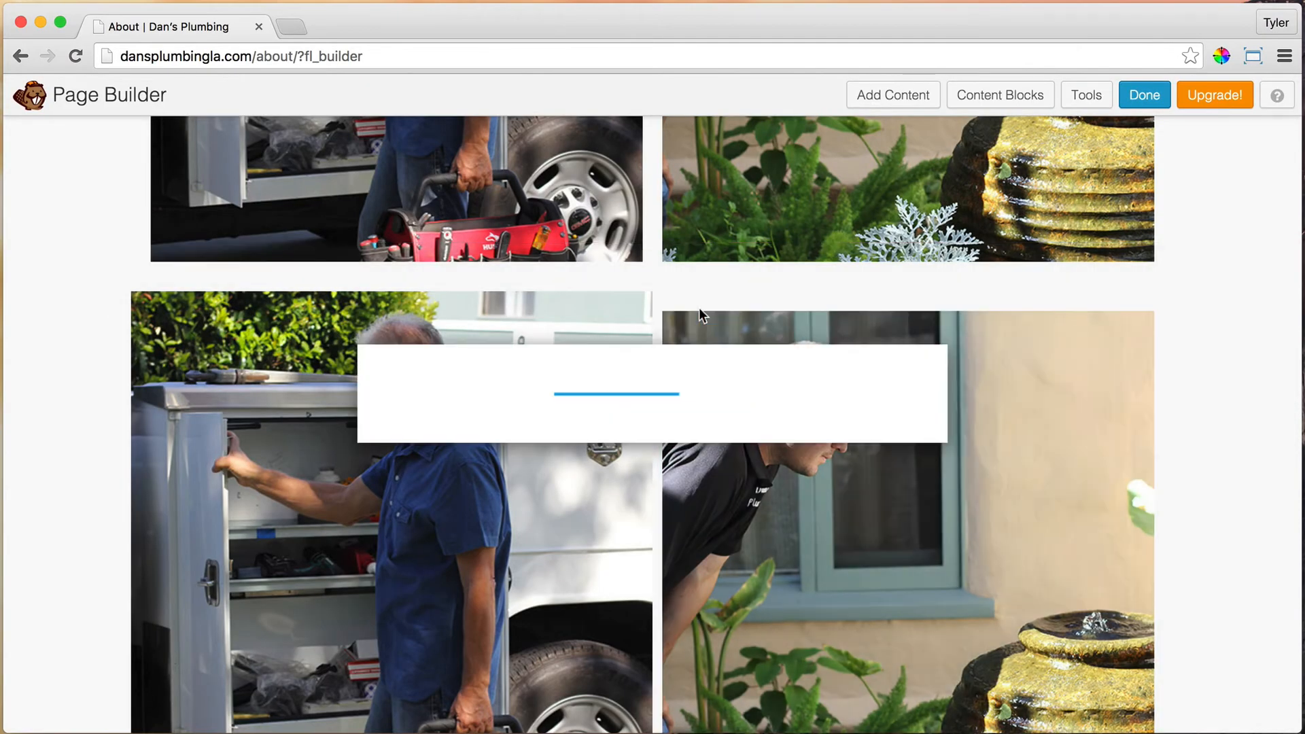
click(508, 196)
click(637, 310)
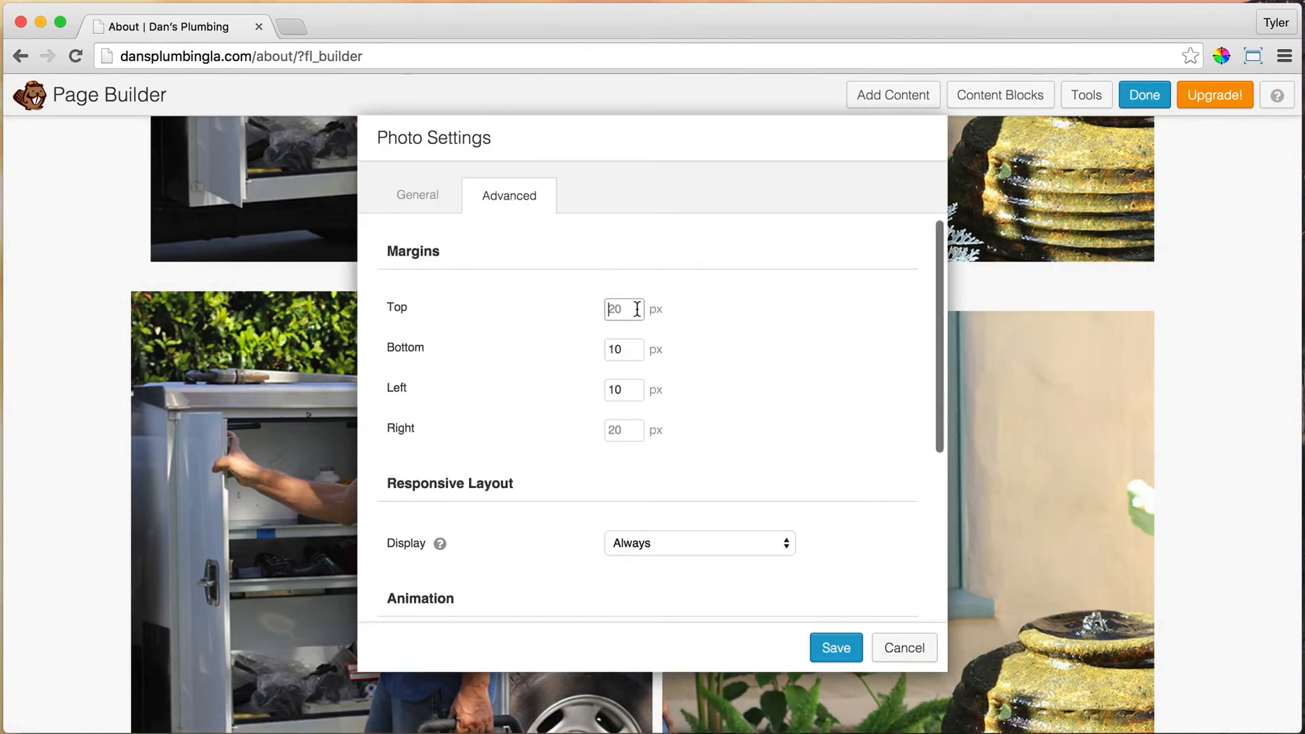
text(0)
key(Tab)
text(0)
key(Tab)
text(0)
key(Tab)
text(0)
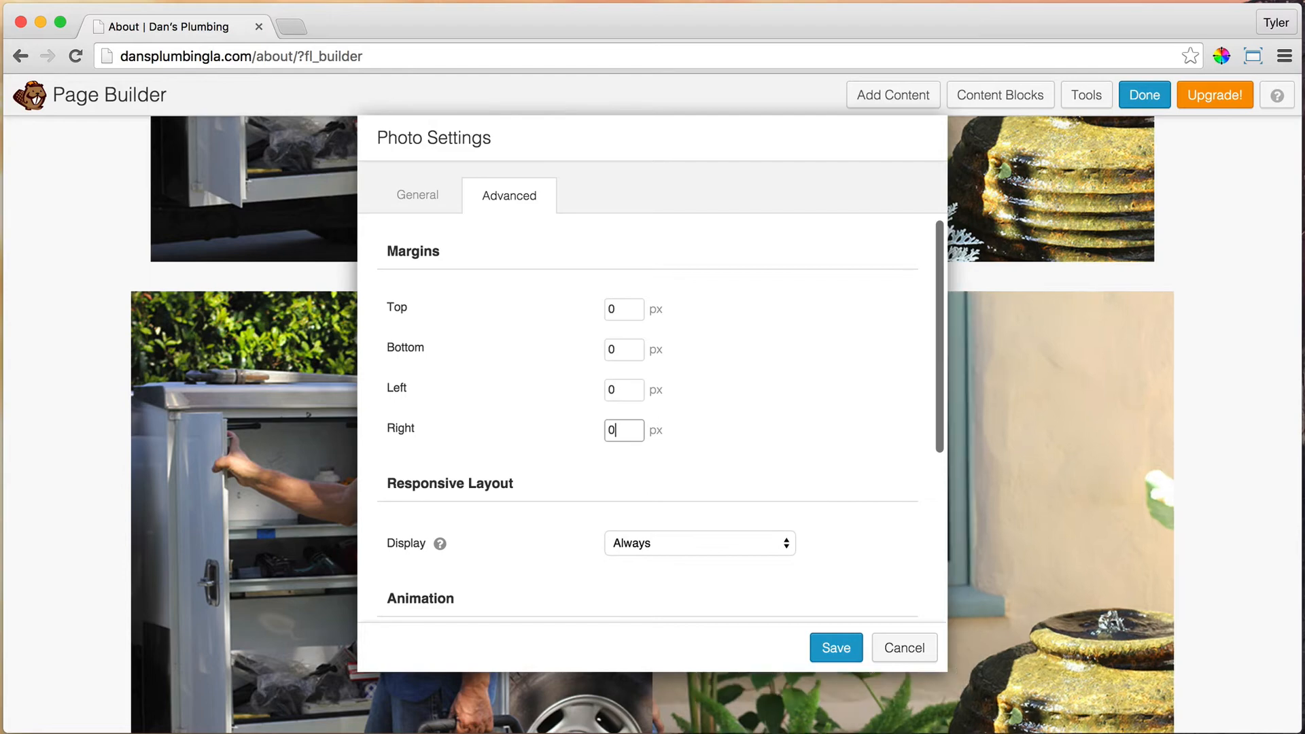
click(847, 650)
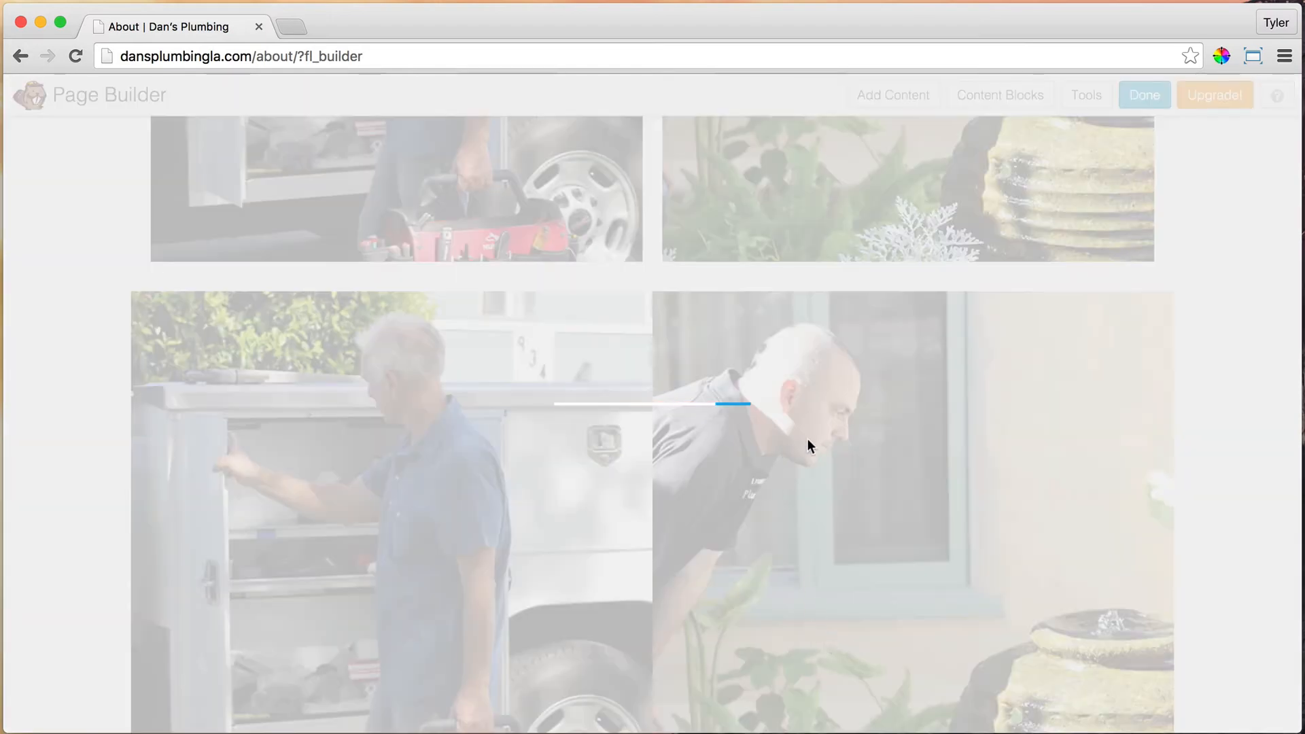
Step: Set the pipe photo's top, bottom, left and right margins to 0
scroll(807, 438, down, 15)
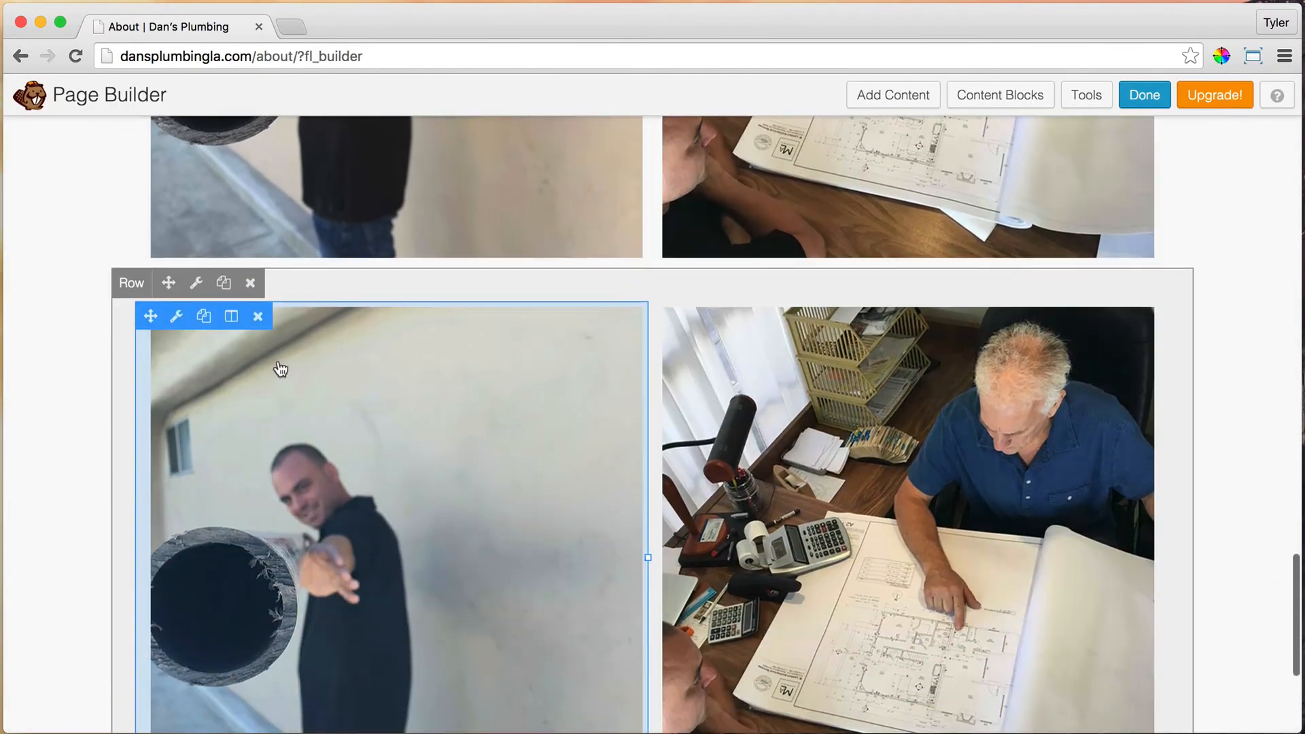
click(176, 295)
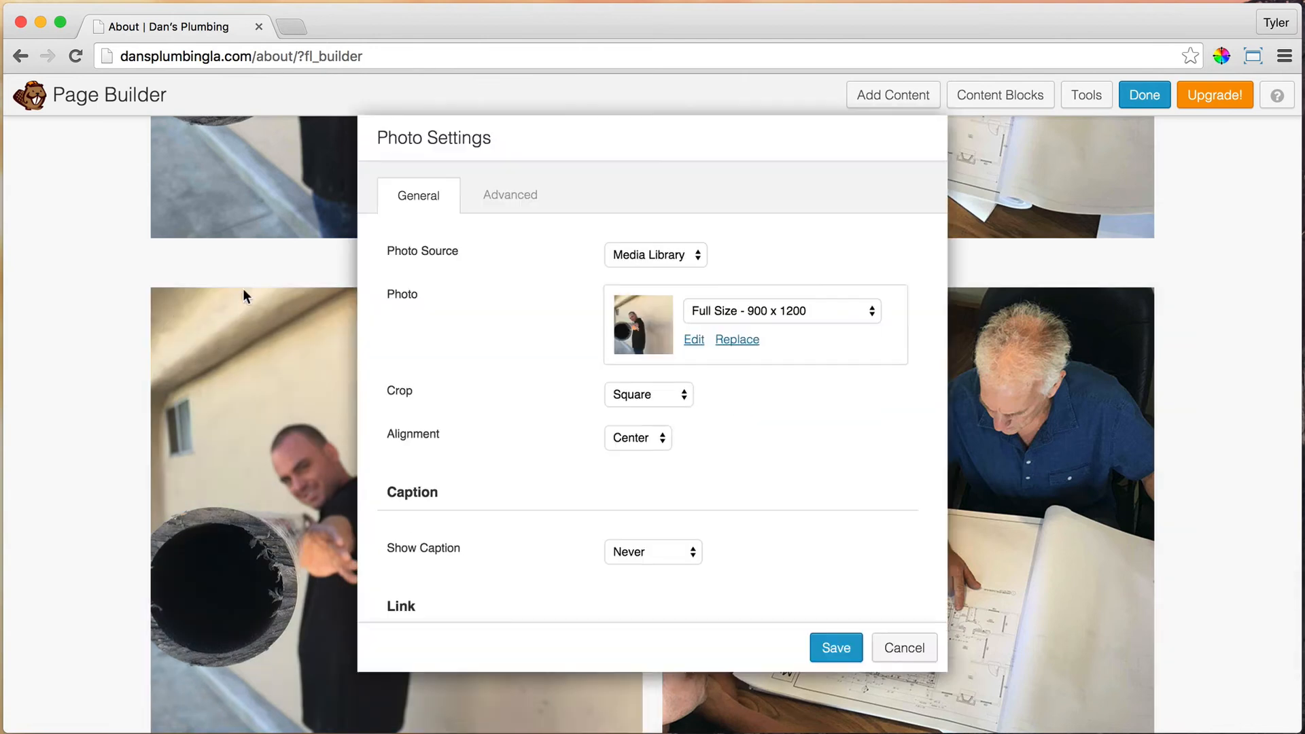
click(498, 203)
click(629, 306)
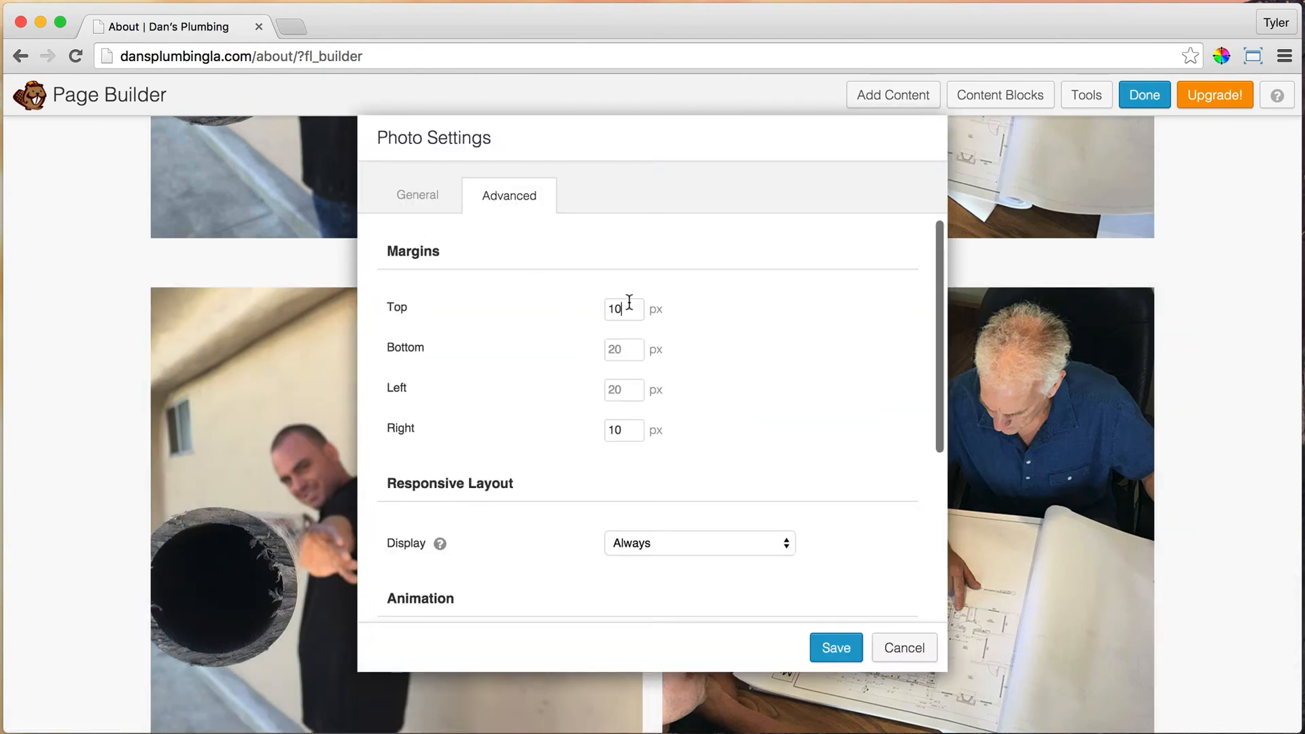
key(BackSpace)
key(BackSpace)
text(0)
key(Tab)
text(0)
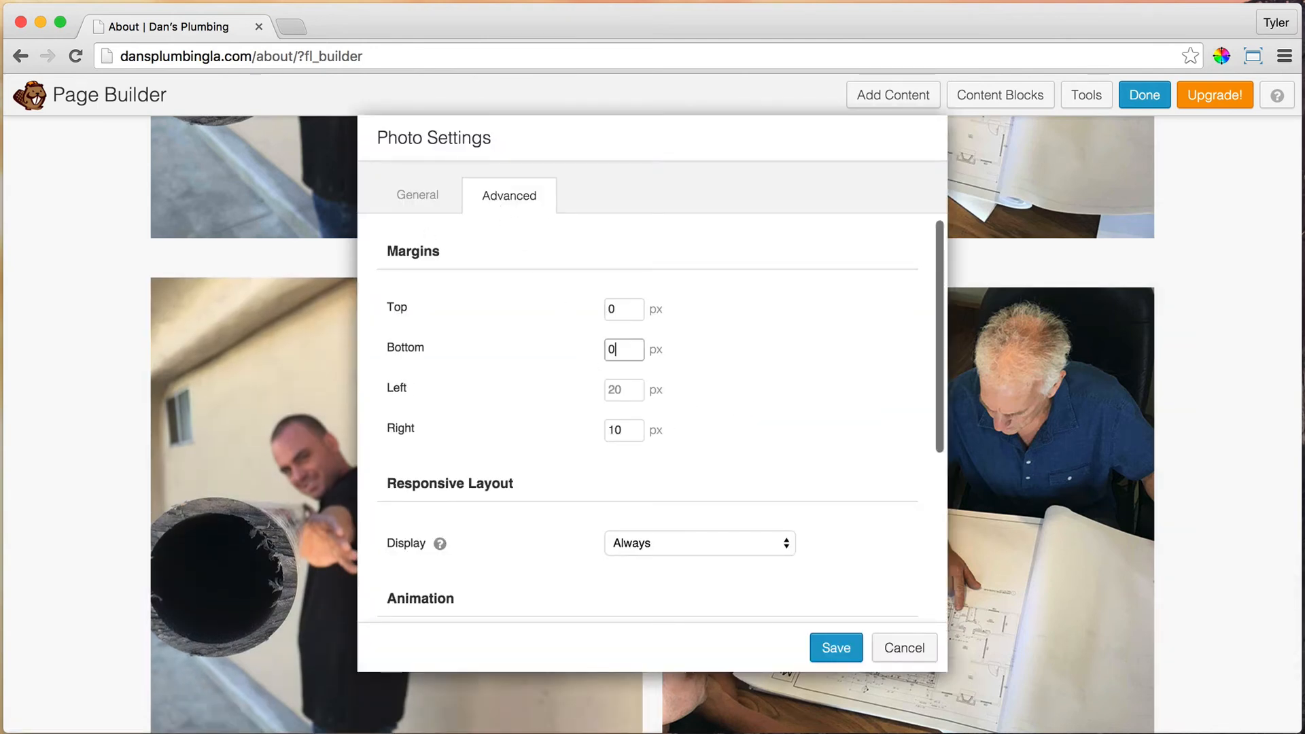
key(Tab)
text(0)
key(Tab)
text(0)
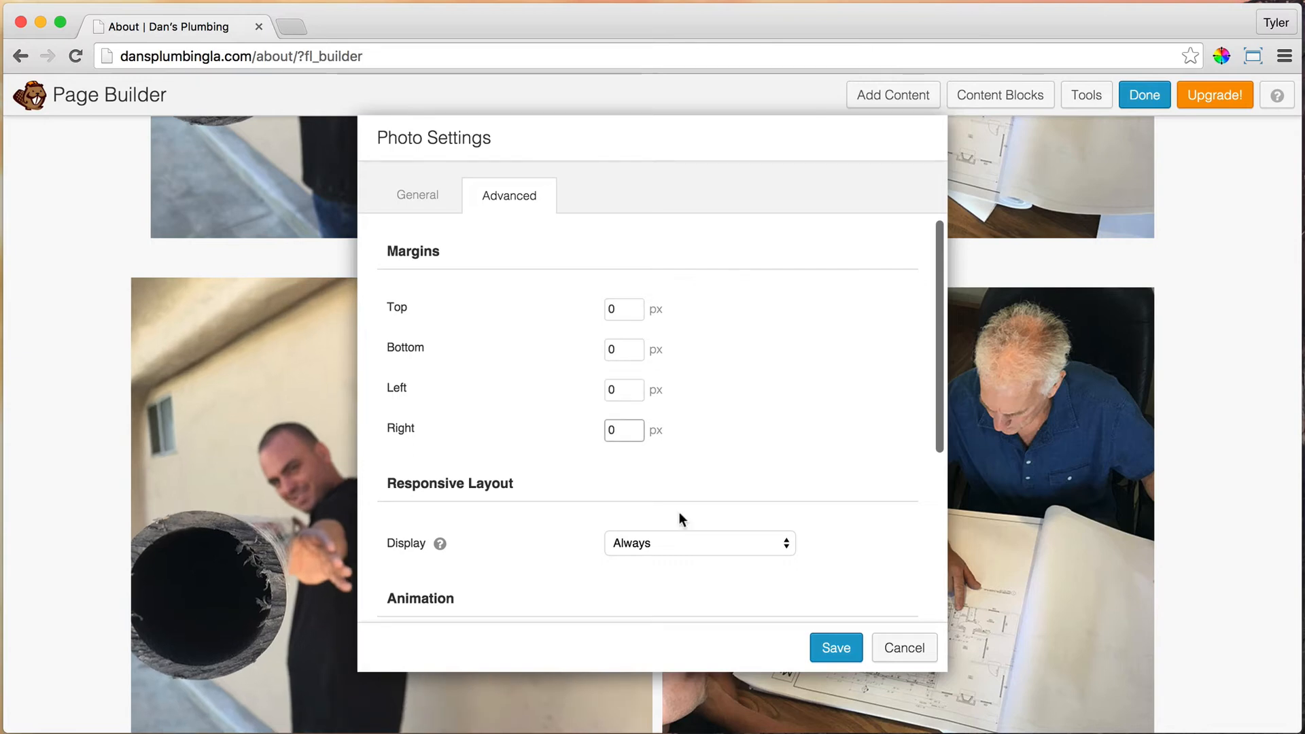
click(833, 646)
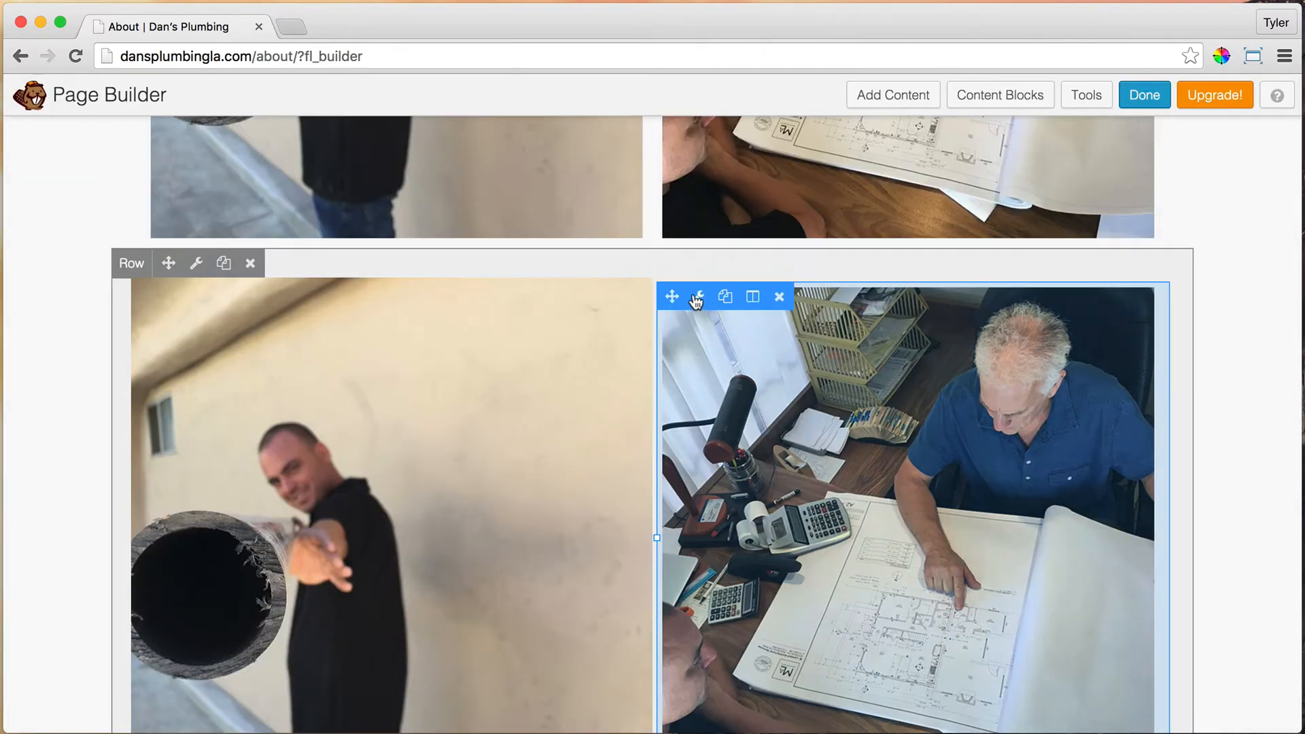
Step: Set the blueprint photo's margins to 0 and save
click(695, 293)
click(507, 196)
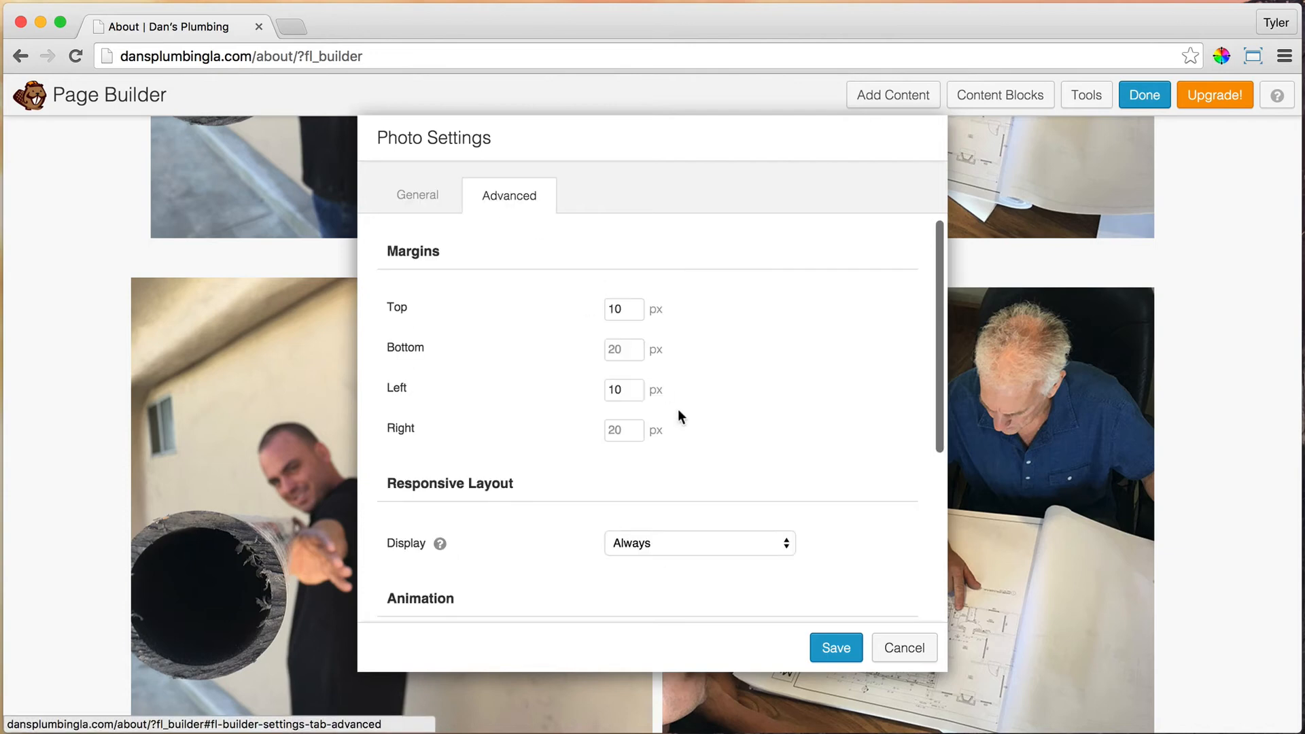
click(637, 311)
text(0)
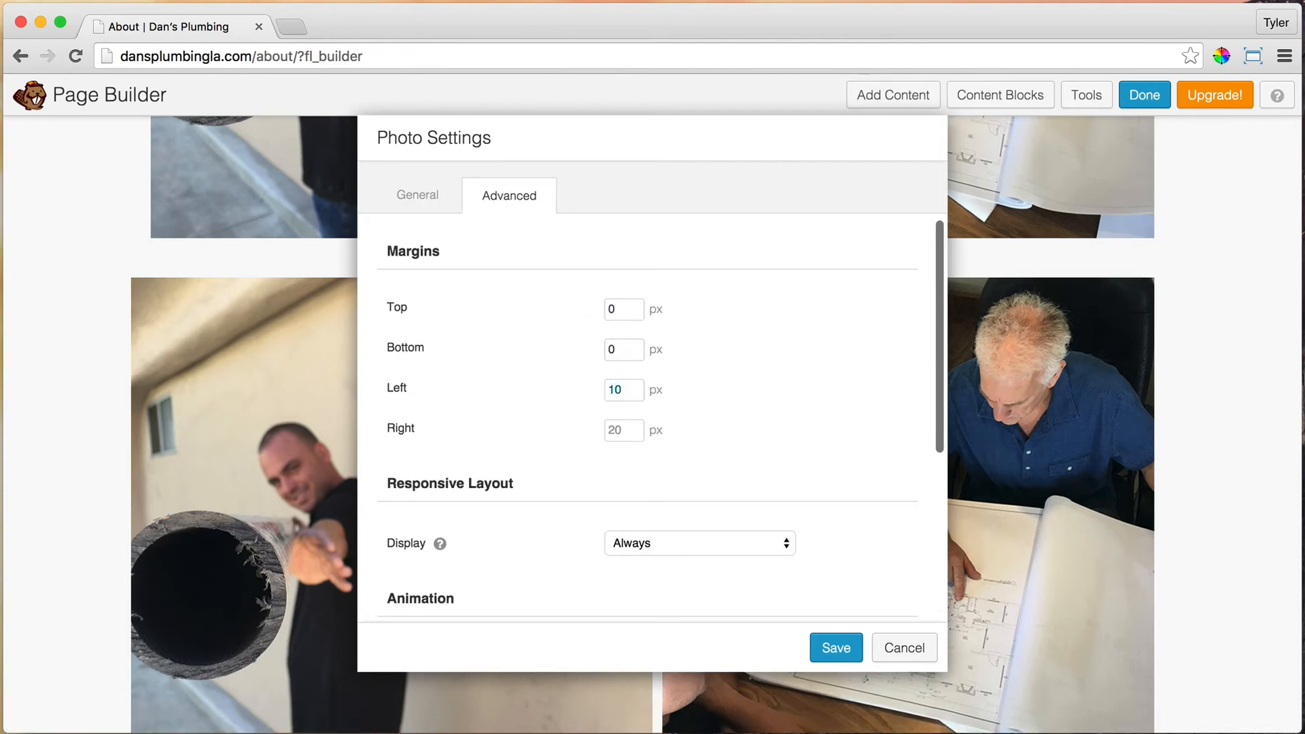
text(0)
key(Tab)
text(0)
click(840, 647)
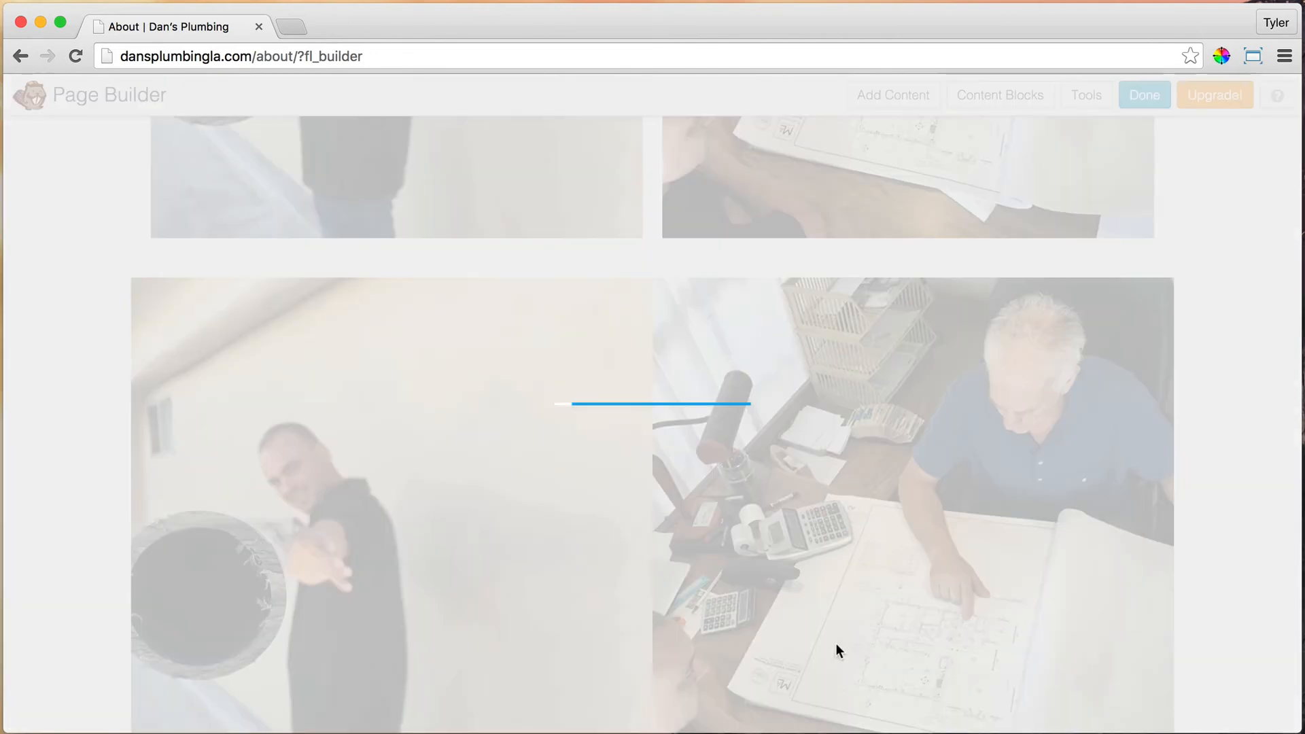
scroll(855, 451, down, 3)
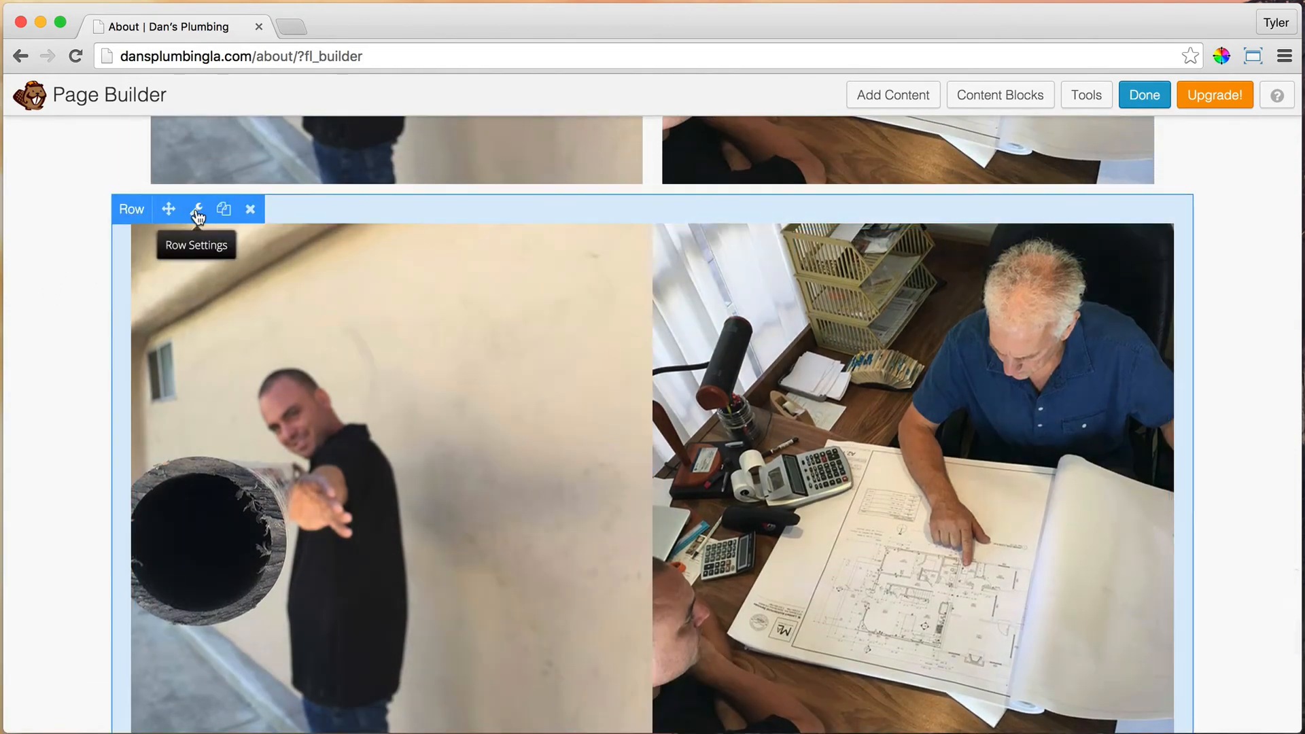
Step: Set all padding on the small-device pipe and blueprint row to 0 and save
click(197, 210)
click(521, 197)
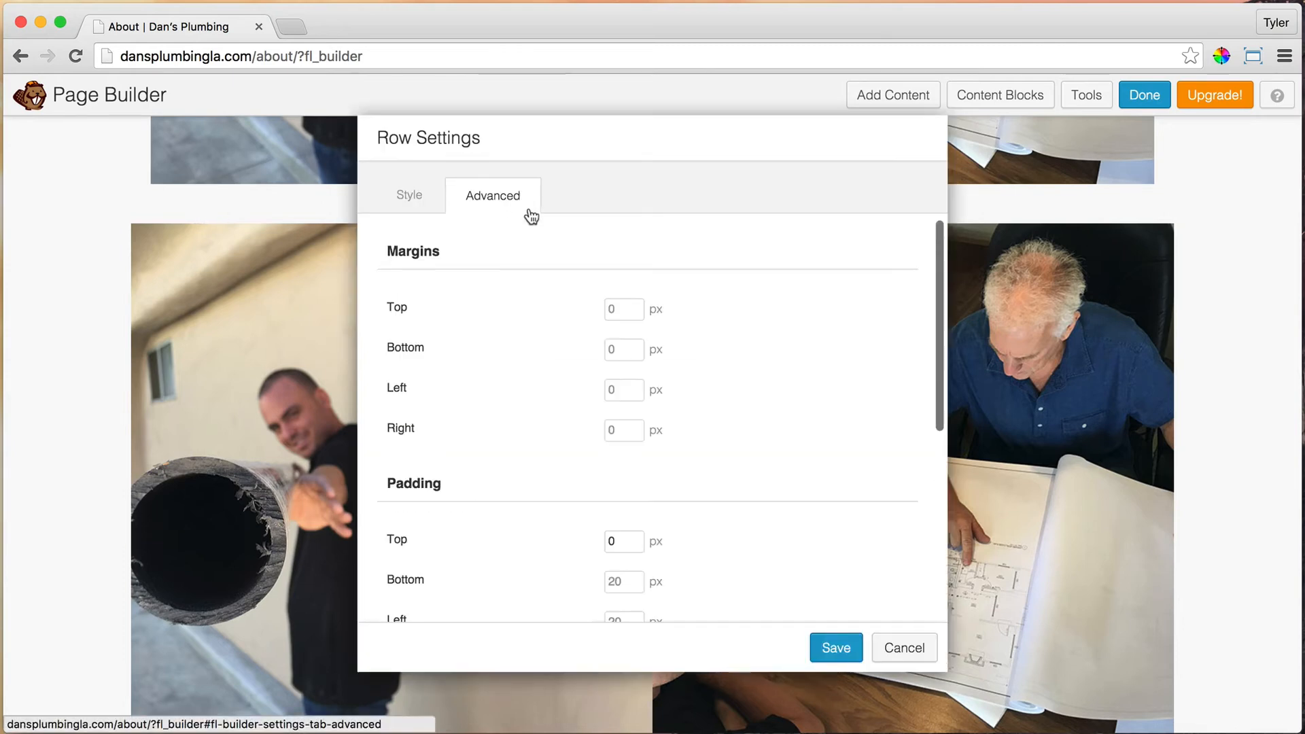
scroll(863, 389, down, 4)
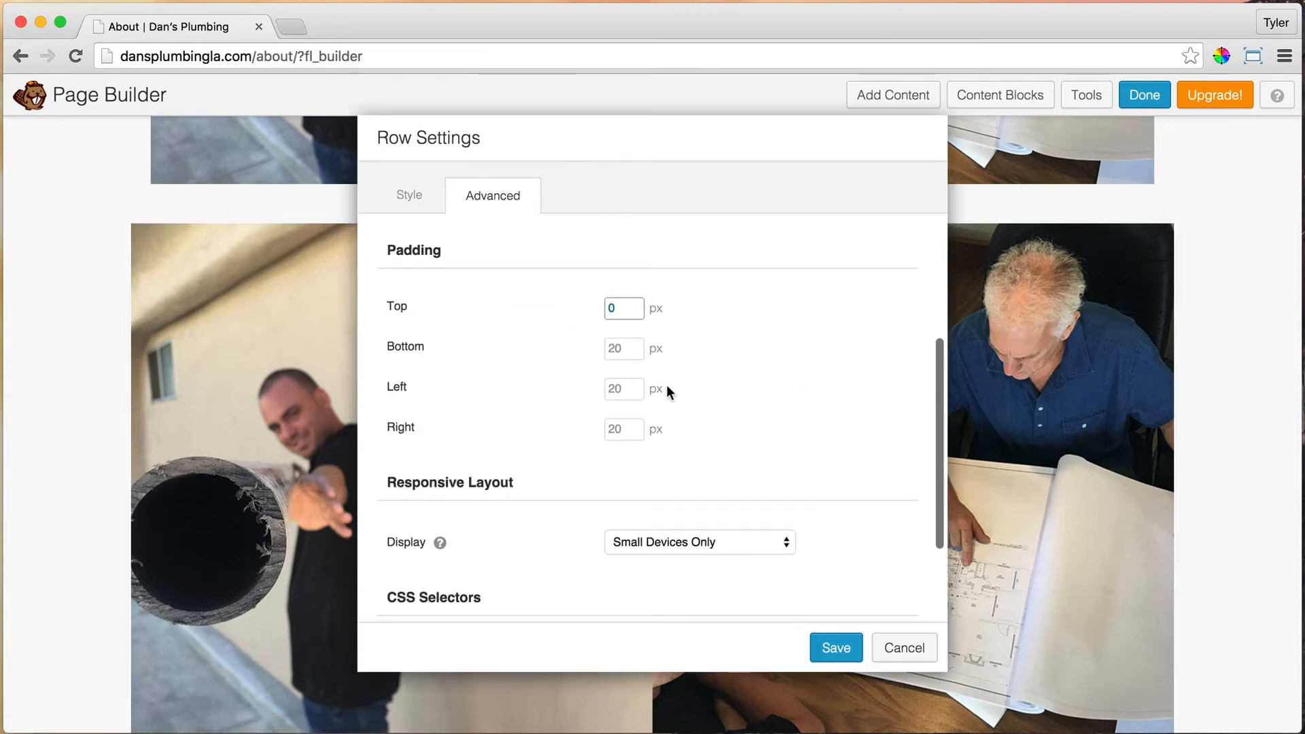
click(638, 352)
key(Tab)
text(0)
key(Tab)
text(0)
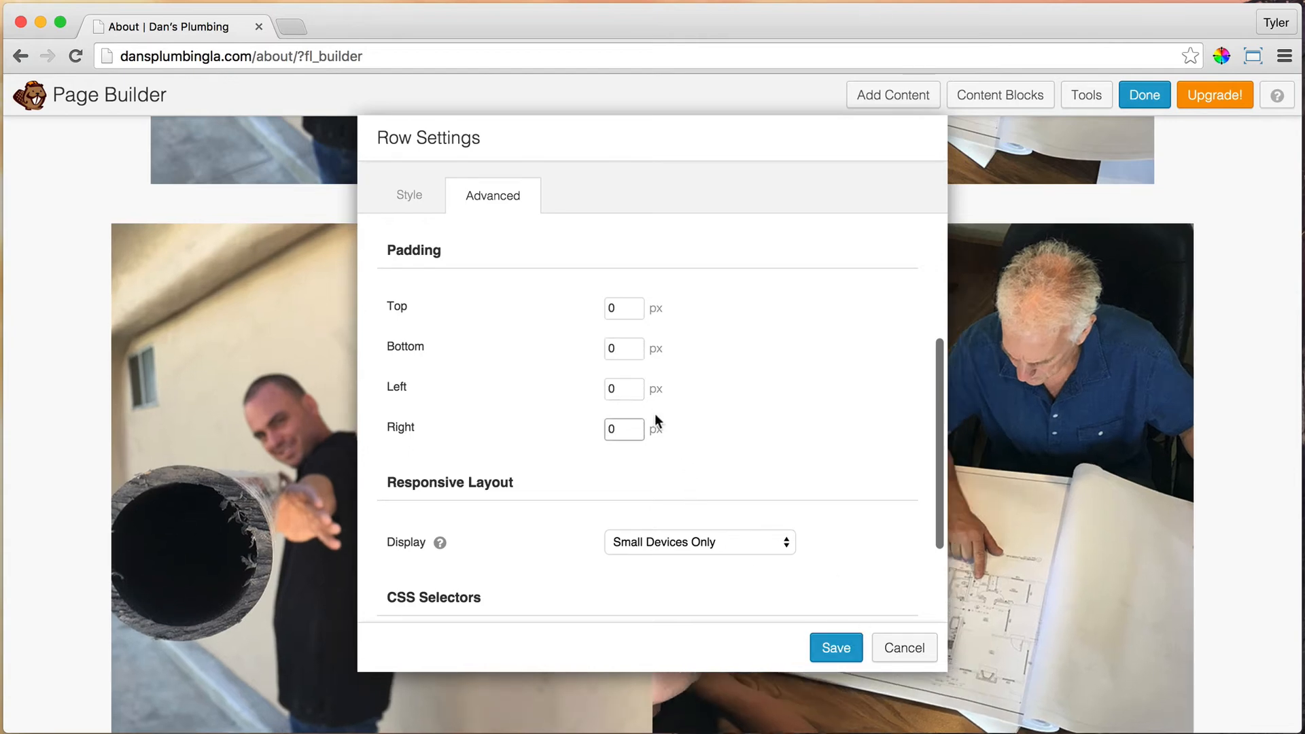
click(836, 647)
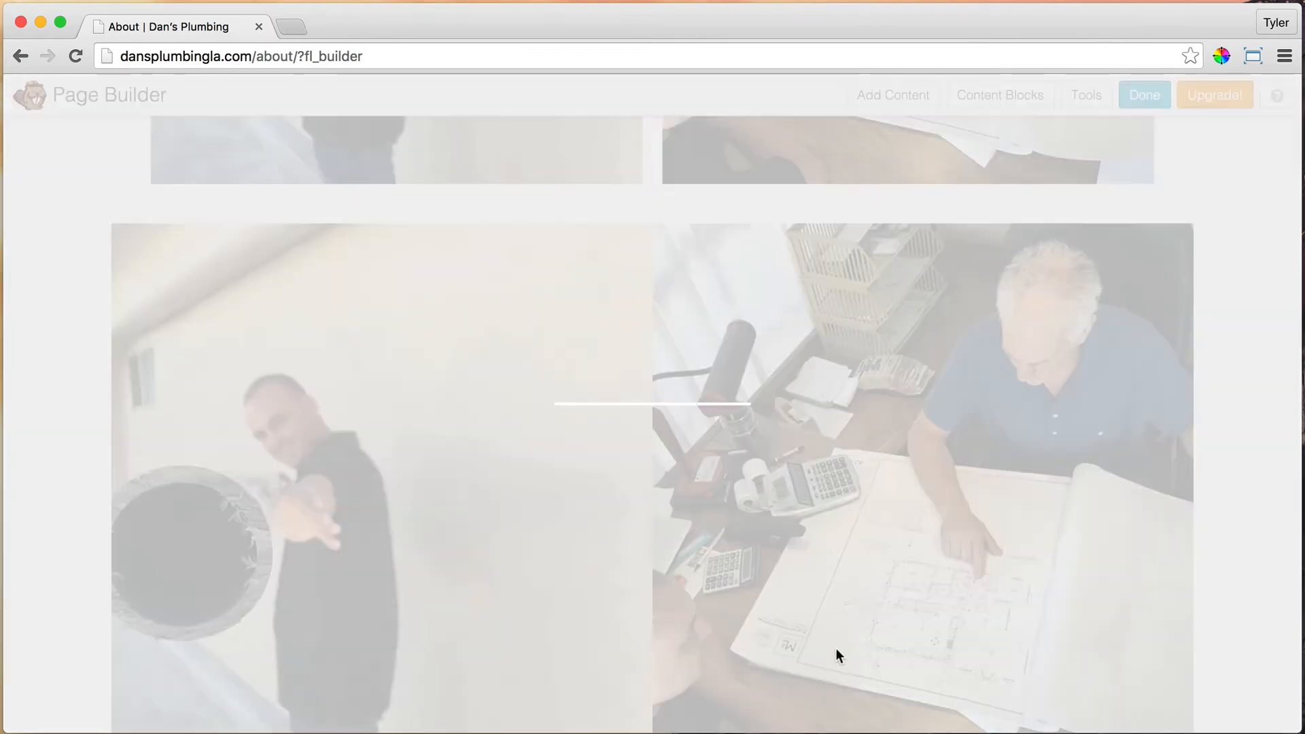
Step: Set all padding on the small-device truck and fountain row to 0 and save
scroll(798, 600, up, 10)
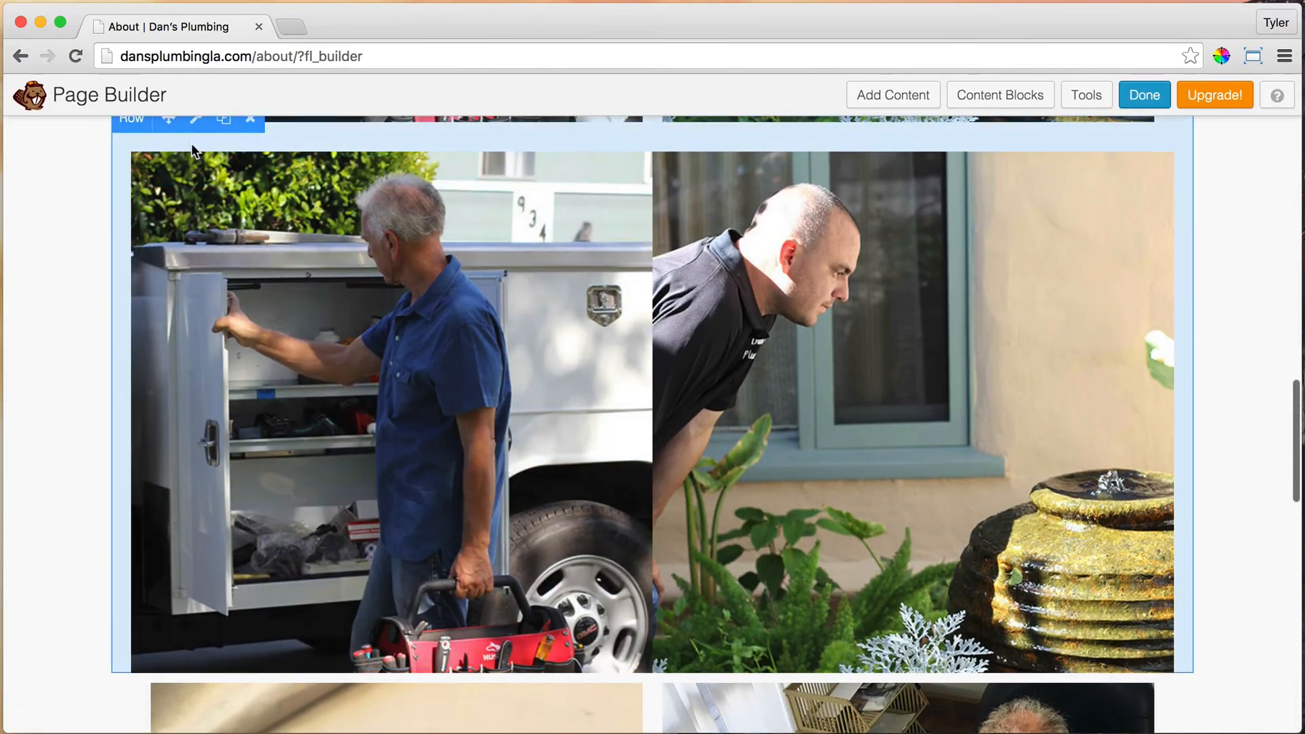
scroll(190, 143, up, 2)
click(197, 166)
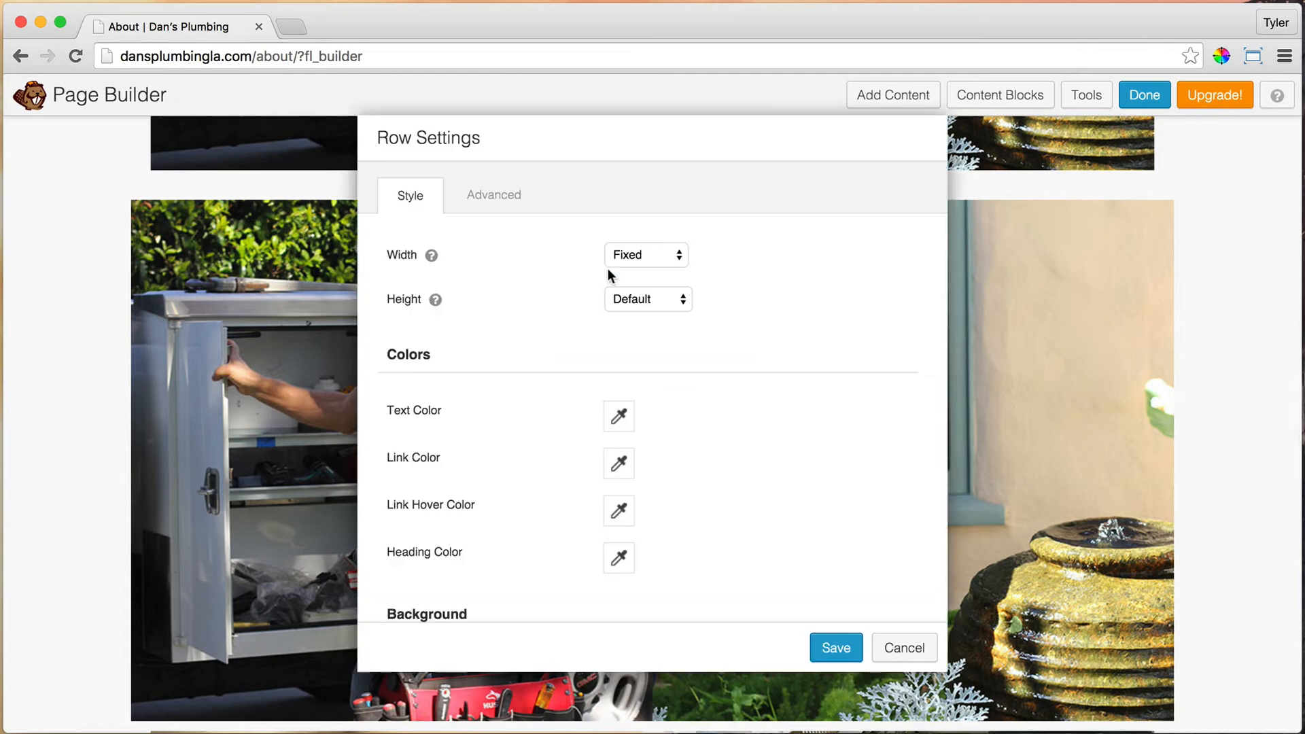
click(493, 195)
scroll(699, 408, down, 5)
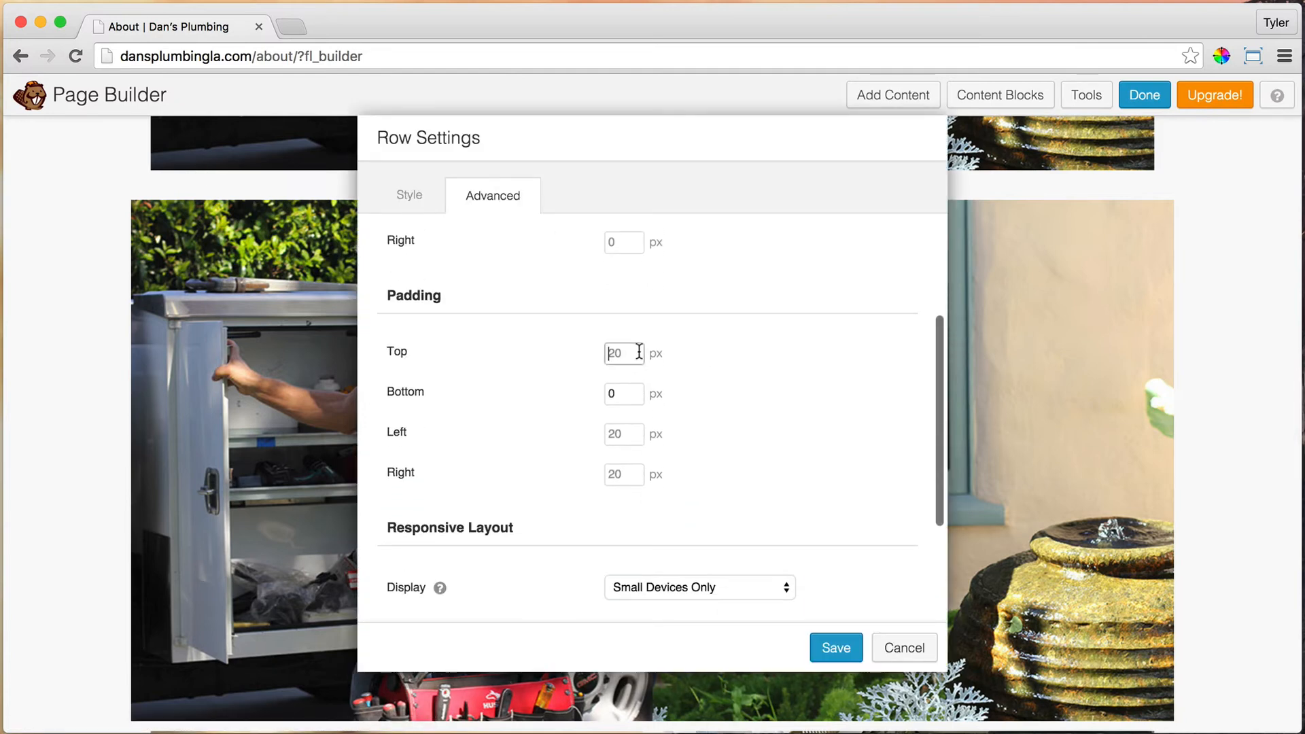
text(0)
key(Tab)
text(0)
key(Tab)
text(0)
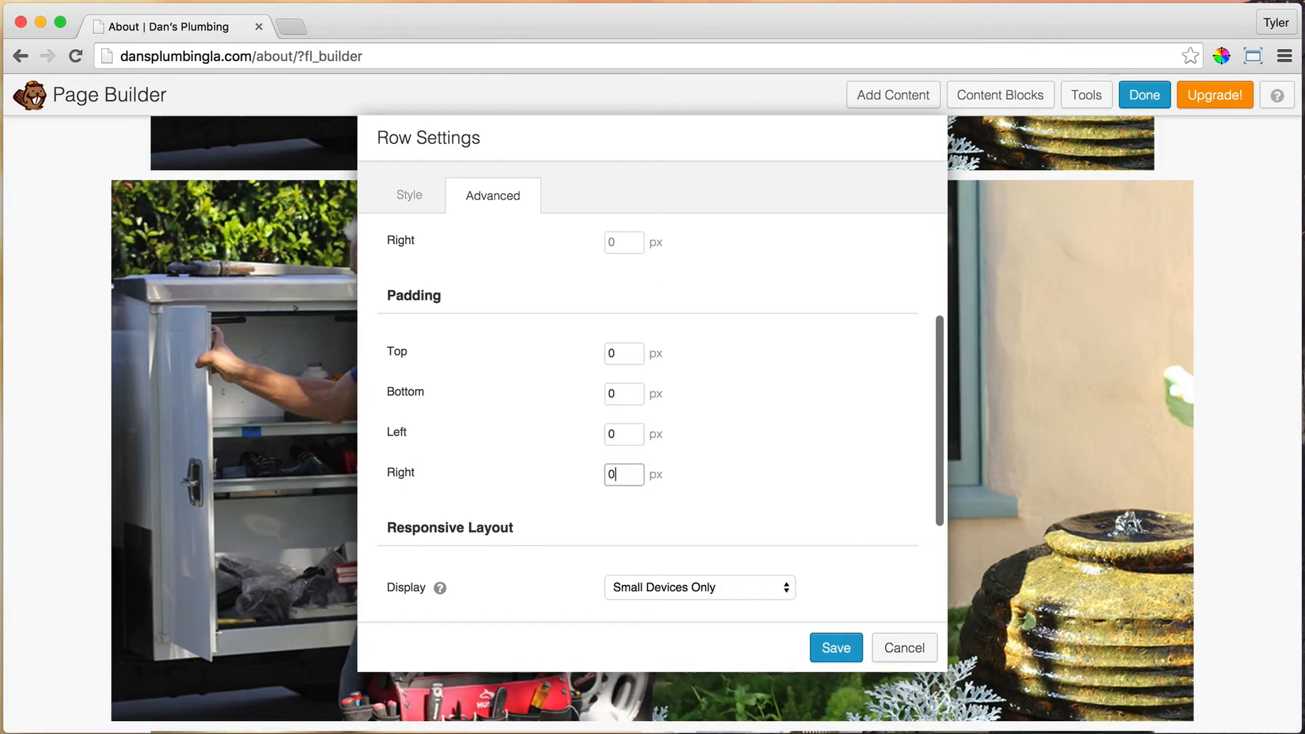
click(820, 646)
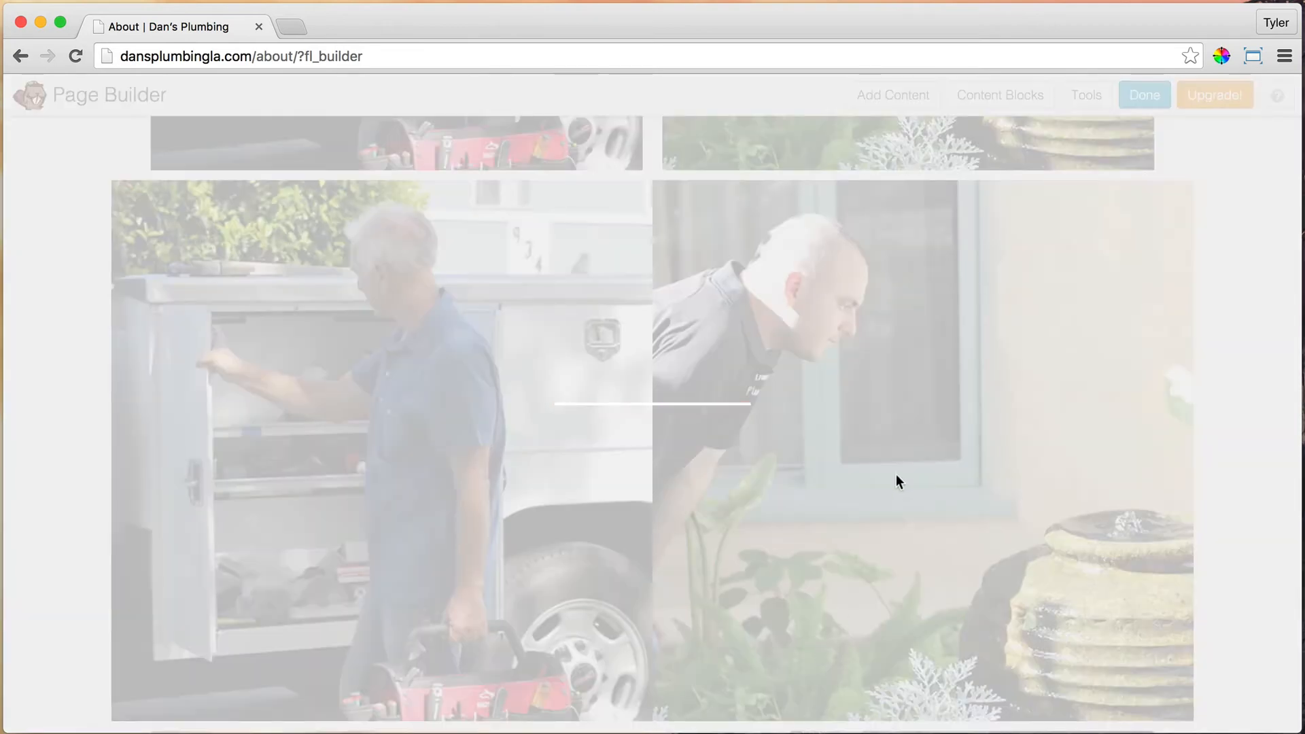
scroll(915, 445, down, 10)
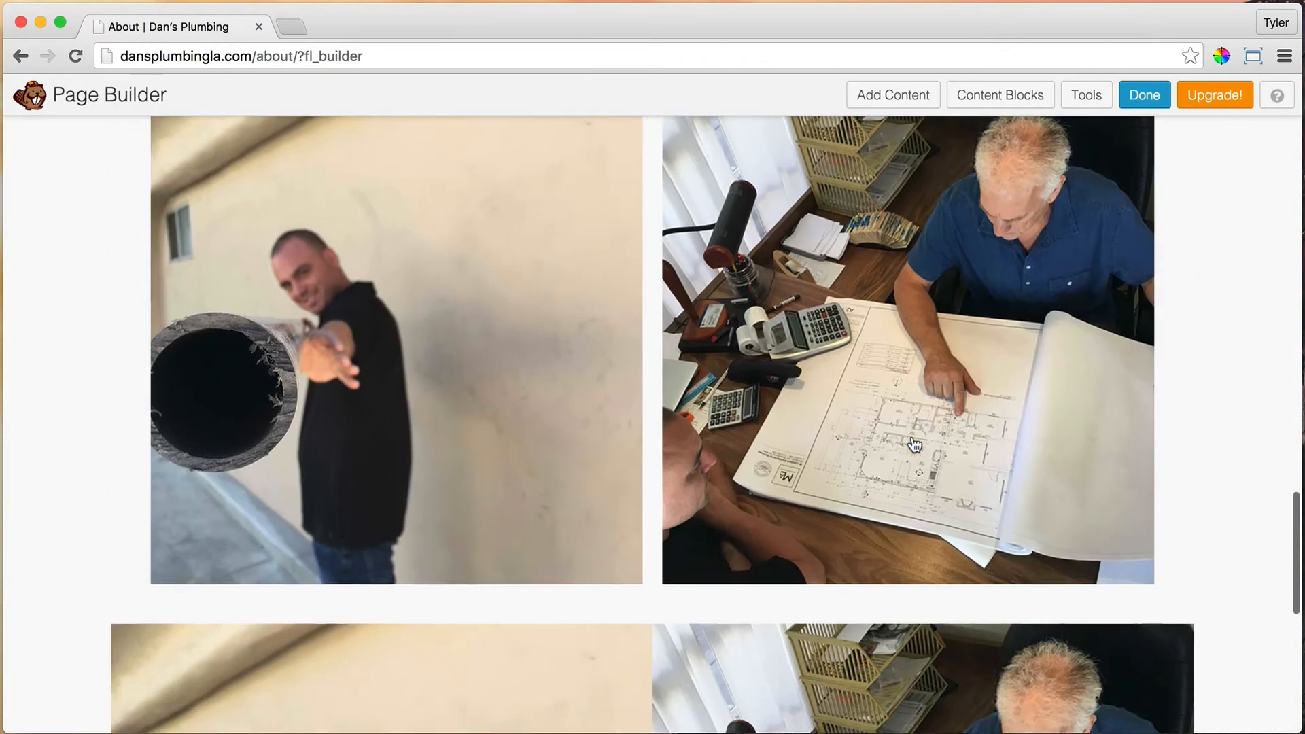
scroll(915, 445, down, 10)
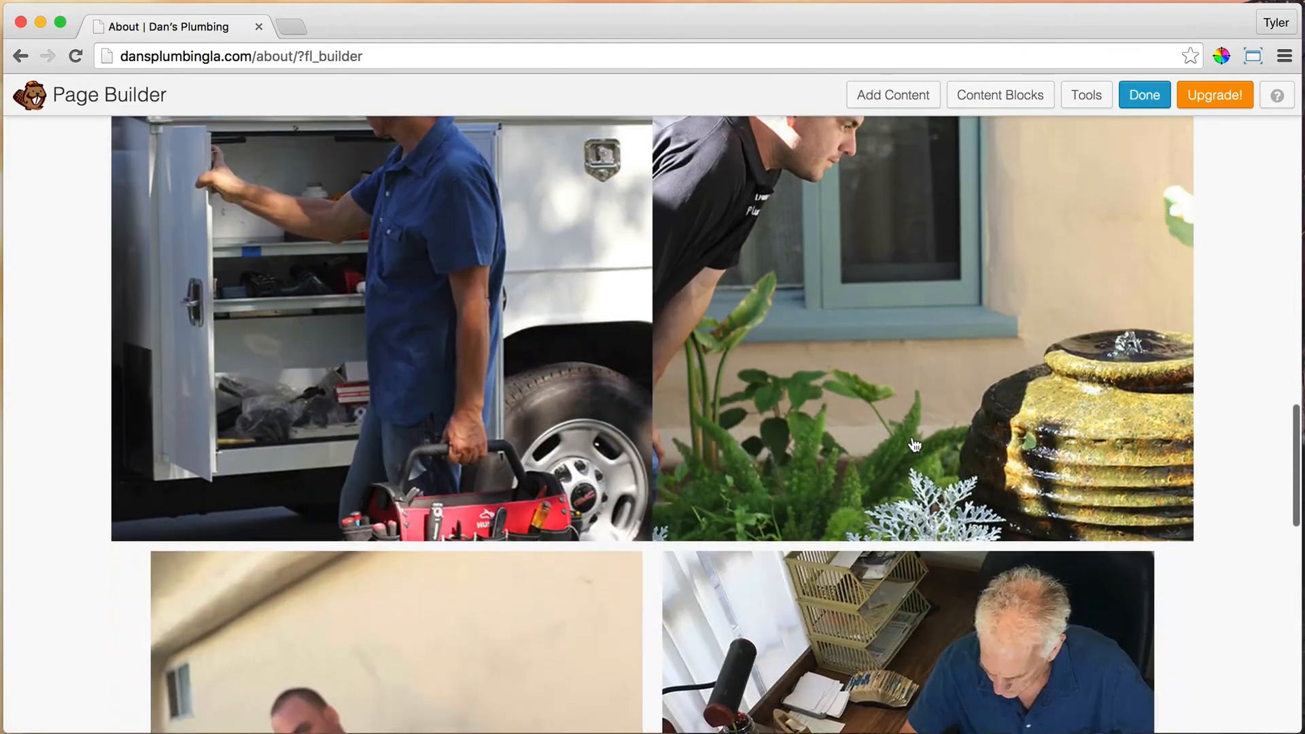
Step: Finish editing and publish the About page changes
scroll(915, 445, up, 20)
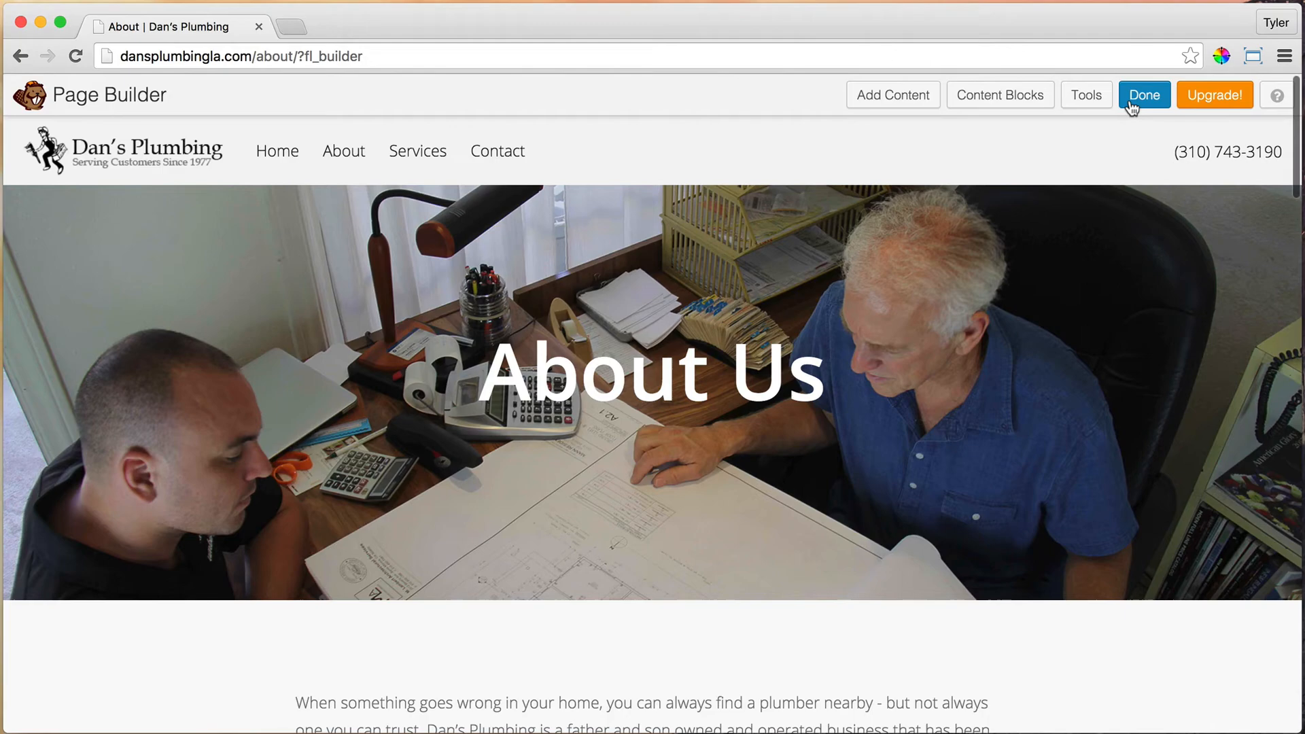
click(1144, 95)
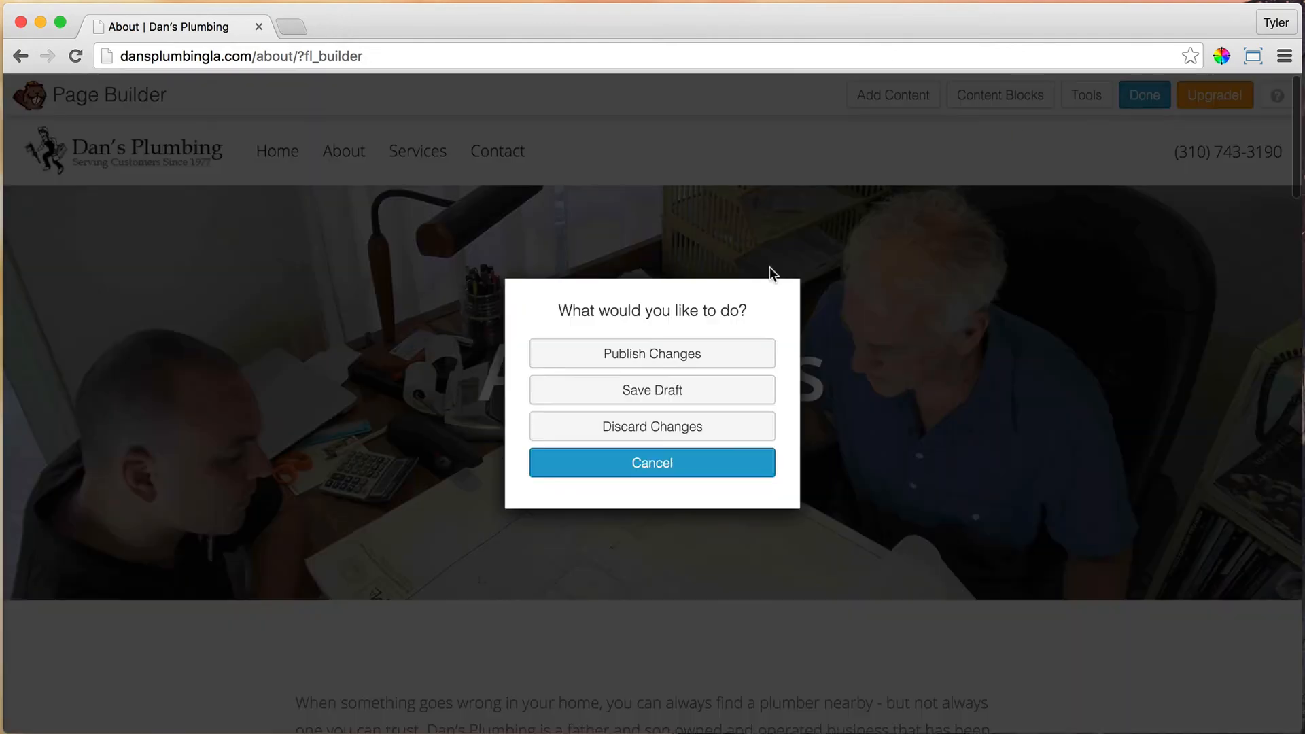
click(678, 367)
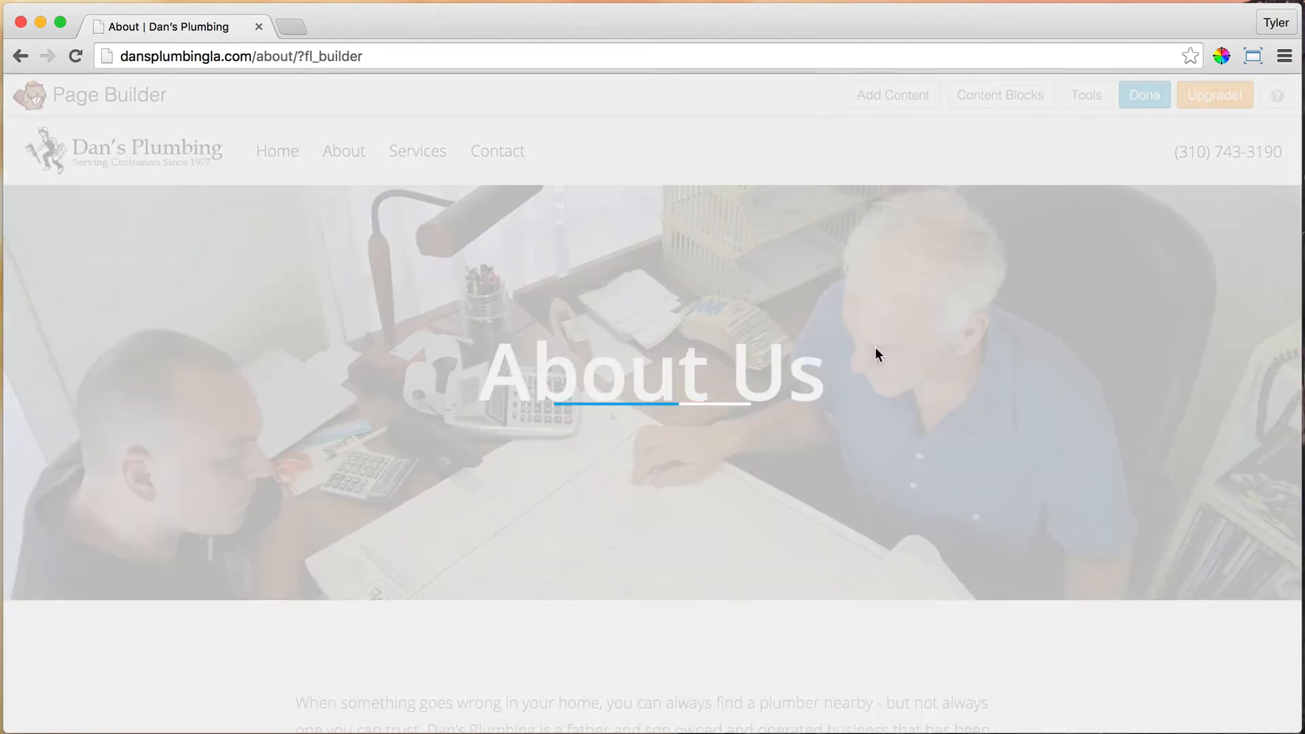
Step: Review the live About page, then minimize Chrome to reveal the phone simulator
scroll(891, 329, down, 15)
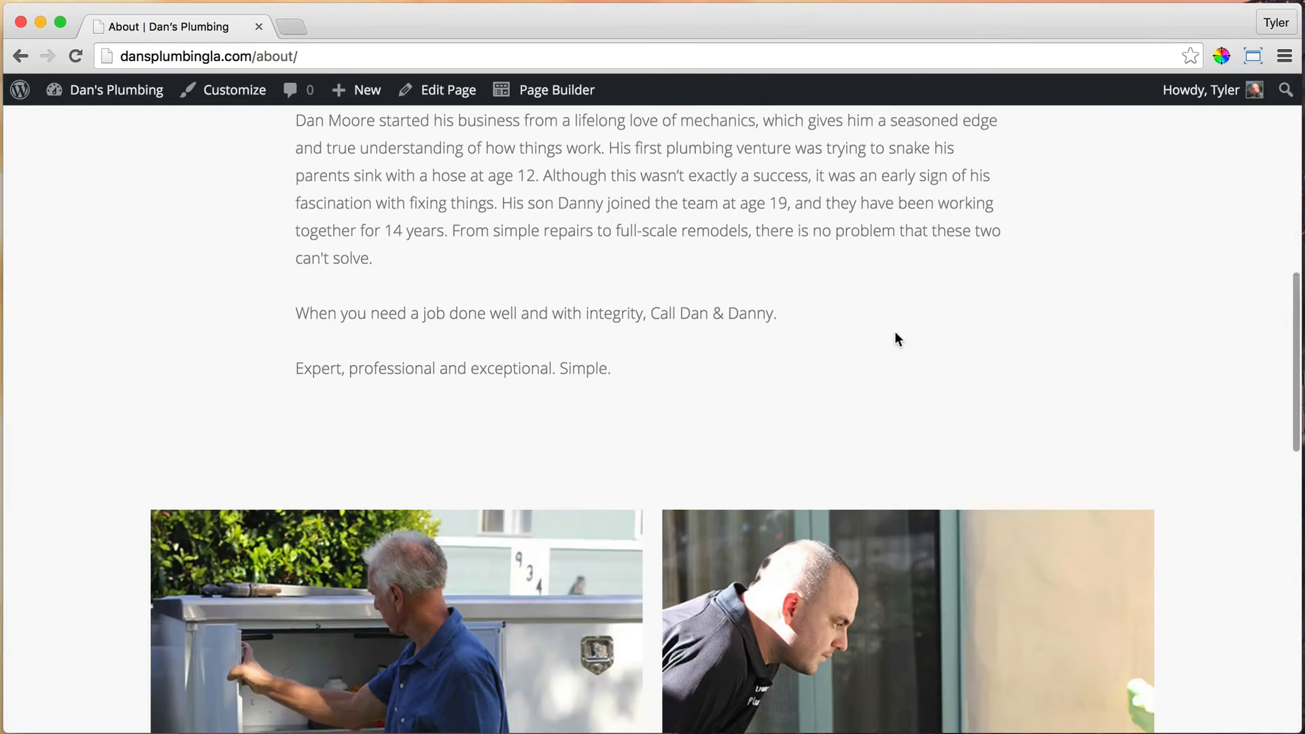
scroll(895, 332, down, 5)
scroll(894, 332, down, 3)
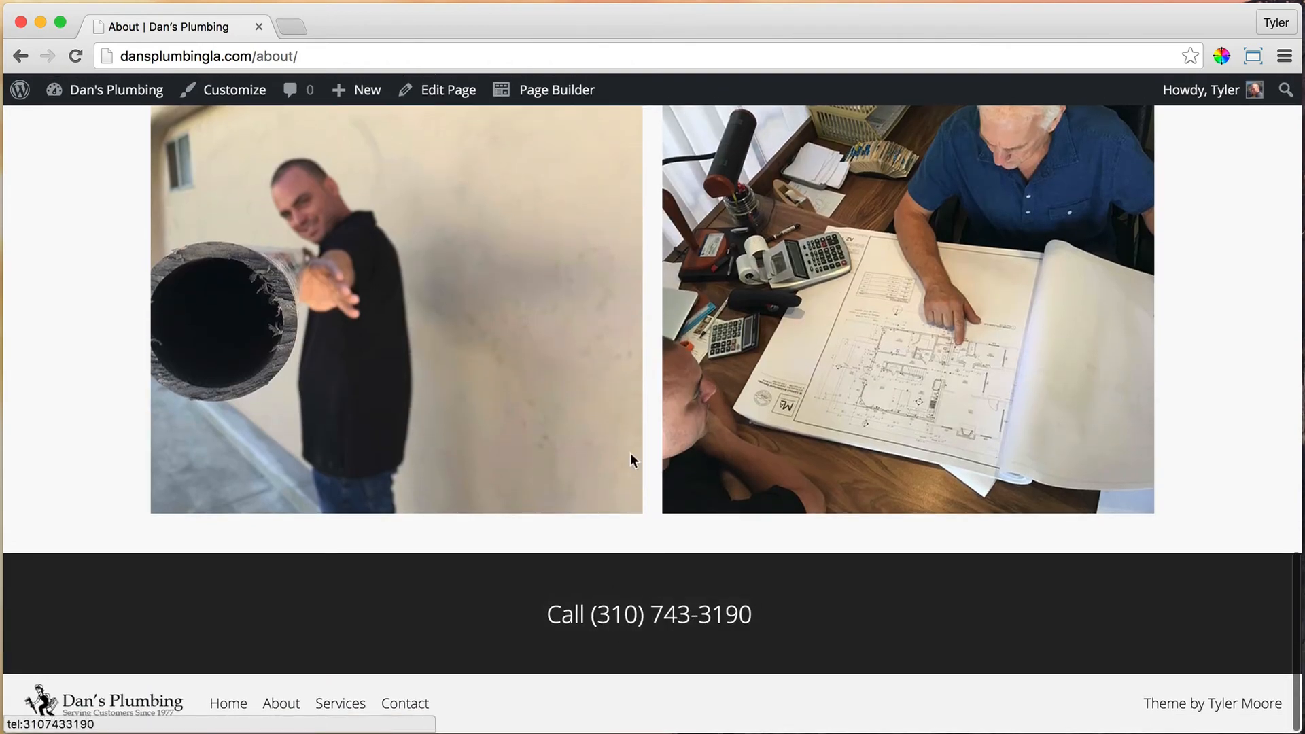
scroll(641, 450, up, 20)
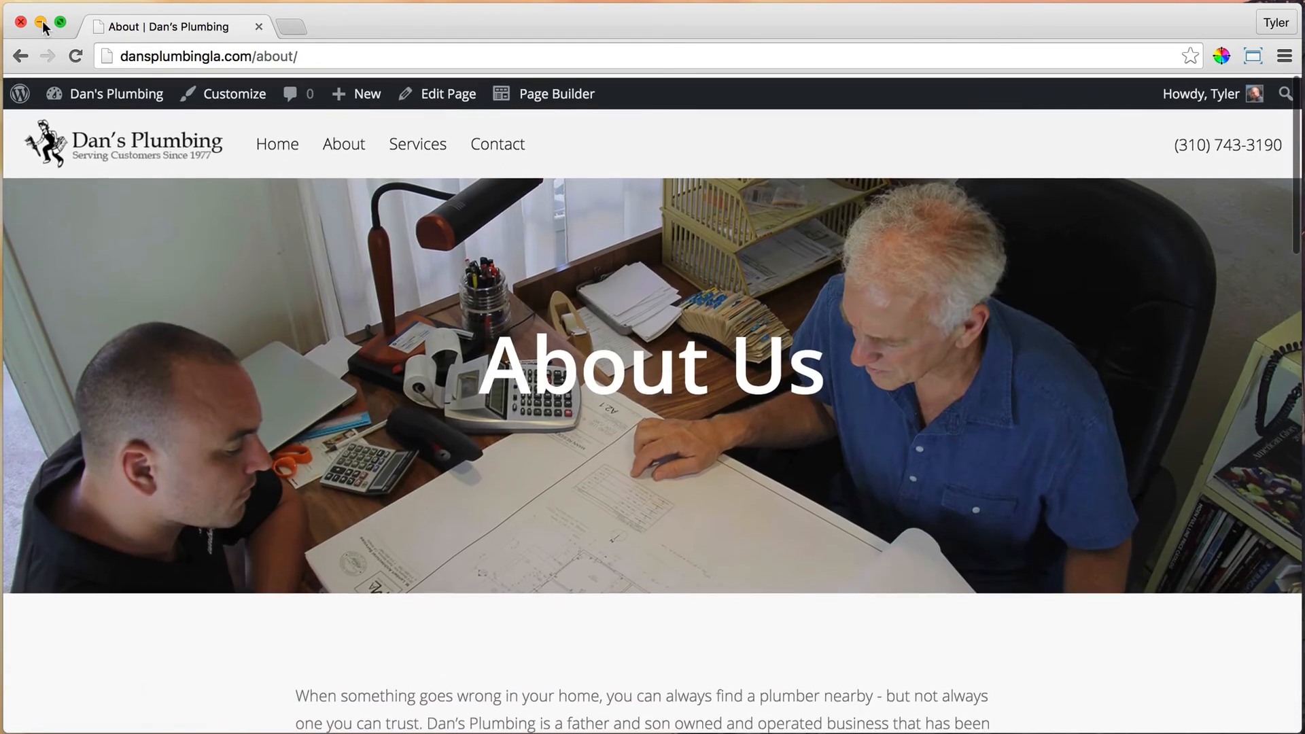
click(40, 21)
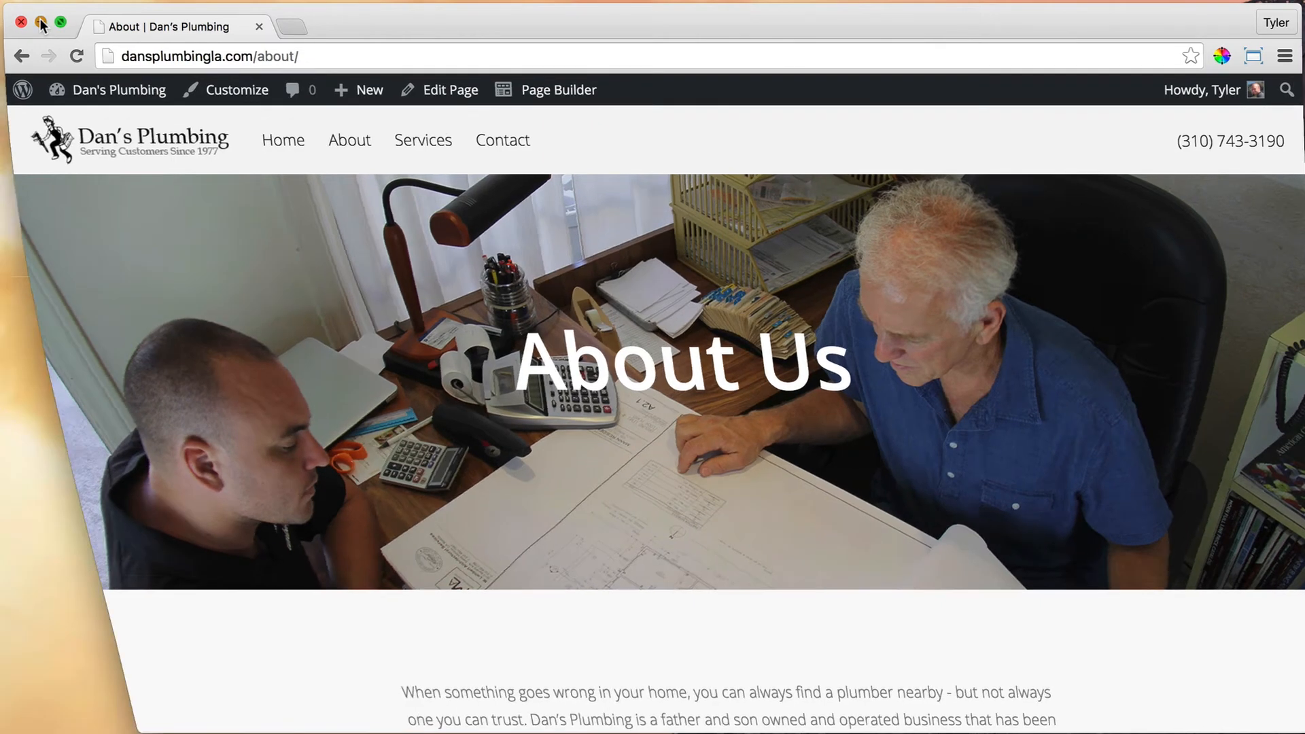
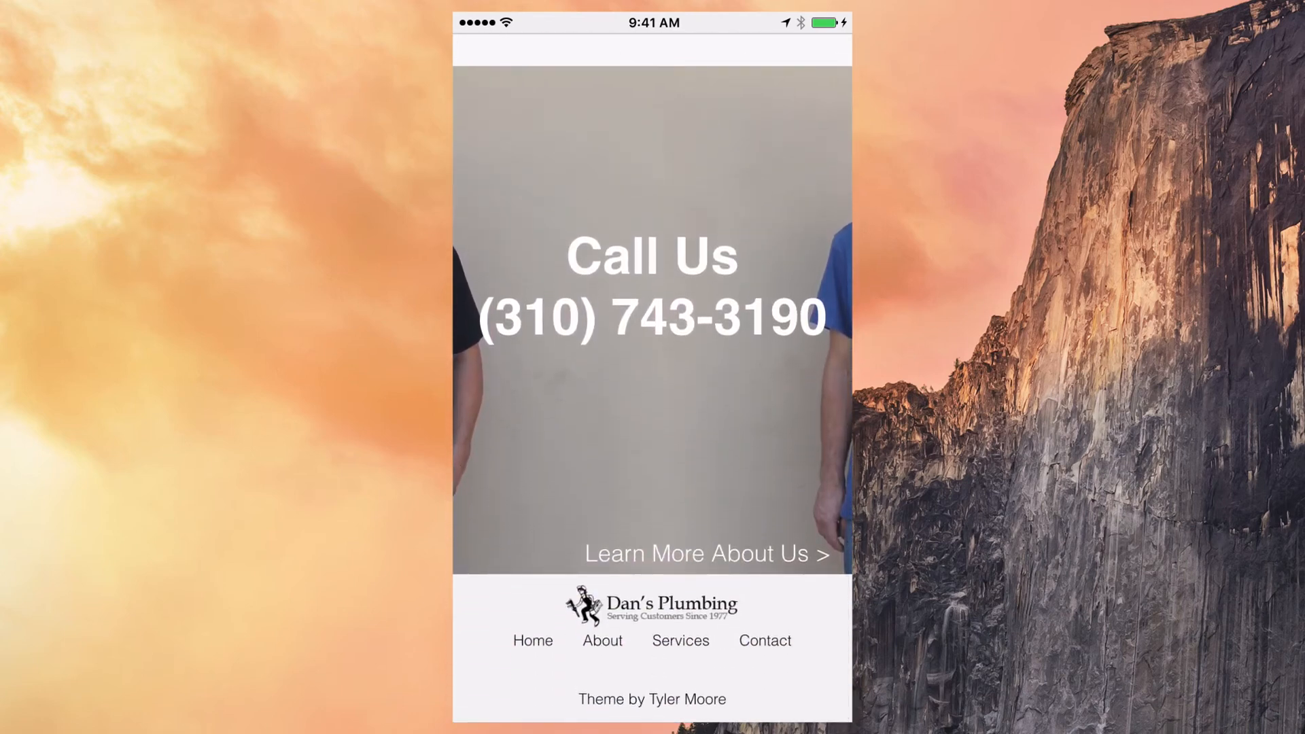
Step: Double-tap the iPhone's Call Us number to confirm it only selects as text, not a dialling link
double_click(654, 364)
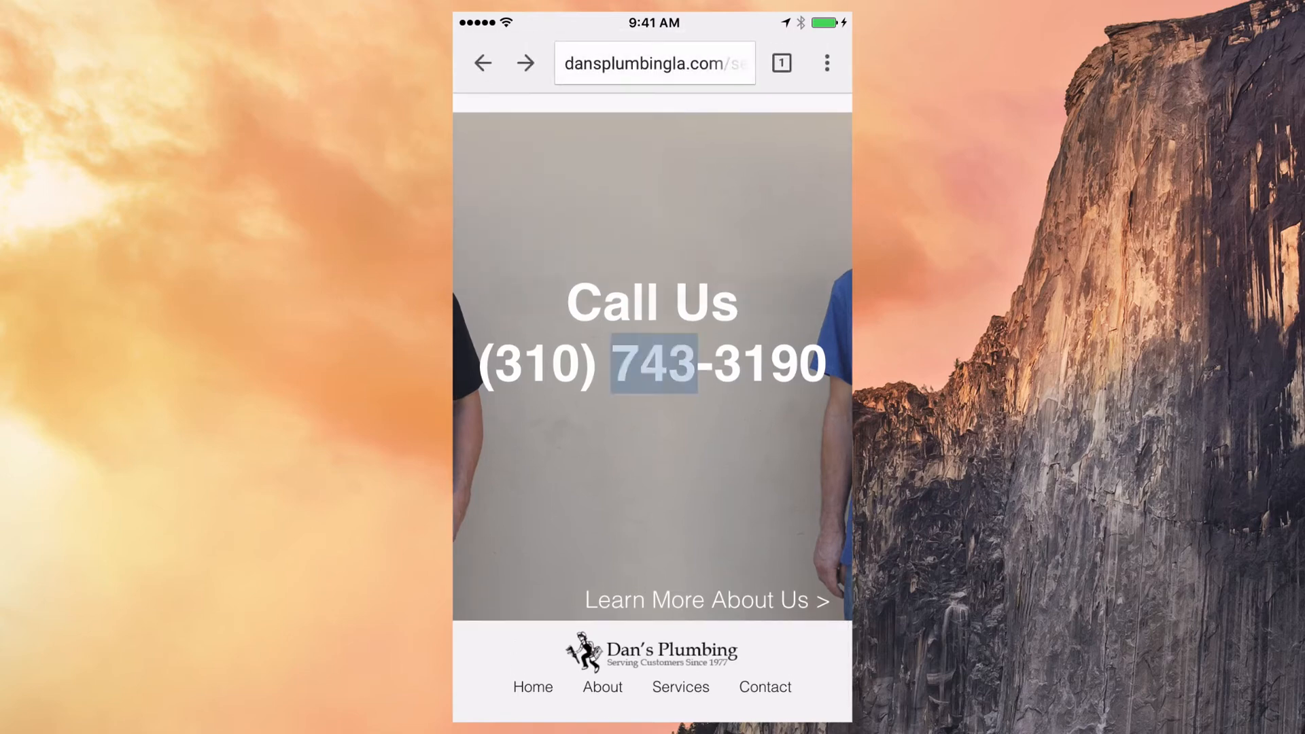
click(652, 475)
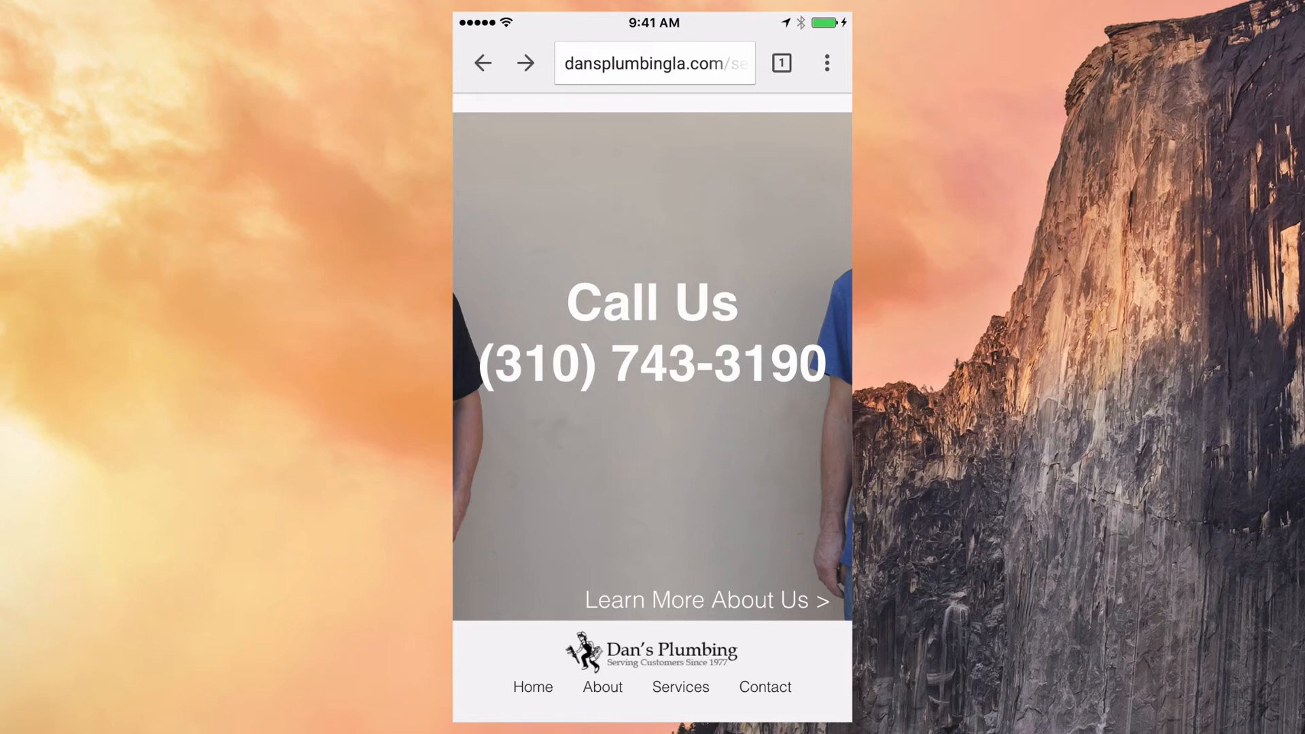
scroll(653, 407, up, 1)
scroll(652, 408, down, 2)
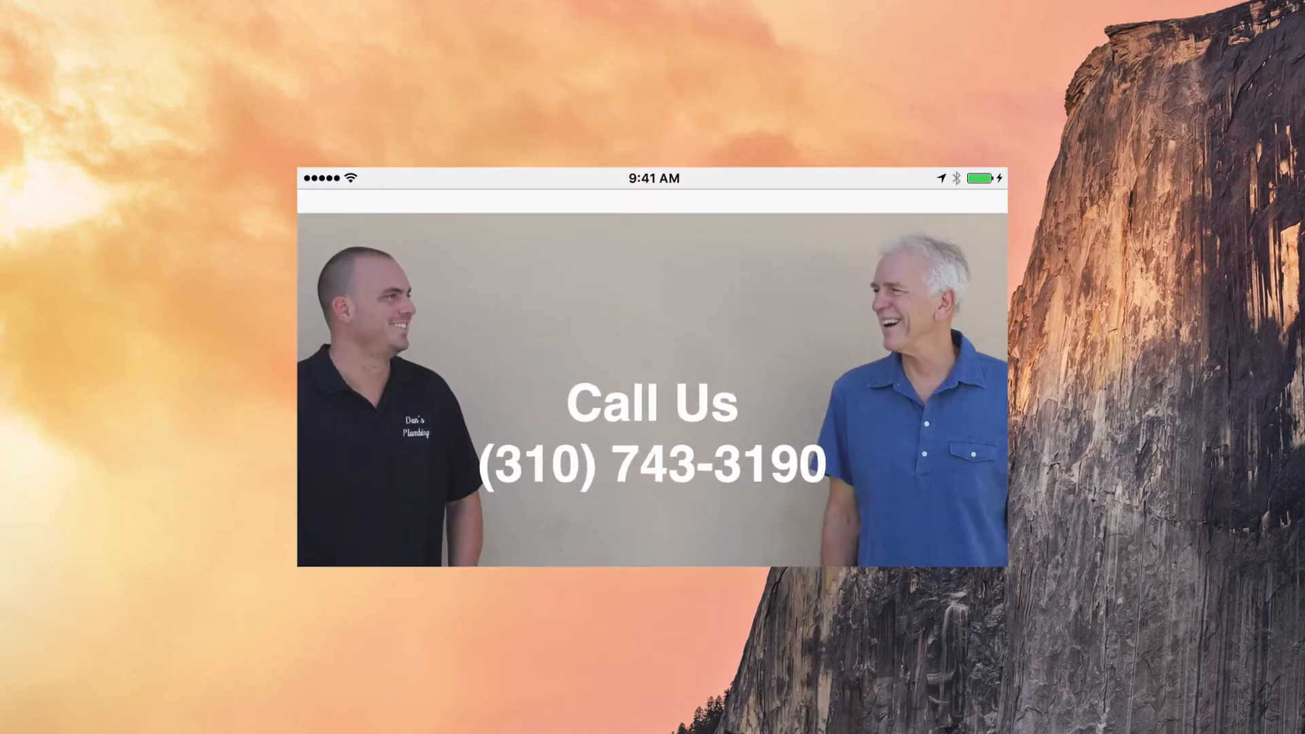
scroll(652, 408, up, 1)
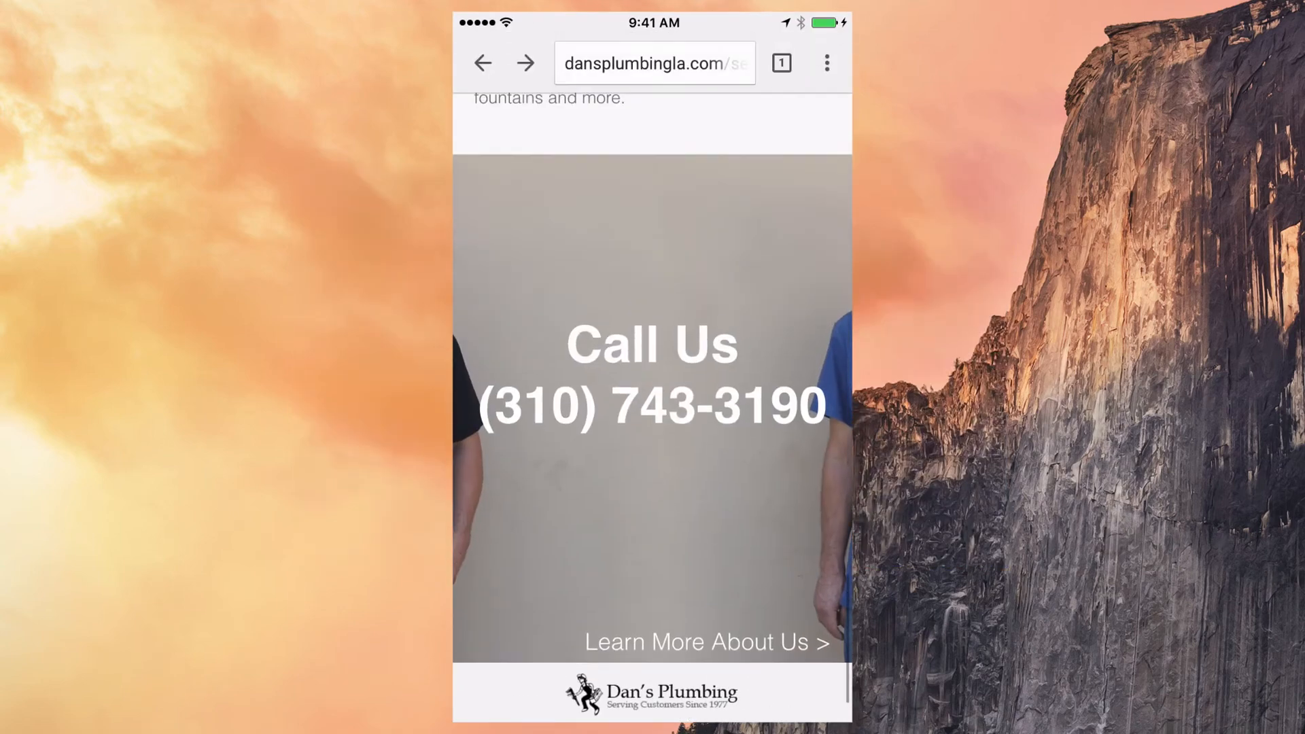
scroll(652, 407, down, 1)
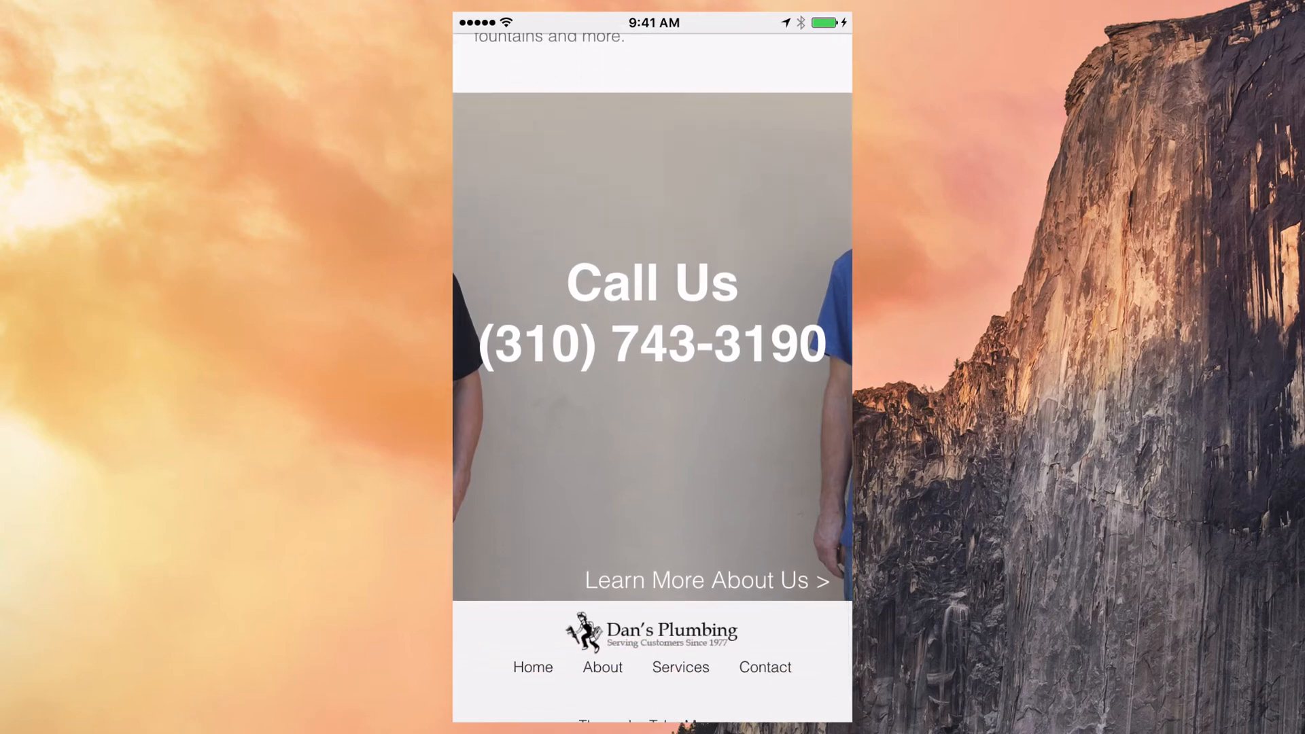
scroll(652, 373, up, 2)
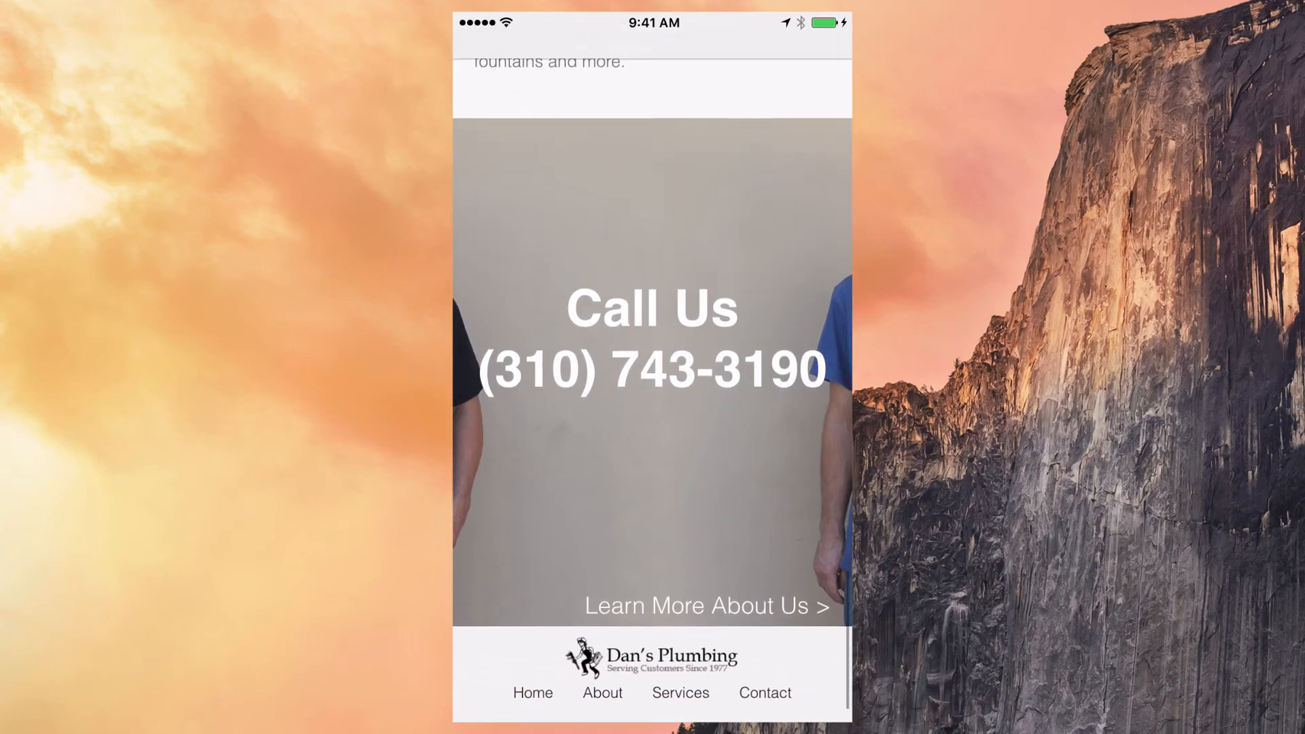
scroll(652, 407, down, 2)
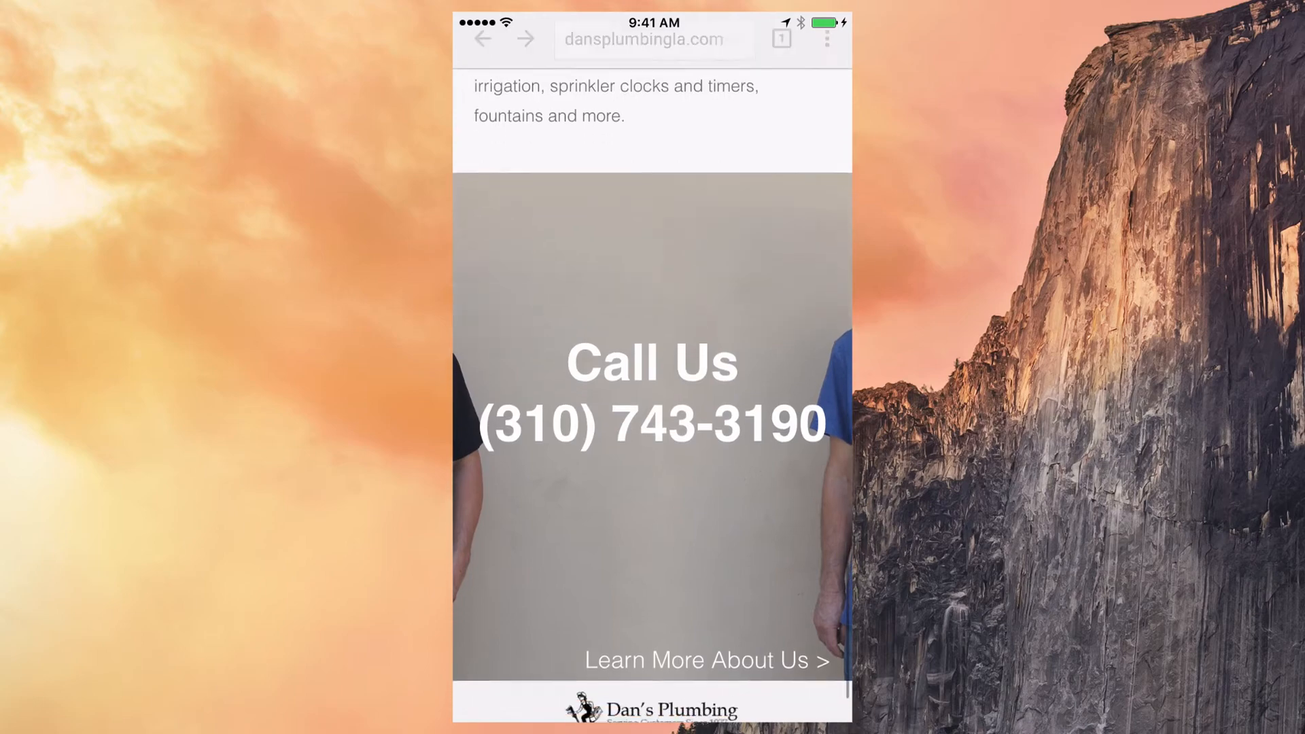
scroll(652, 408, up, 20)
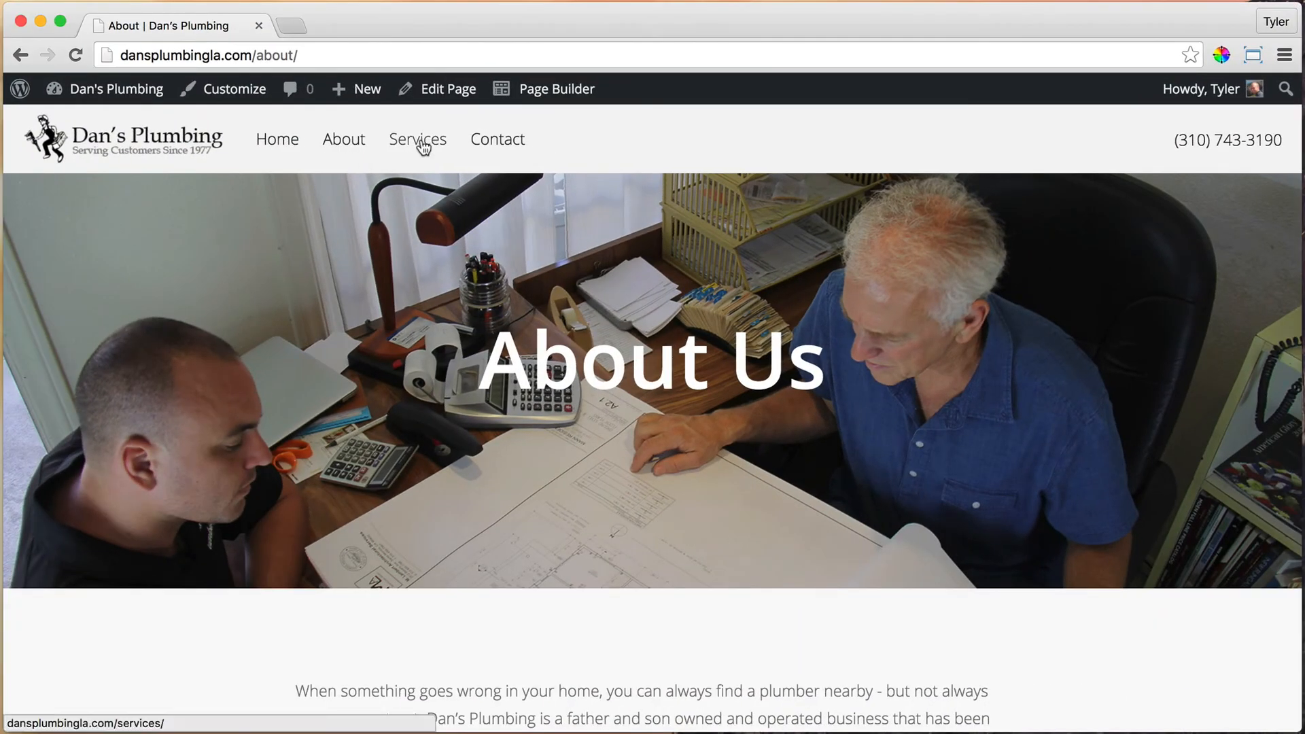
Step: Open the Services page in Beaver Builder and duplicate its Call Us phone banner row
click(417, 140)
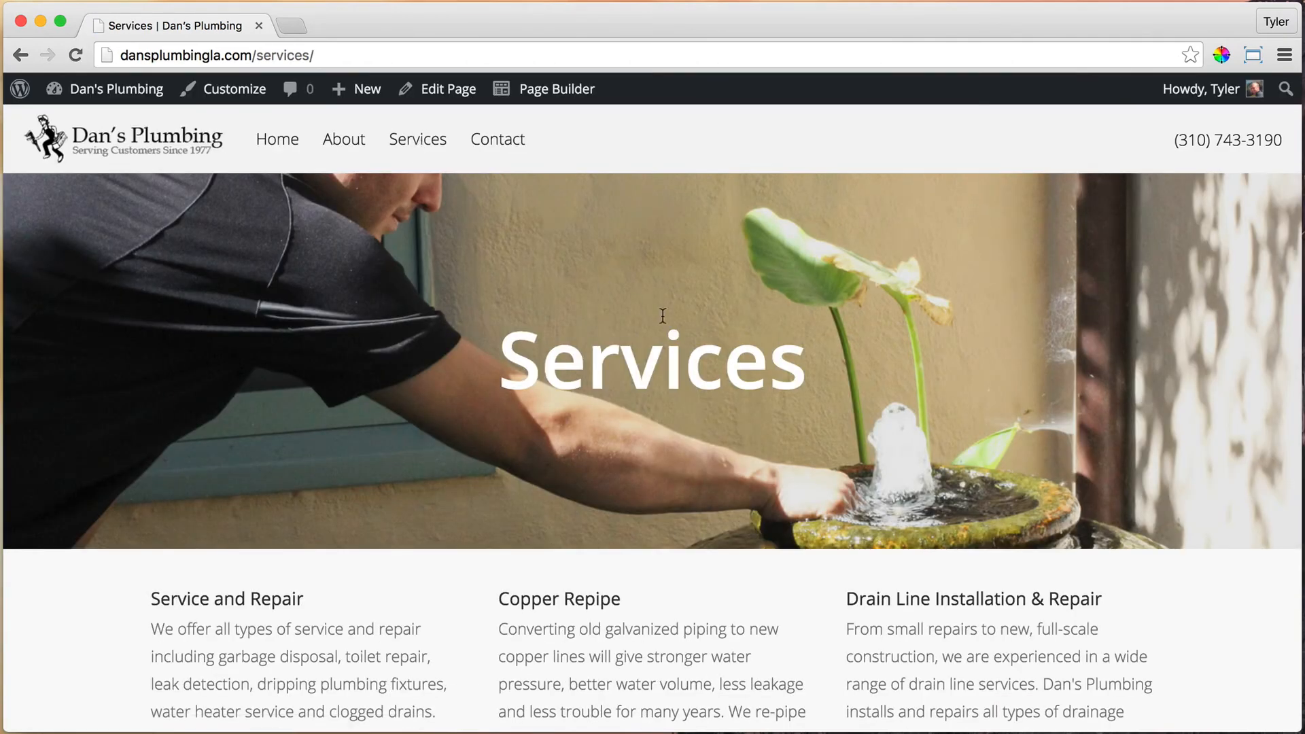
click(564, 96)
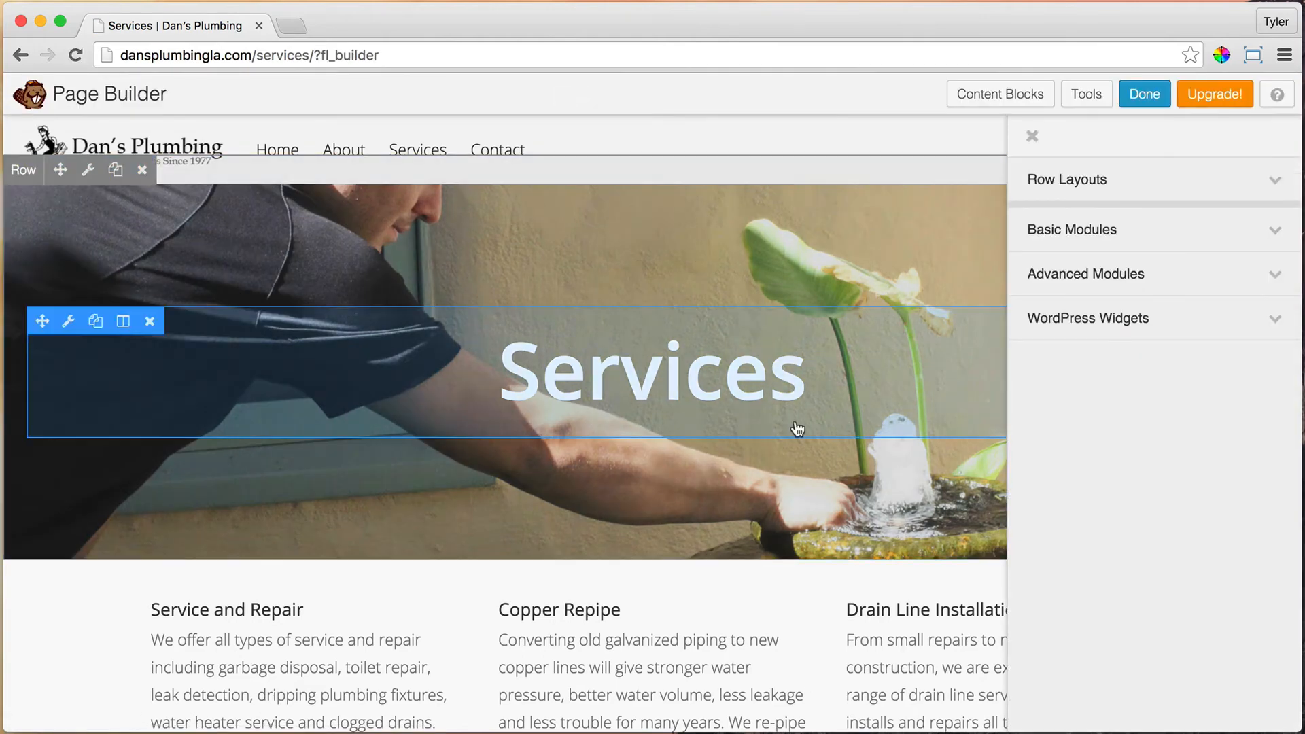
scroll(797, 428, down, 10)
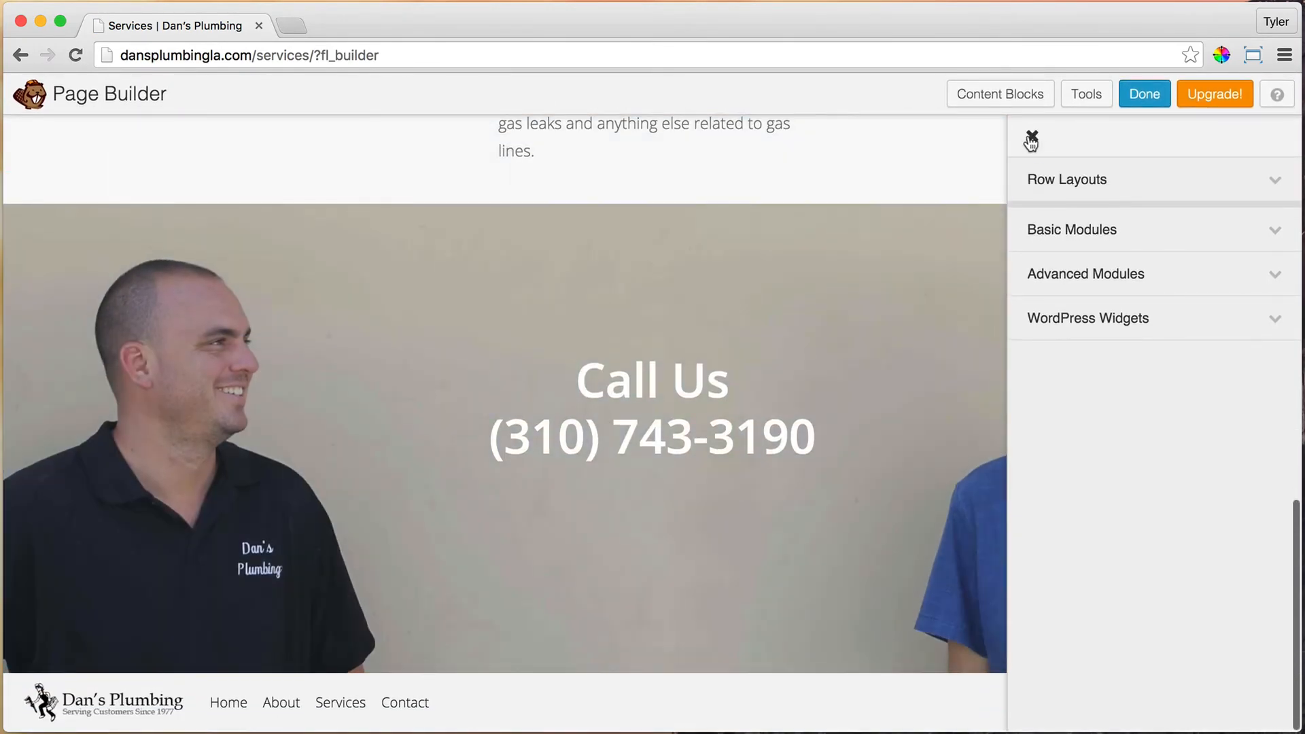
click(1032, 136)
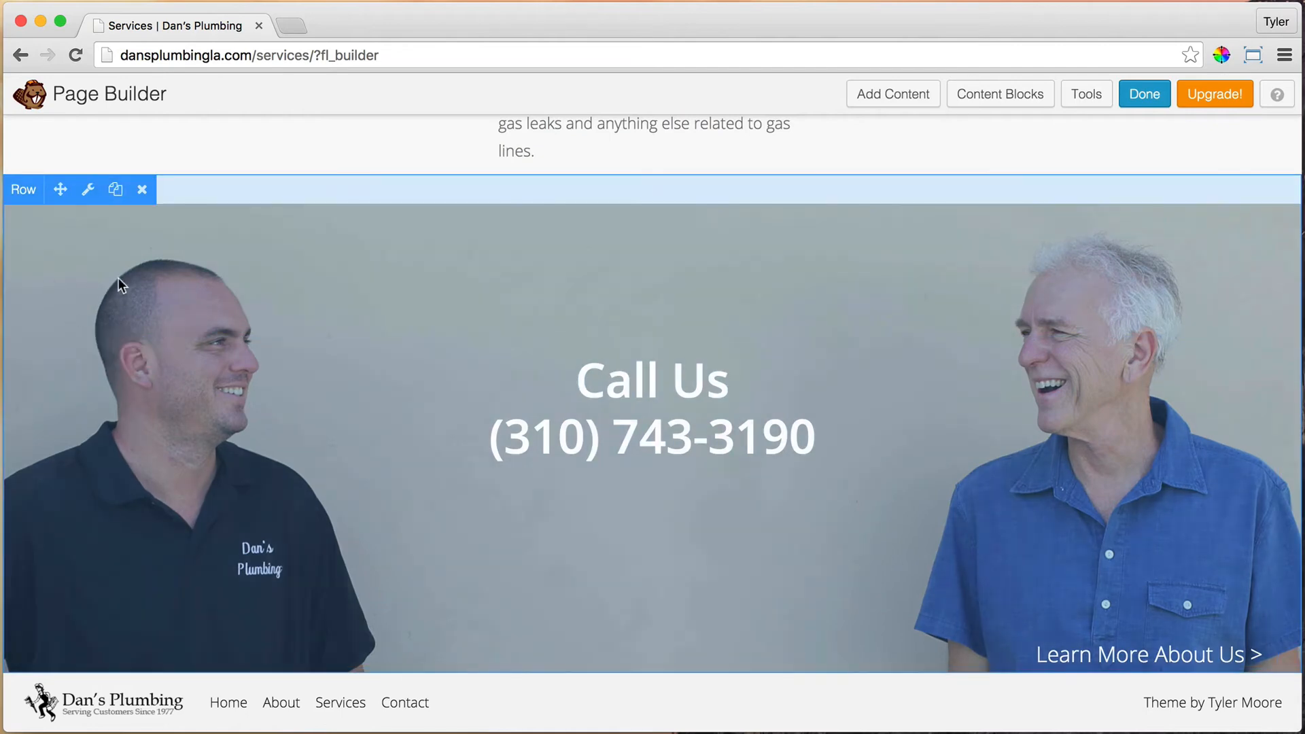
click(117, 192)
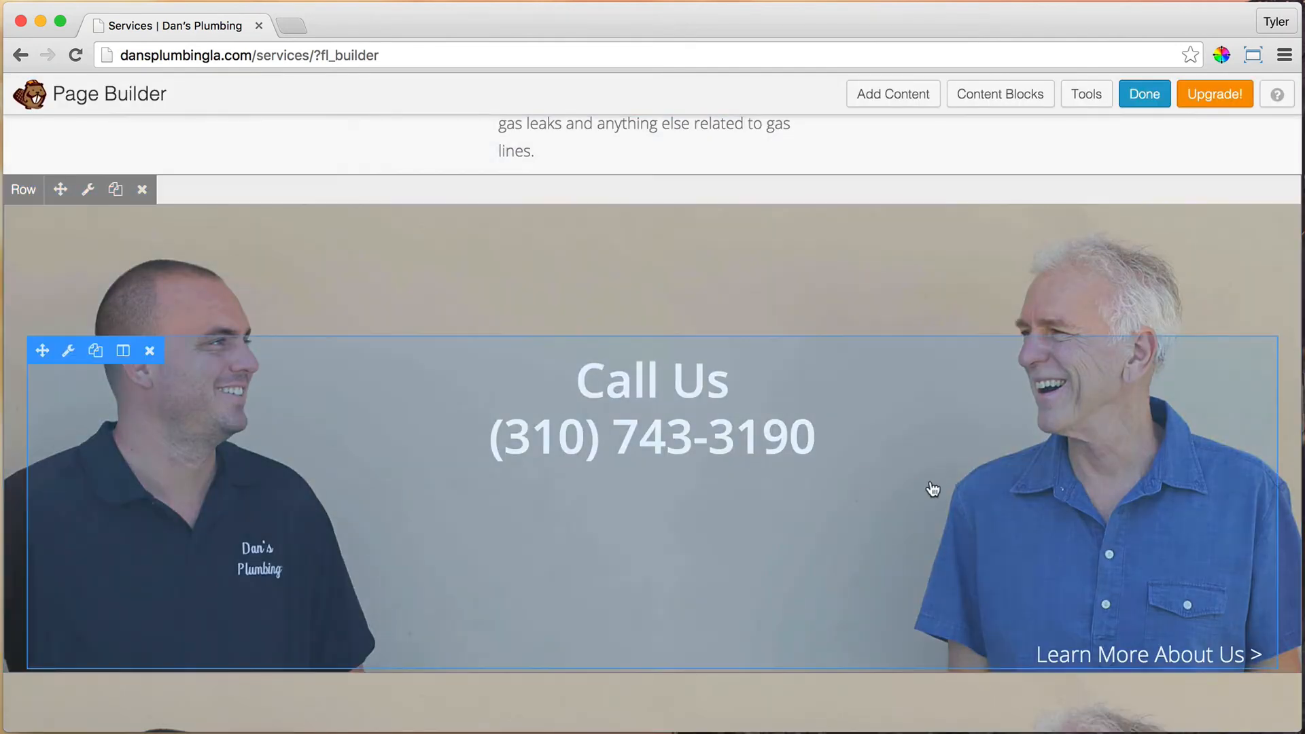
scroll(938, 484, down, 6)
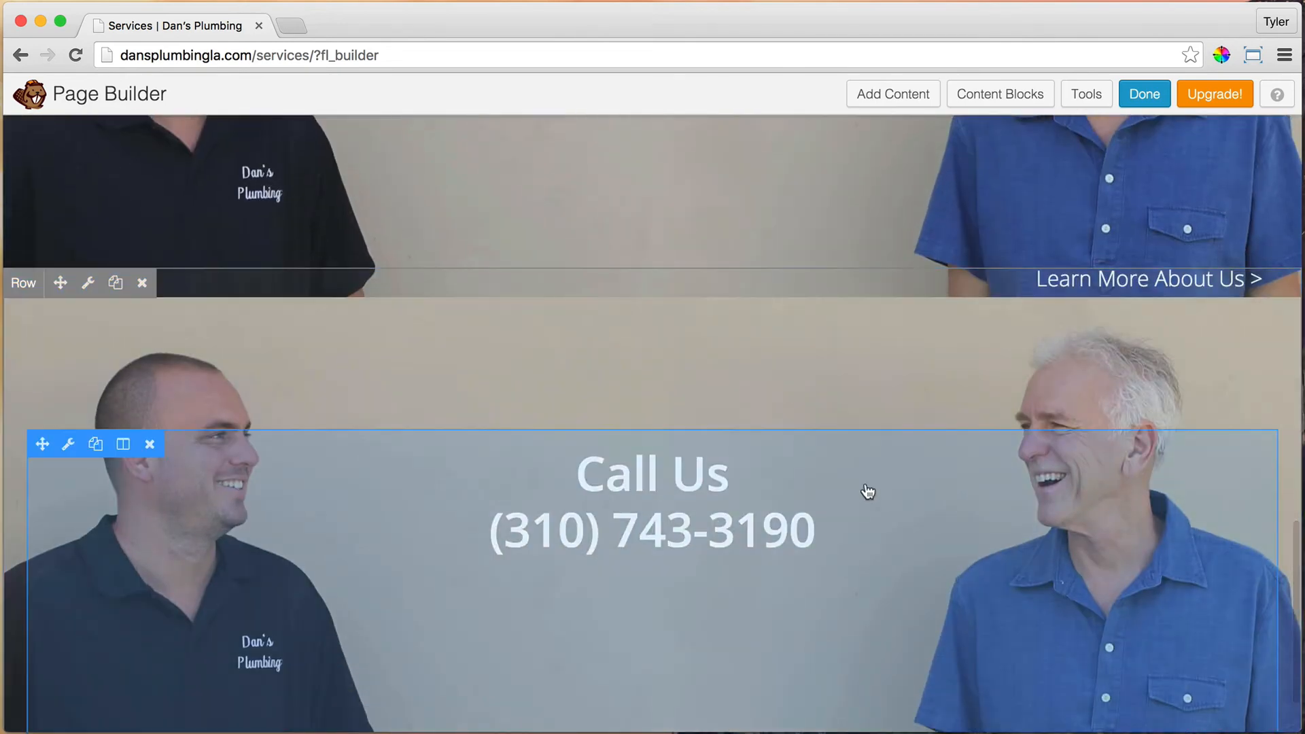
Step: In the duplicated Call Us text, shrink the heading and set the phone number to 38px
click(70, 446)
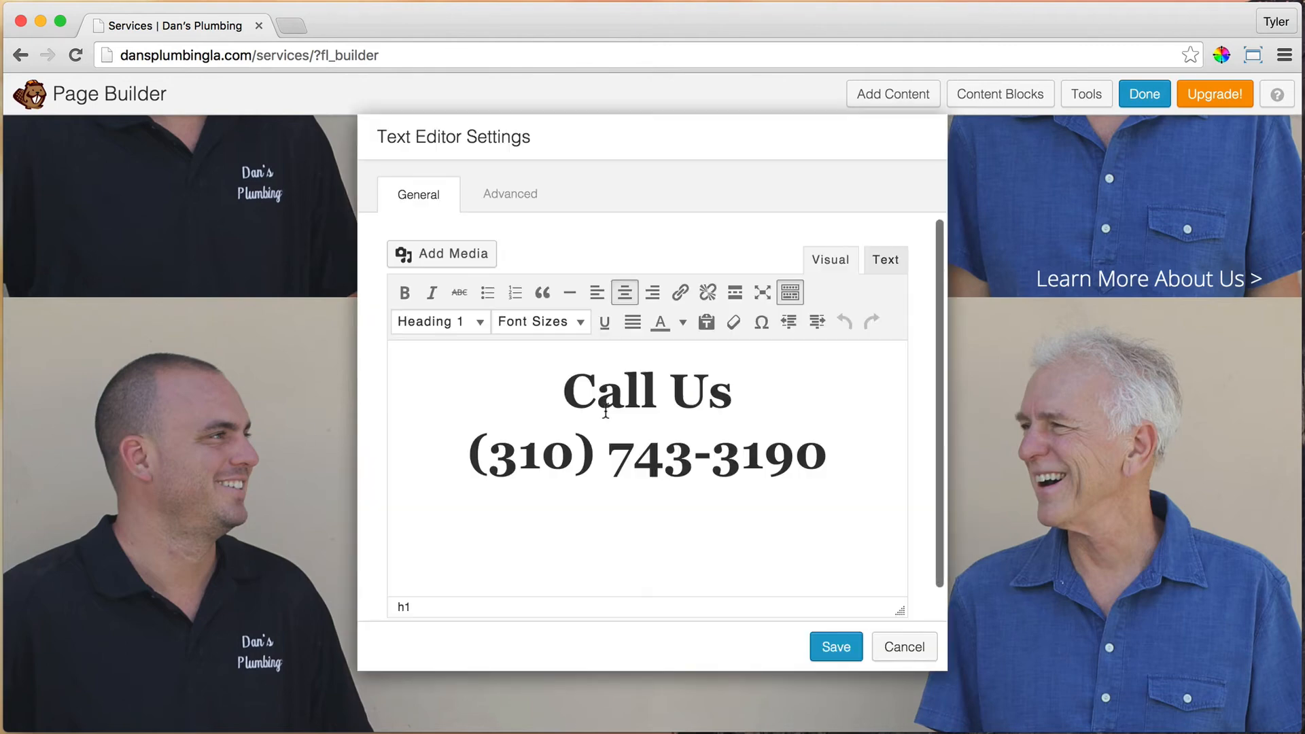
triple_click(606, 411)
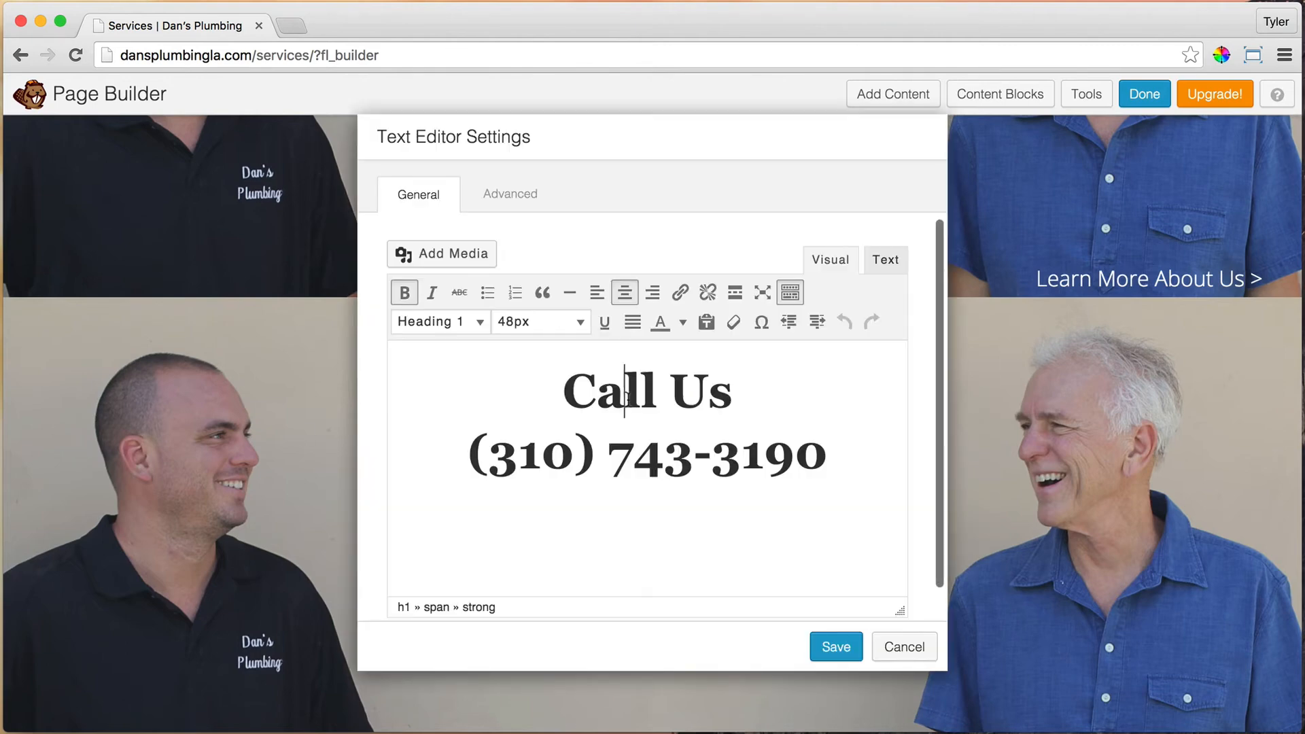
click(579, 327)
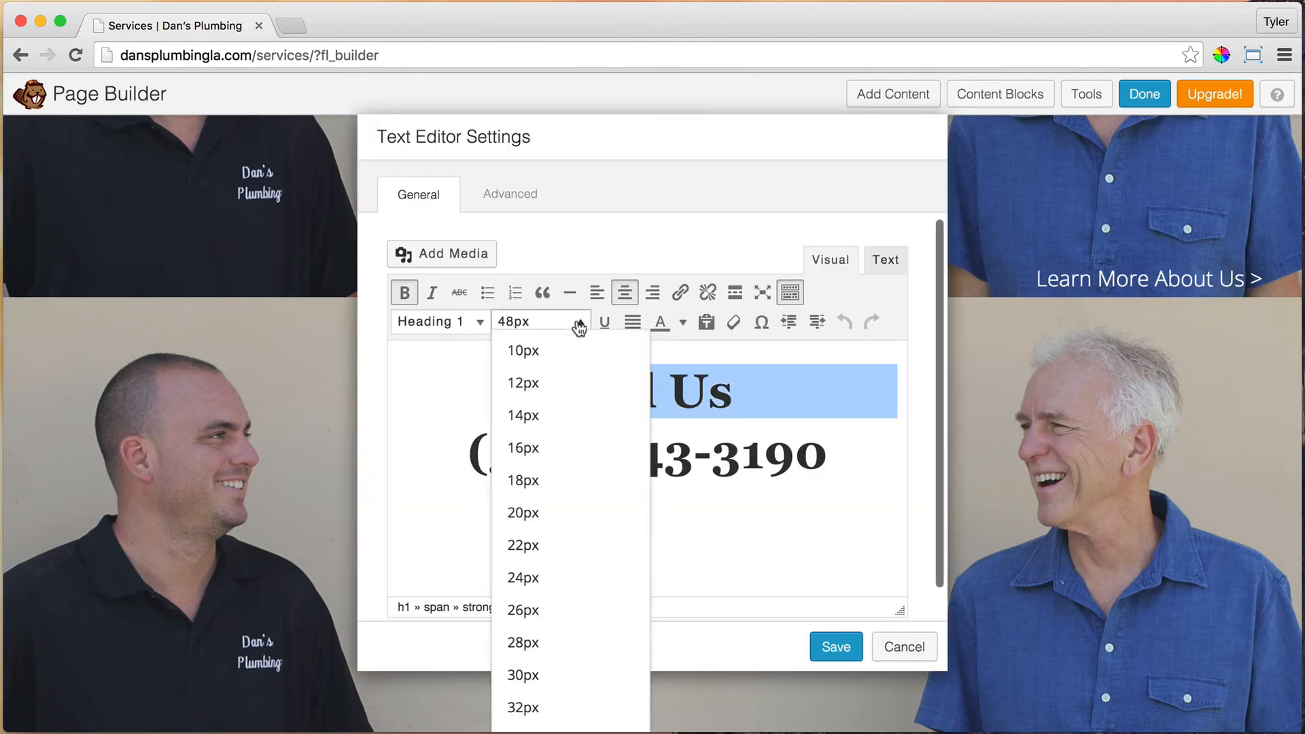
scroll(556, 690, down, 2)
scroll(559, 708, down, 1)
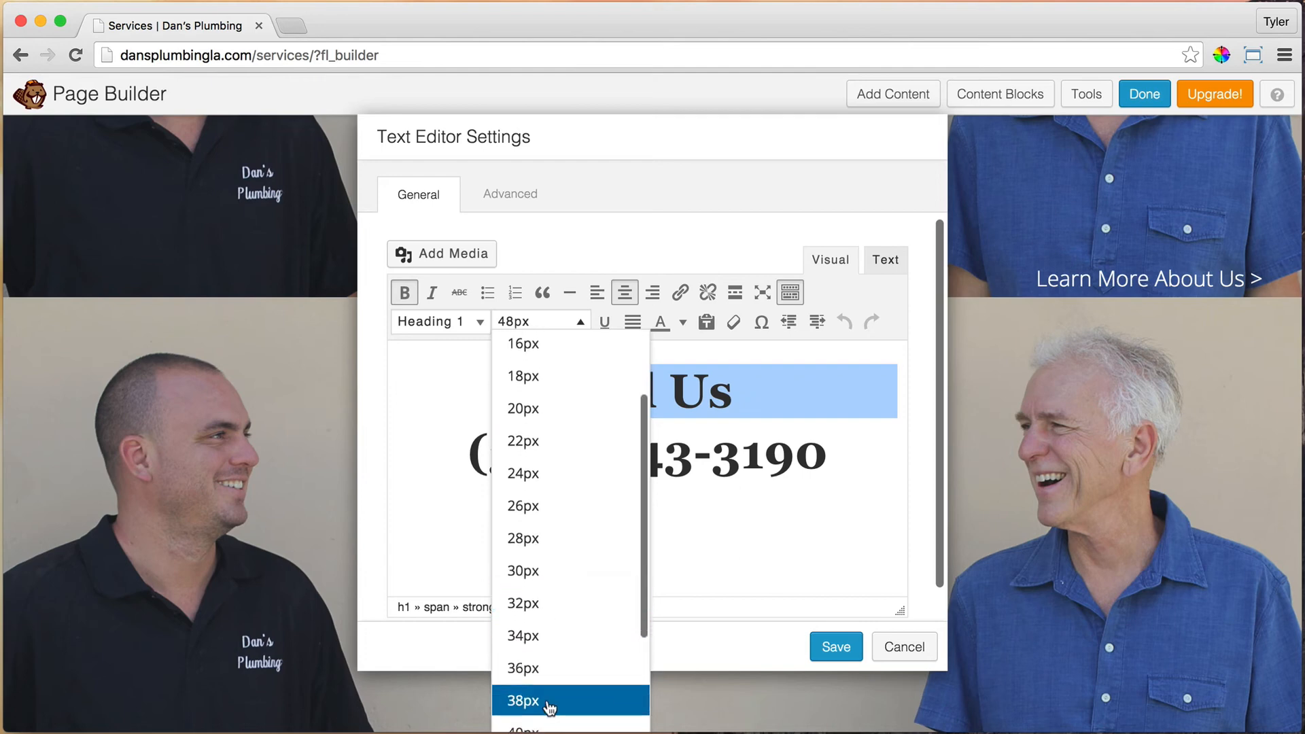
click(555, 707)
triple_click(628, 469)
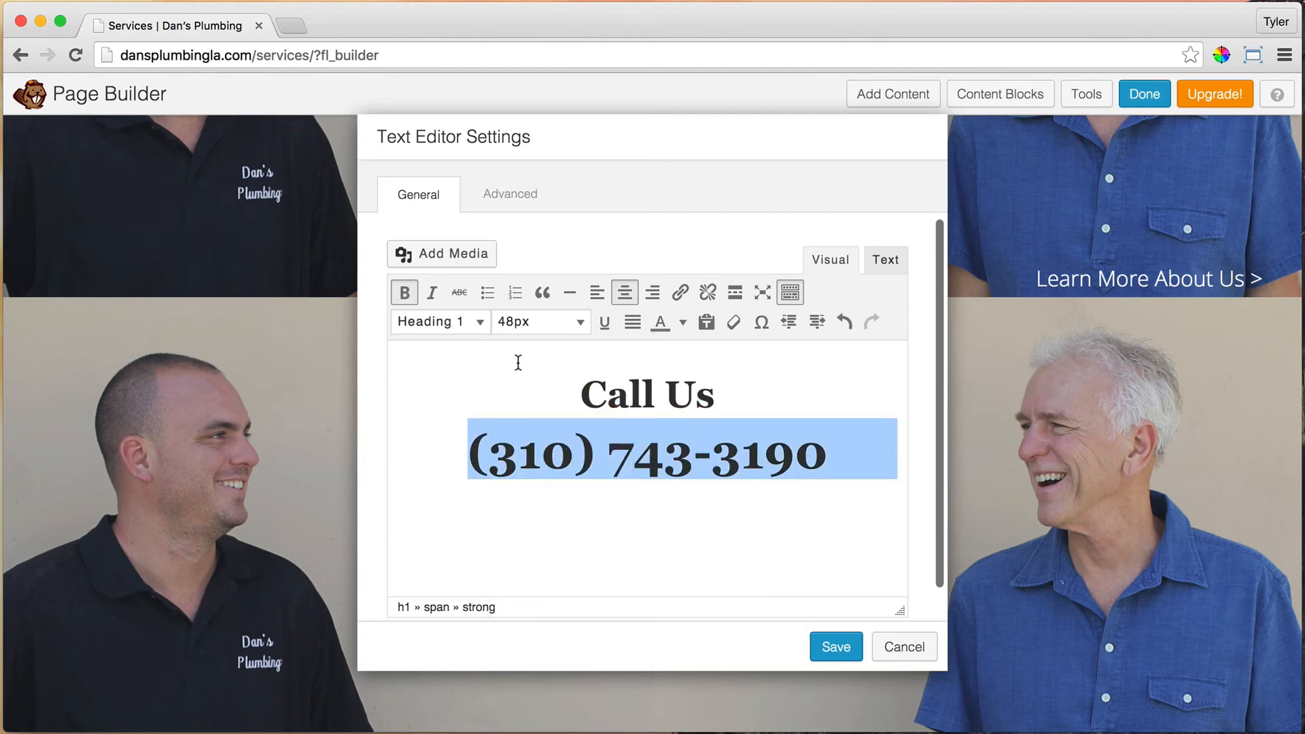
click(563, 322)
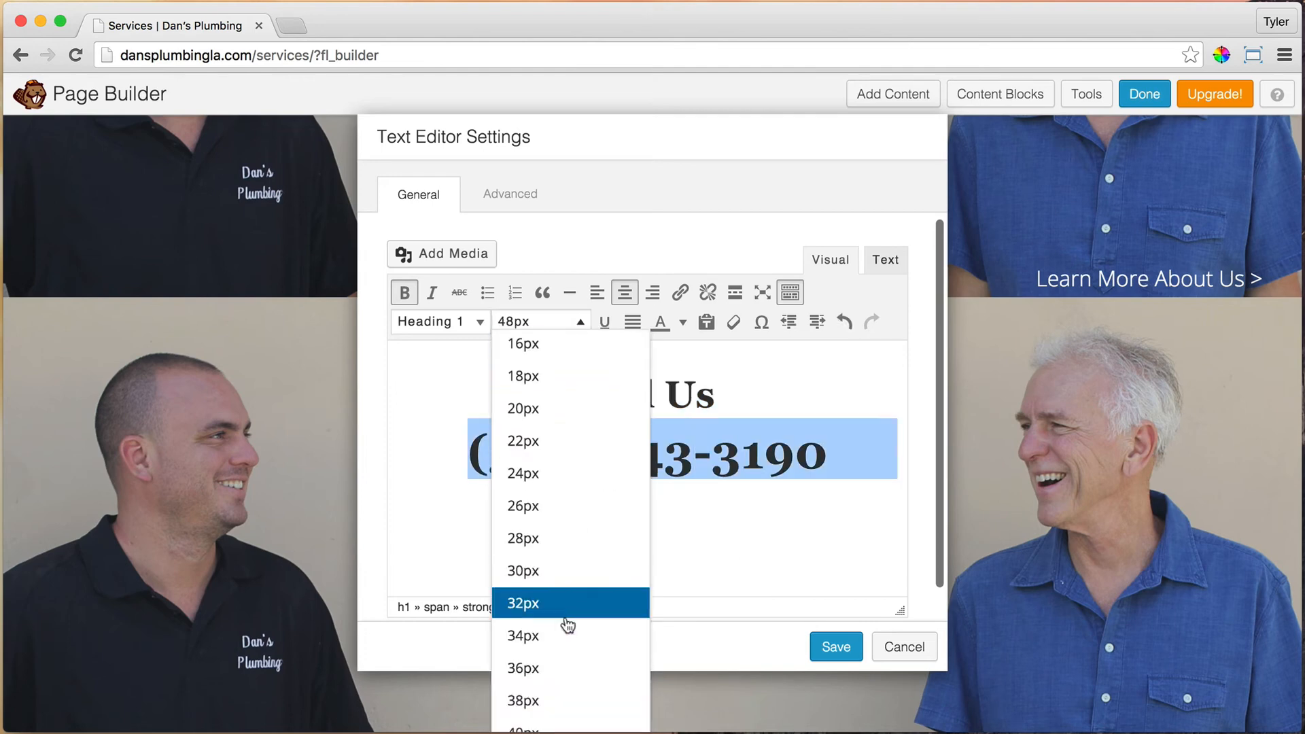
click(559, 698)
Step: Link the phone number with a tel: link and save the text module
double_click(658, 448)
click(659, 448)
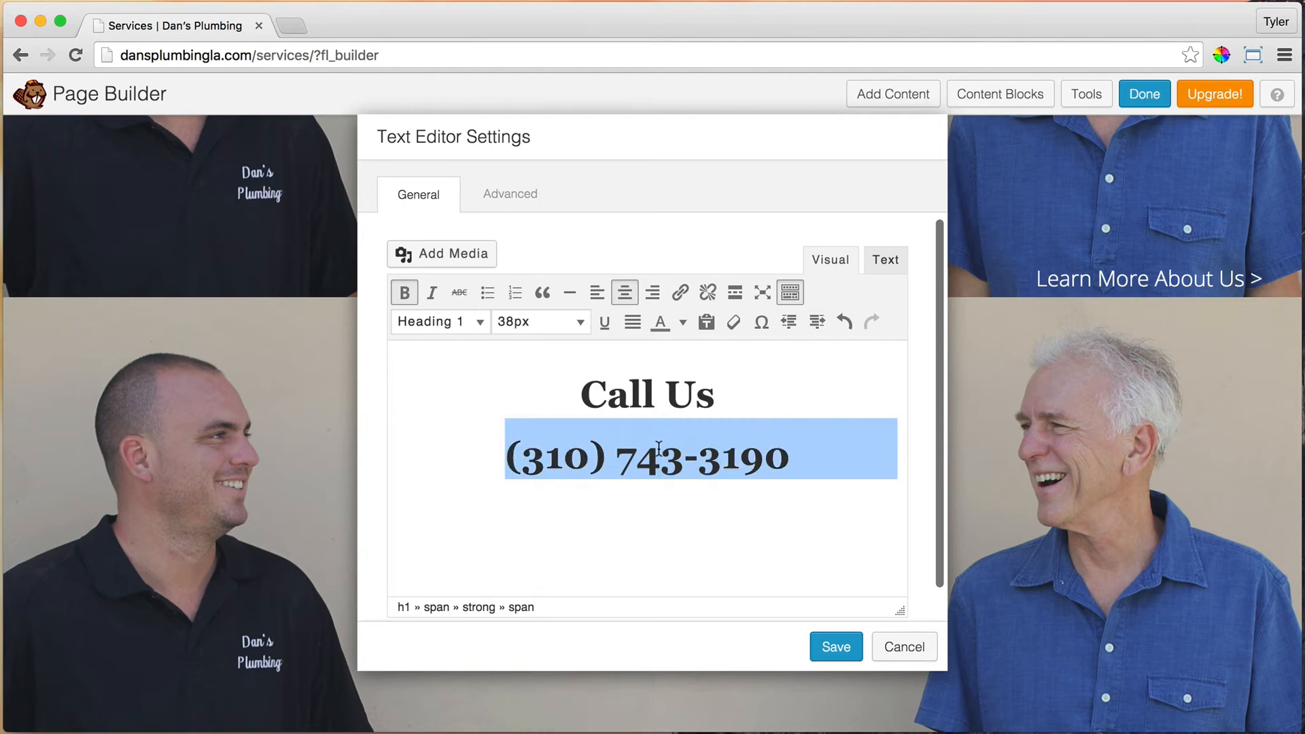
click(680, 293)
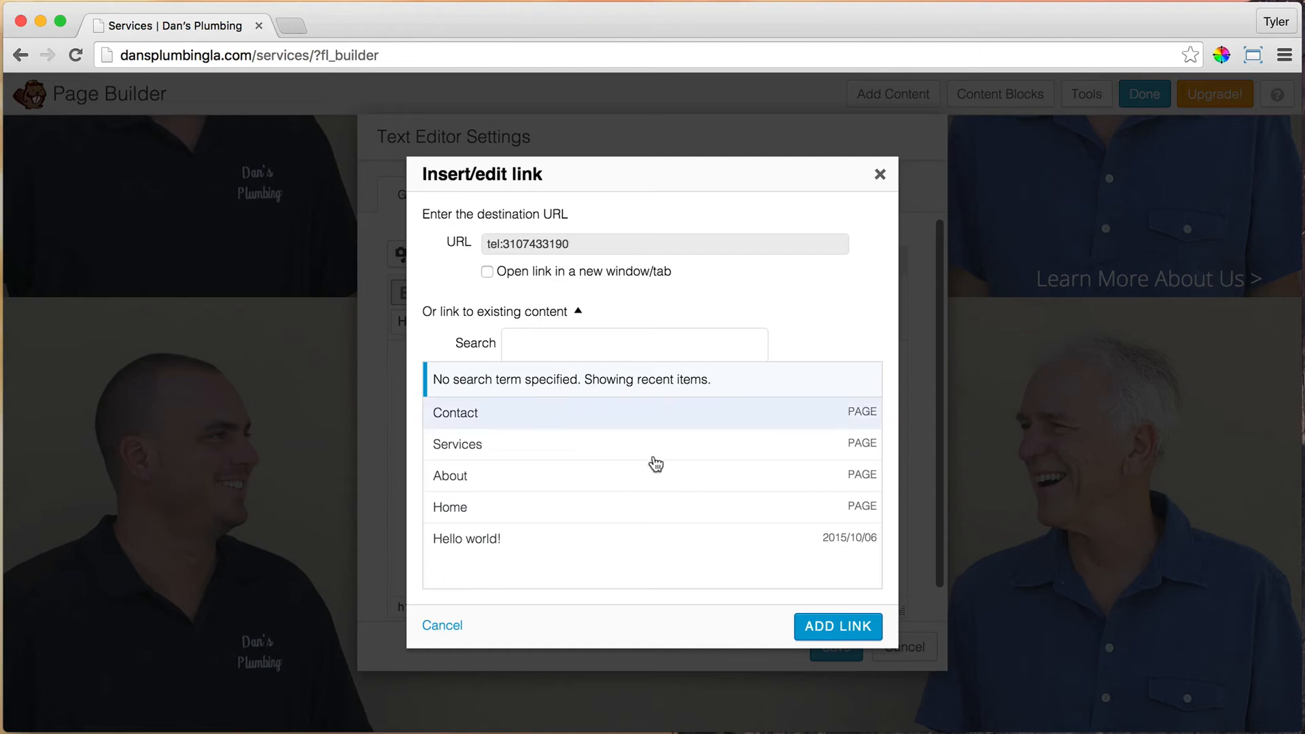
click(826, 623)
click(836, 647)
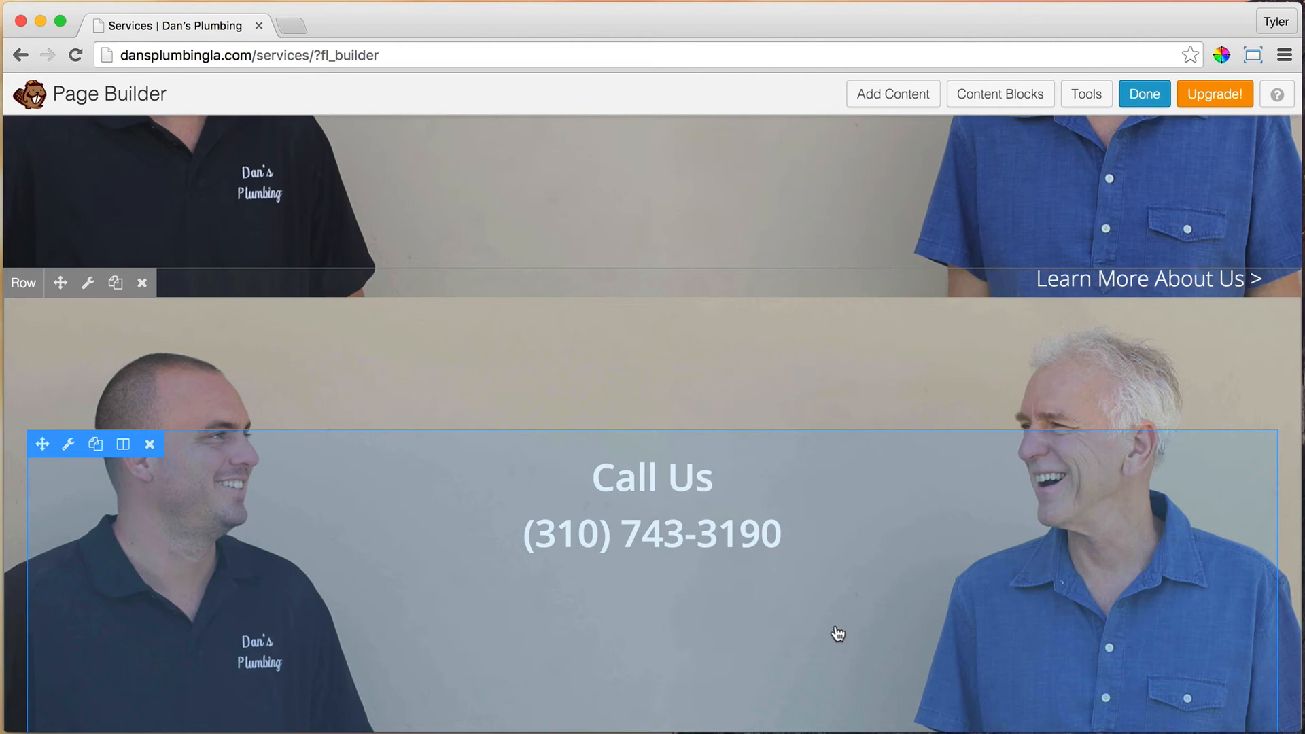
Step: Replace the duplicated row's background photo with an uploaded Services-mobile.jpg
click(86, 282)
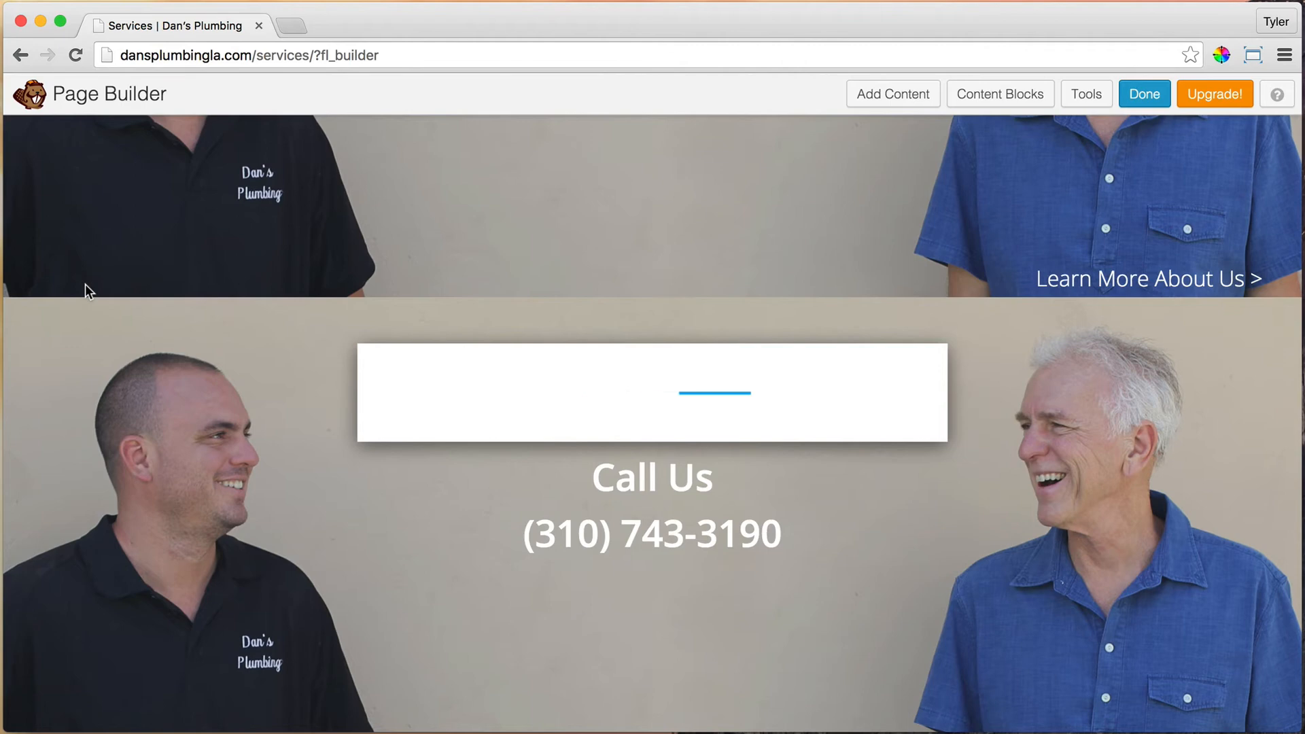
scroll(851, 397, down, 8)
scroll(850, 397, down, 3)
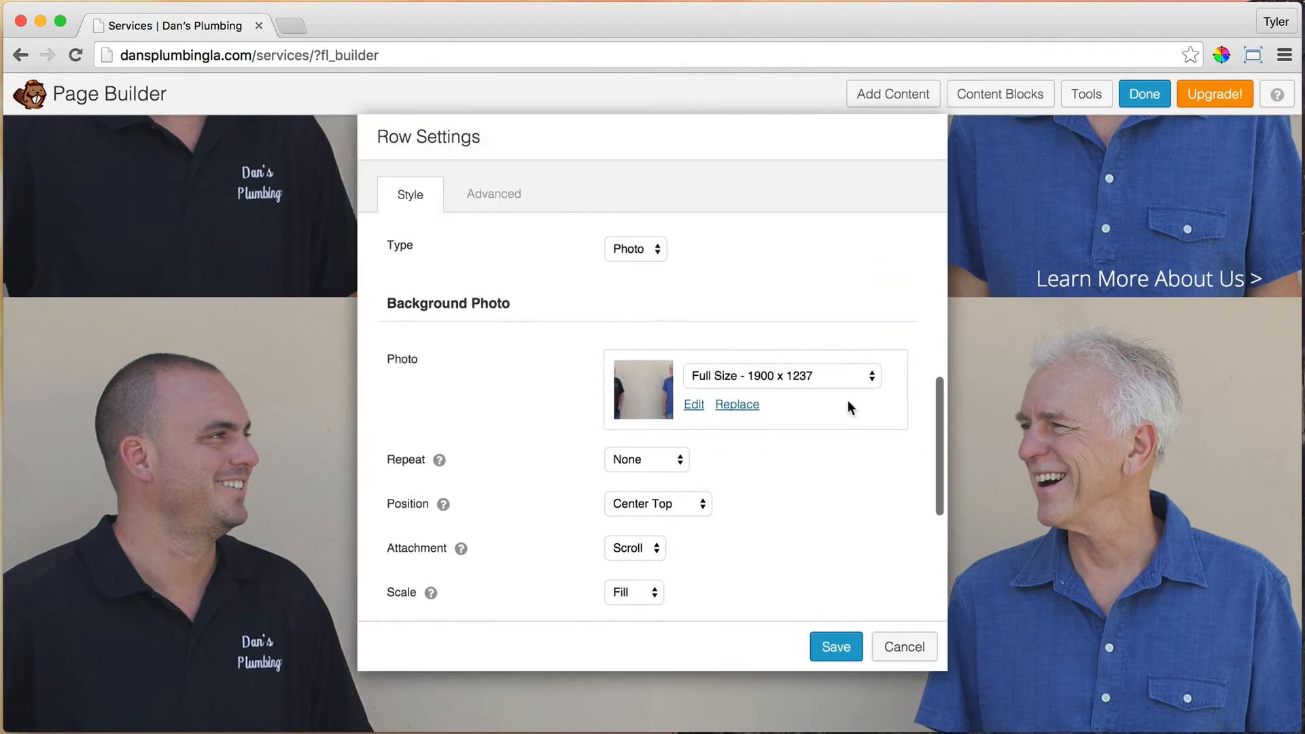
click(728, 399)
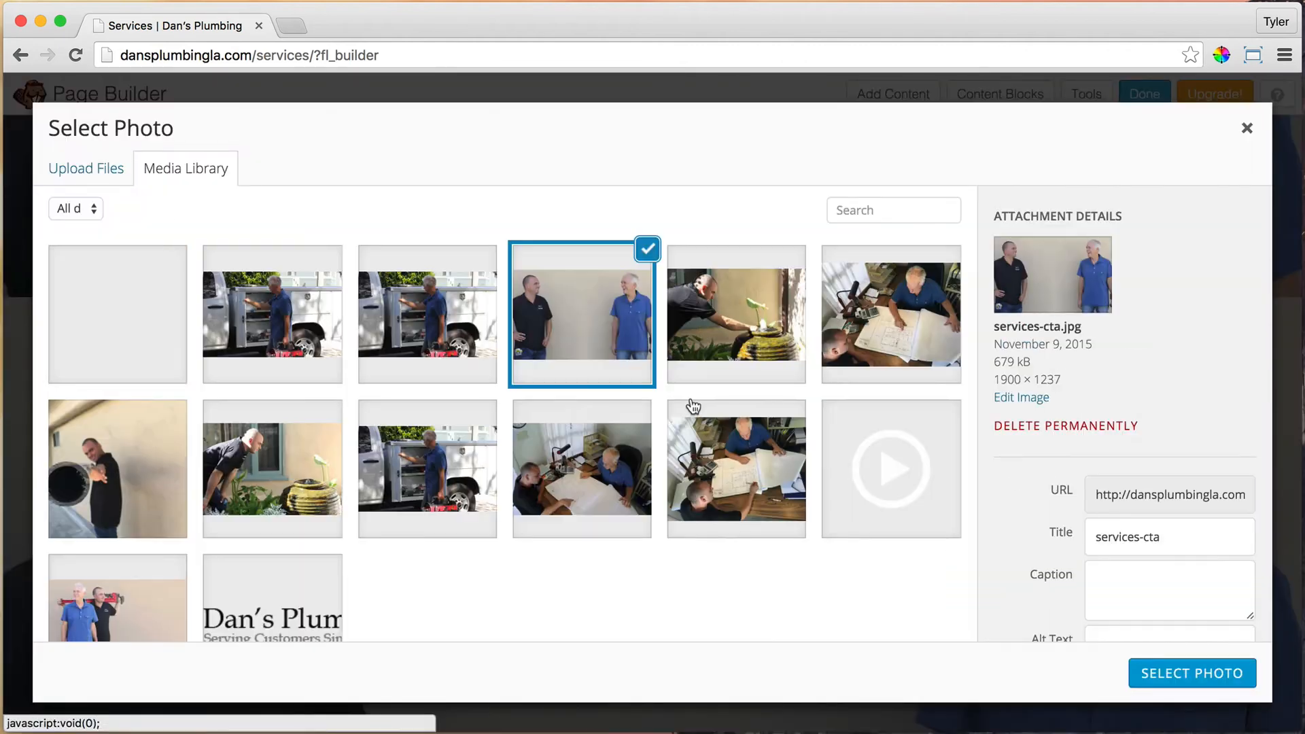
click(80, 171)
click(653, 425)
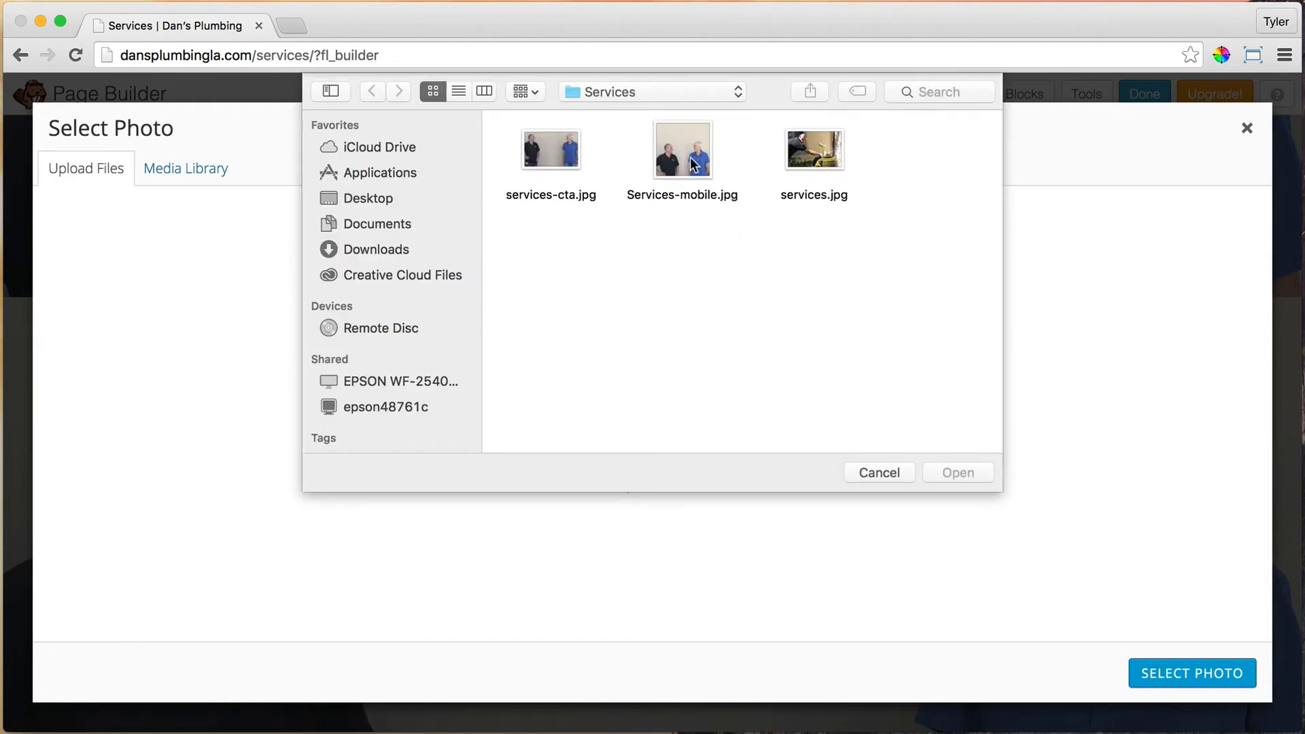
click(693, 164)
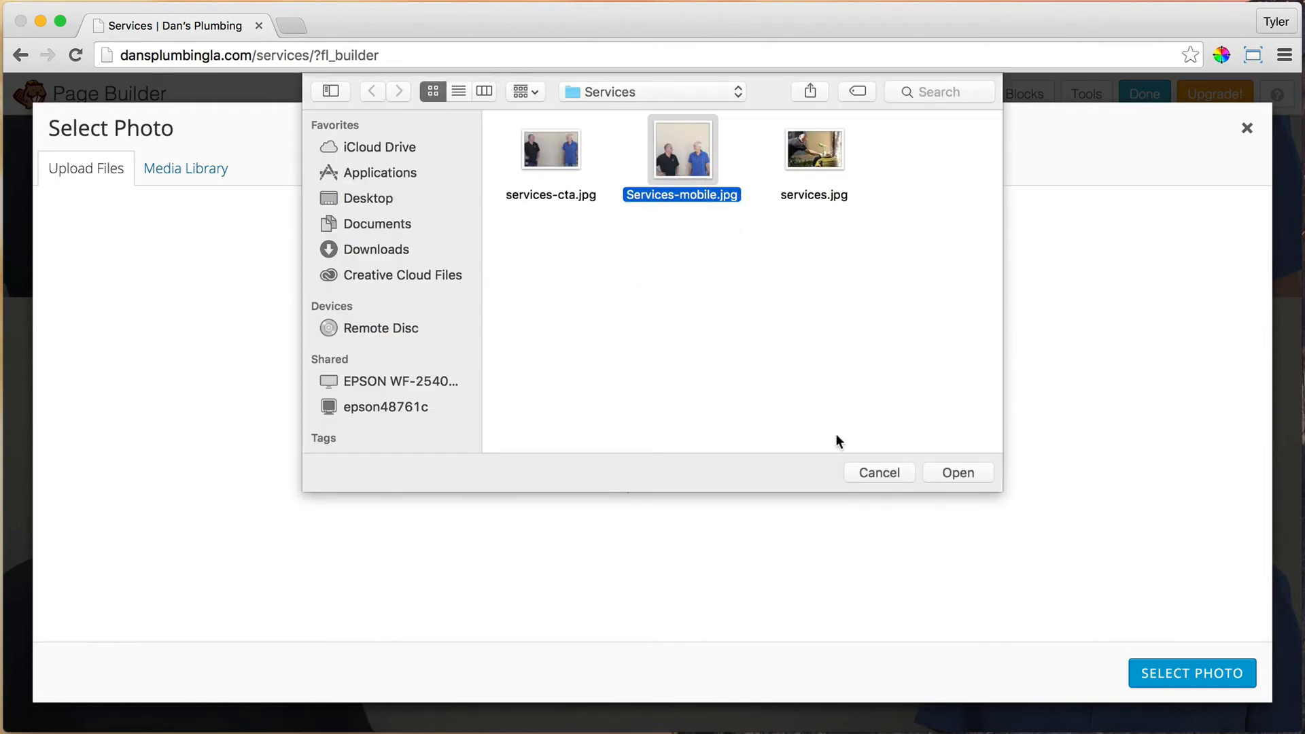
click(959, 474)
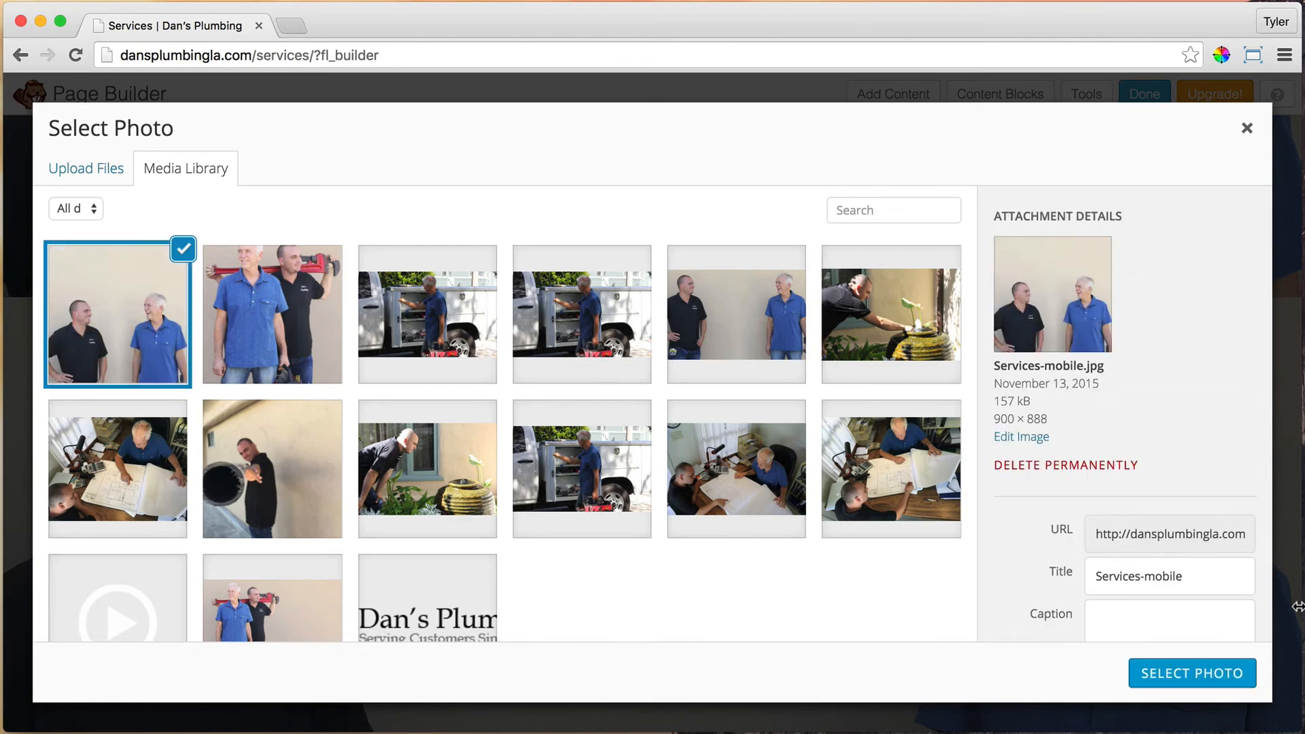
click(1210, 678)
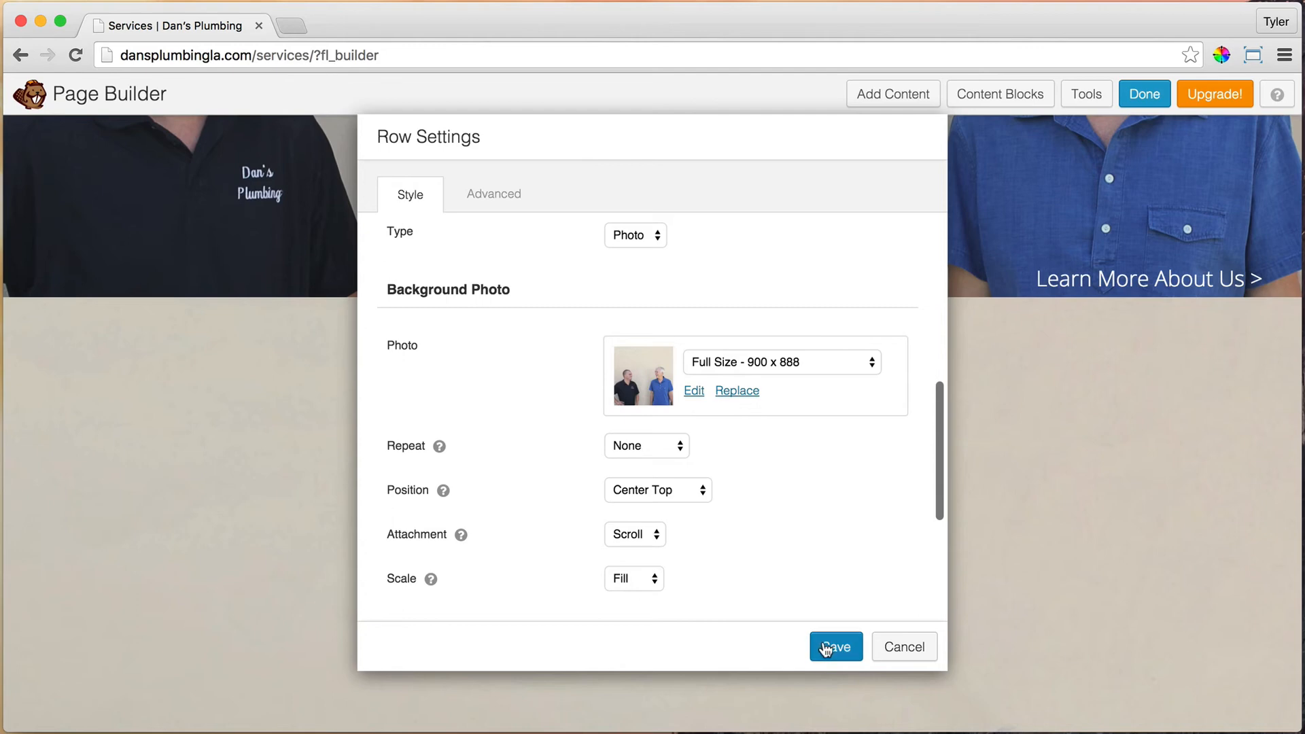
Step: Change the row's top padding from 130 to 0 and save the row settings
click(514, 198)
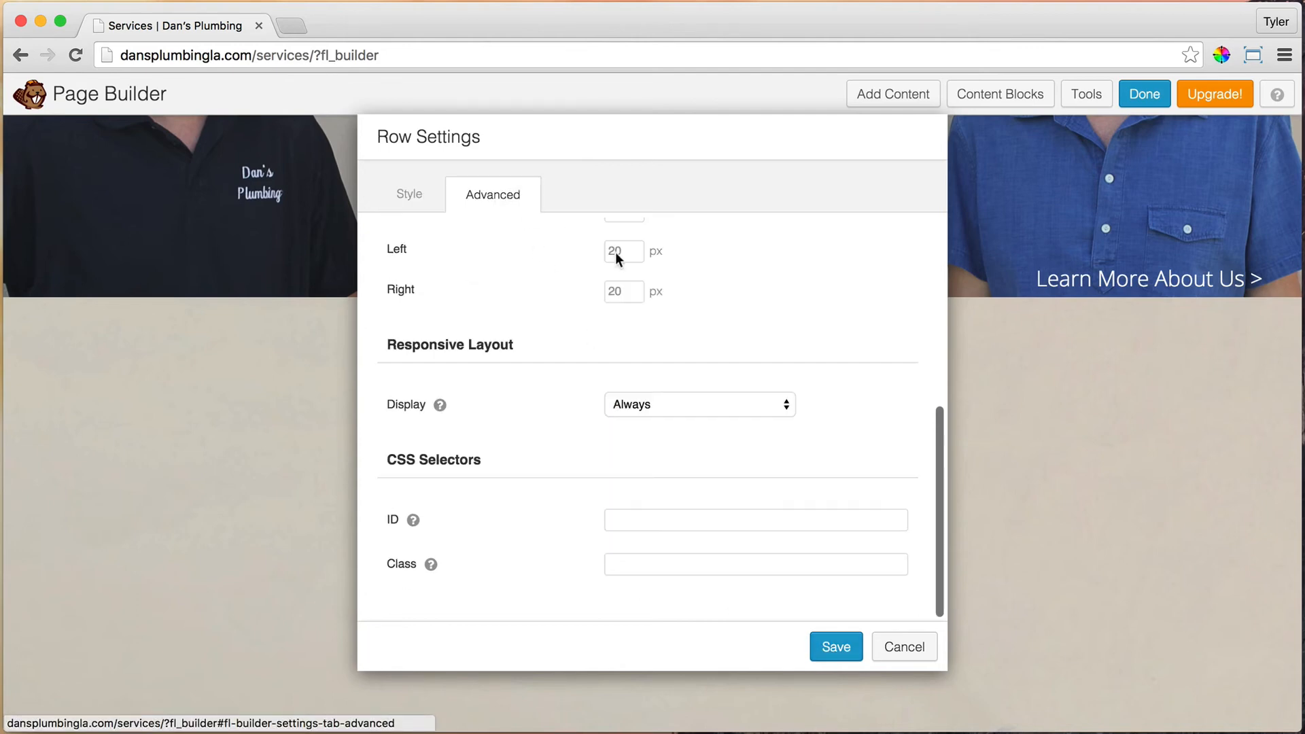
scroll(772, 353, up, 3)
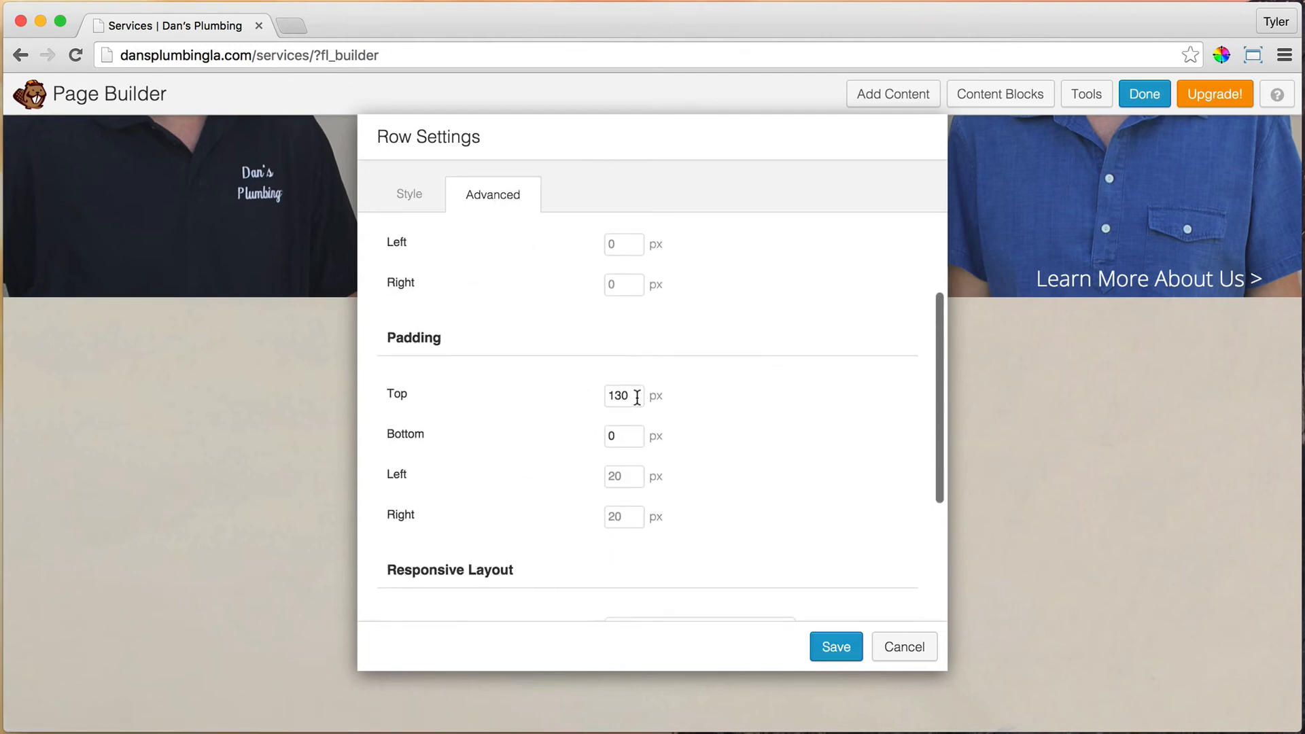
double_click(637, 396)
text(0)
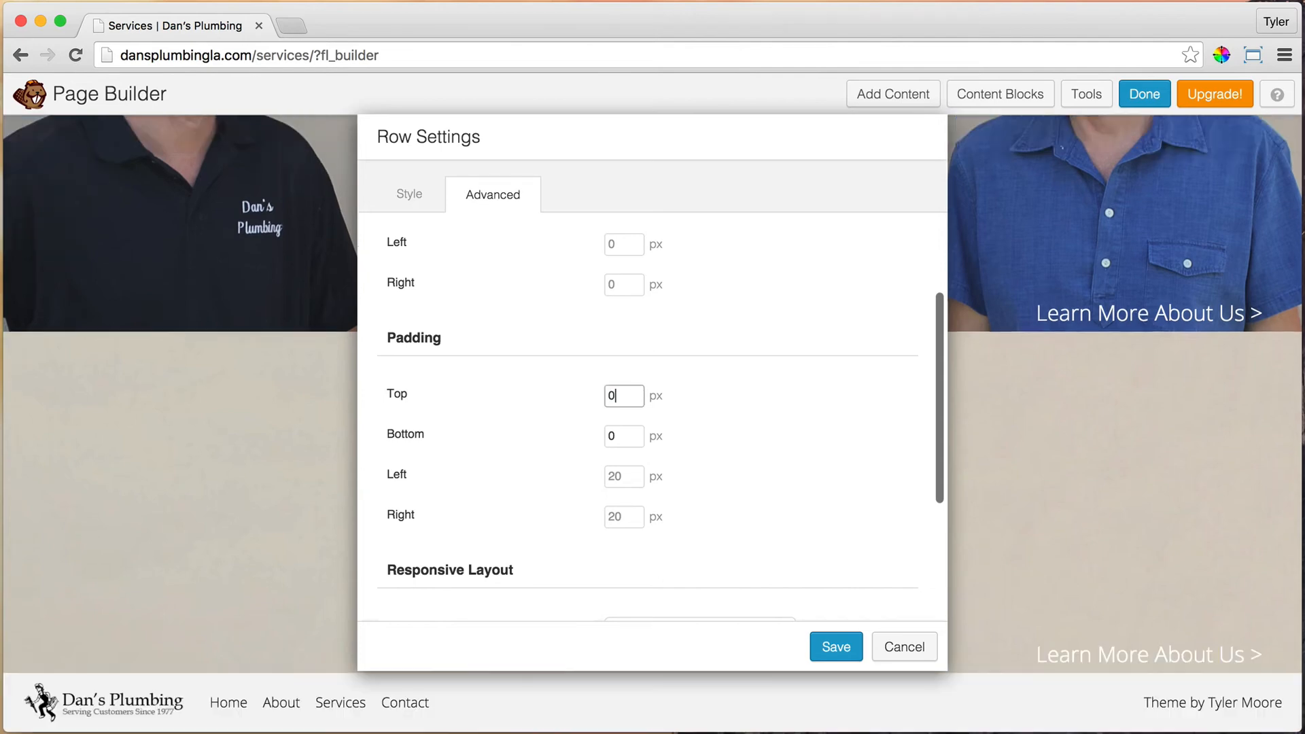
click(845, 654)
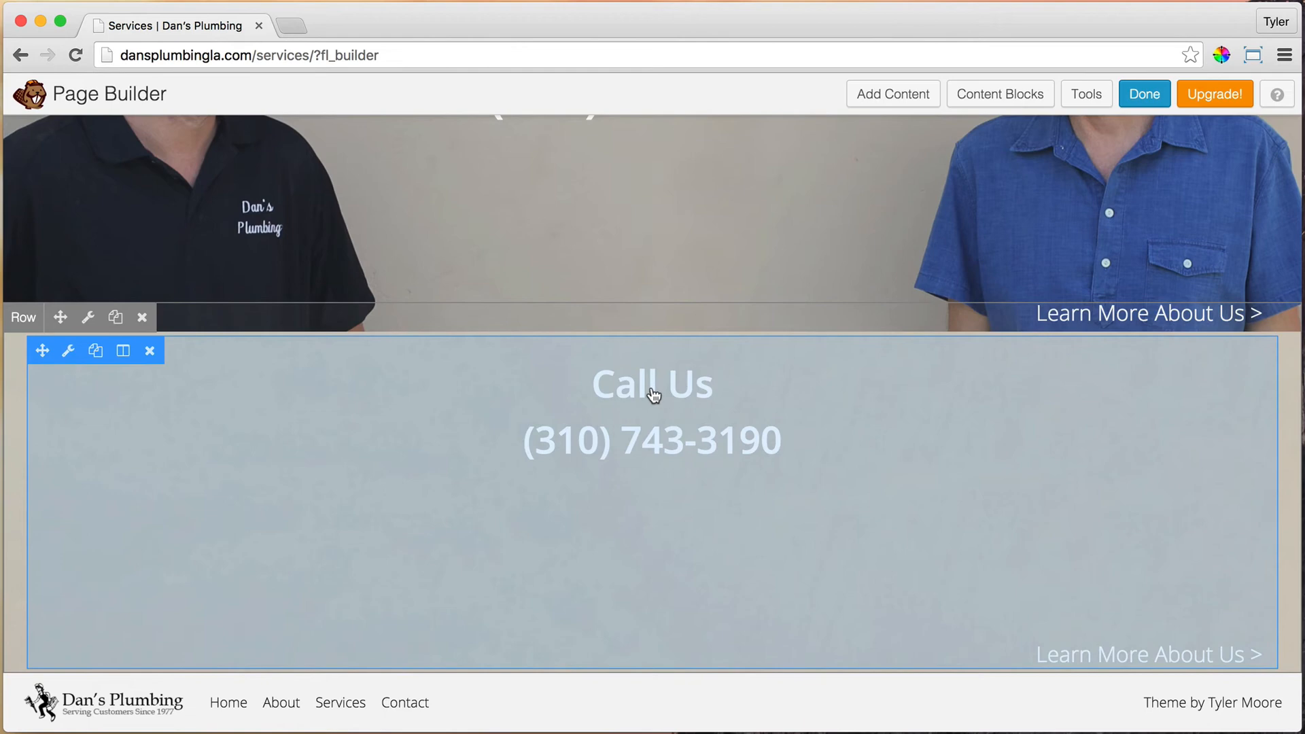
Step: Add two empty lines below the phone number in the Call Us text and save it
click(70, 352)
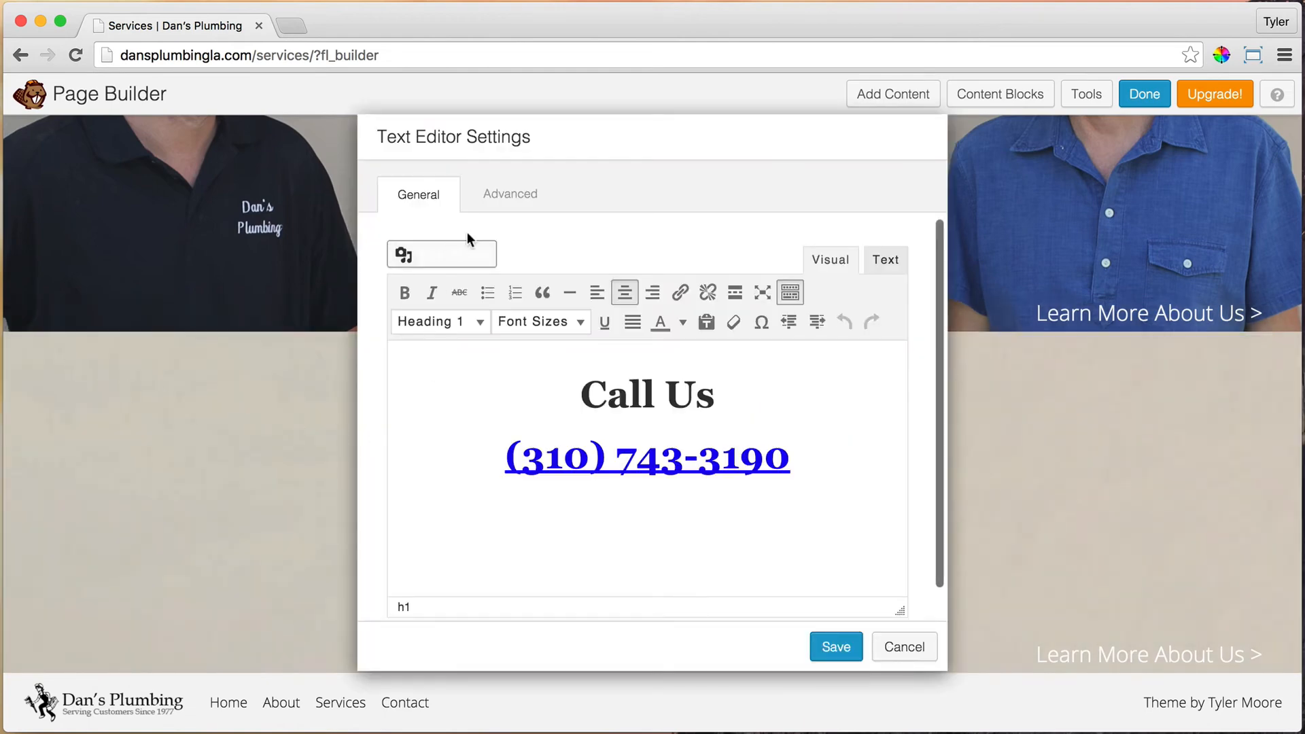
click(518, 199)
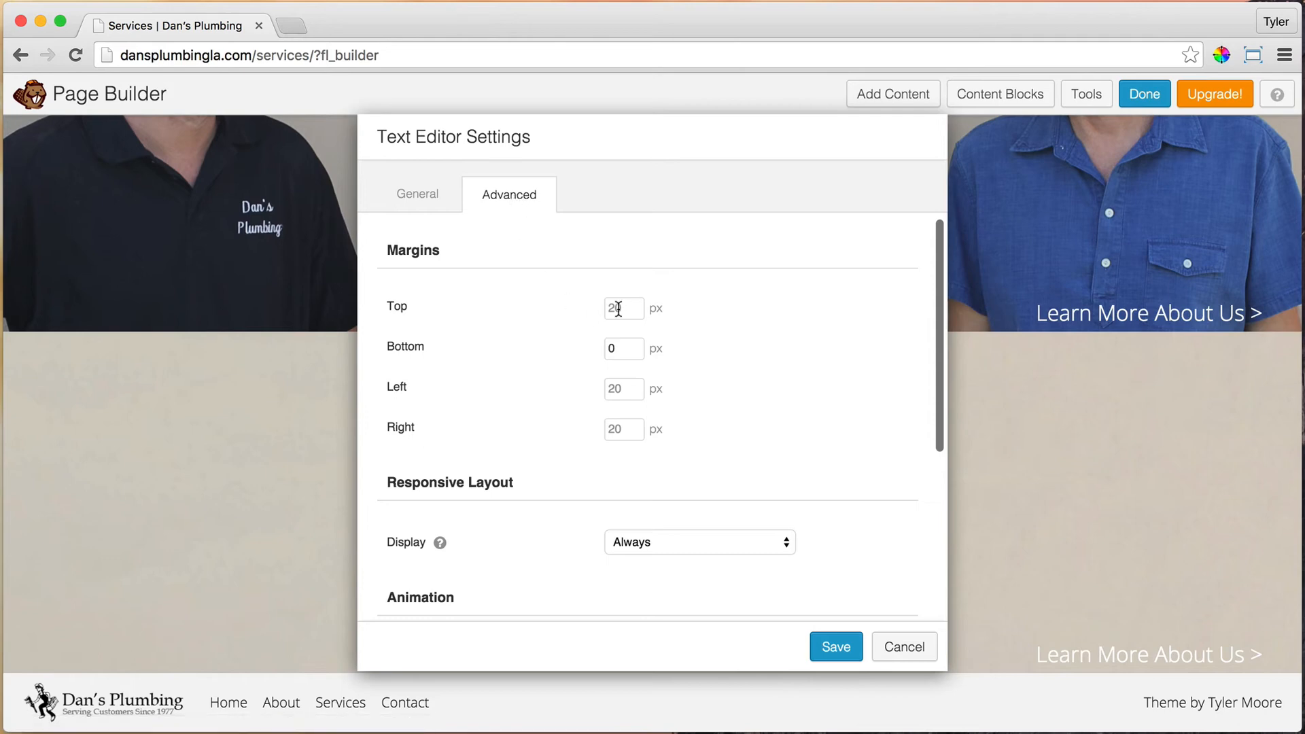
click(422, 197)
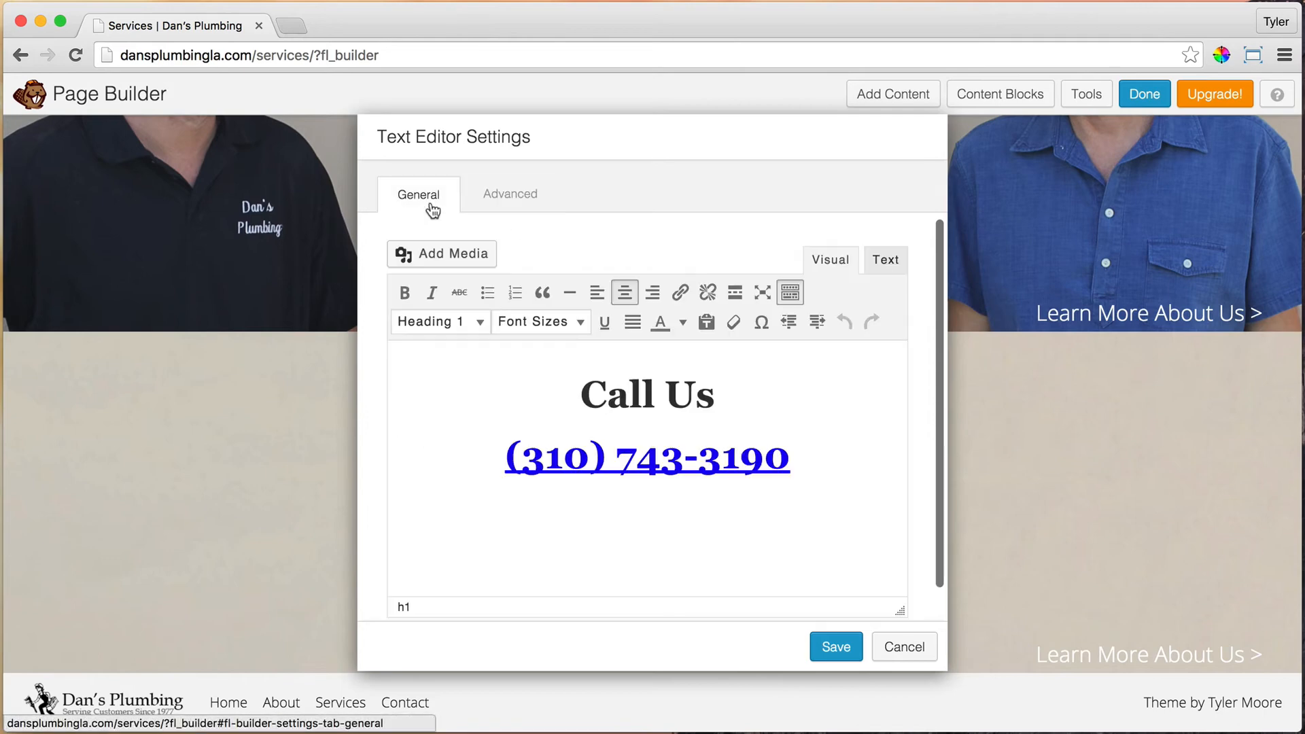
scroll(816, 490, down, 2)
scroll(816, 490, down, 1)
click(632, 449)
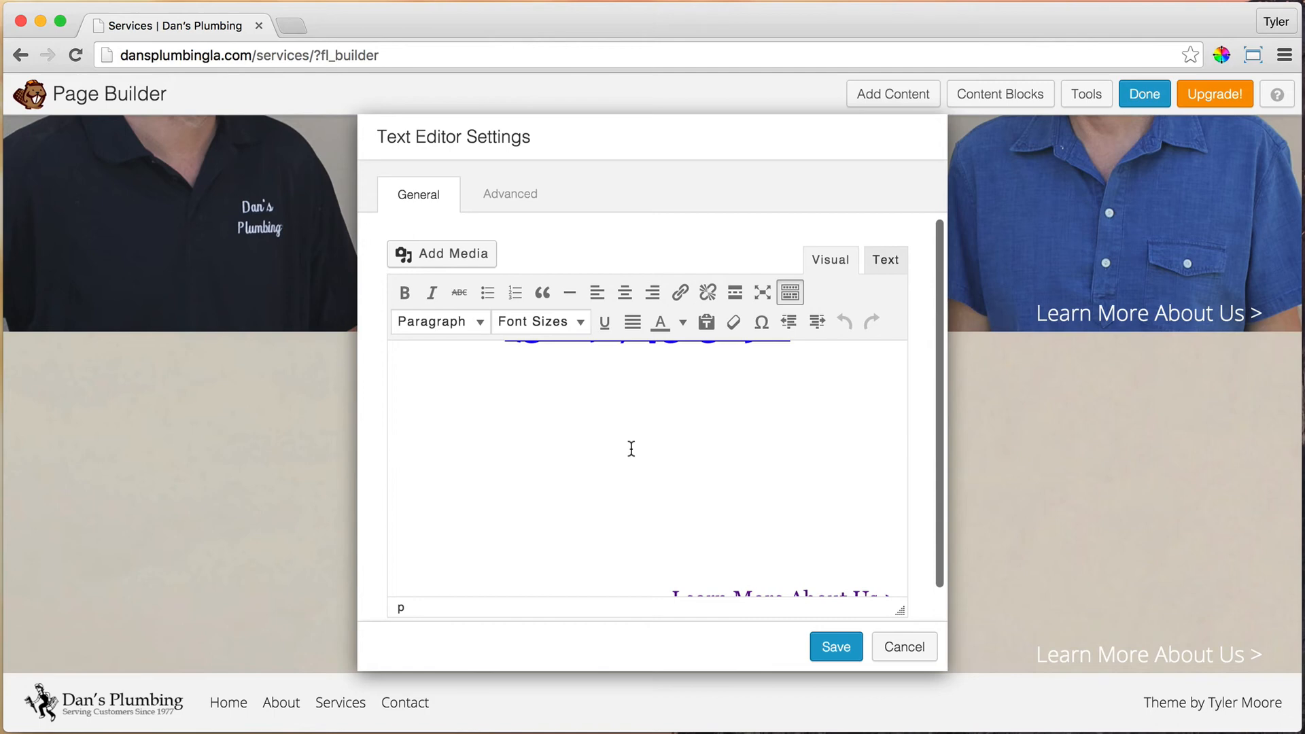
key(Return)
key(Return)
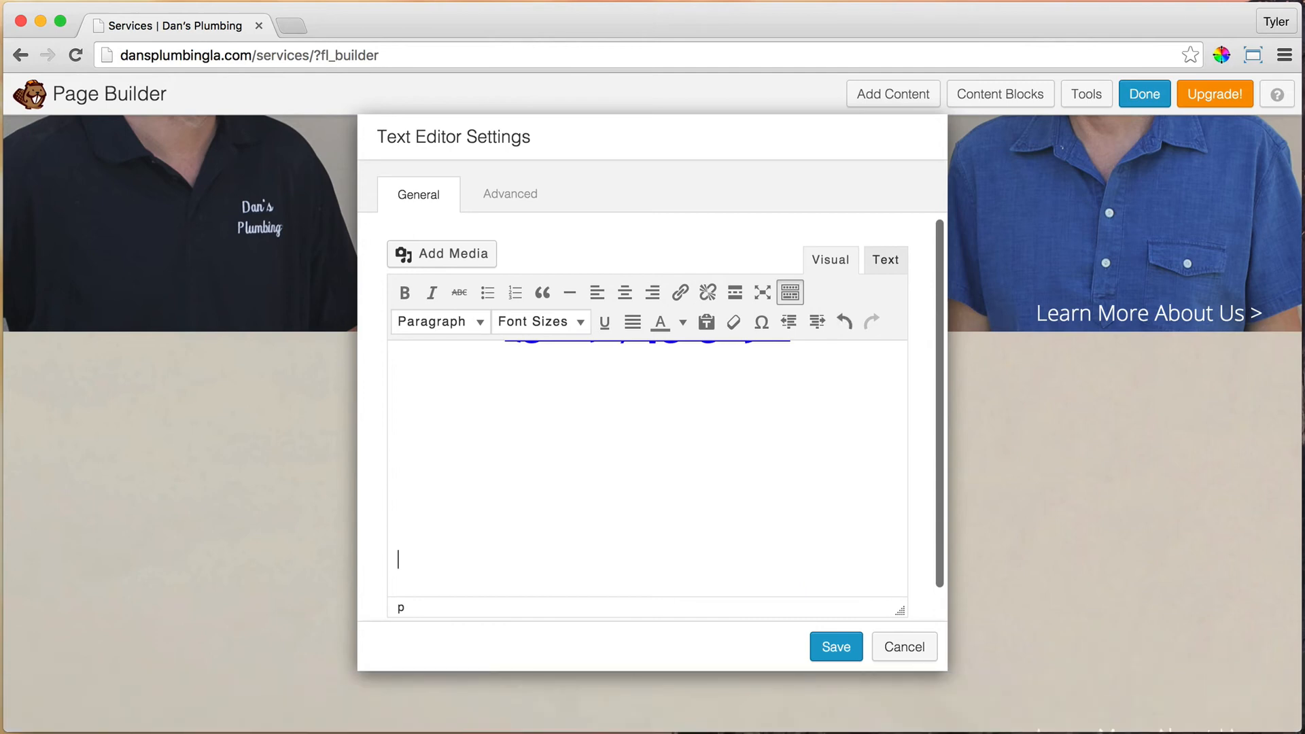
key(Return)
click(836, 647)
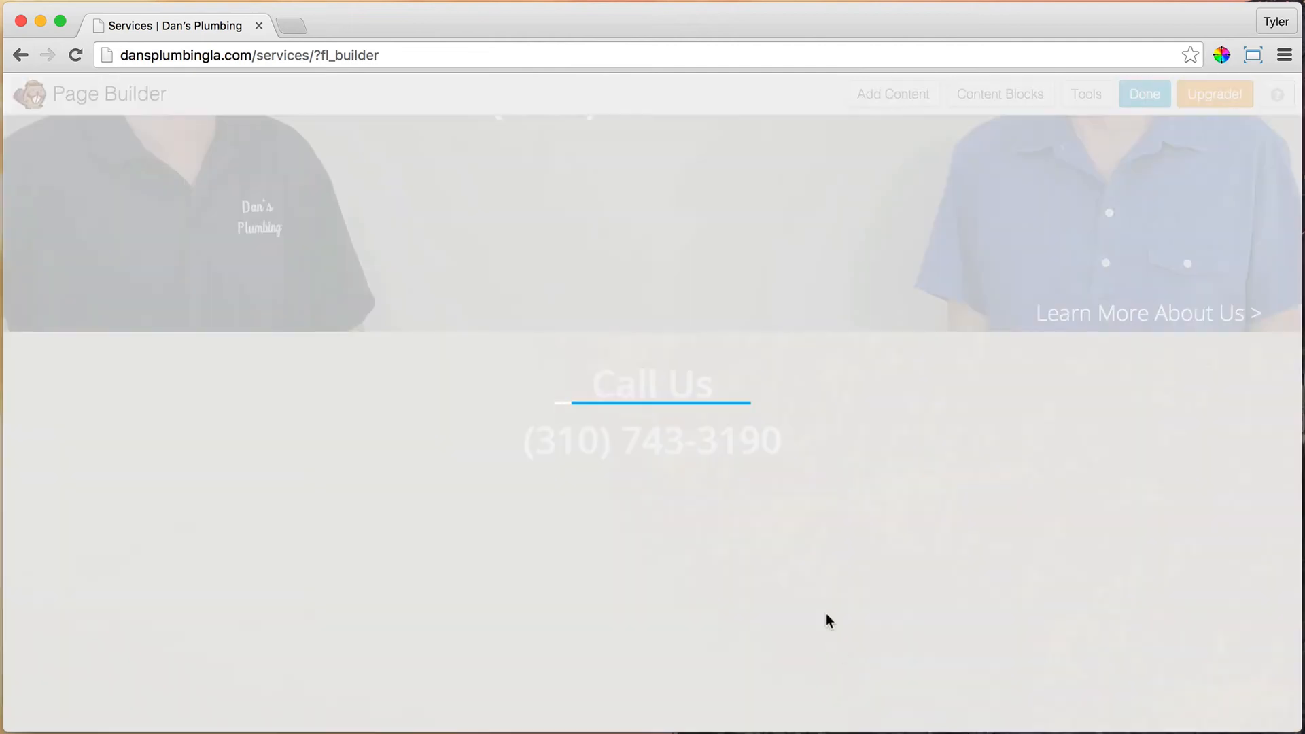
scroll(830, 395, down, 3)
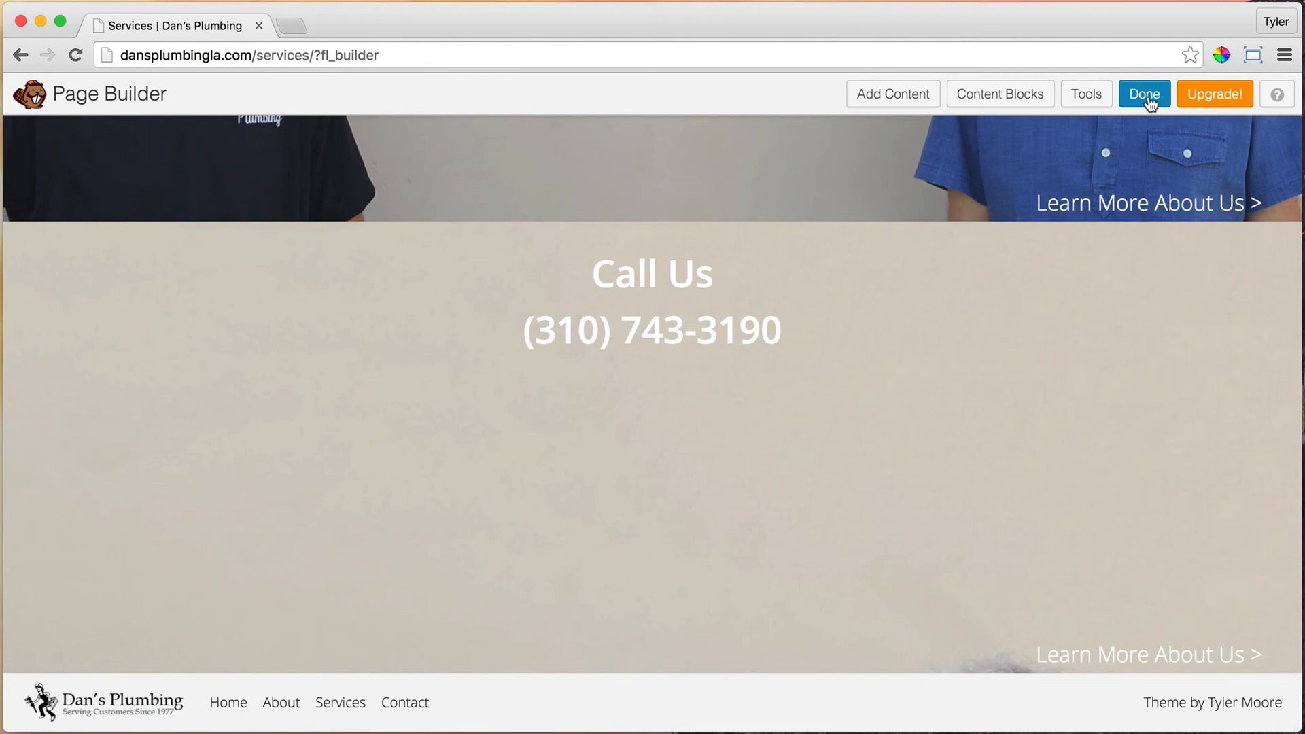
scroll(931, 298, up, 8)
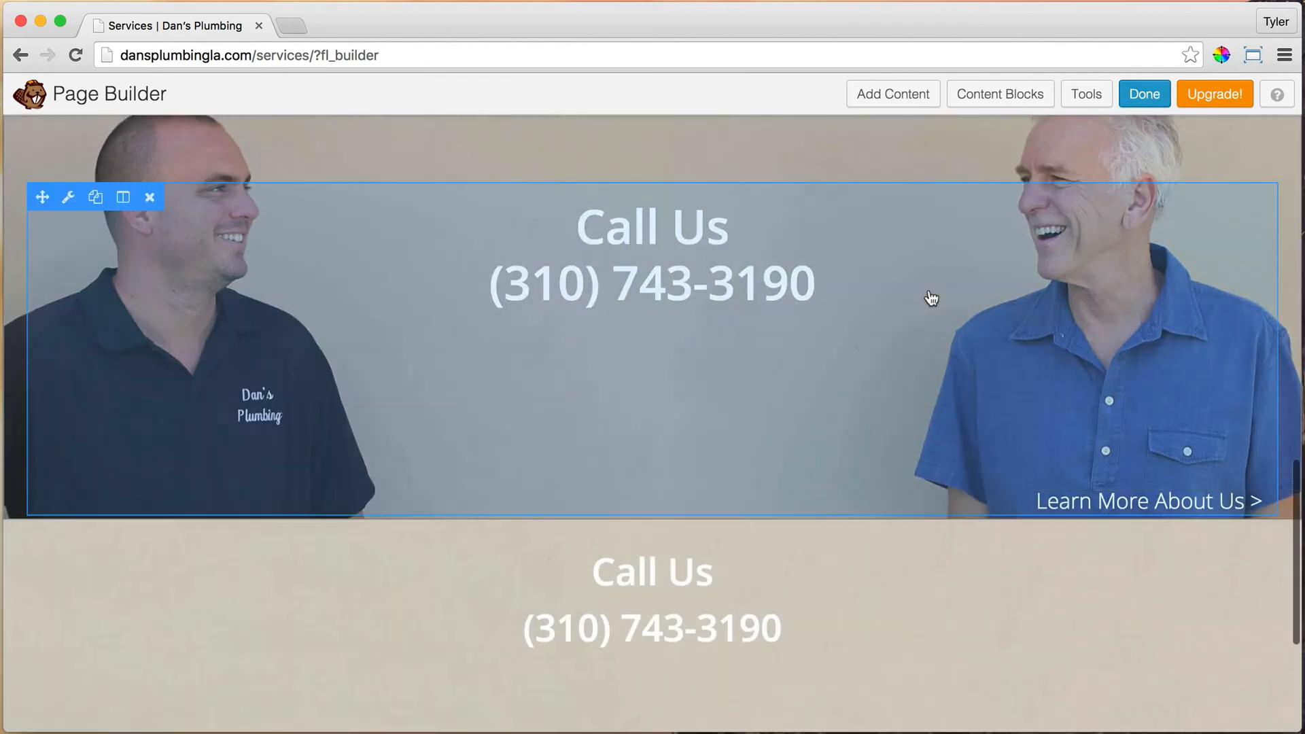
Step: Set the original photo Call Us row to display on Large & Medium Devices Only
click(89, 255)
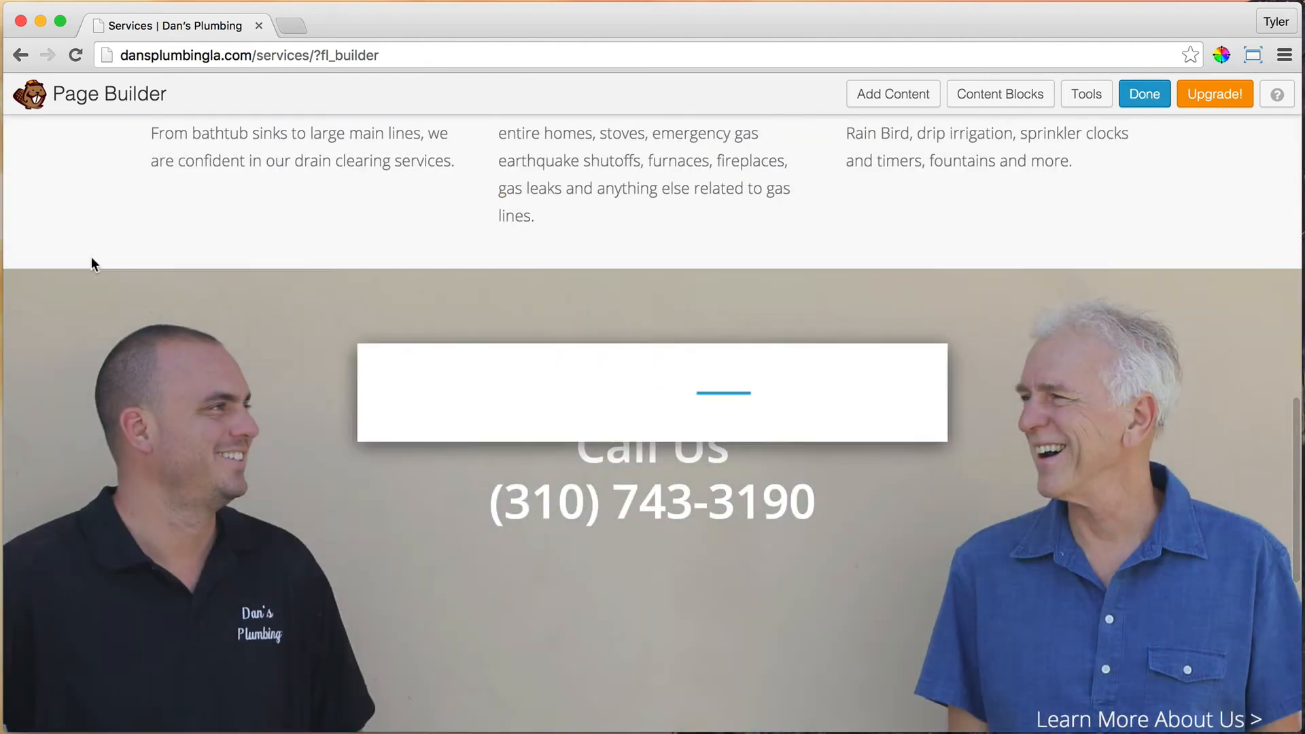
click(513, 197)
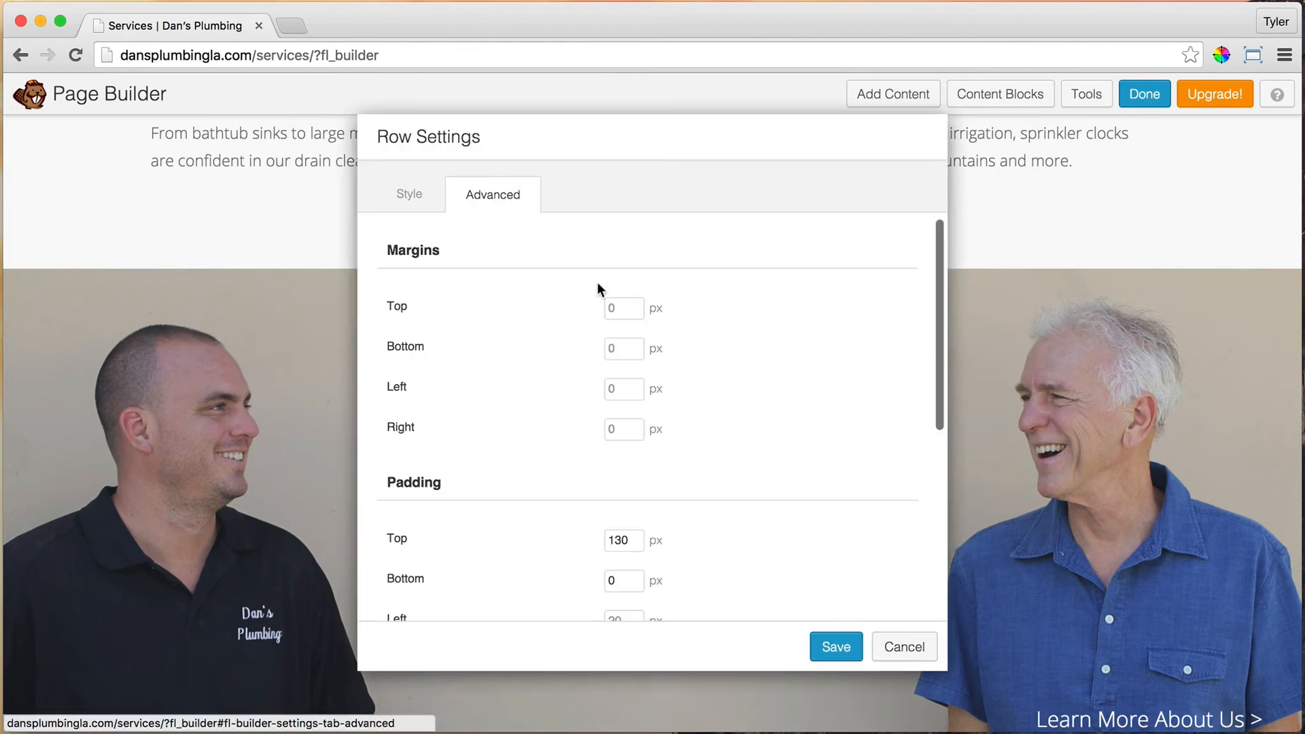
scroll(751, 341, down, 5)
click(687, 412)
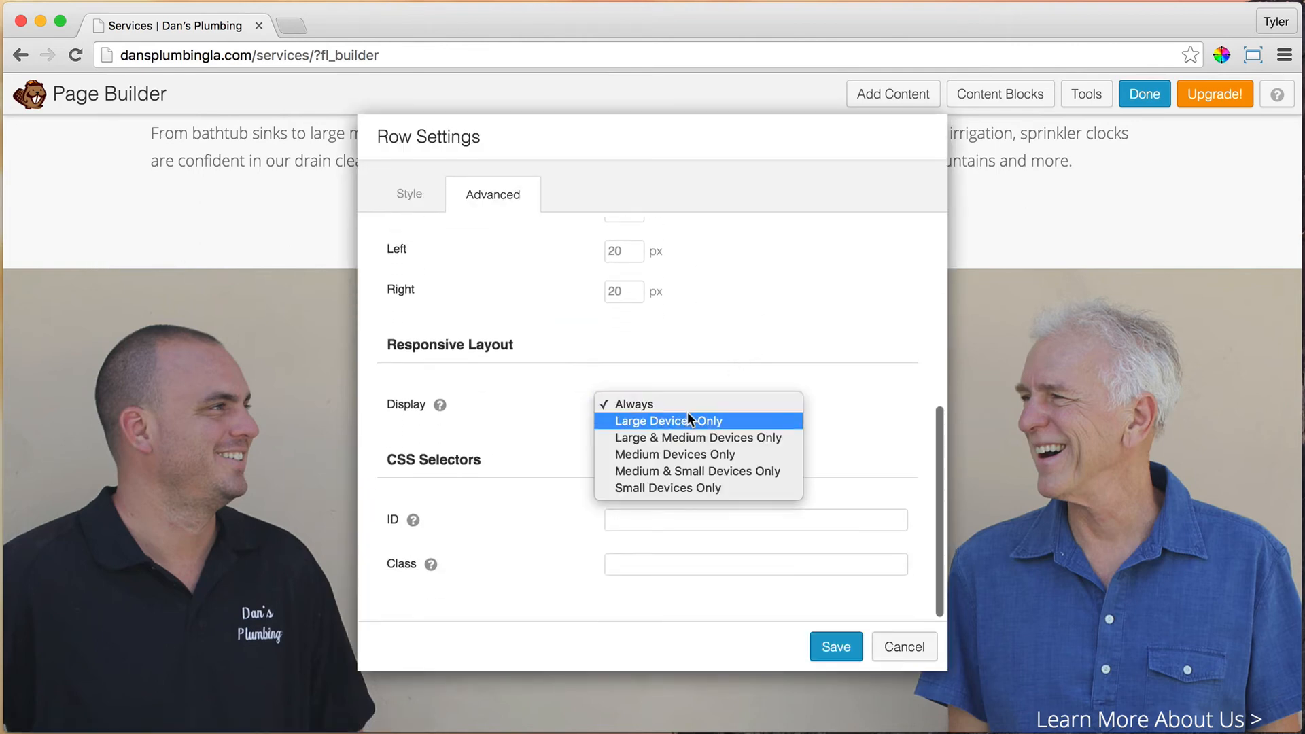
click(705, 439)
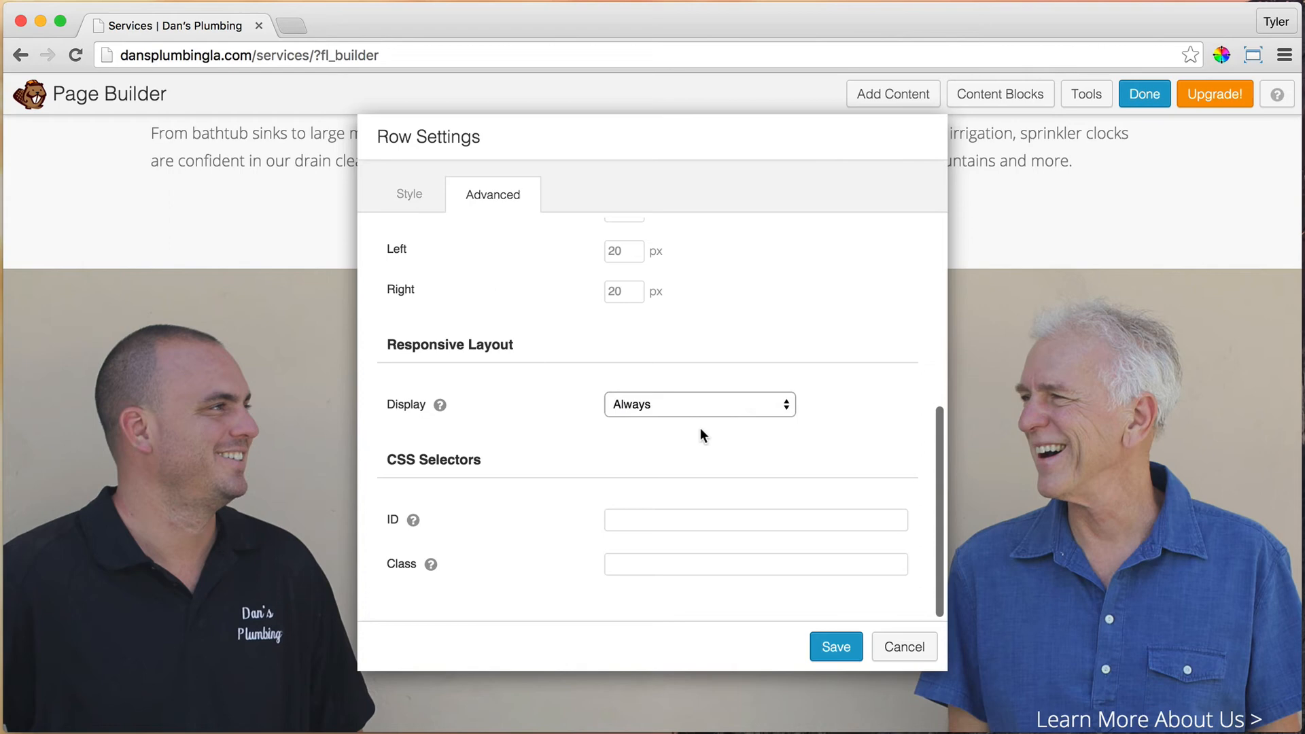
click(838, 650)
scroll(866, 451, down, 8)
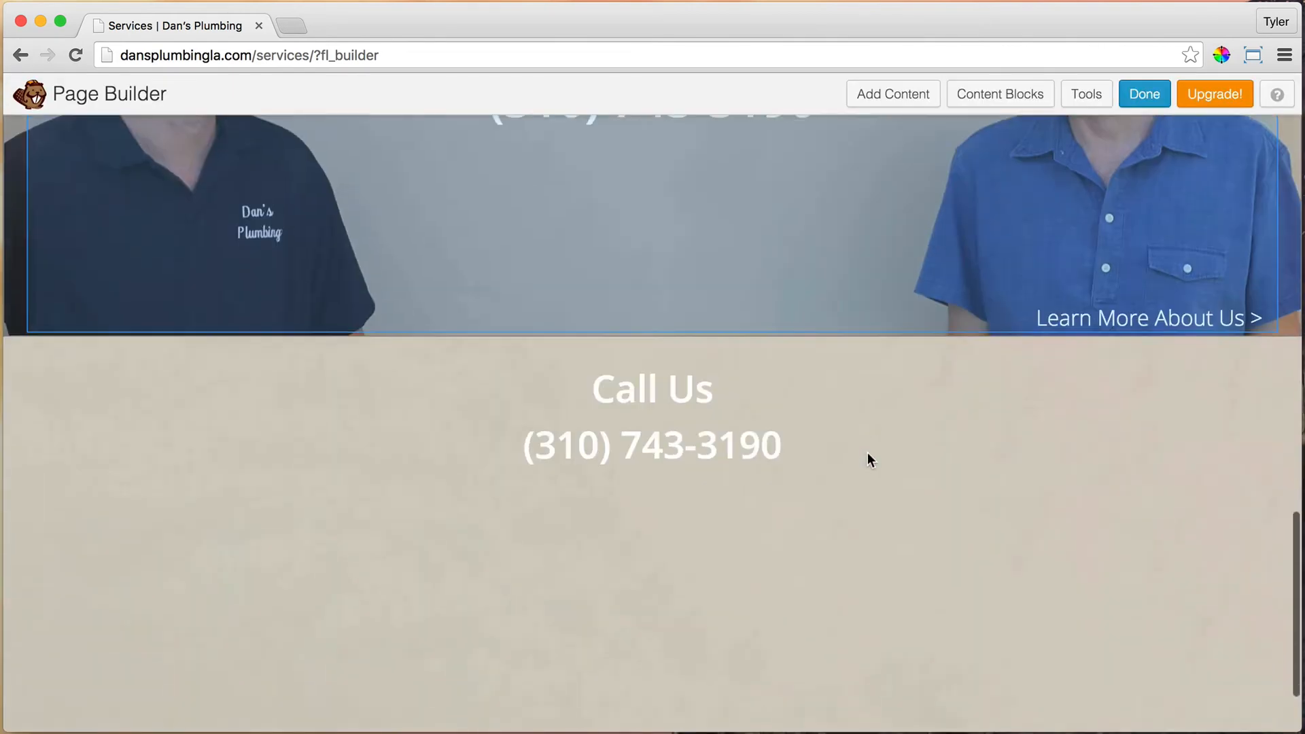
Step: Set the new Call Us row to display on Small Devices Only
click(90, 212)
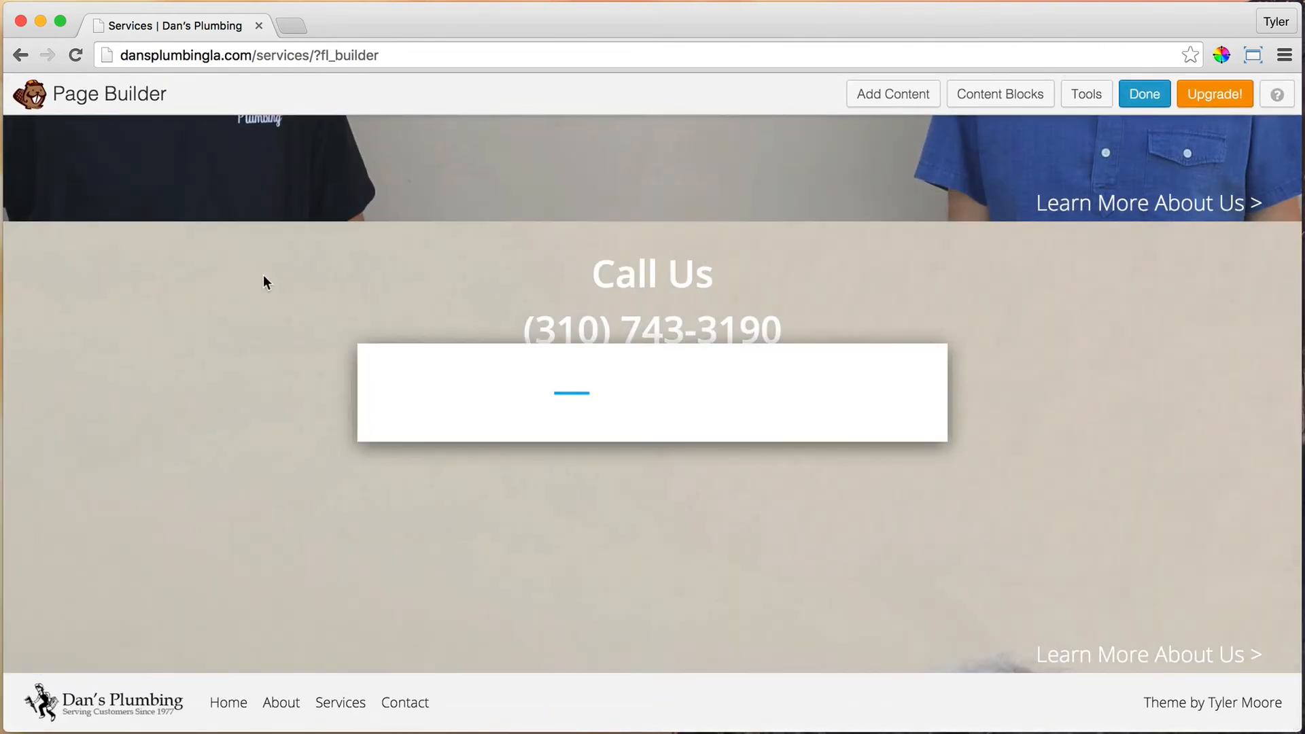
click(484, 197)
scroll(688, 404, down, 5)
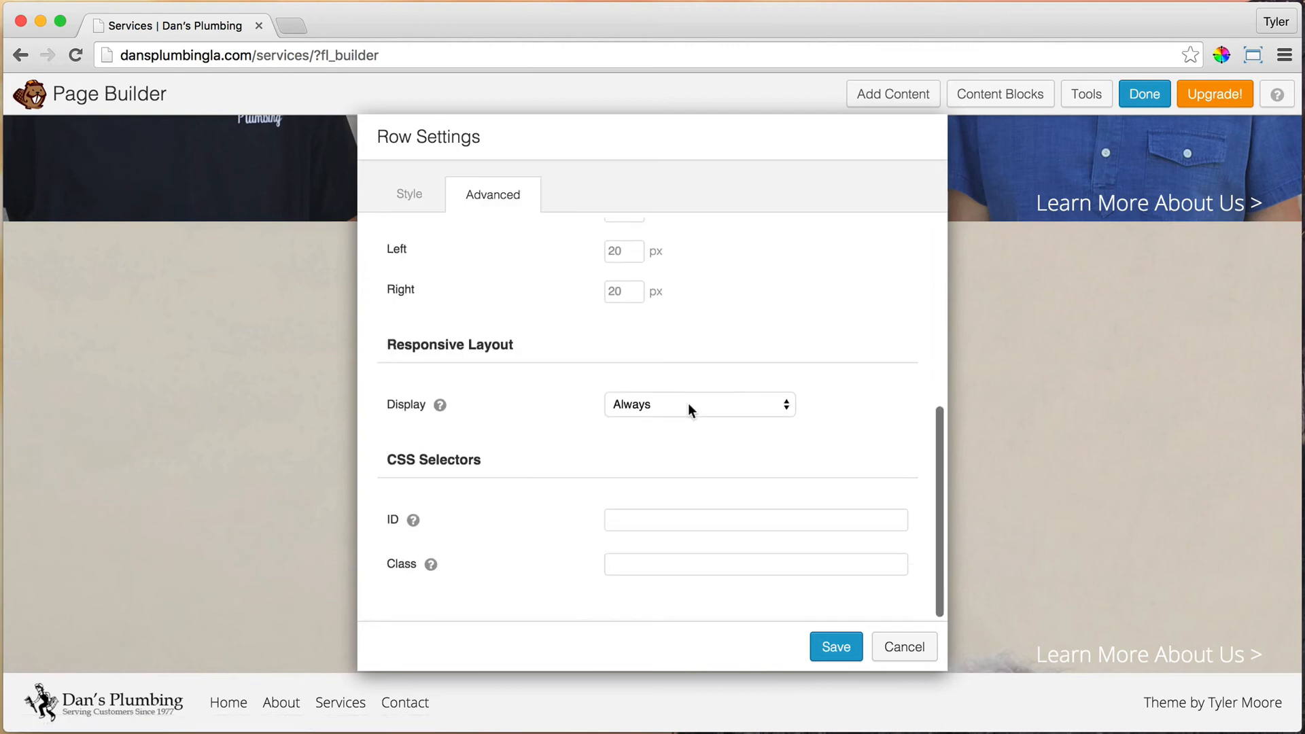
click(674, 406)
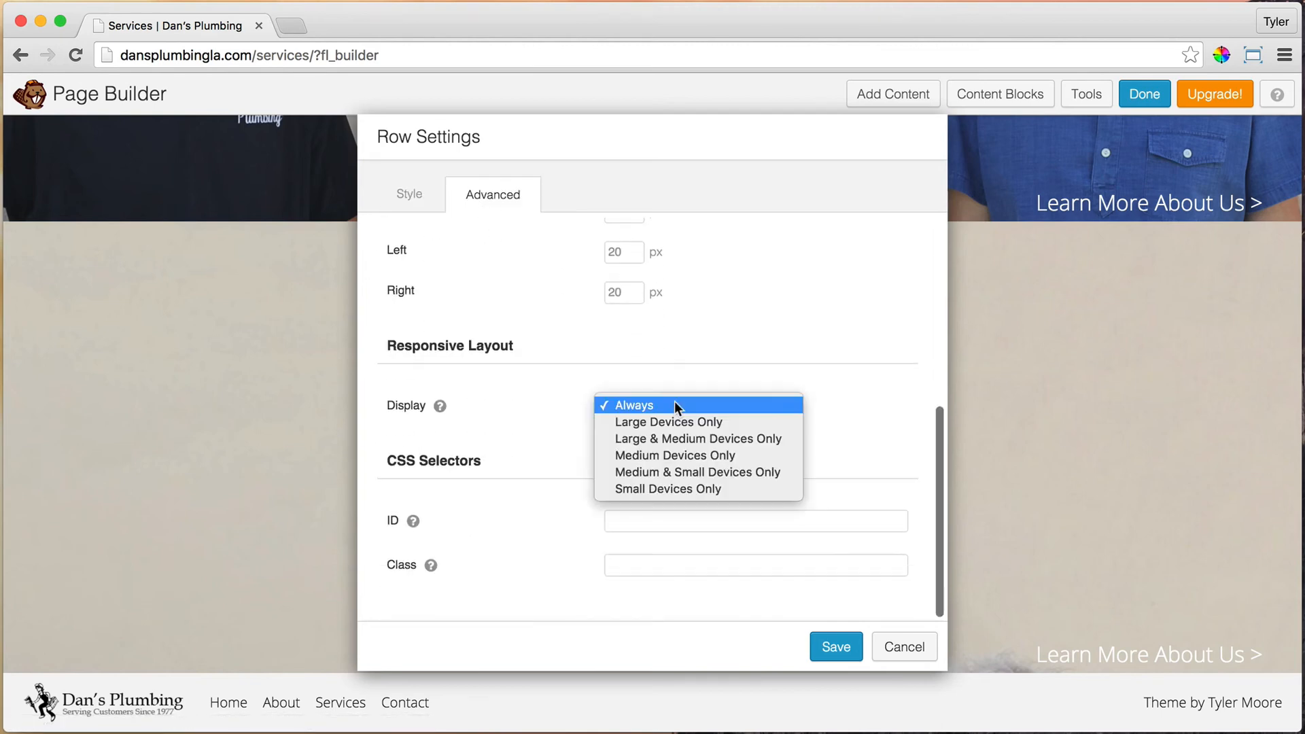
click(689, 489)
click(836, 646)
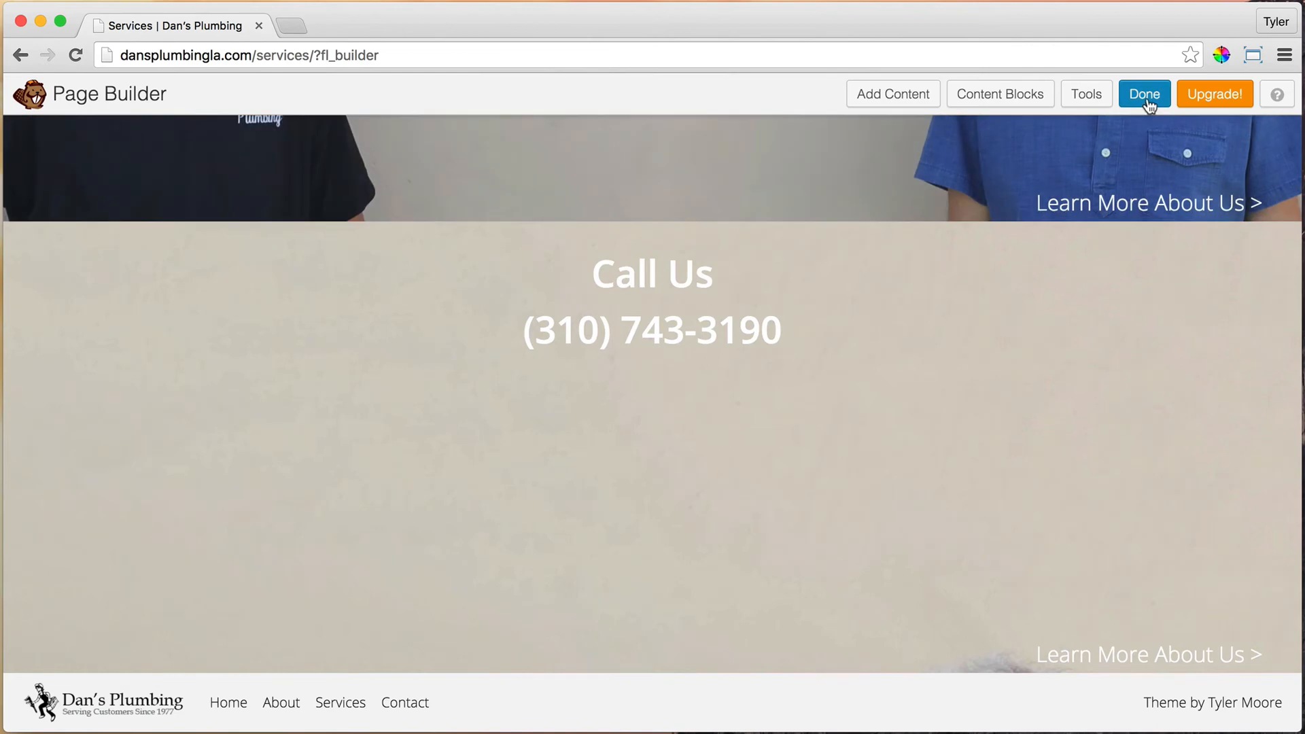
Step: Finish editing and publish the Services page changes
click(1145, 95)
click(678, 352)
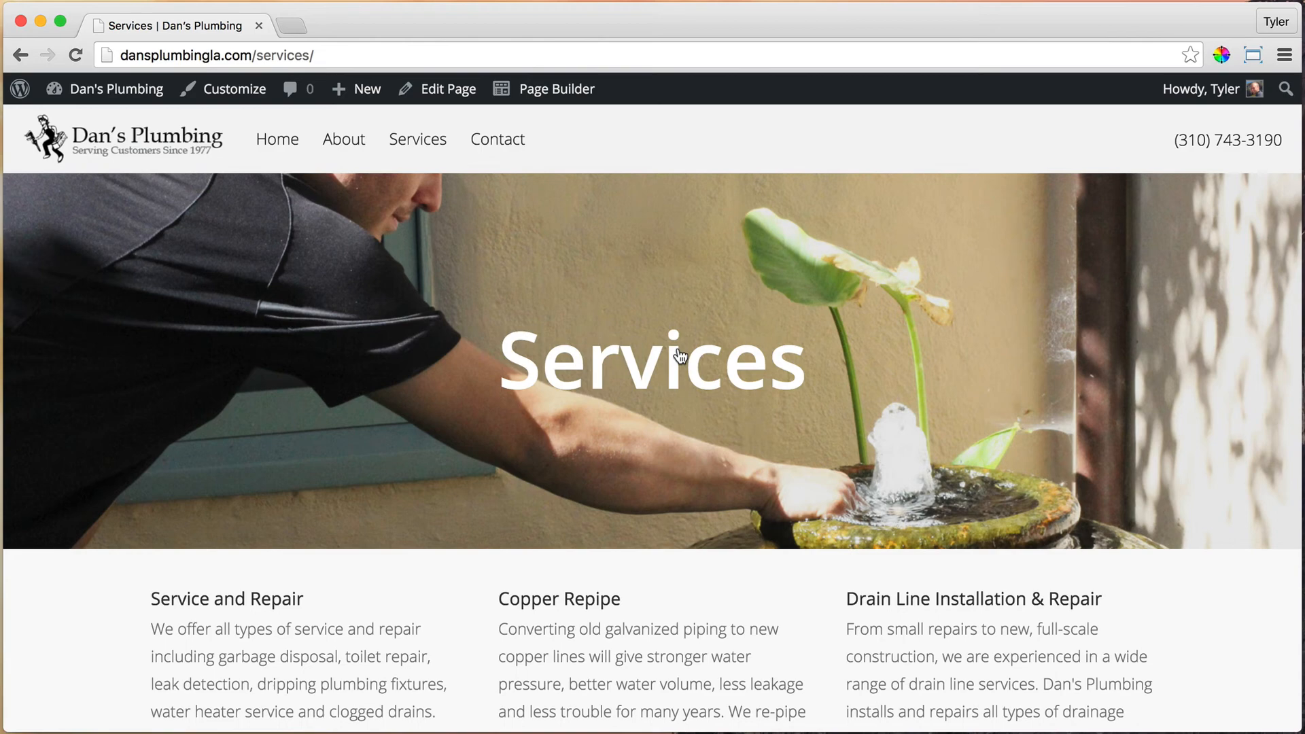
click(39, 20)
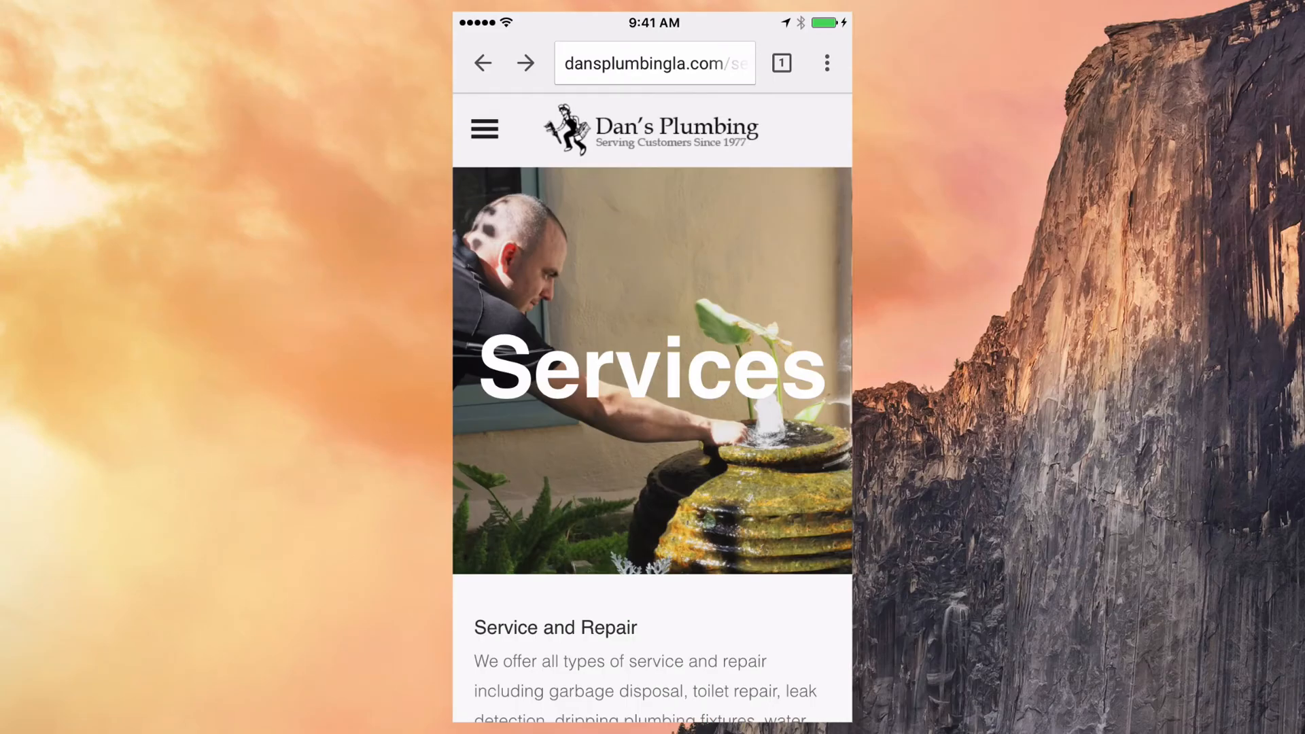
Step: Reload the Services page in the phone's Chrome
scroll(653, 408, down, 20)
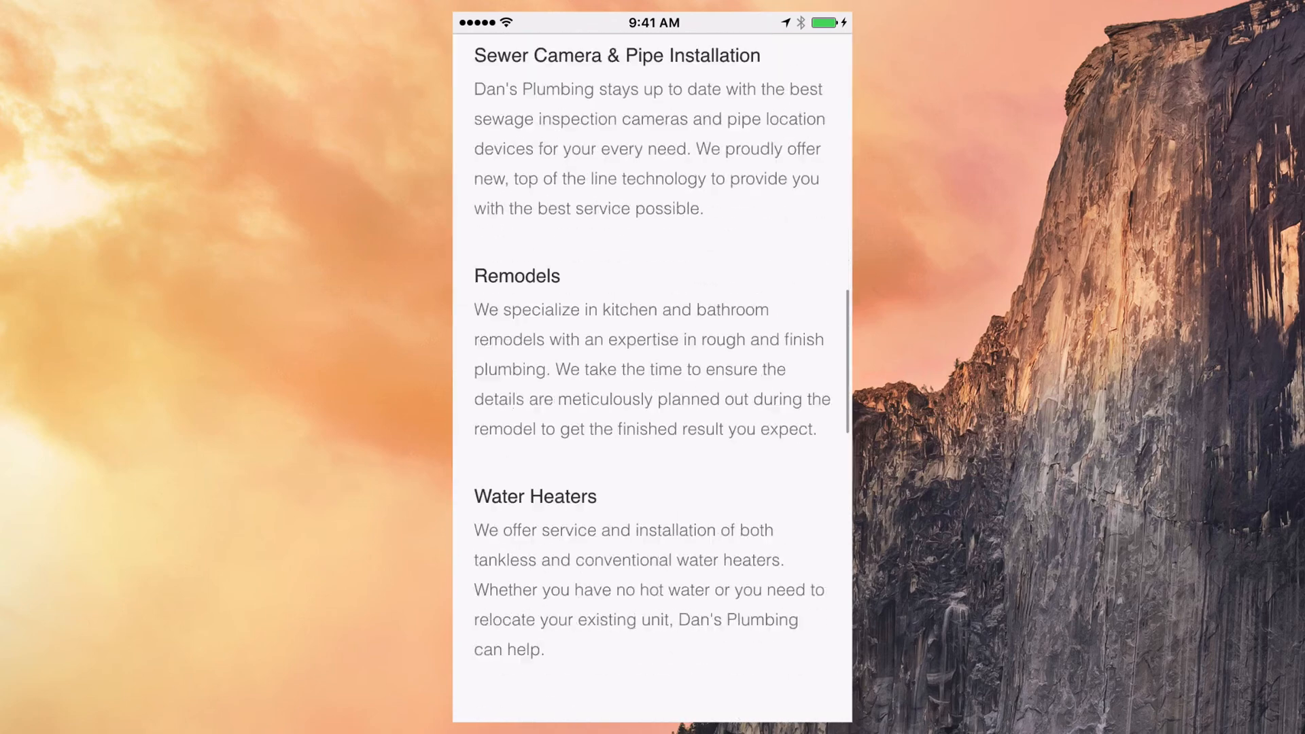
scroll(652, 408, up, 5)
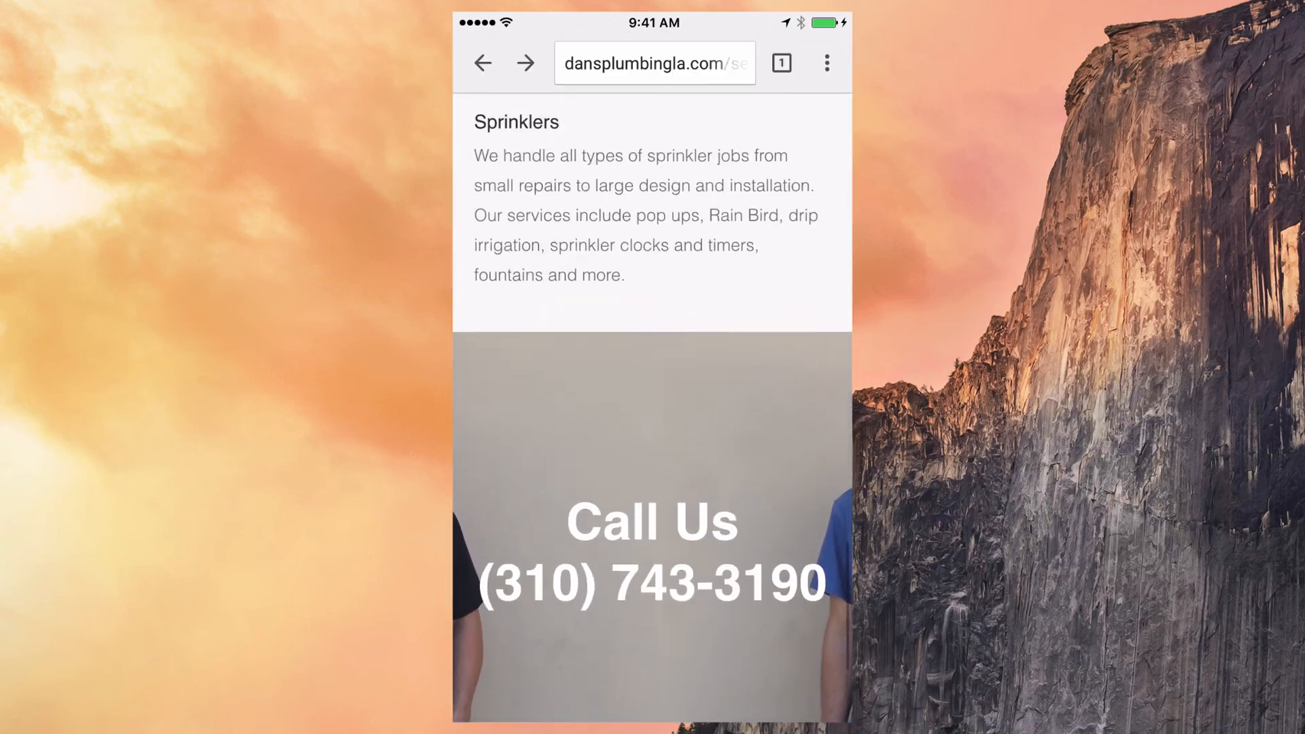
click(655, 62)
key(Return)
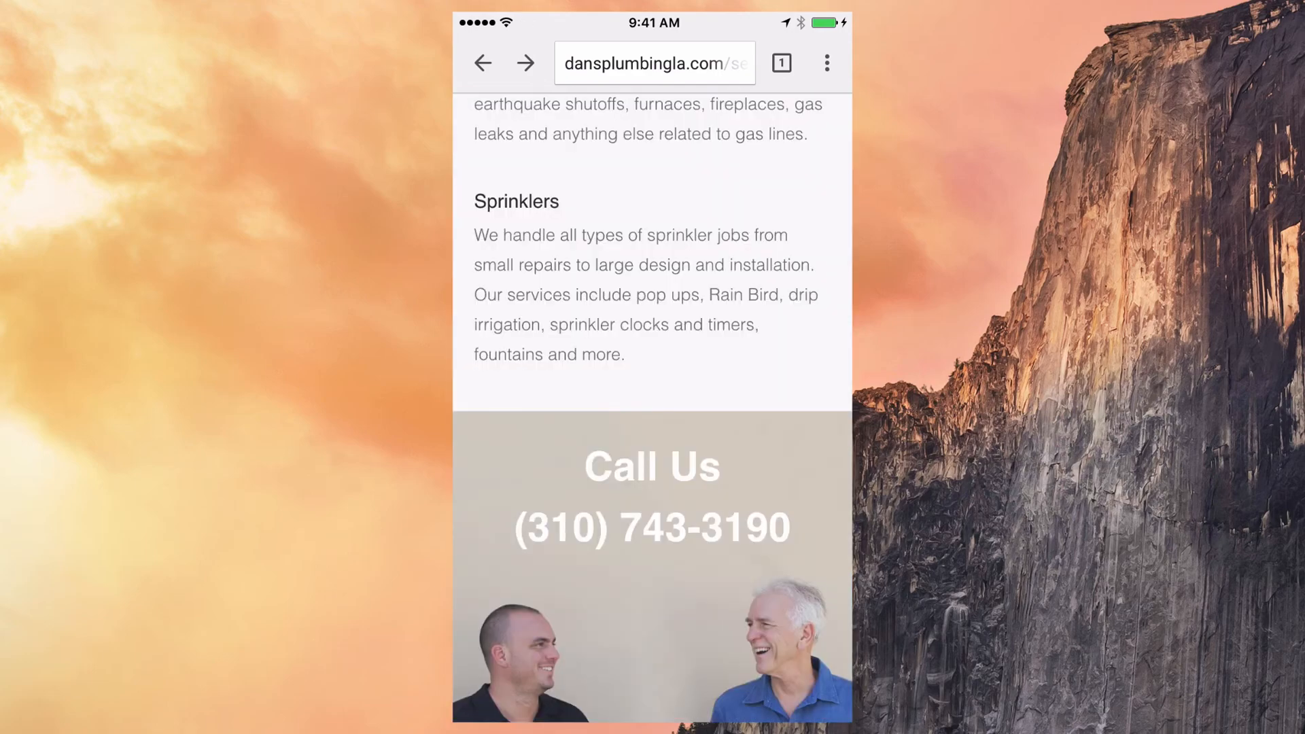
Step: Tap the Call Us number to place a test call, then end it
scroll(653, 408, up, 5)
scroll(653, 408, up, 8)
scroll(652, 408, down, 20)
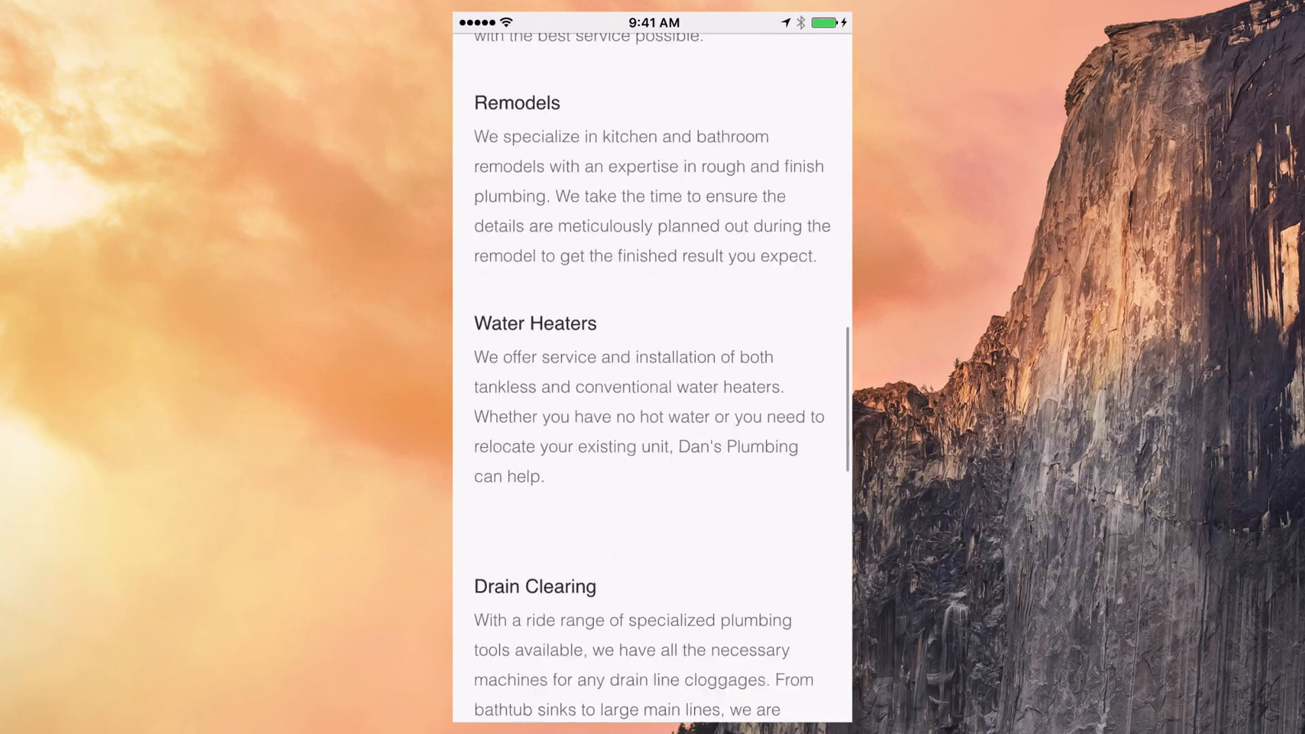
scroll(652, 408, down, 3)
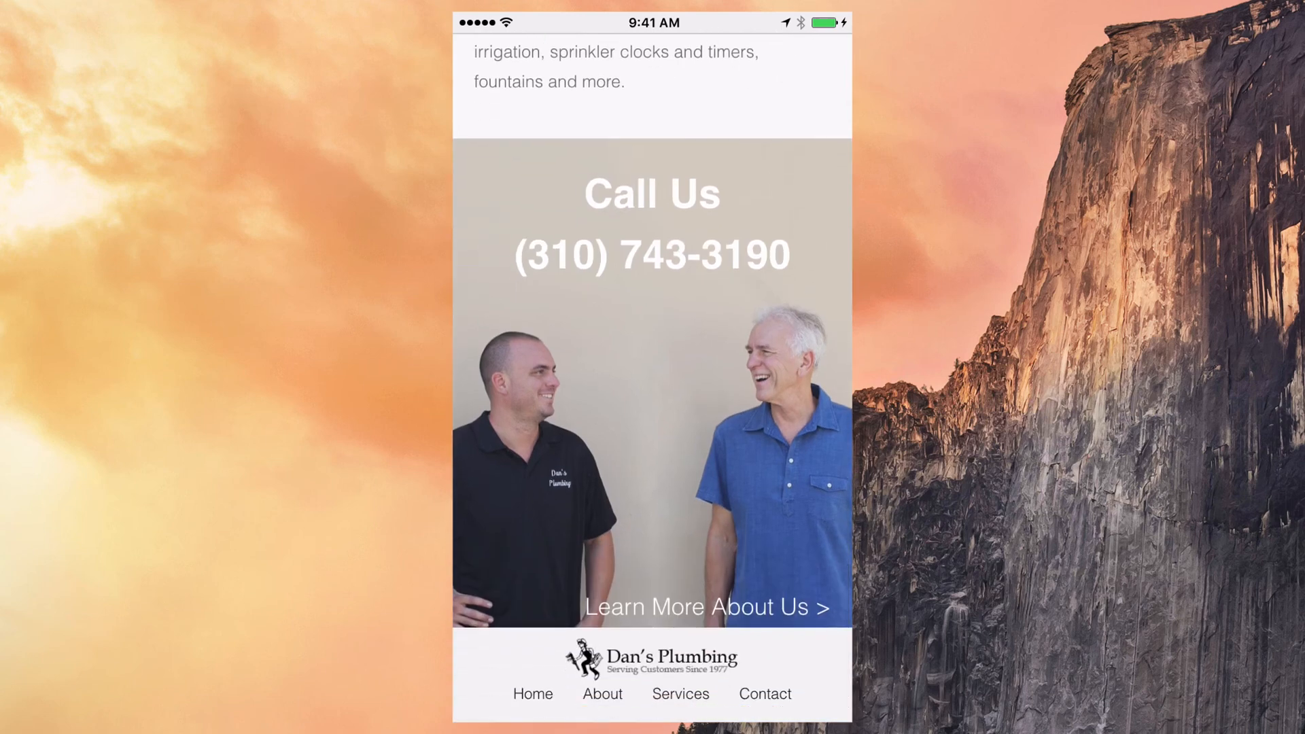
click(652, 255)
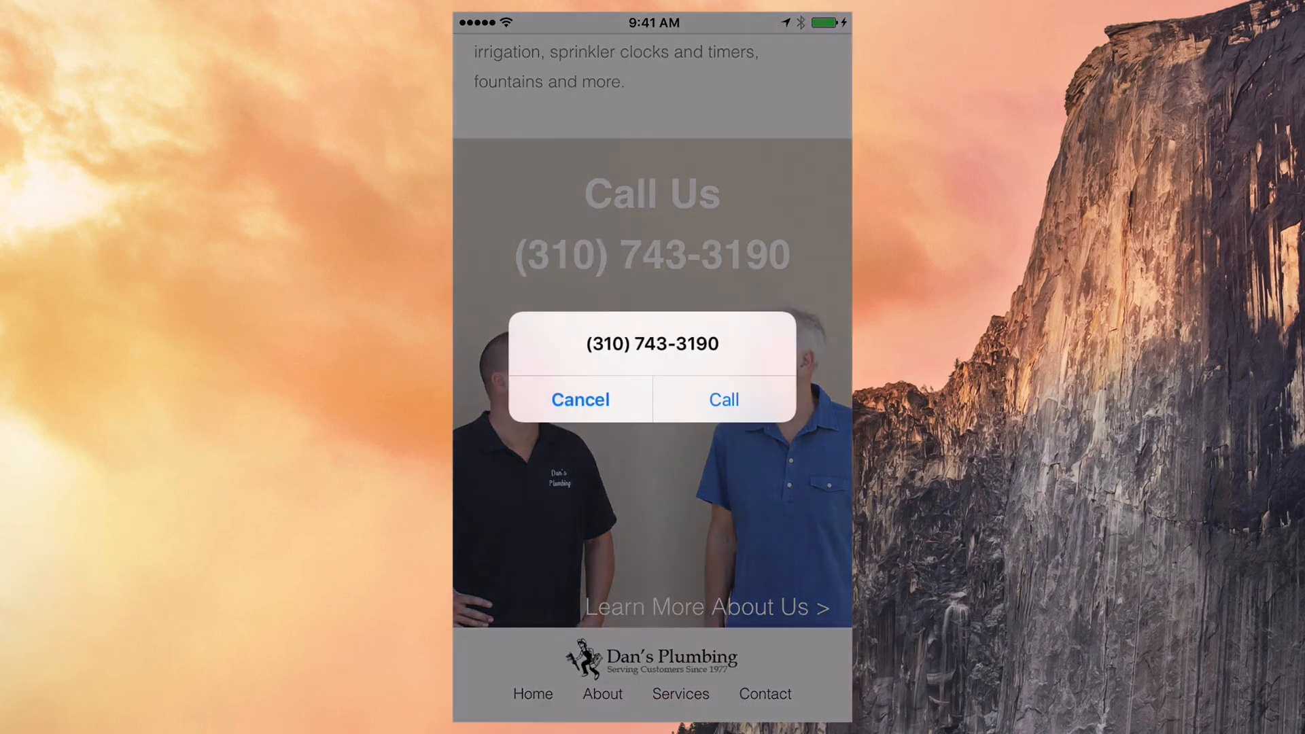
click(724, 399)
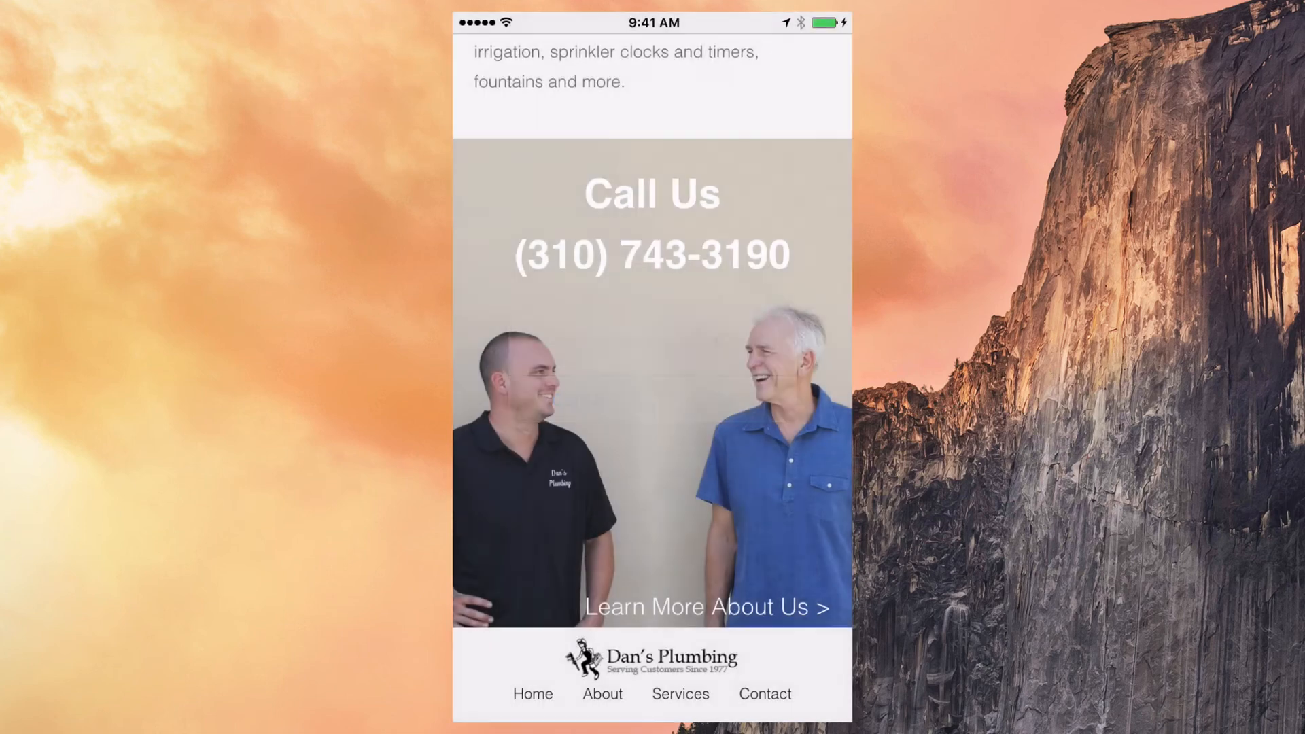
click(652, 593)
scroll(653, 374, up, 15)
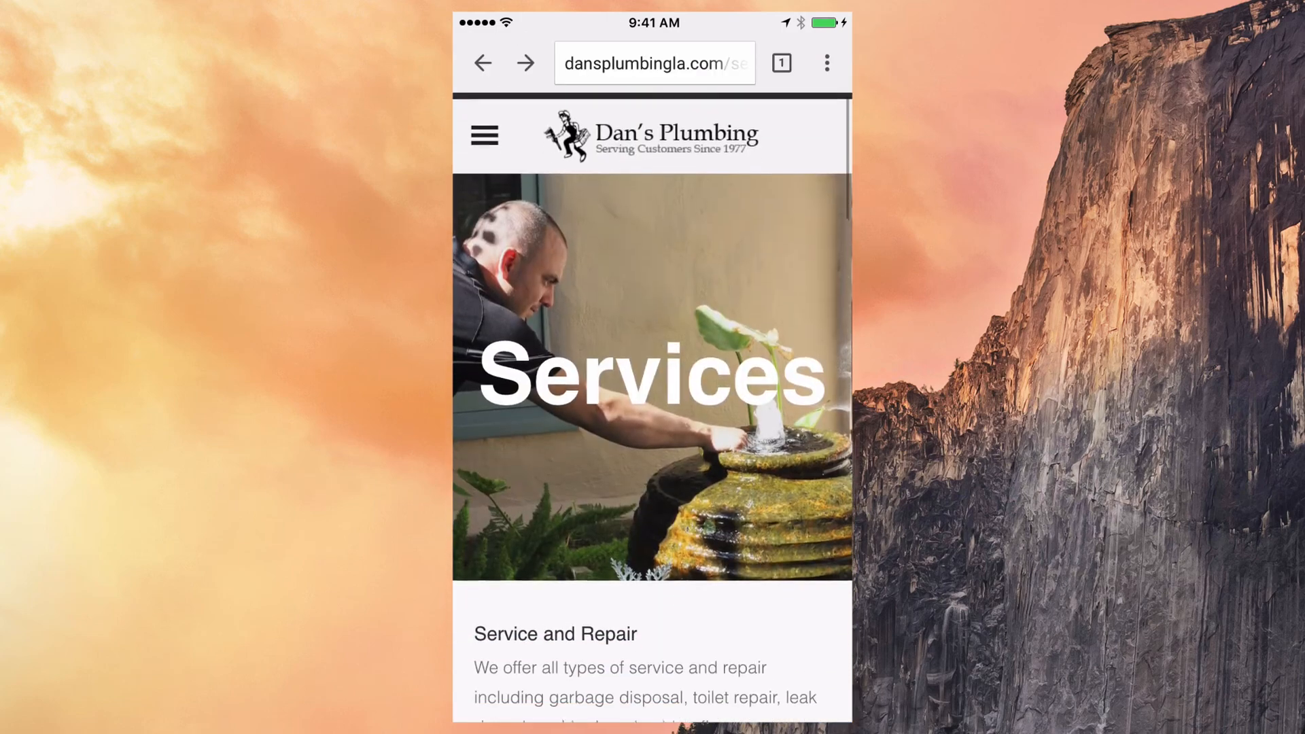
click(485, 130)
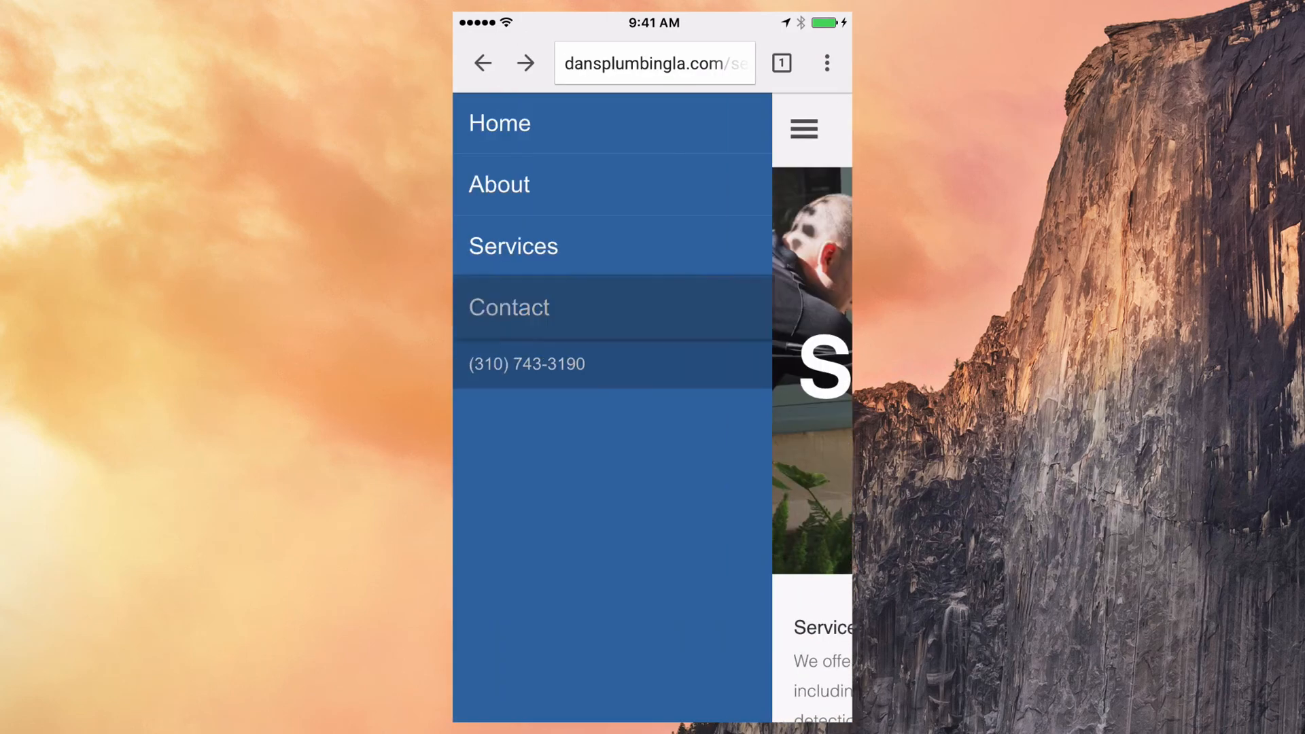
click(509, 307)
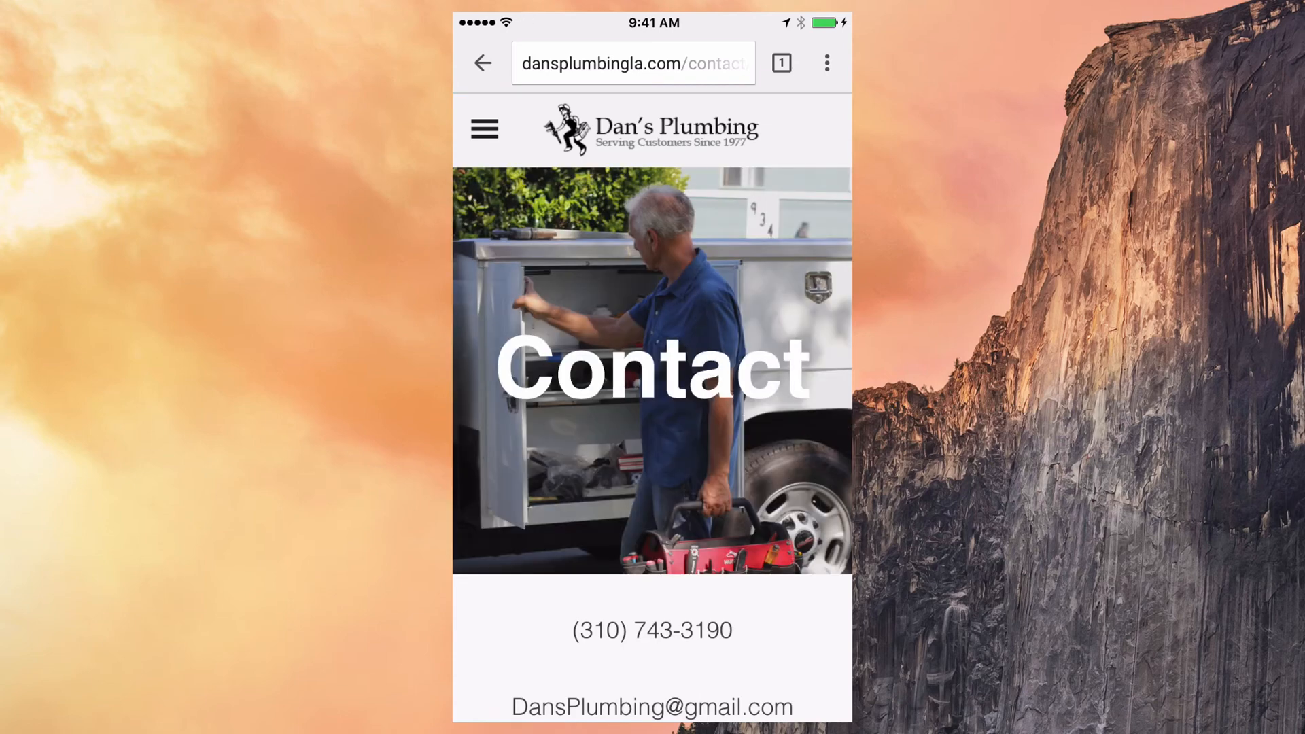
scroll(653, 367, down, 3)
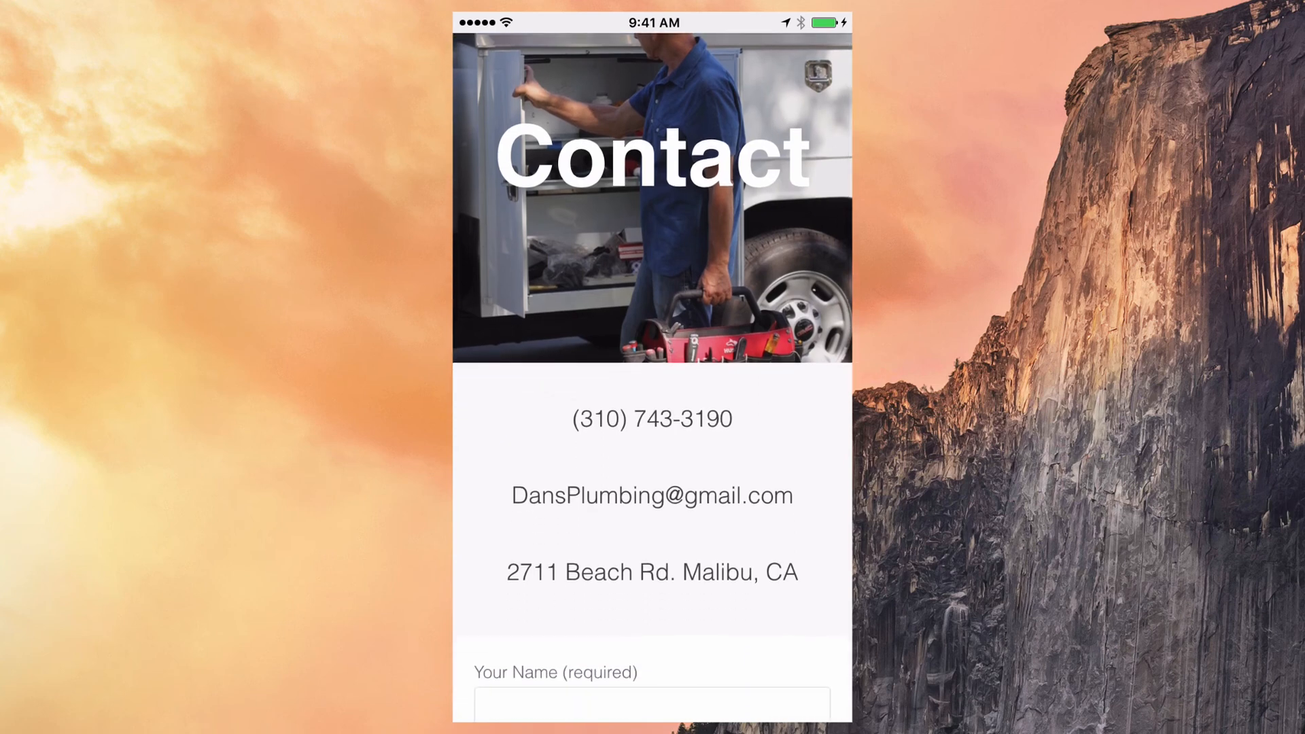
scroll(653, 367, down, 12)
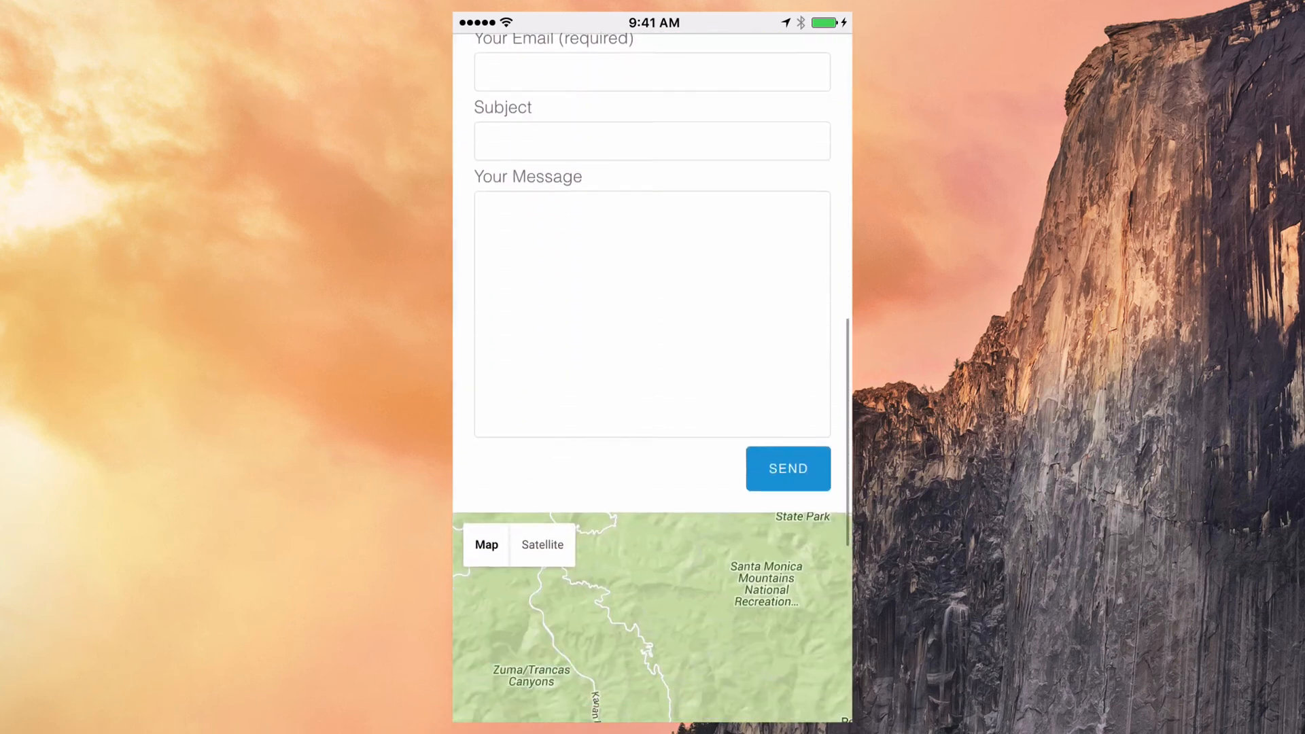
scroll(653, 367, down, 5)
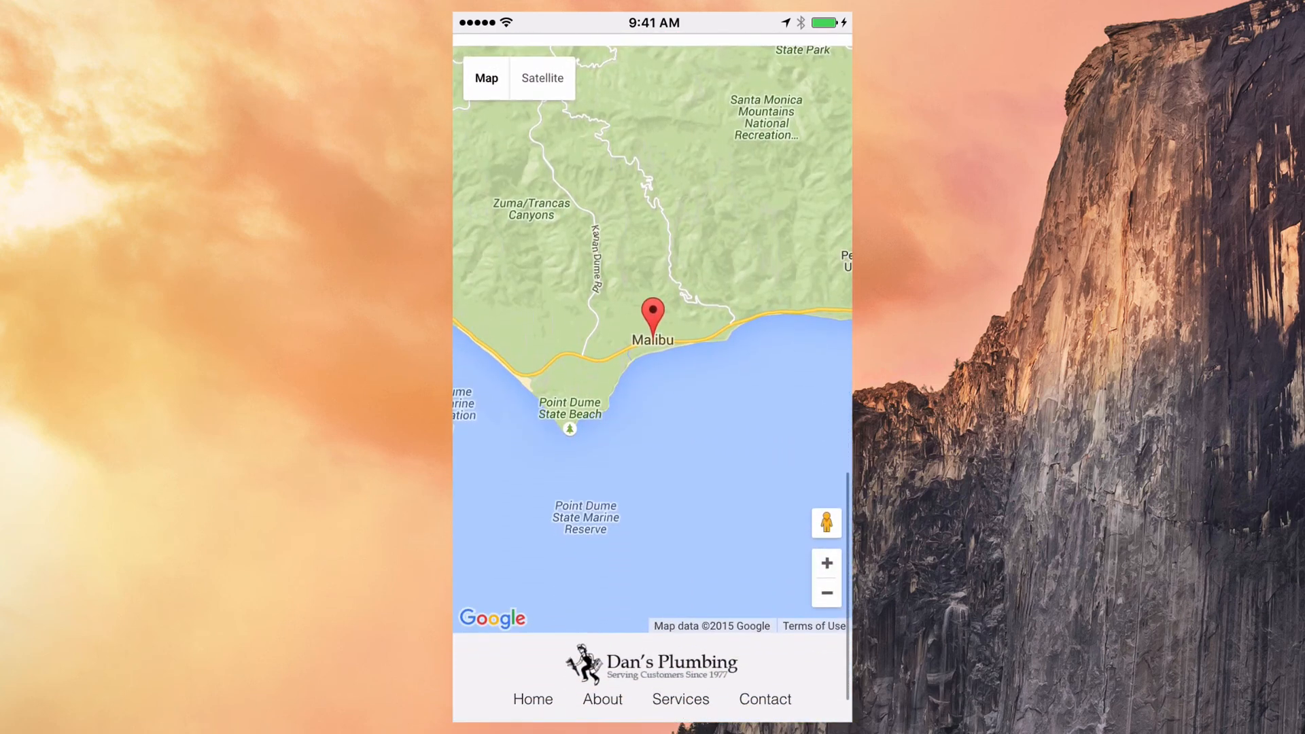
scroll(653, 367, down, 3)
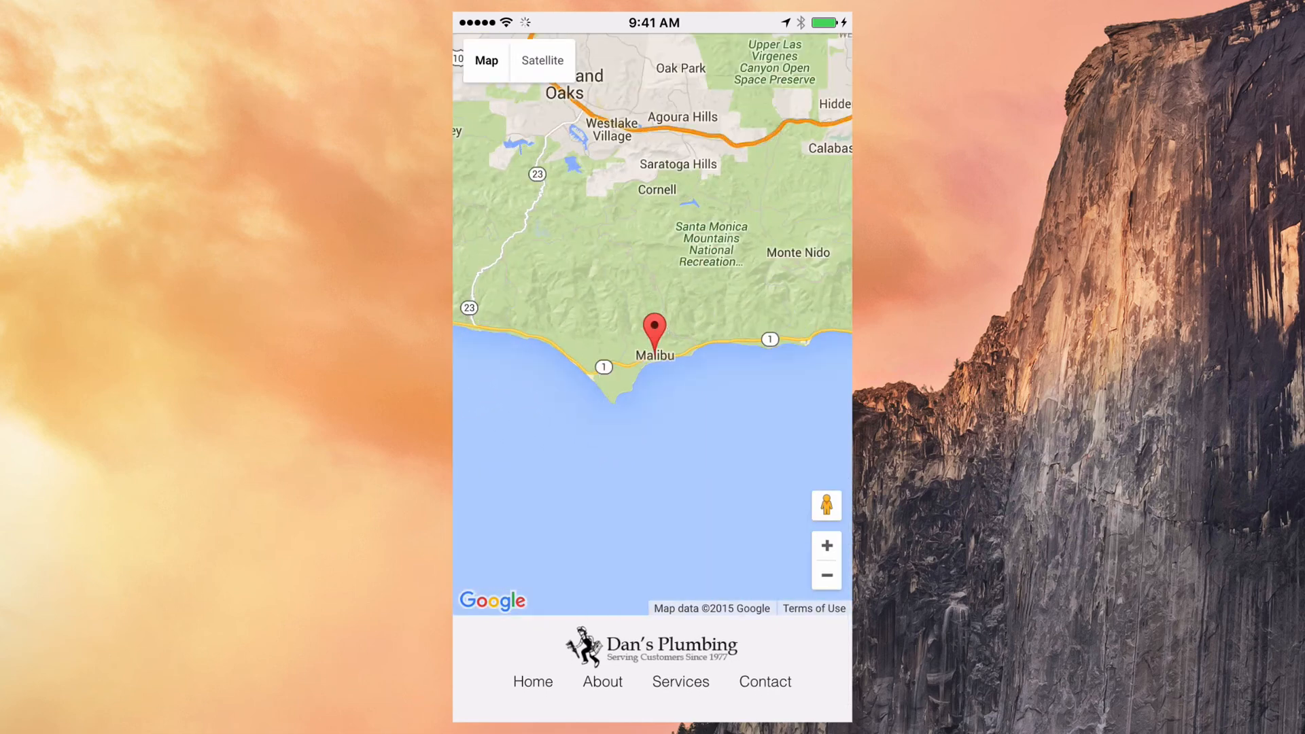
scroll(653, 354, up, 4)
scroll(652, 367, down, 2)
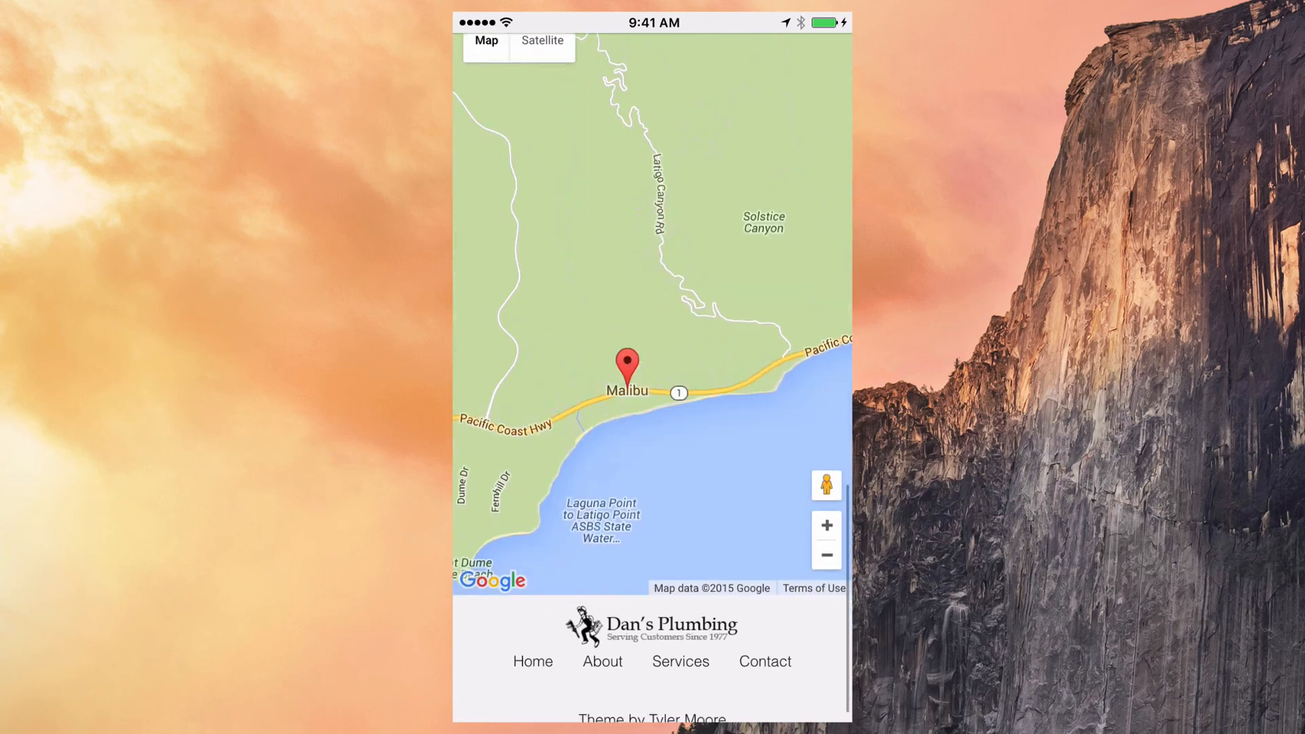
scroll(652, 299, up, 5)
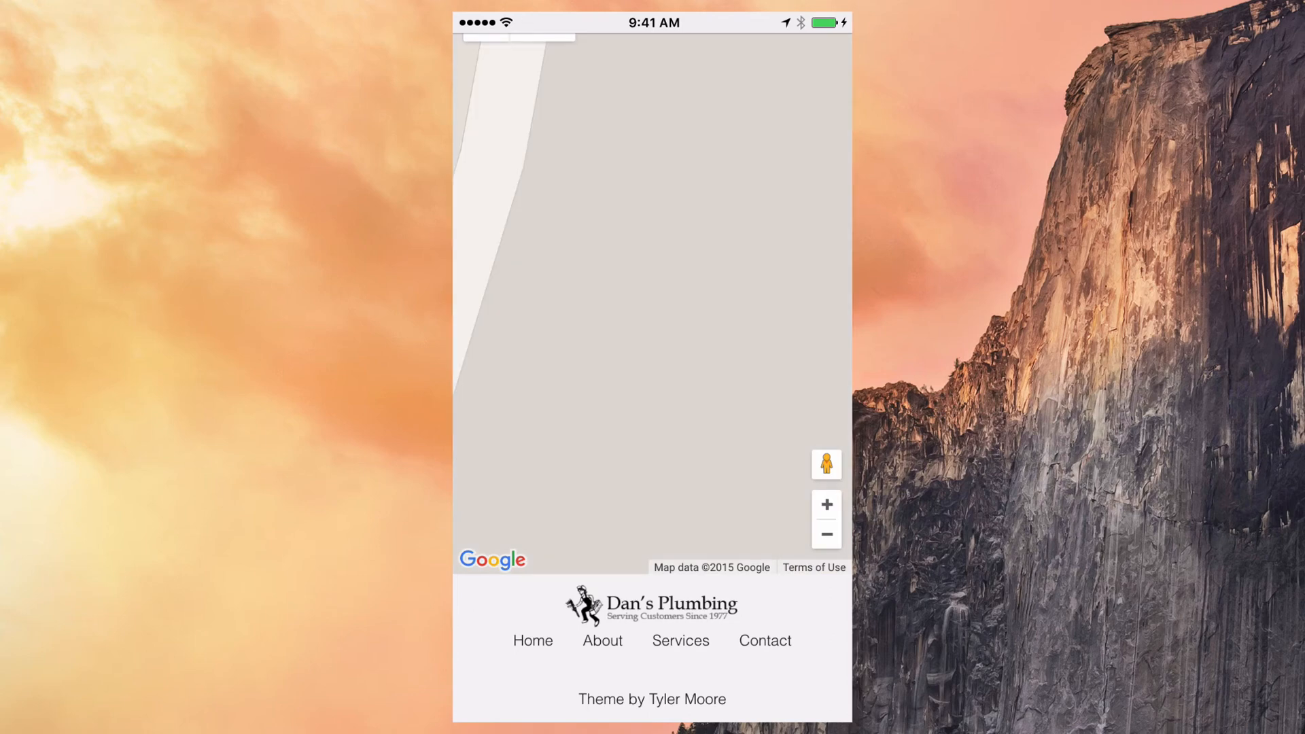
scroll(652, 306, down, 3)
scroll(652, 306, down, 3)
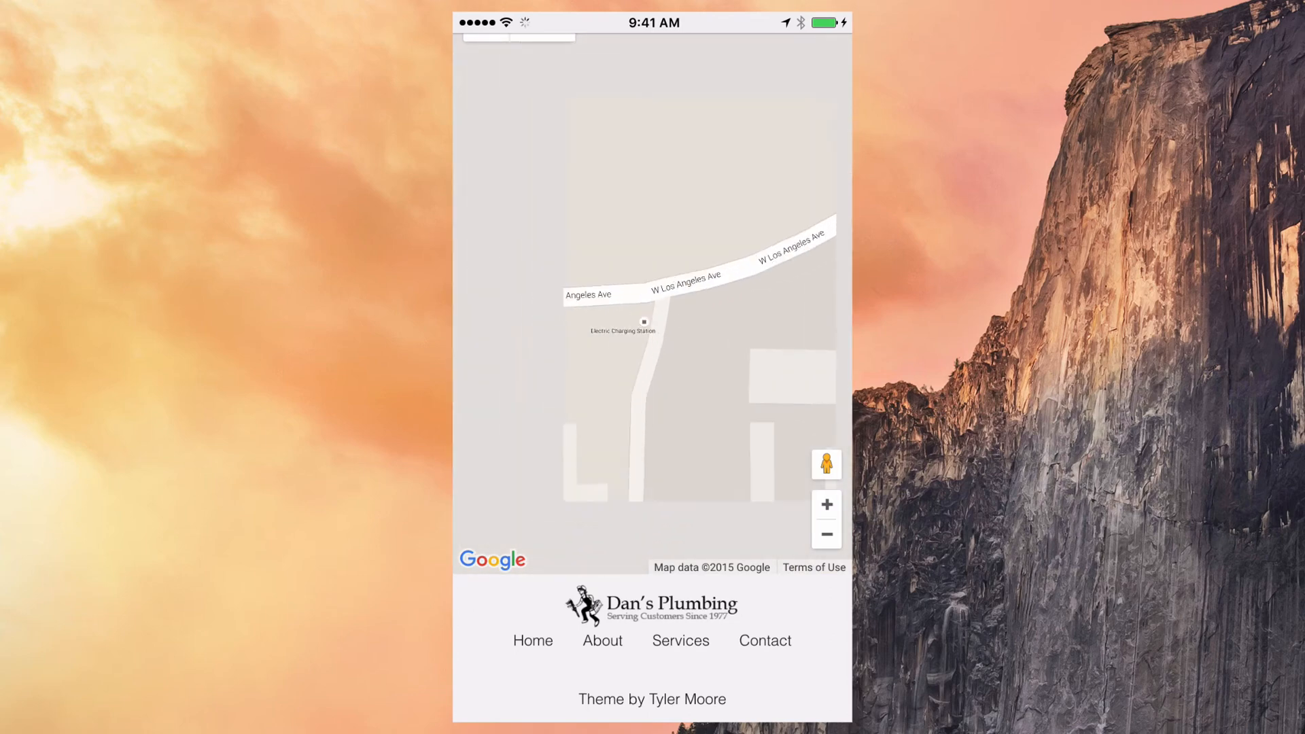
scroll(652, 373, up, 10)
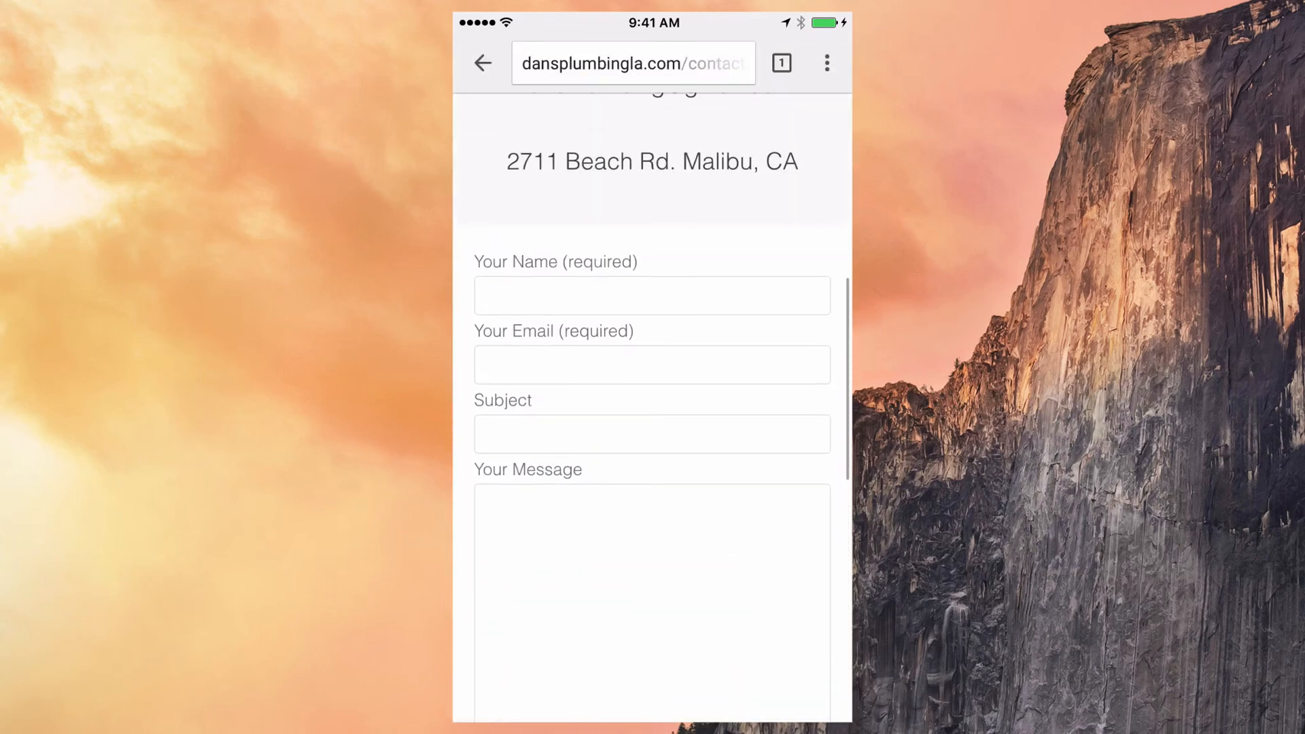
scroll(652, 408, up, 10)
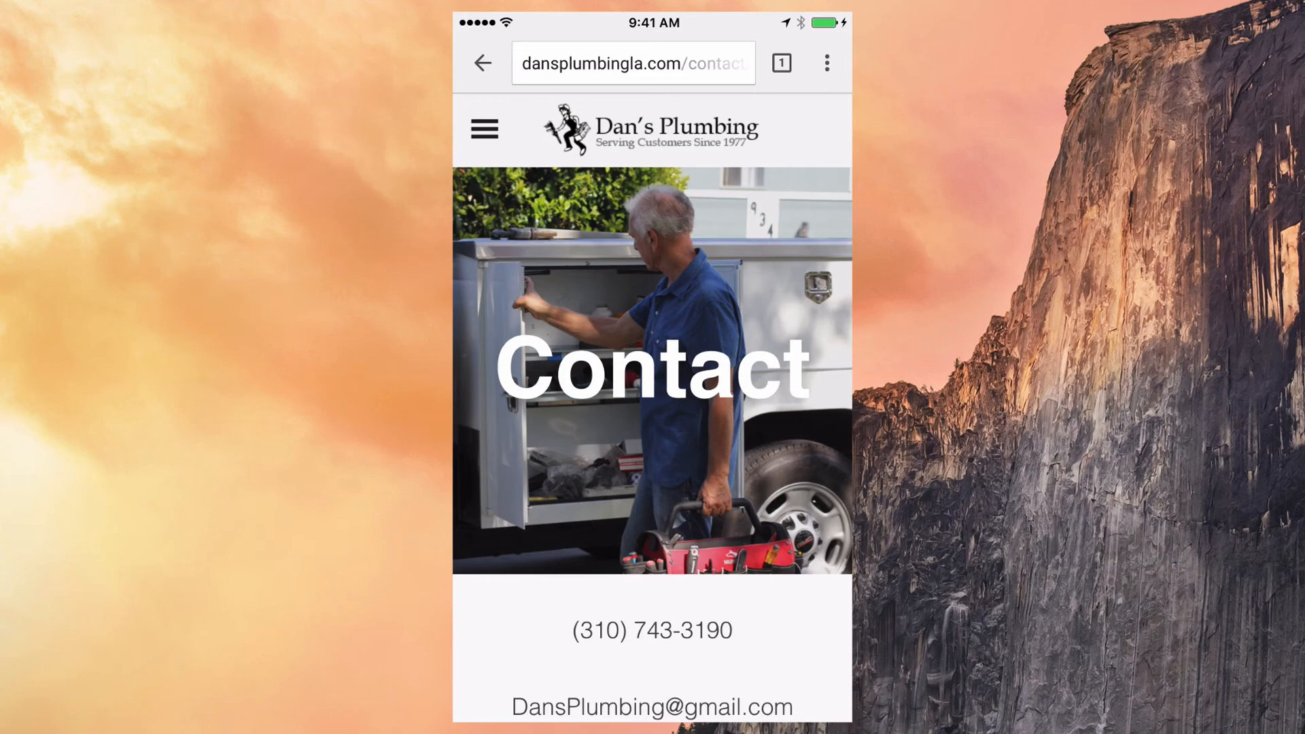
click(485, 129)
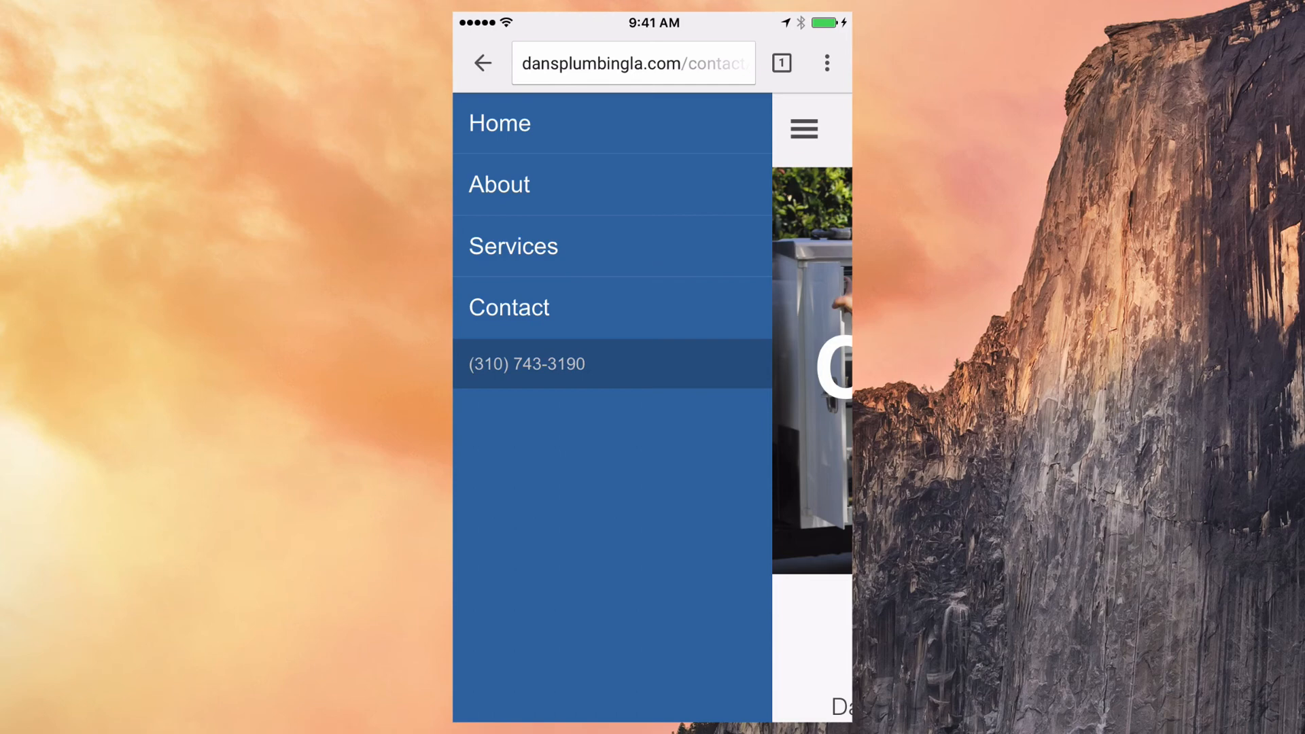
click(804, 130)
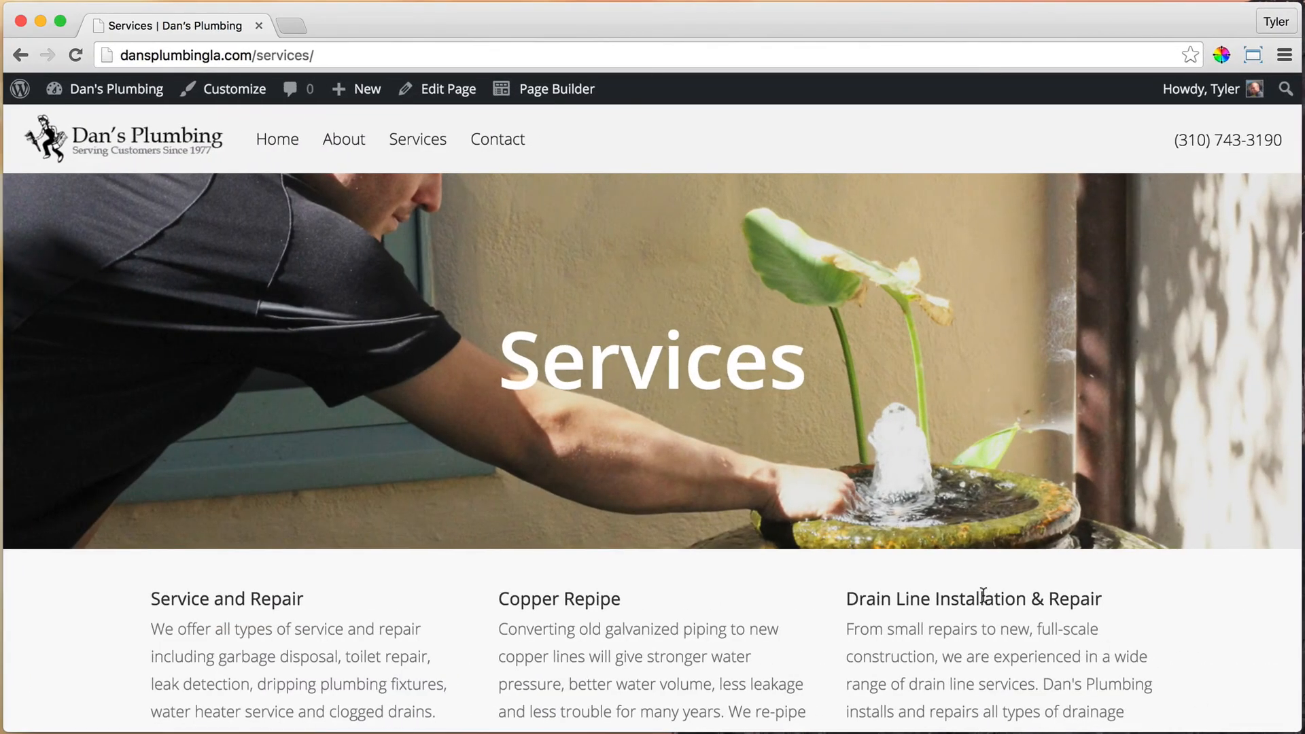
Step: Open the Customizer's Header Options > Mobile Menu settings with the menu shown in preview
click(234, 90)
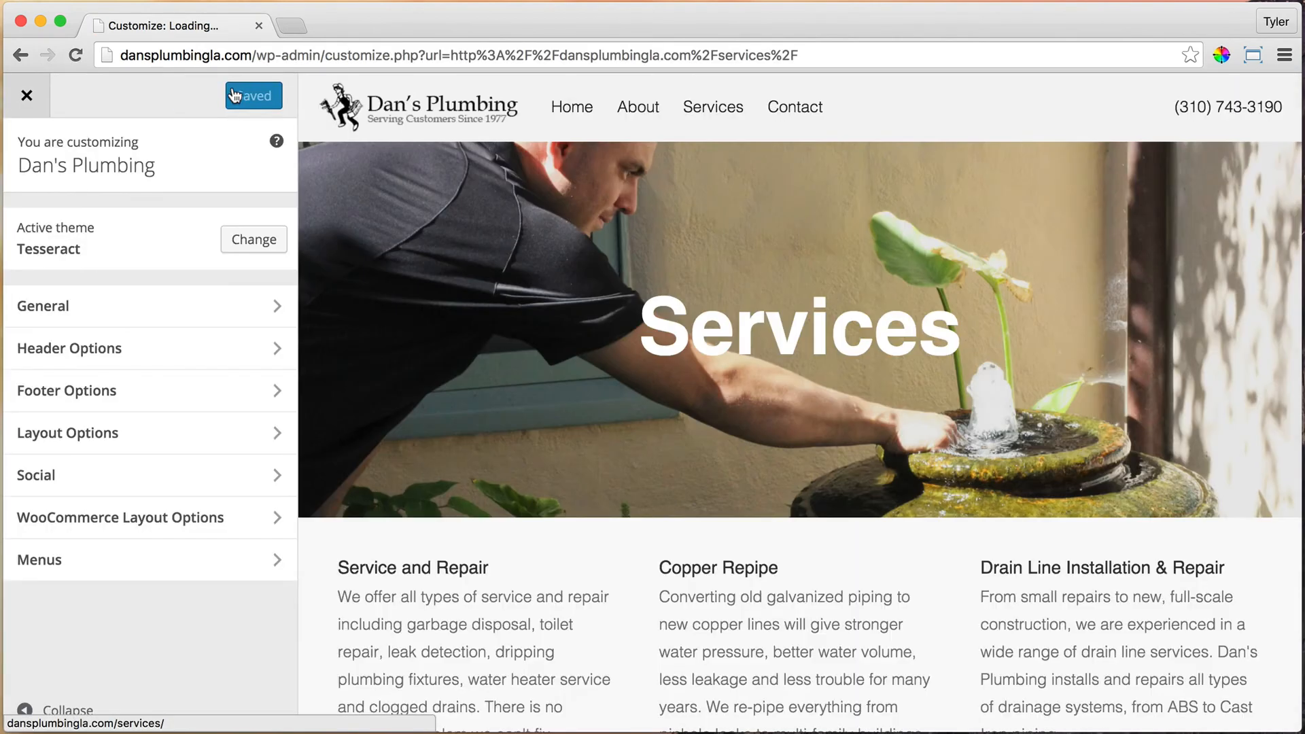
click(224, 347)
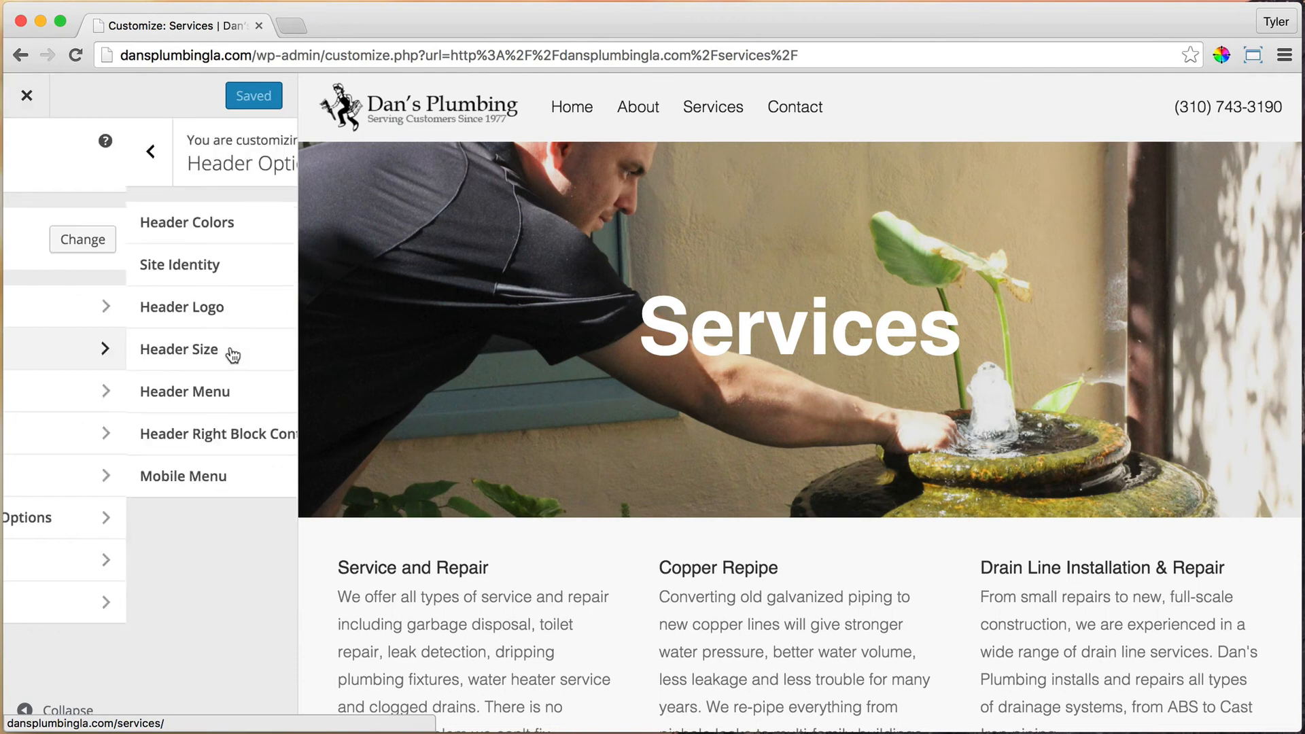
click(141, 488)
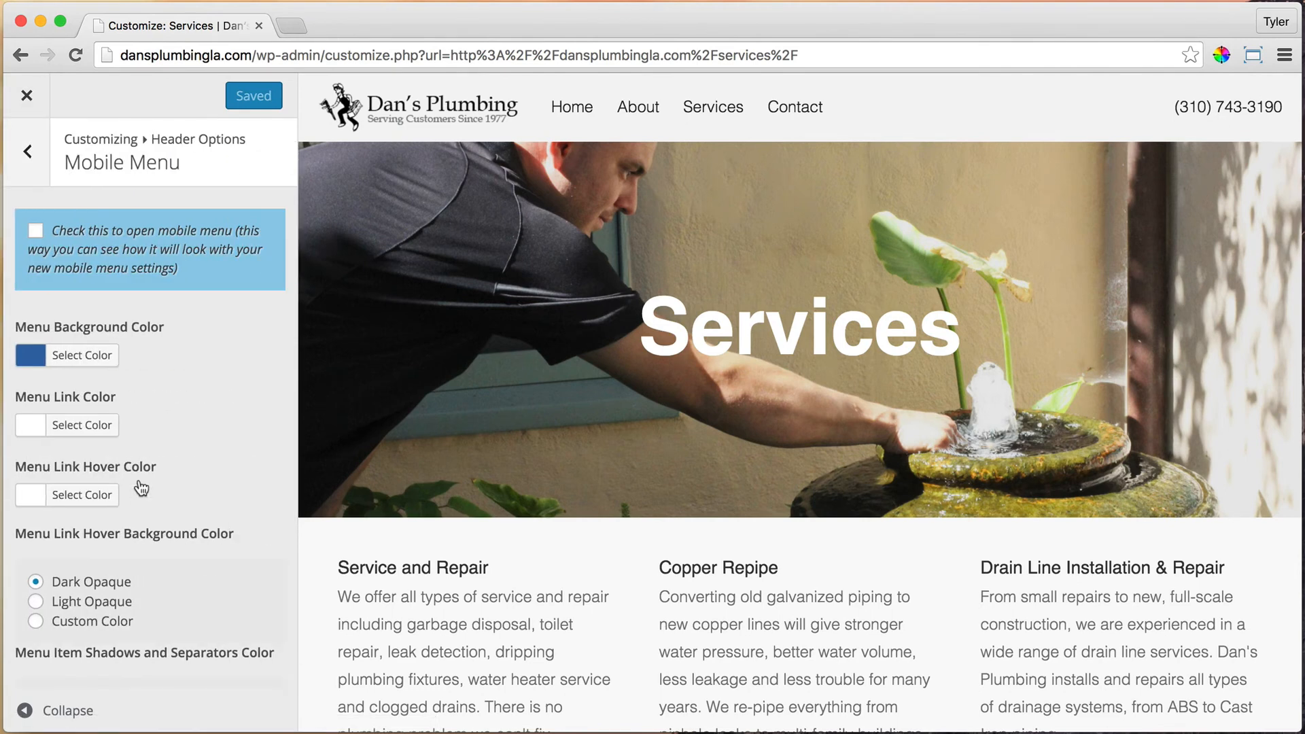
click(36, 231)
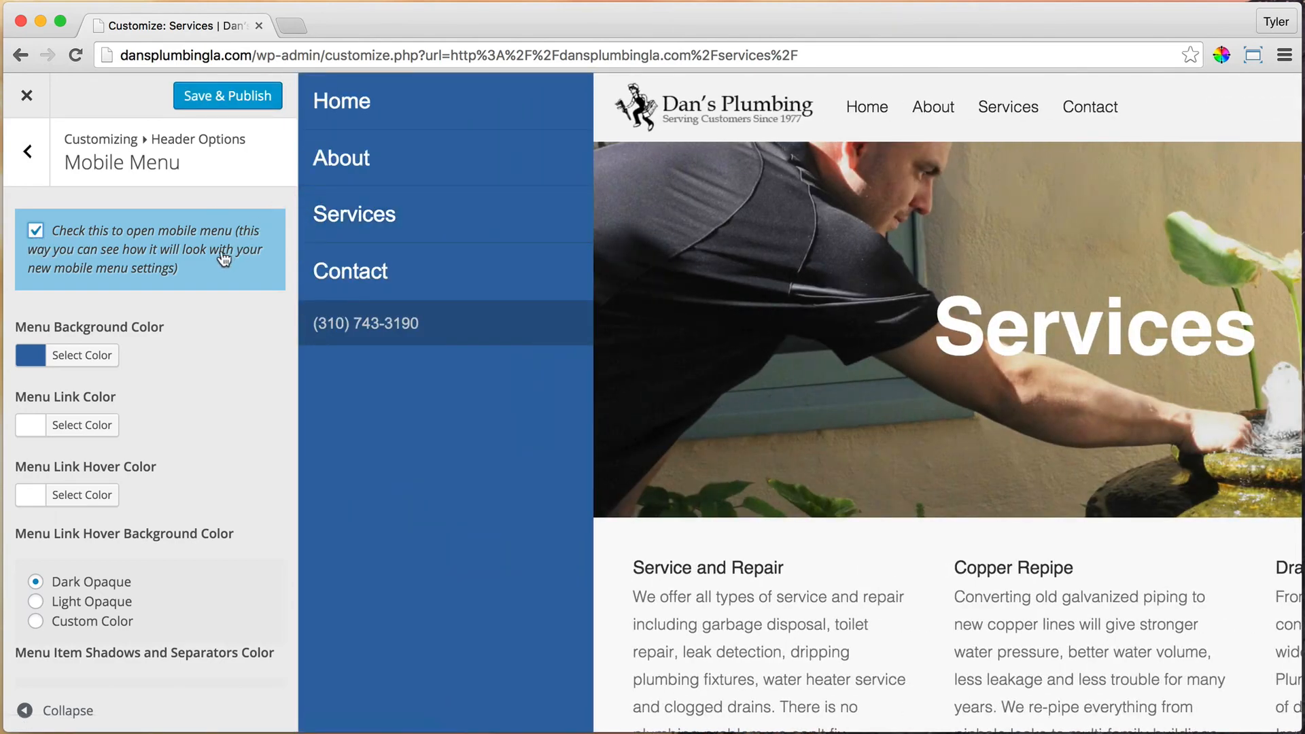
Step: Set the mobile menu background colour to #fefefe
click(68, 355)
click(58, 582)
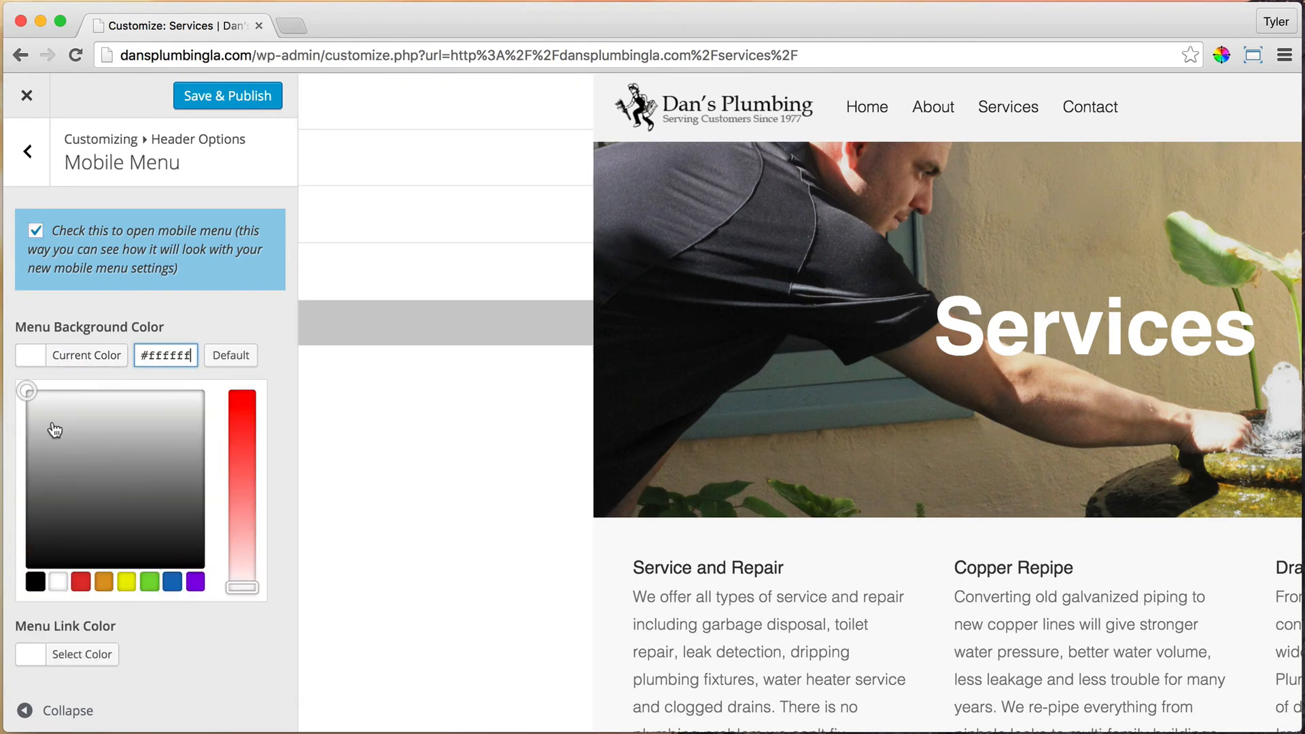
drag(40, 403, 24, 398)
double_click(167, 356)
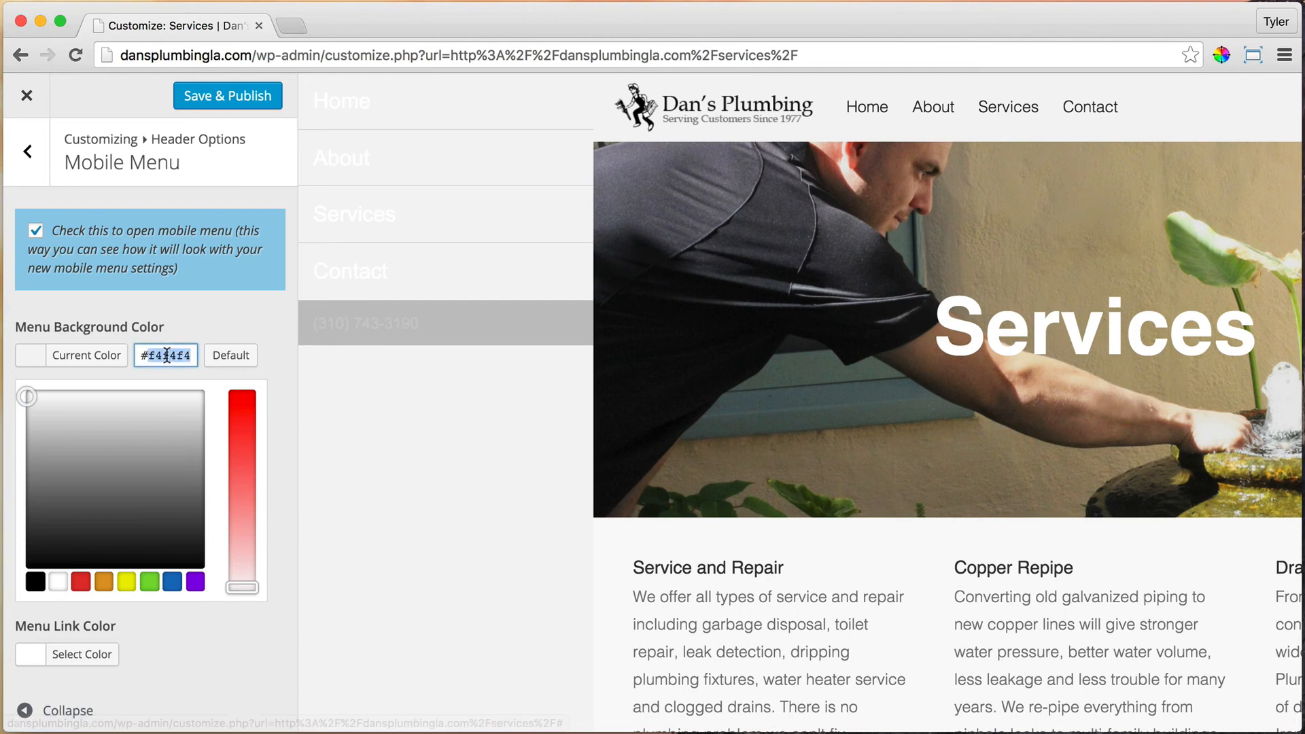
text(fefefe)
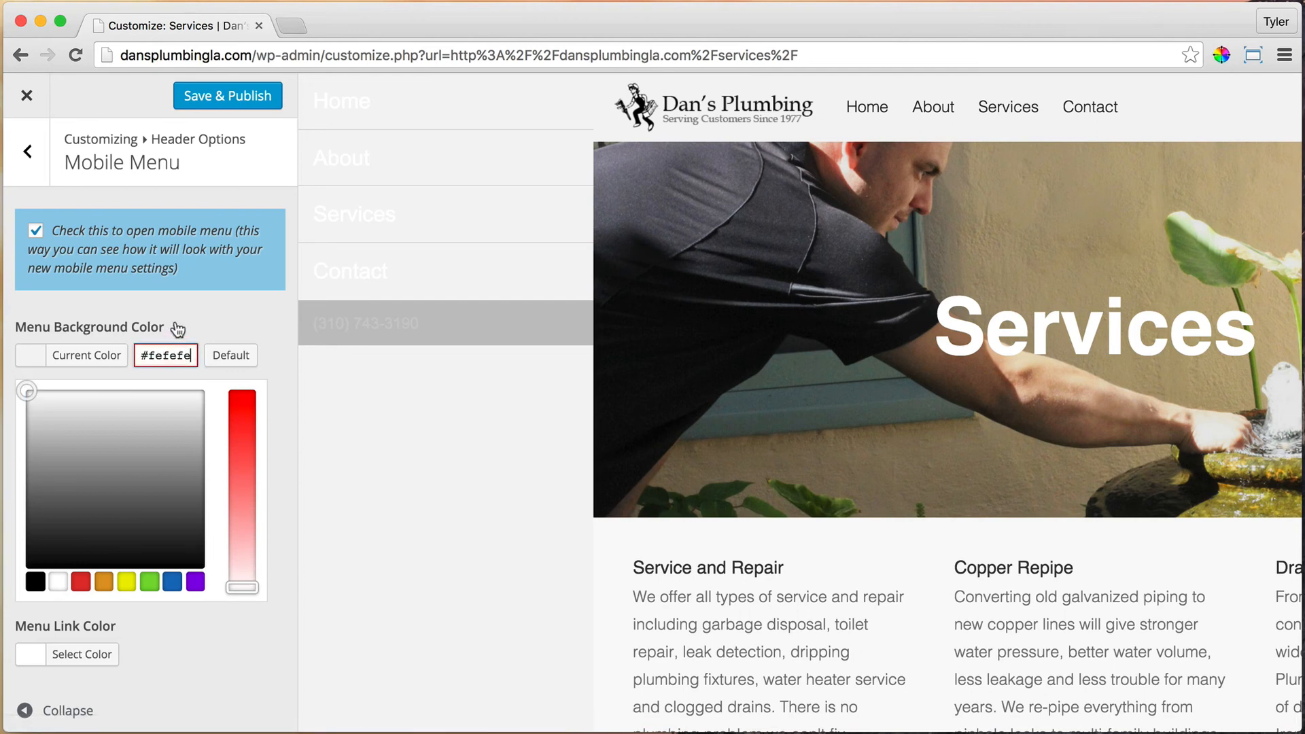
click(199, 321)
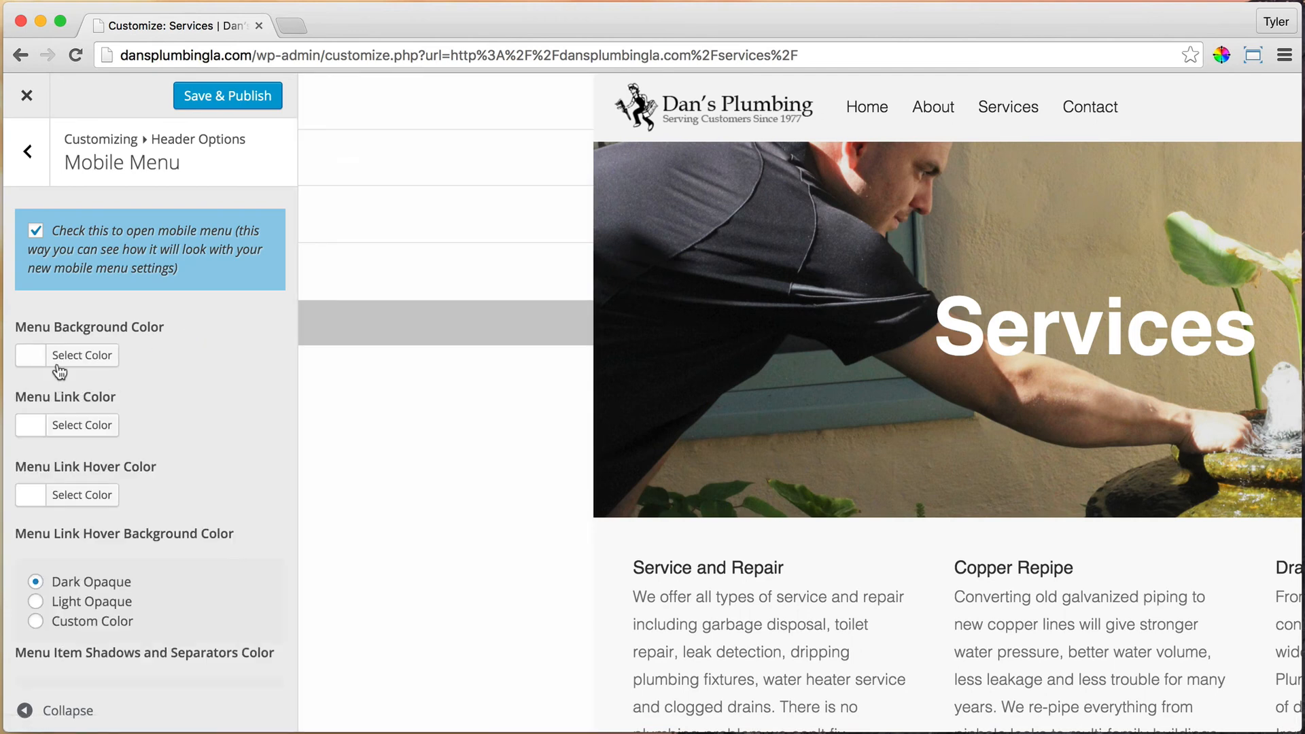
Step: Set the mobile menu link colour to #262626 and link hover colour to #565656
click(83, 427)
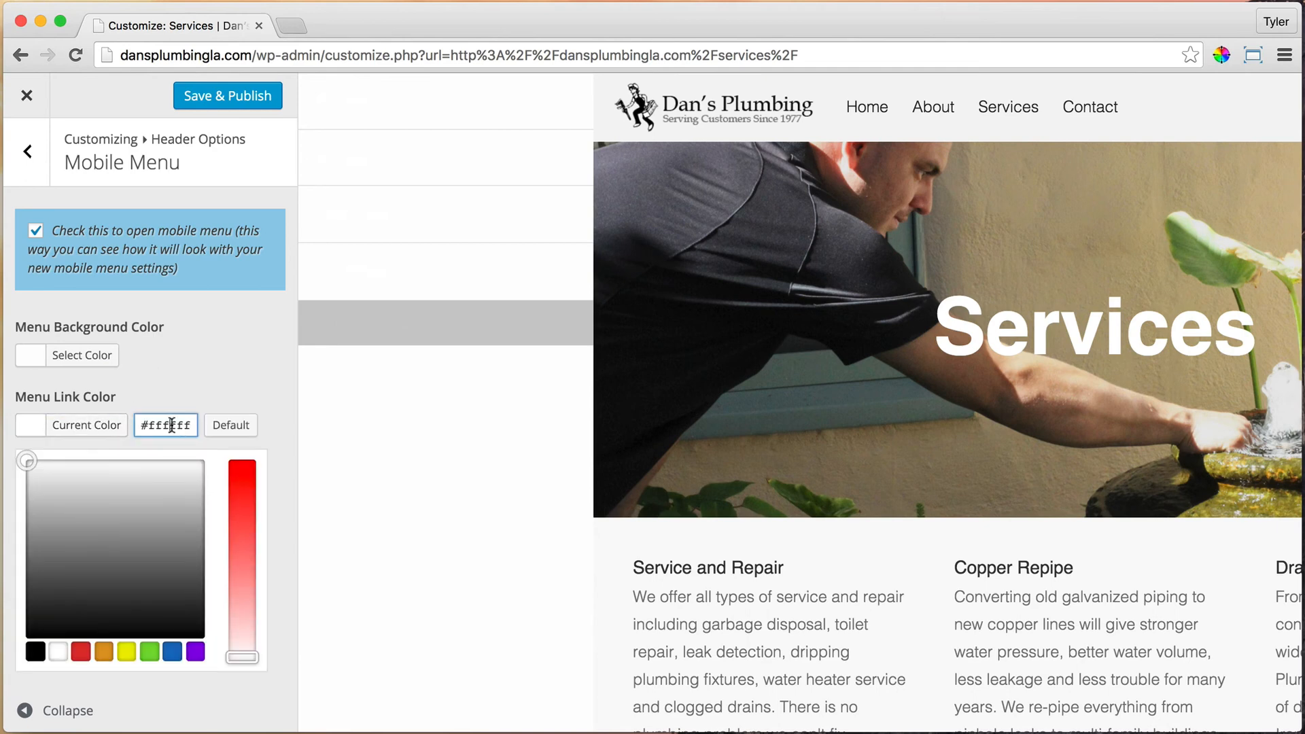
double_click(171, 425)
text(262626)
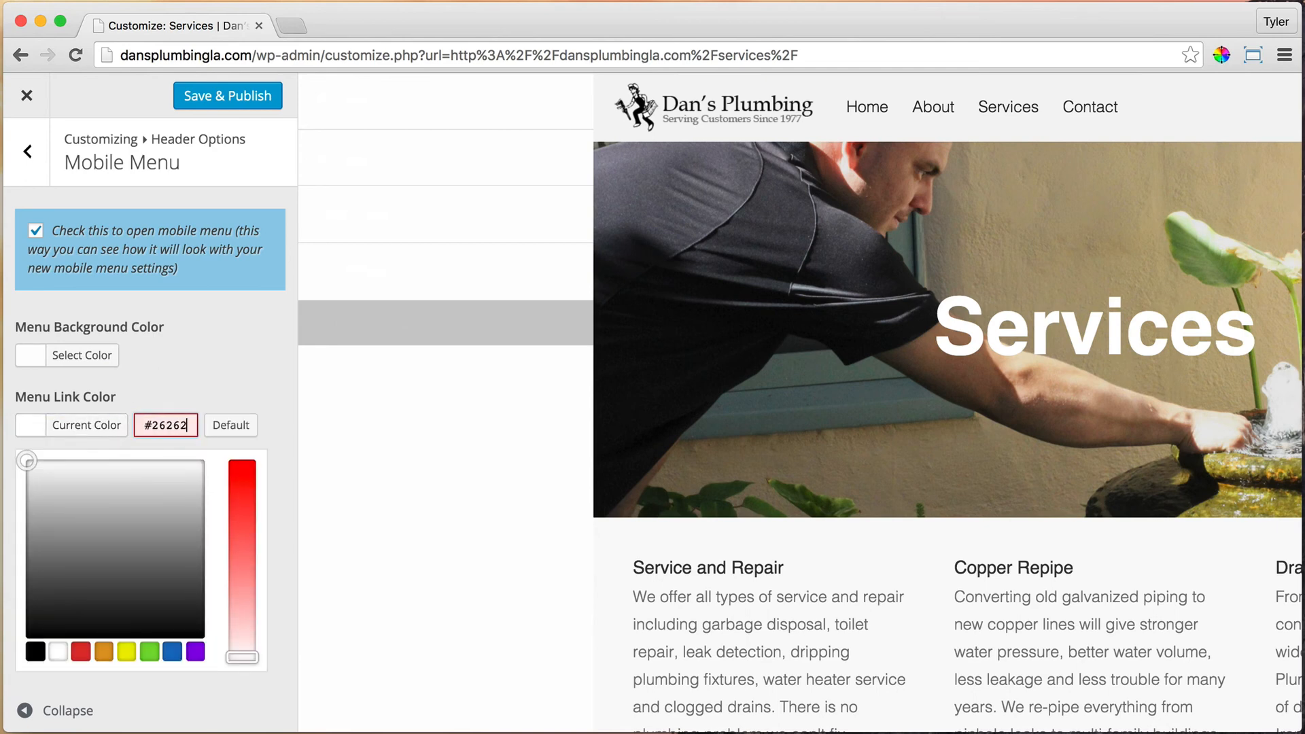
click(212, 395)
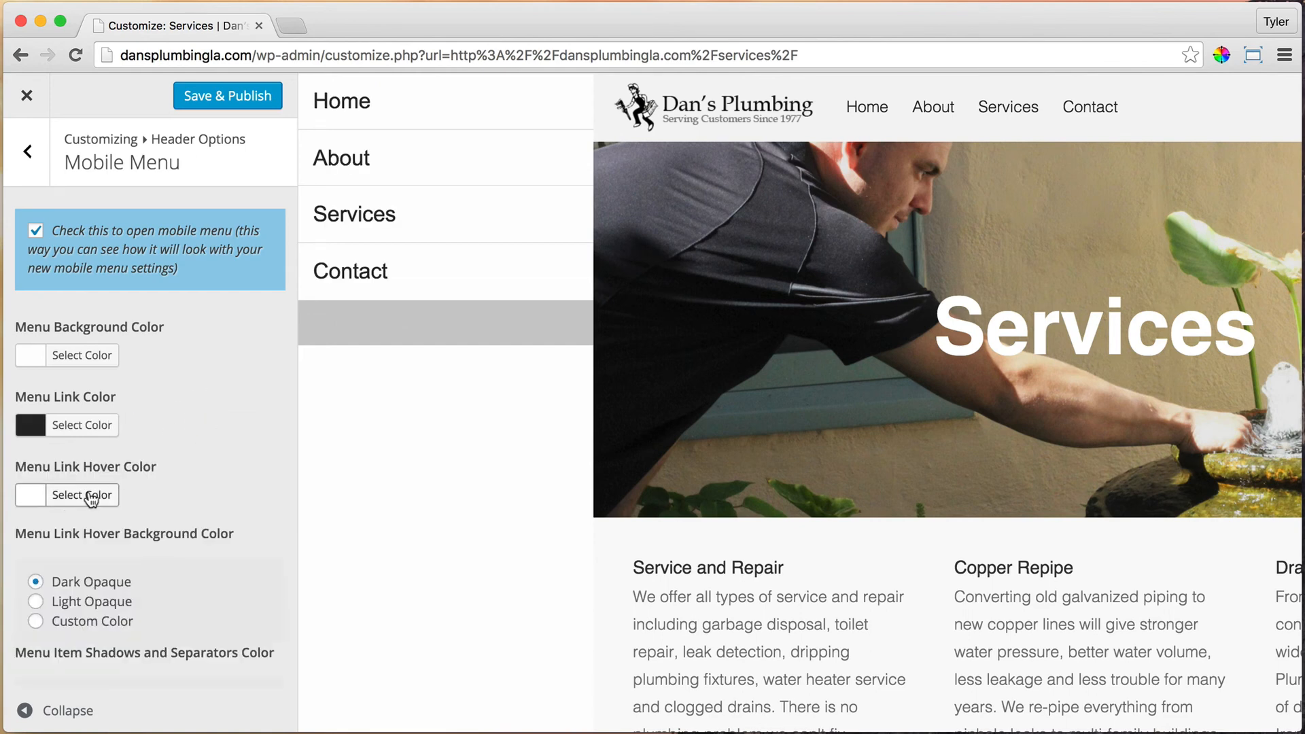
click(29, 497)
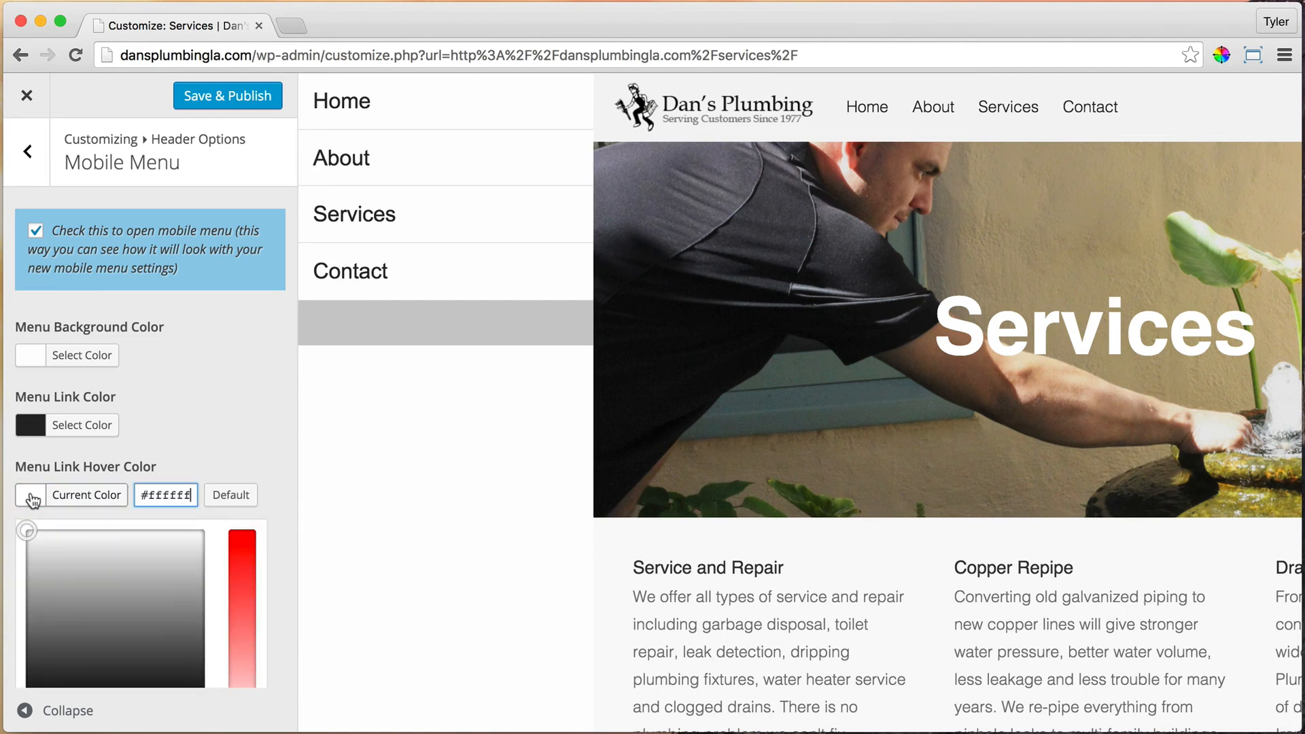
drag(40, 598, 26, 649)
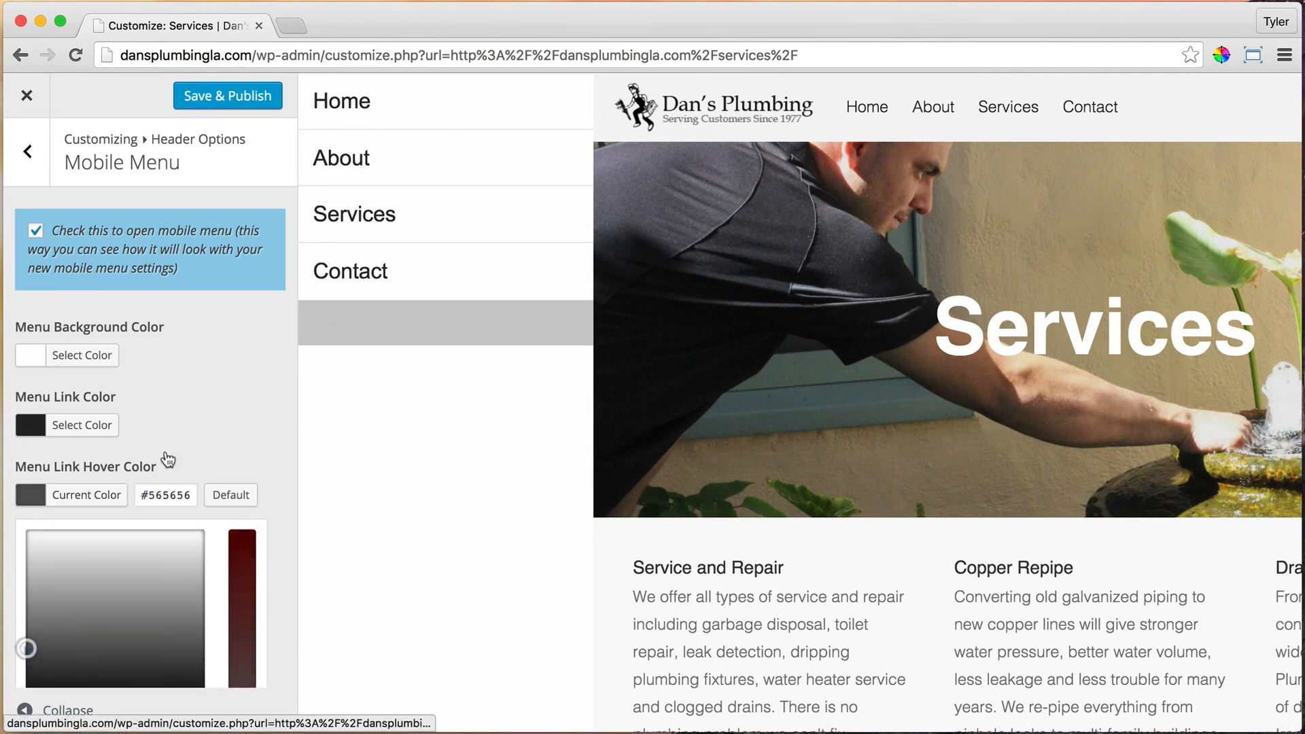
click(190, 448)
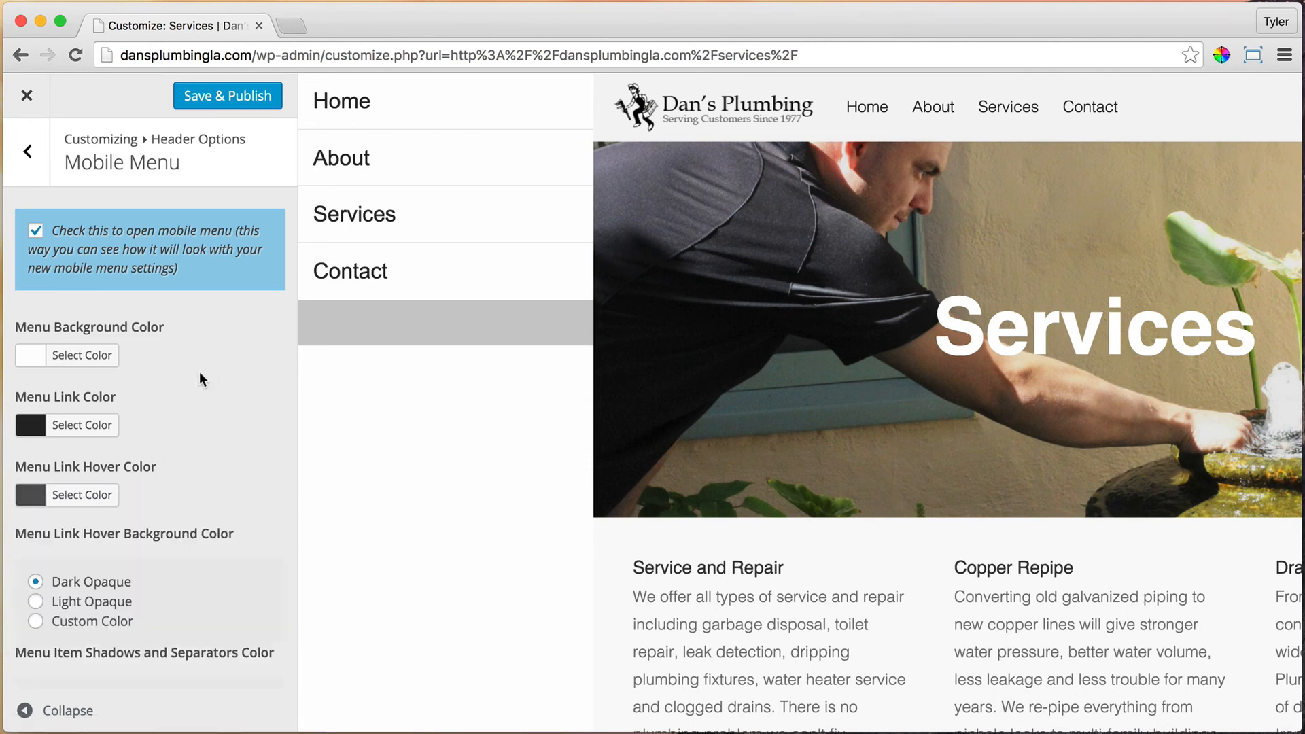
scroll(199, 374, down, 3)
scroll(202, 380, down, 3)
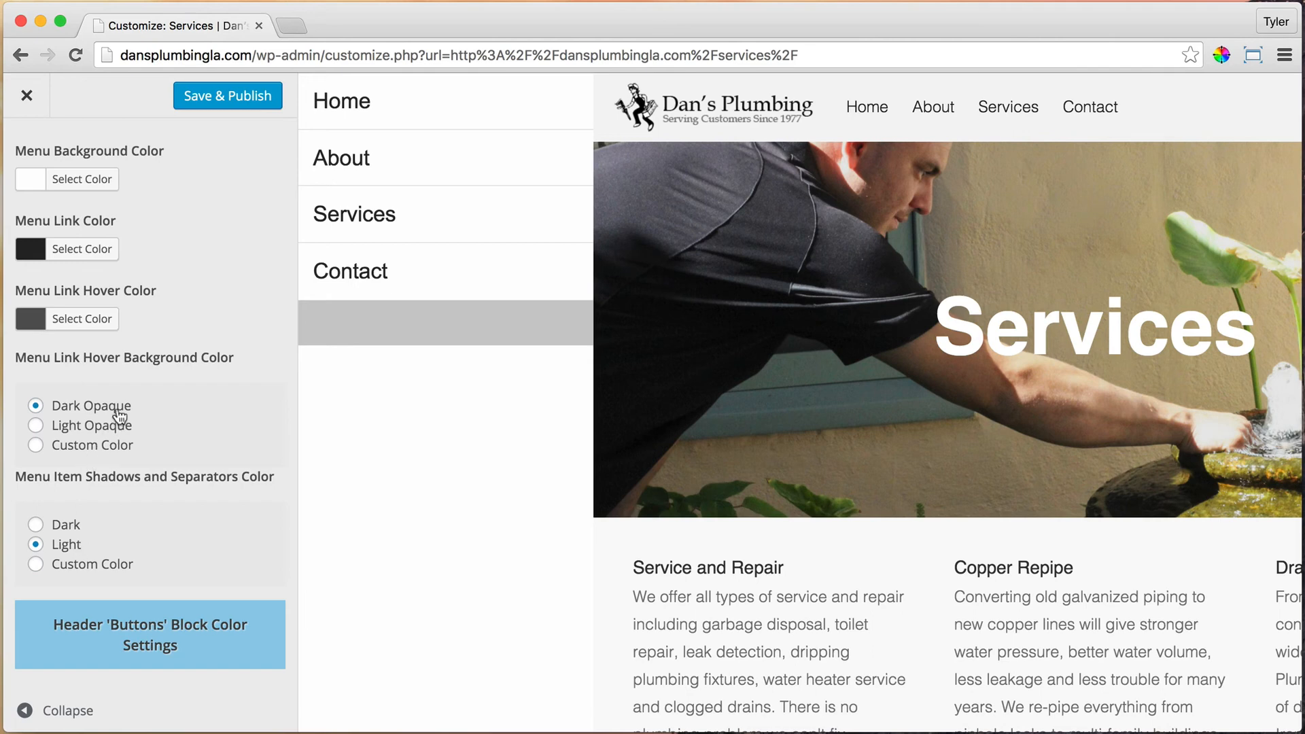
scroll(120, 383, down, 3)
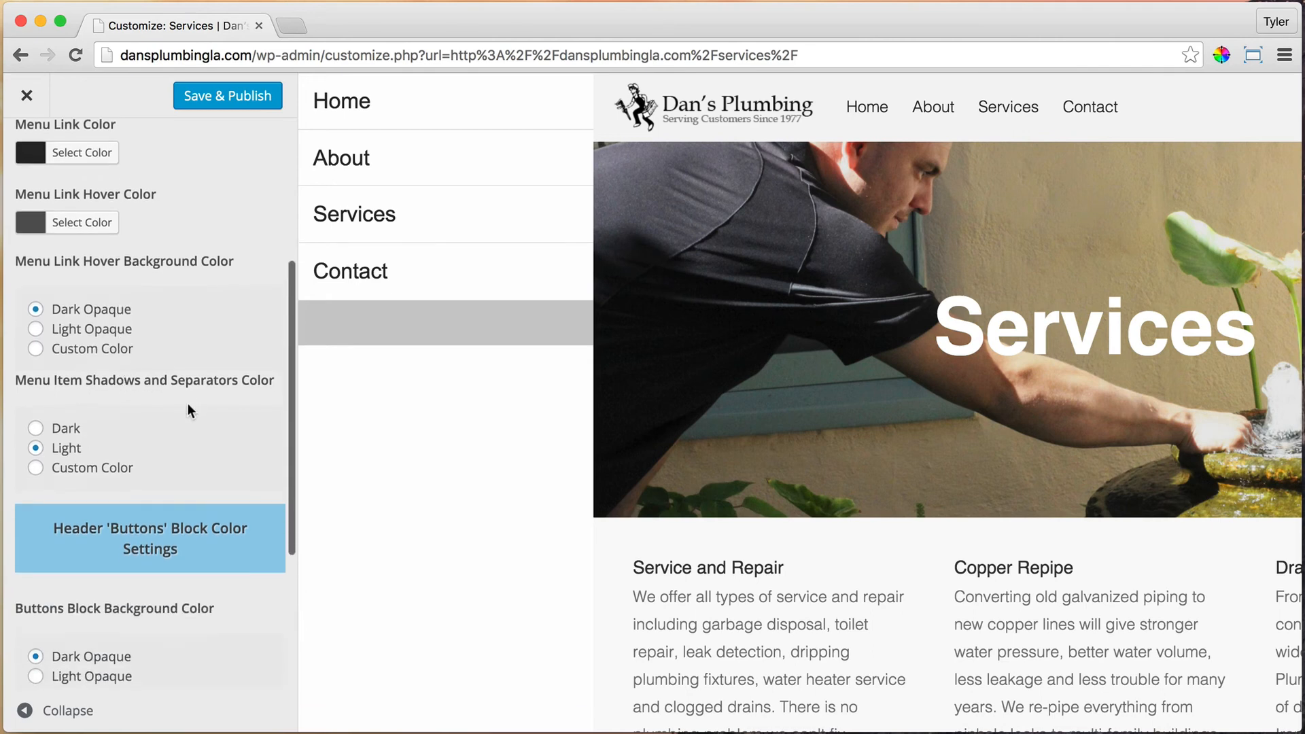
scroll(173, 405, down, 4)
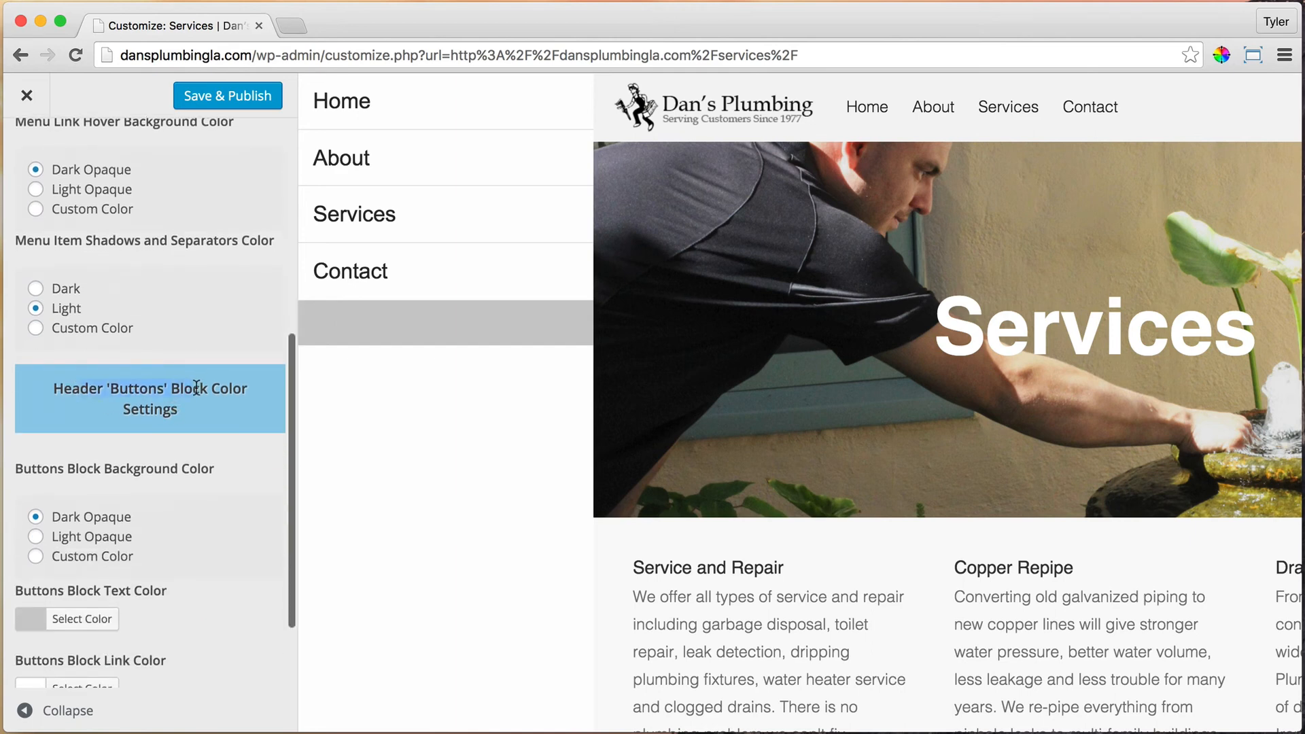
scroll(196, 388, down, 2)
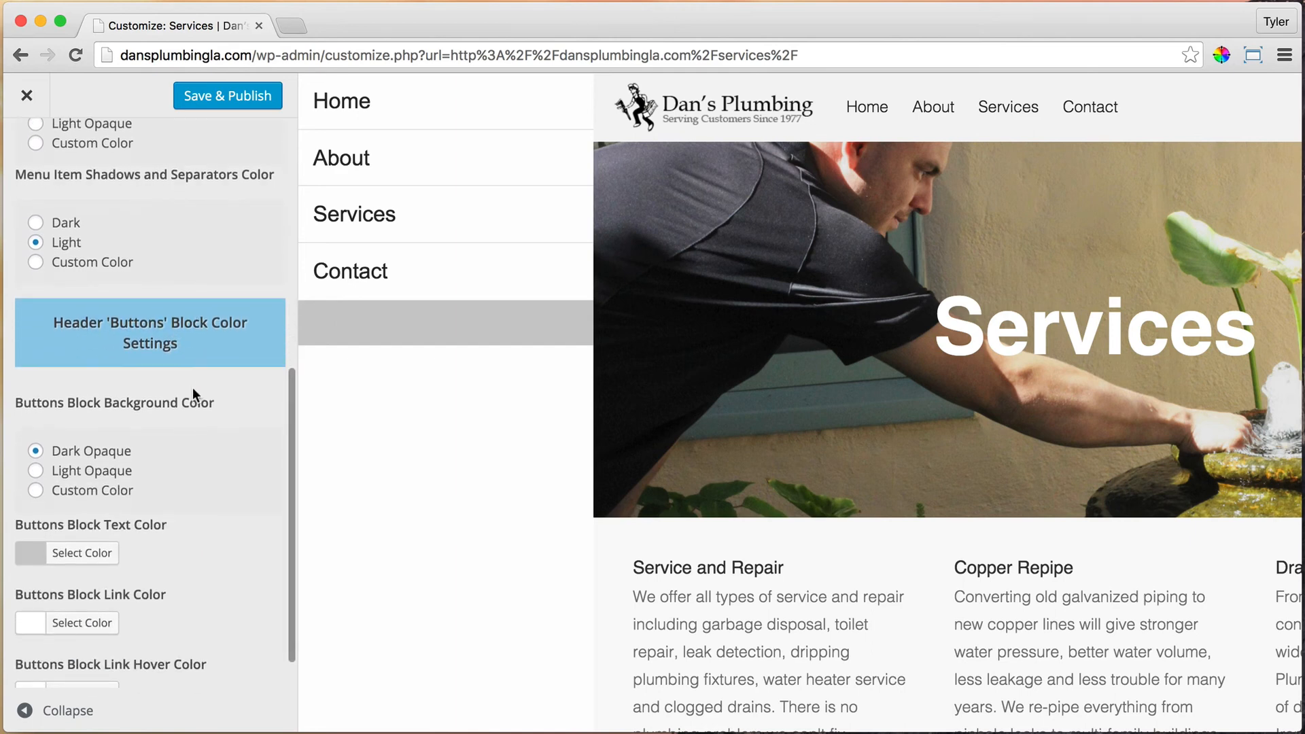
Step: Make the Buttons block background light and opaque with #262626 text colour
click(36, 471)
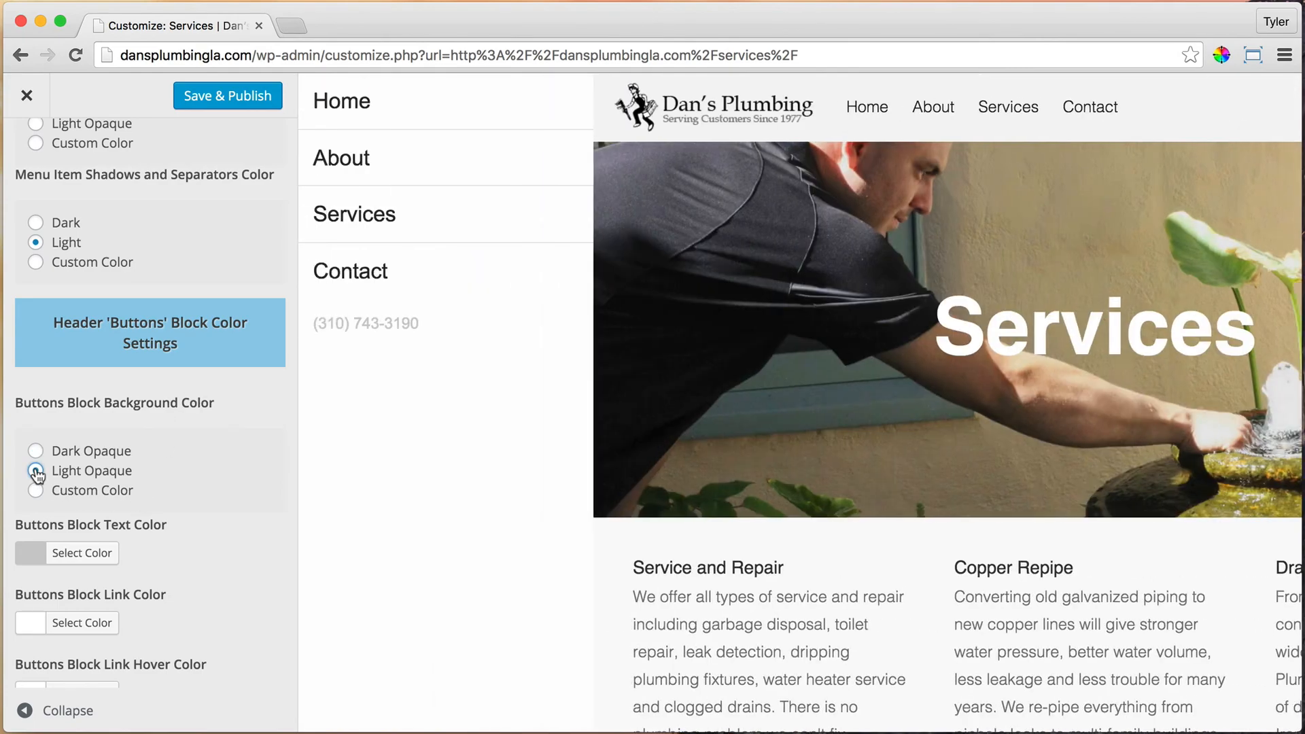
scroll(175, 422, down, 1)
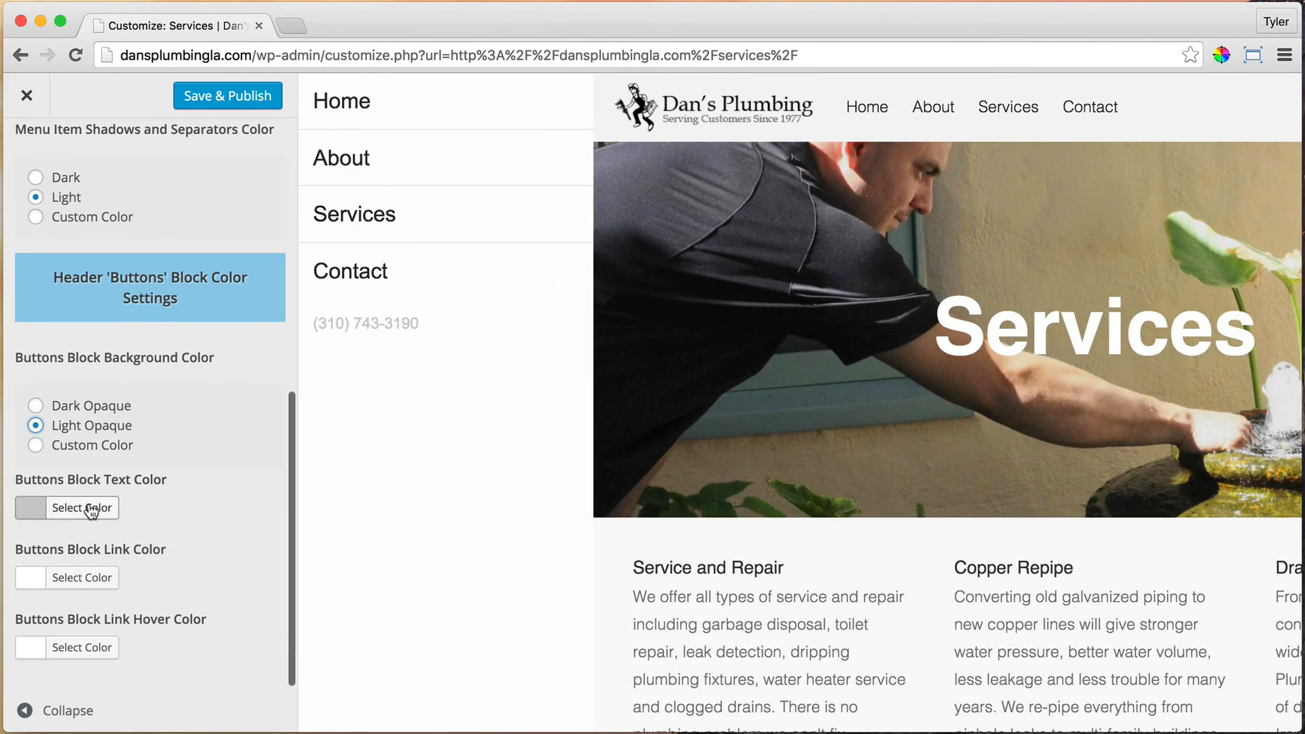
click(92, 511)
double_click(166, 507)
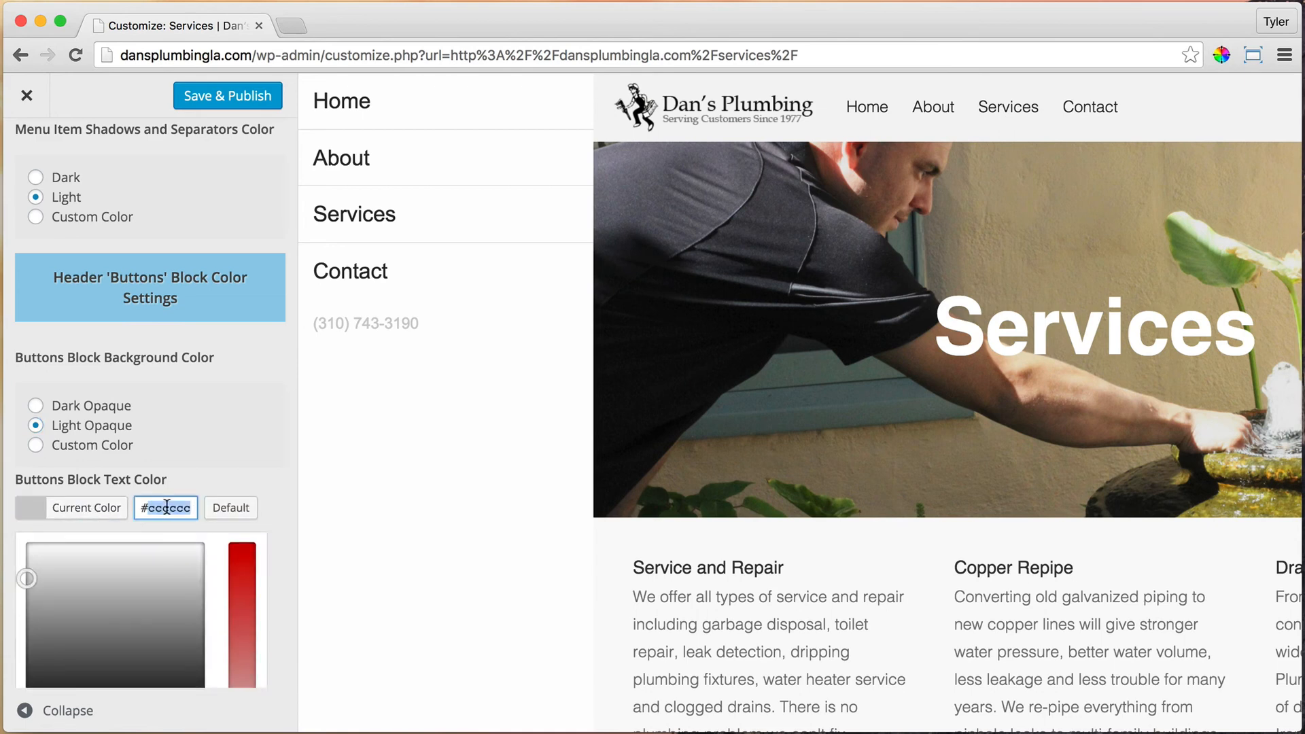
text(262626)
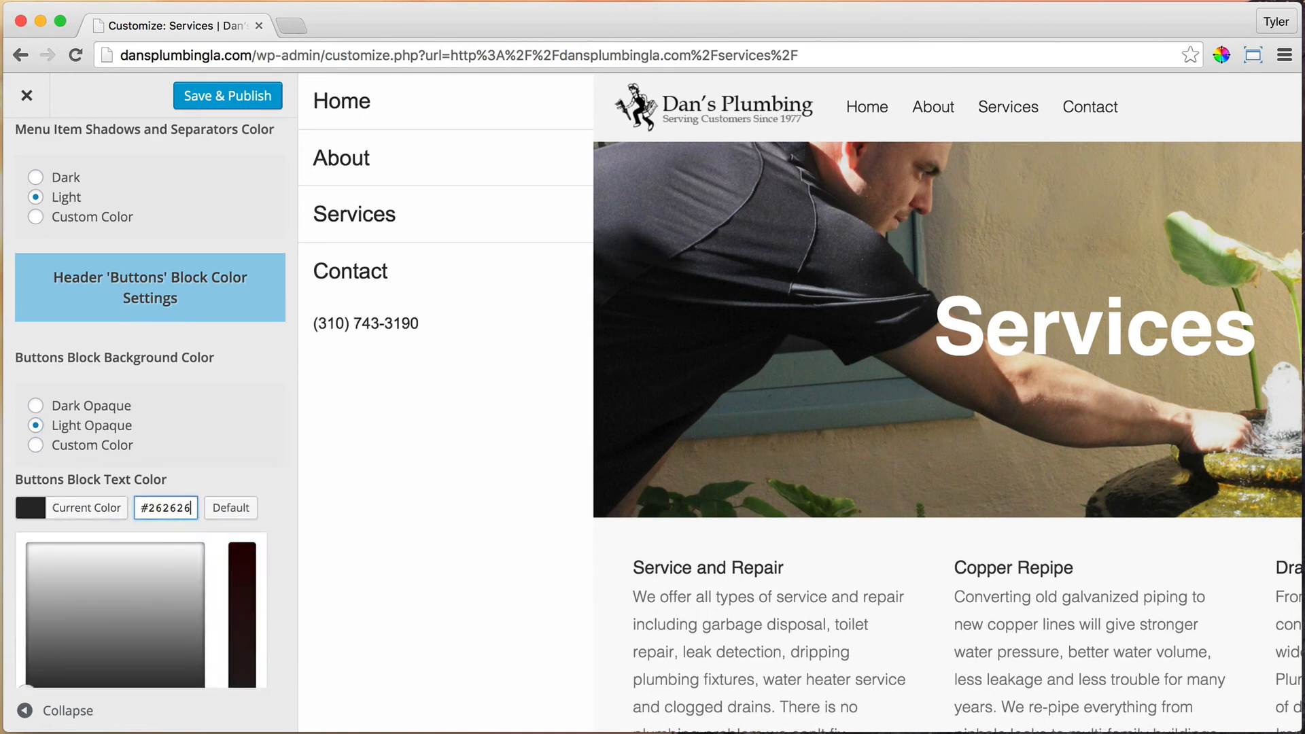
click(208, 456)
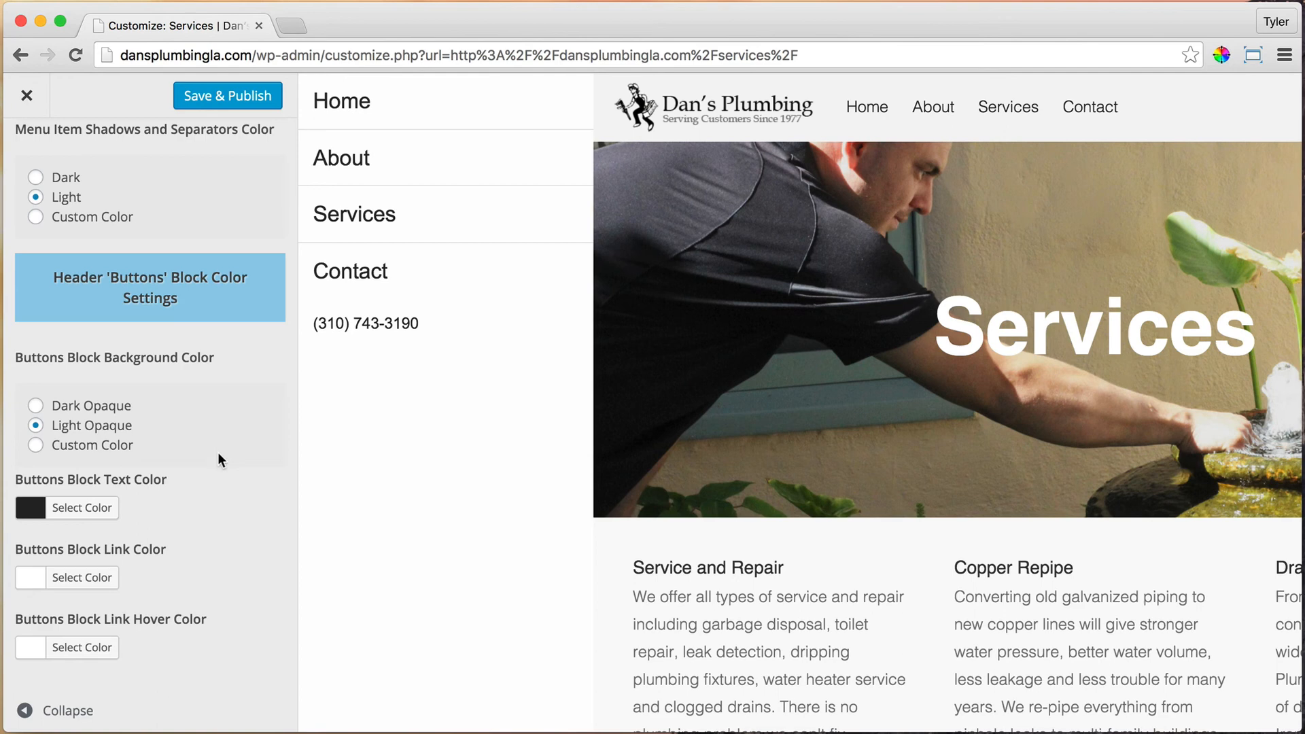
Step: Set the Buttons block link and link hover colours to #262626, then publish and close
click(82, 578)
double_click(159, 578)
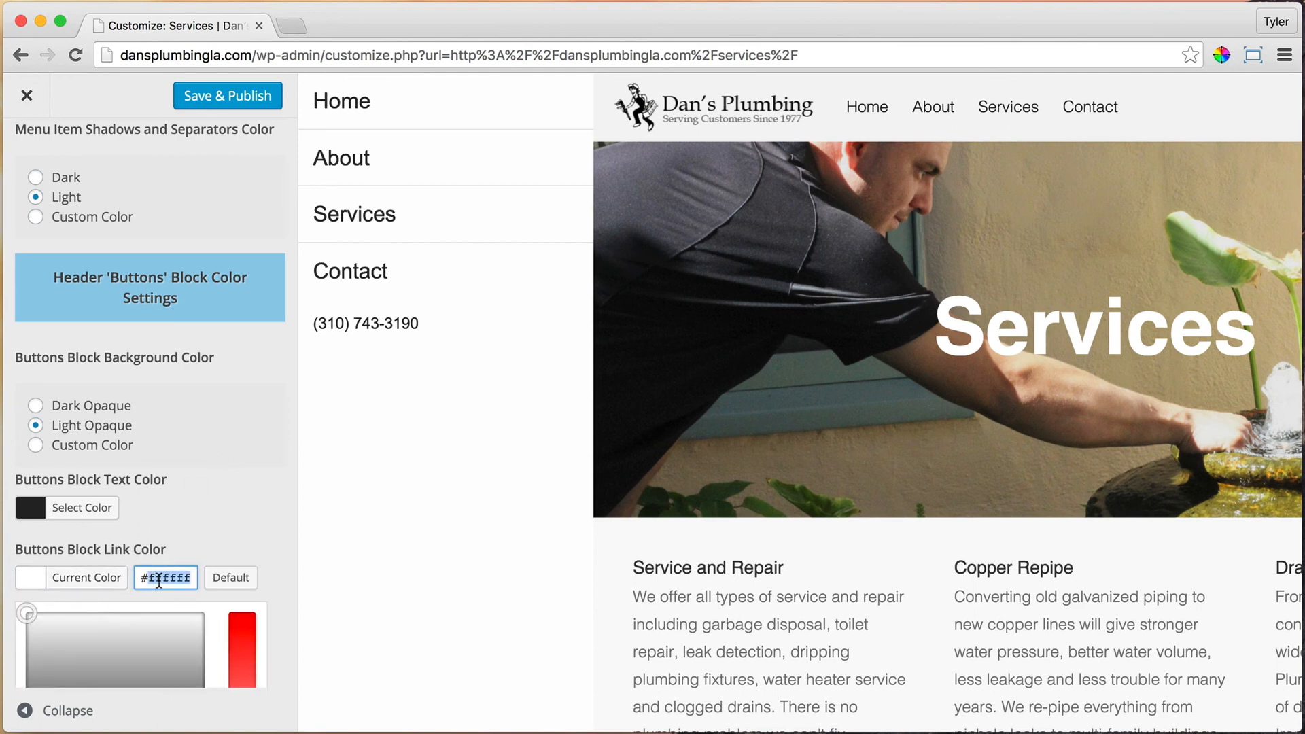
text(262626)
click(201, 537)
click(101, 650)
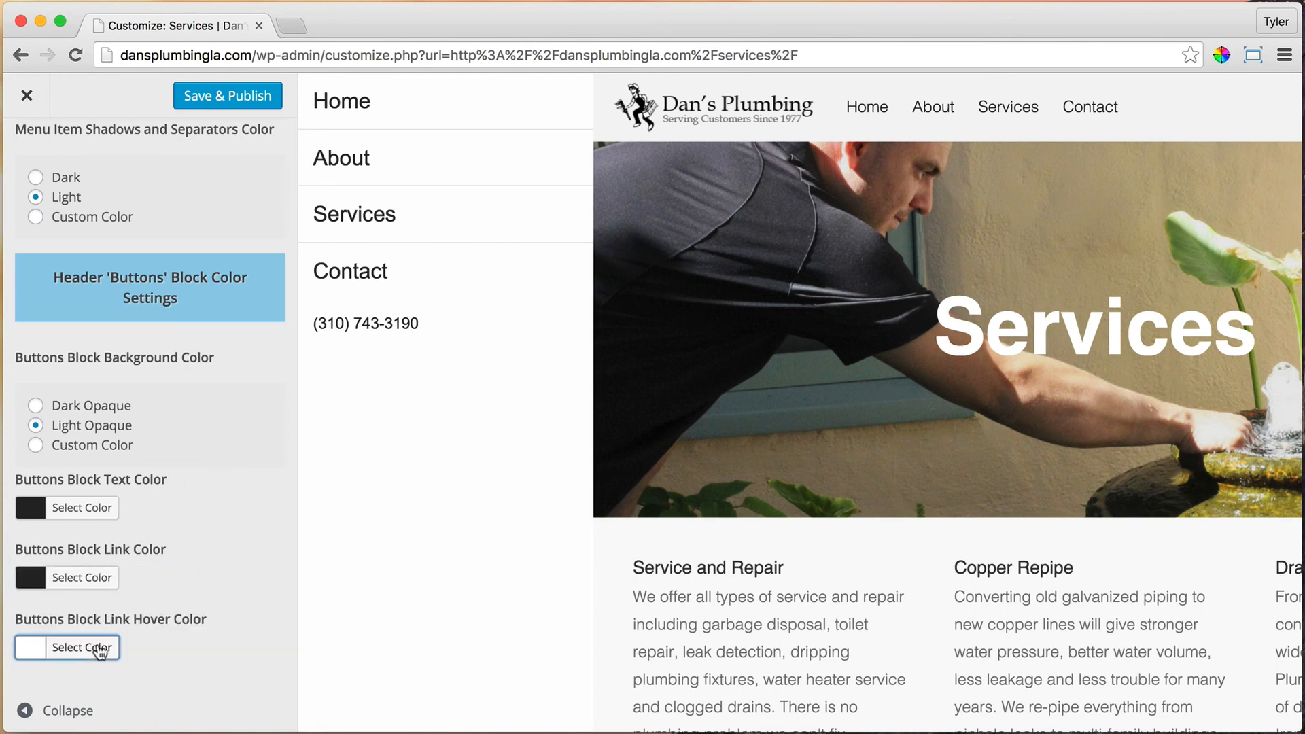
double_click(159, 647)
text(262626)
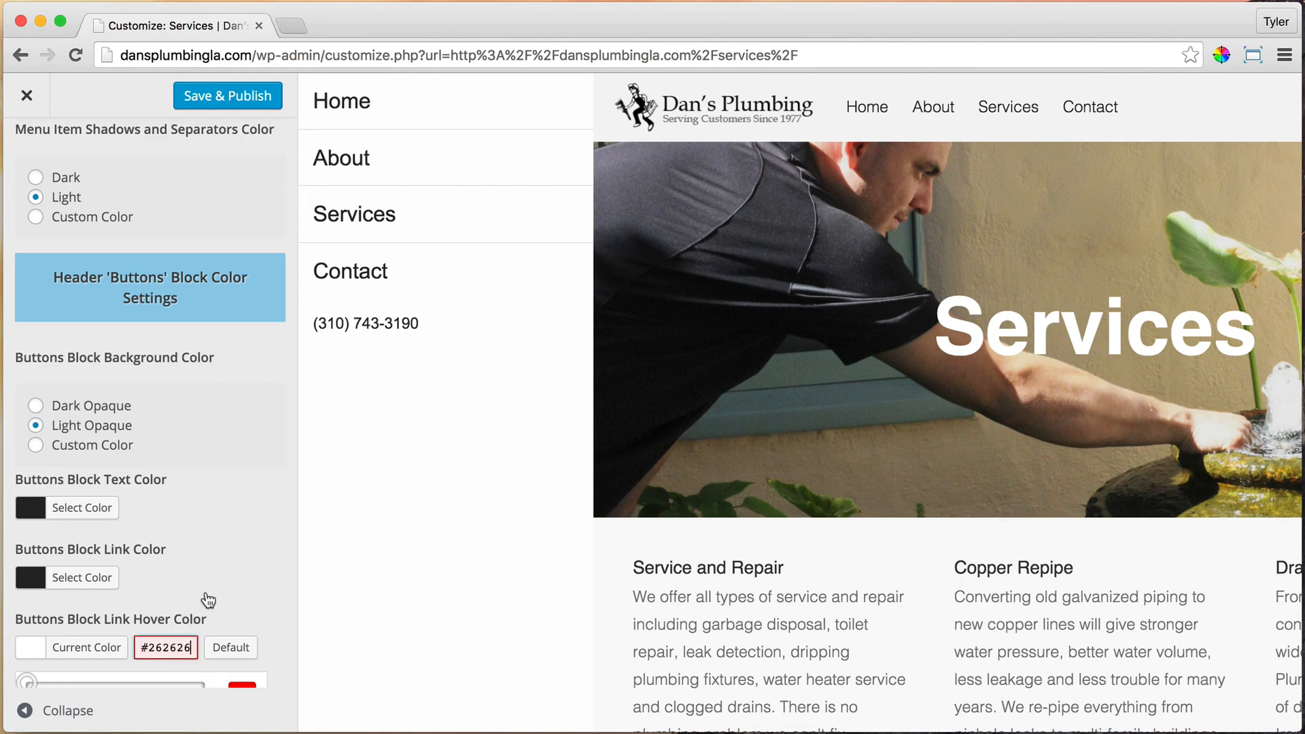
click(207, 600)
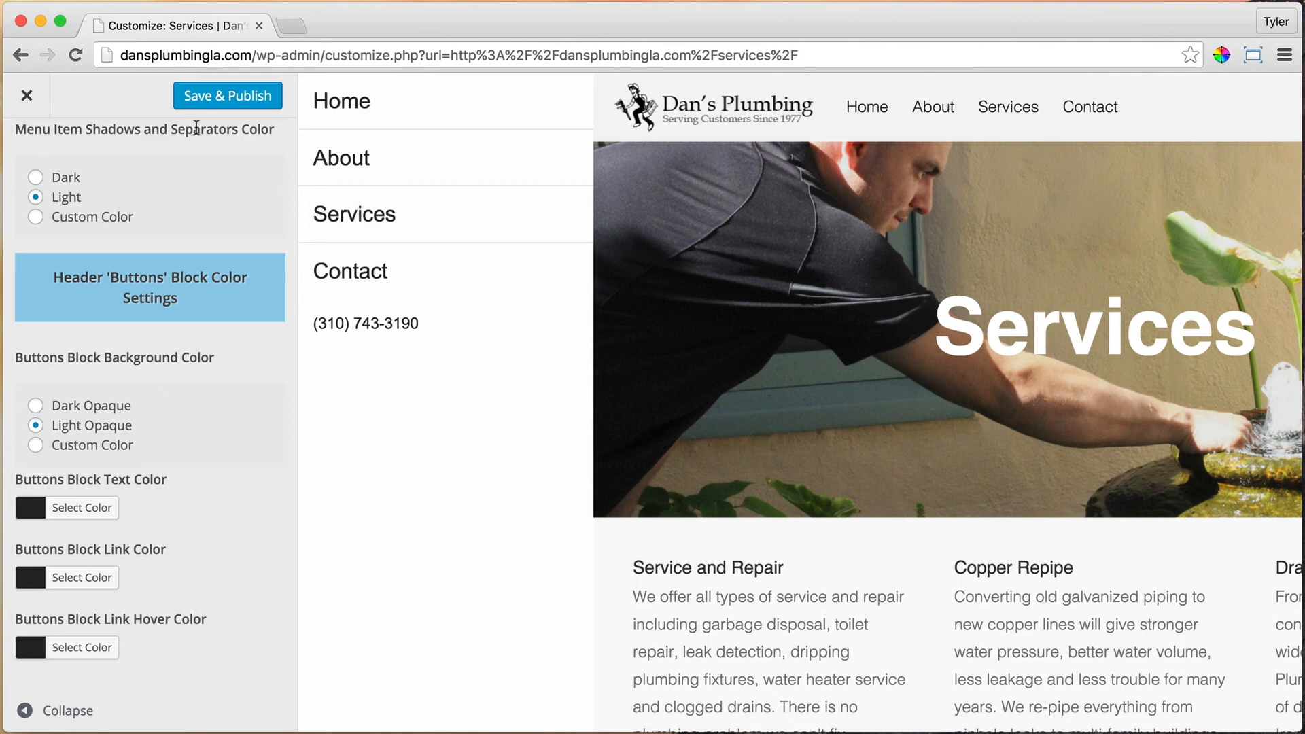
click(234, 102)
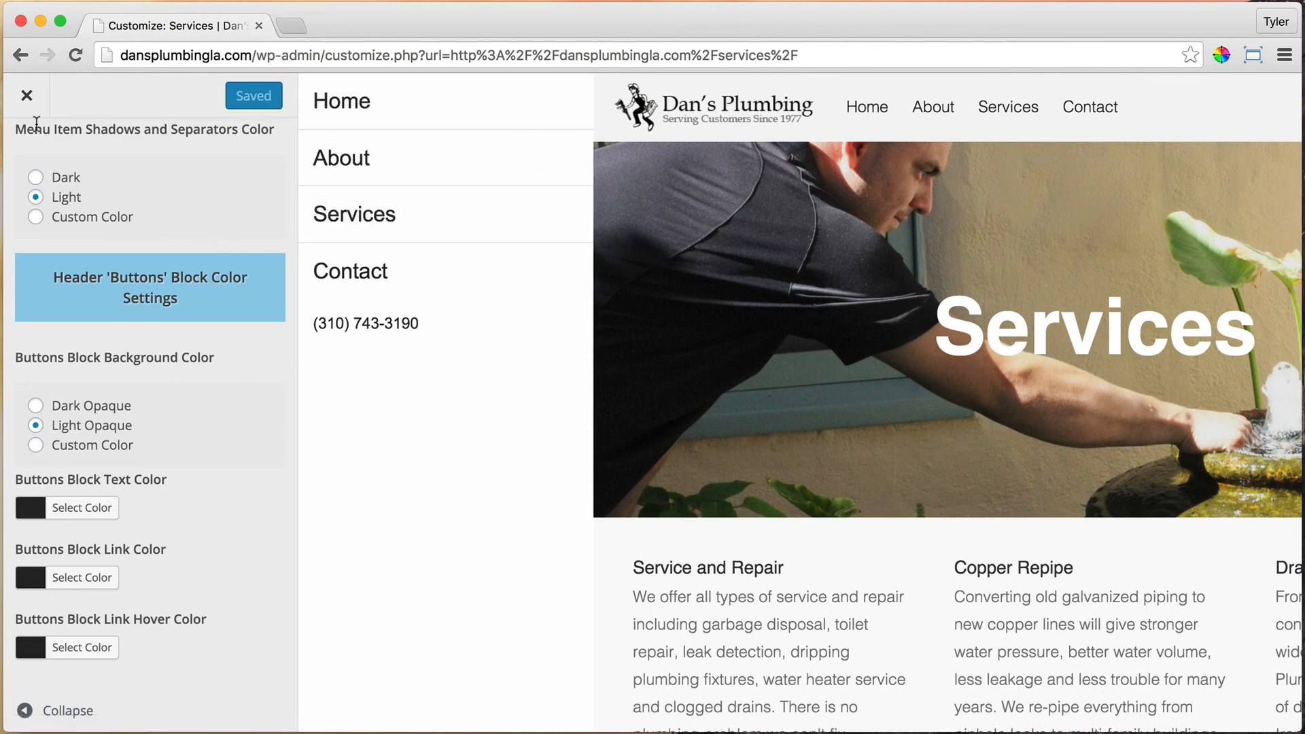
click(26, 95)
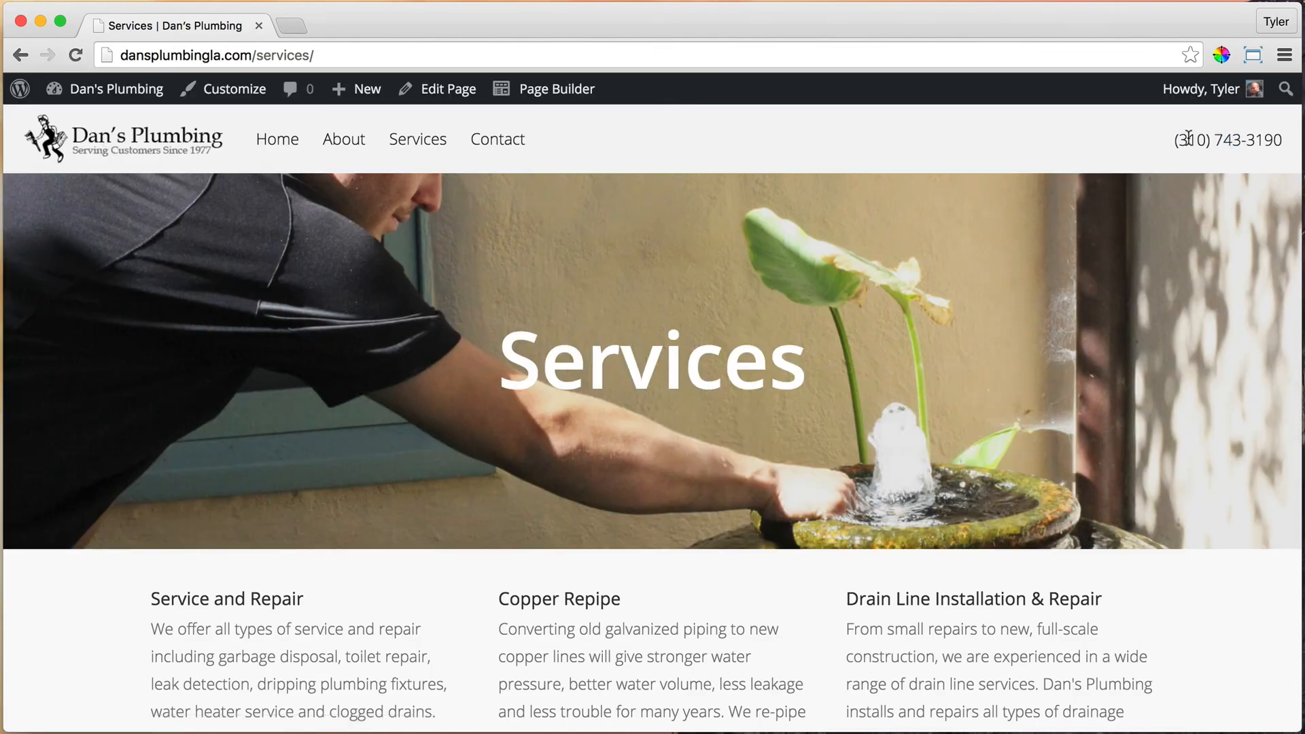
Step: Reopen the Customizer at Header Options > Header Right Block Content
click(227, 88)
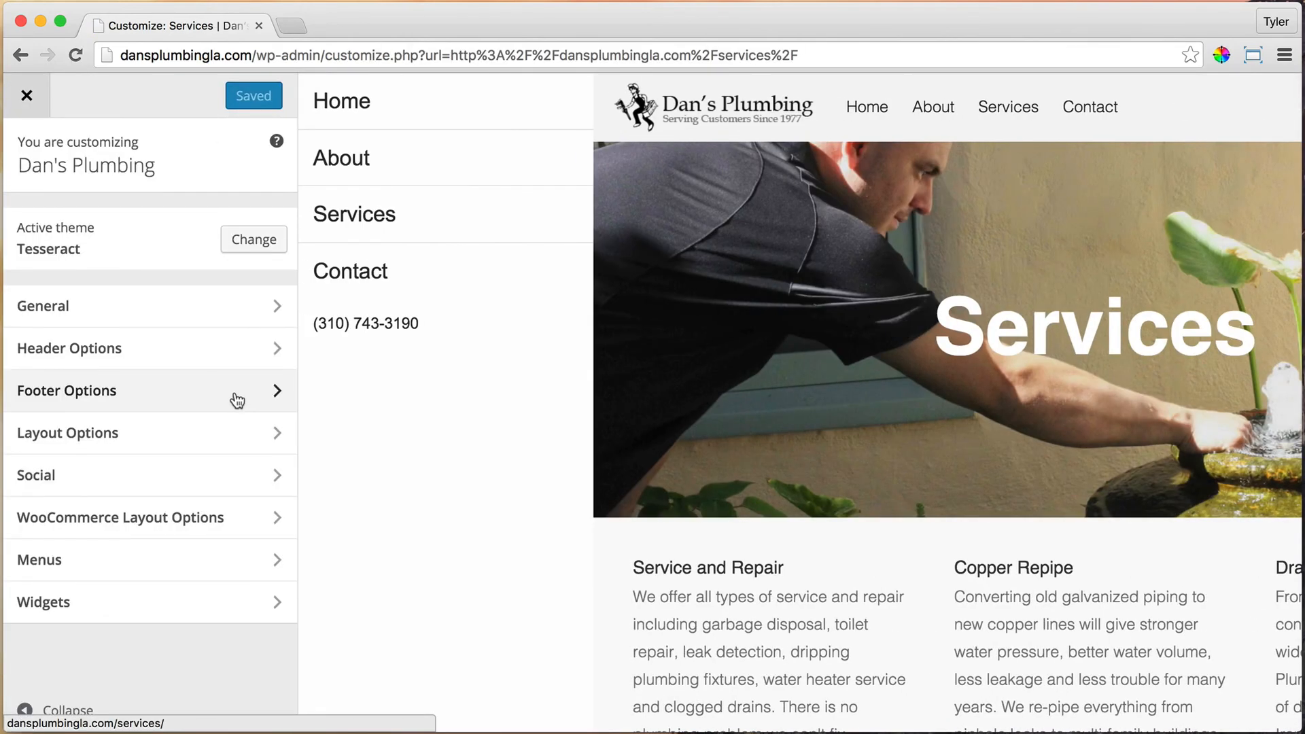
click(232, 355)
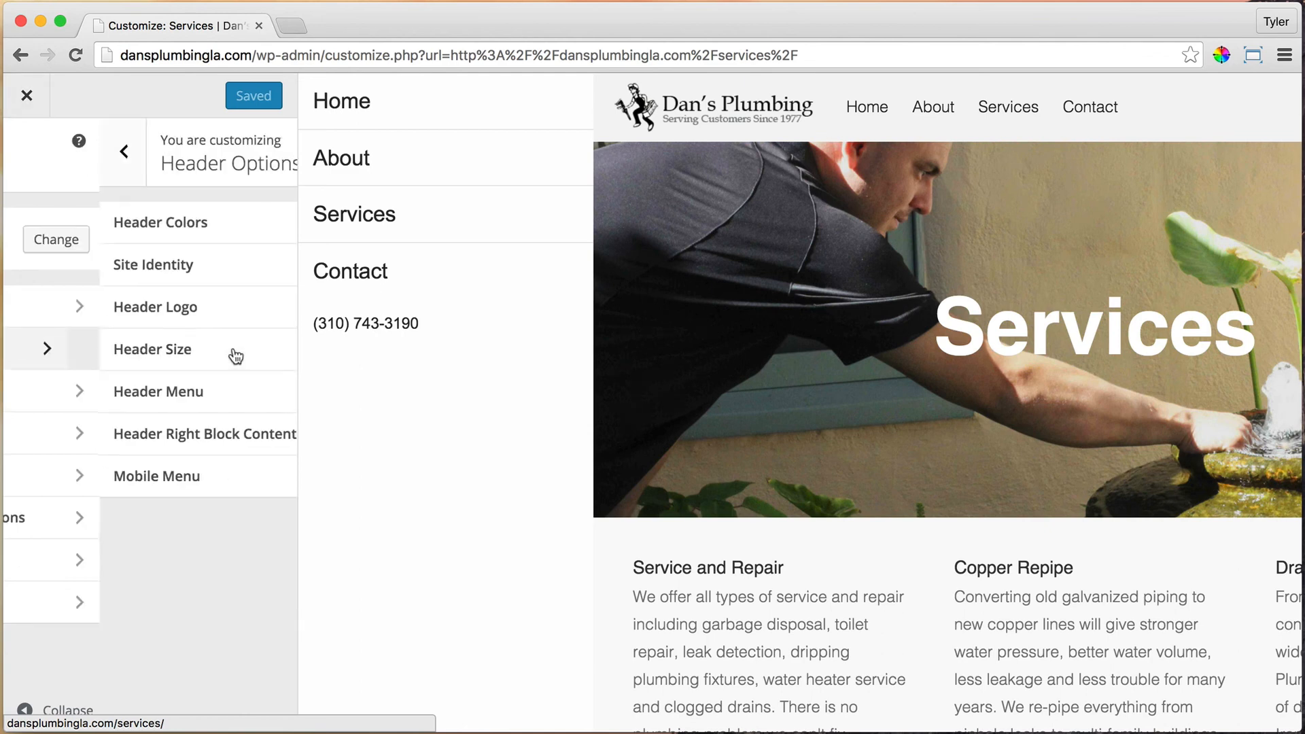
click(175, 441)
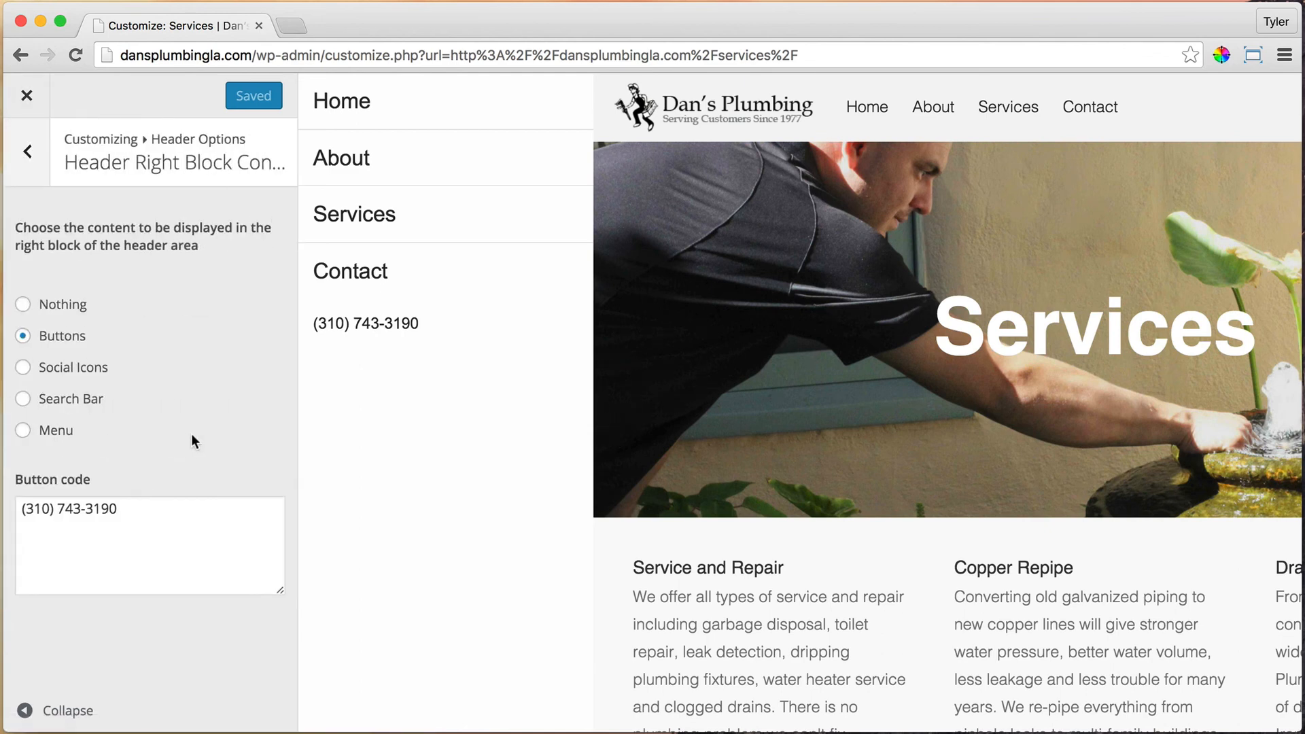
click(26, 515)
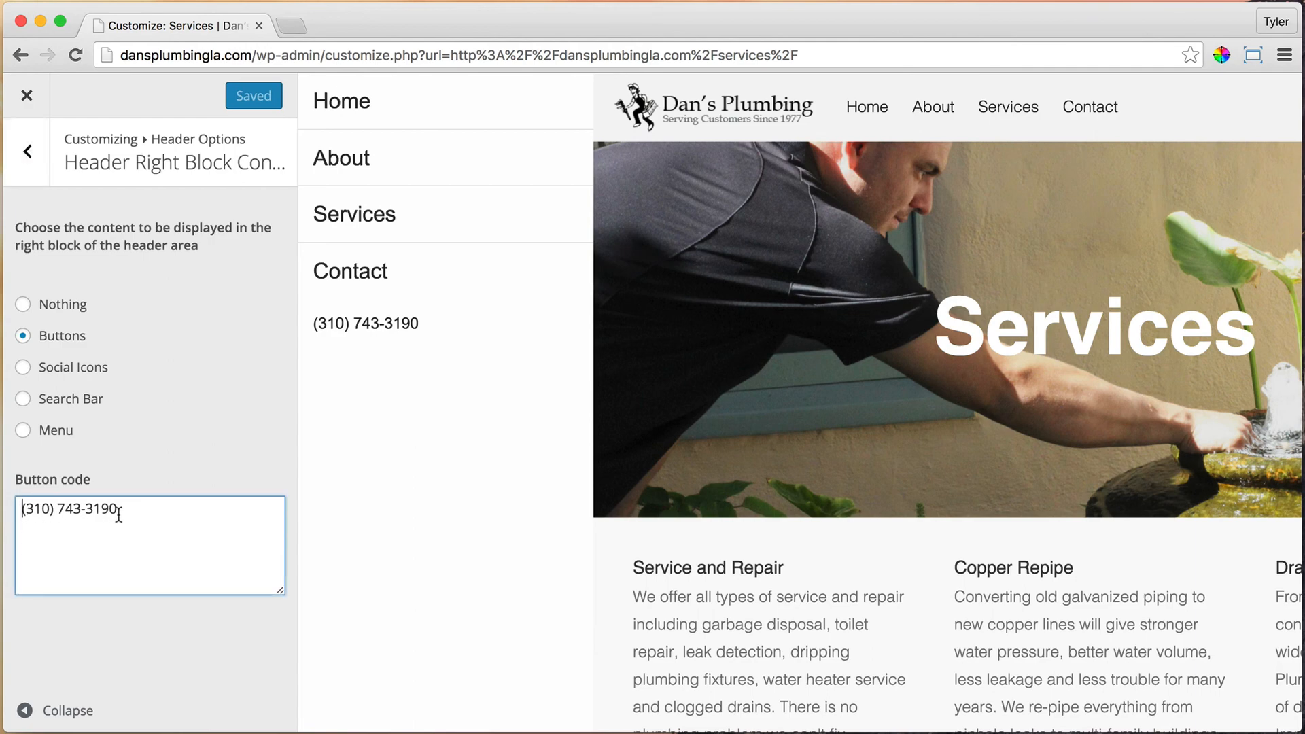
text(<a hr)
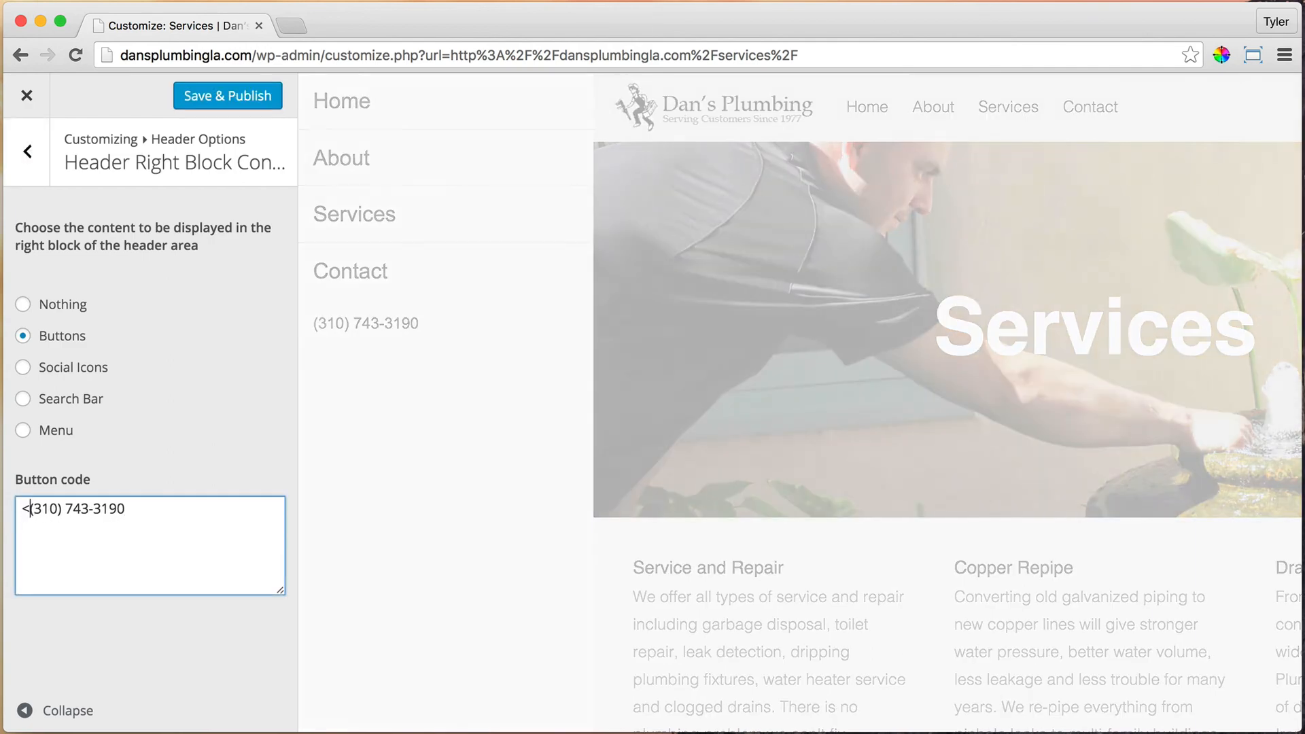
text(ef)
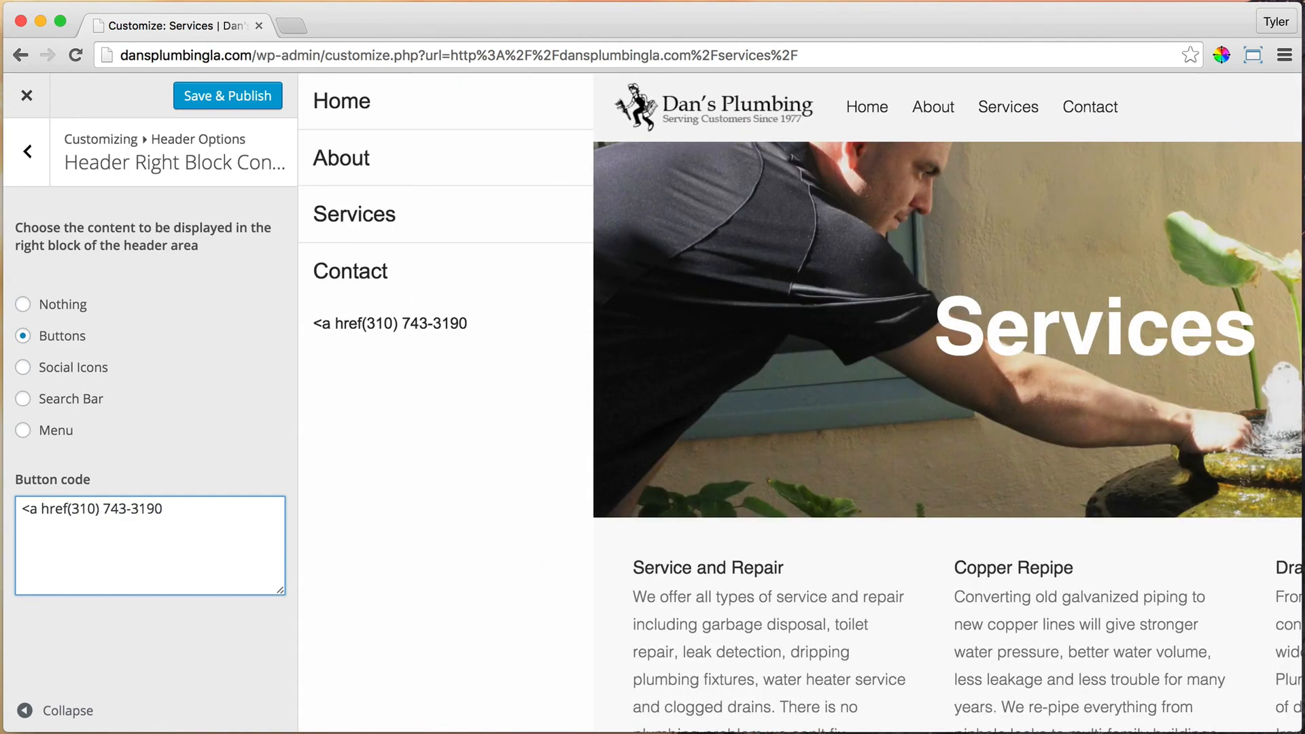
text(="")
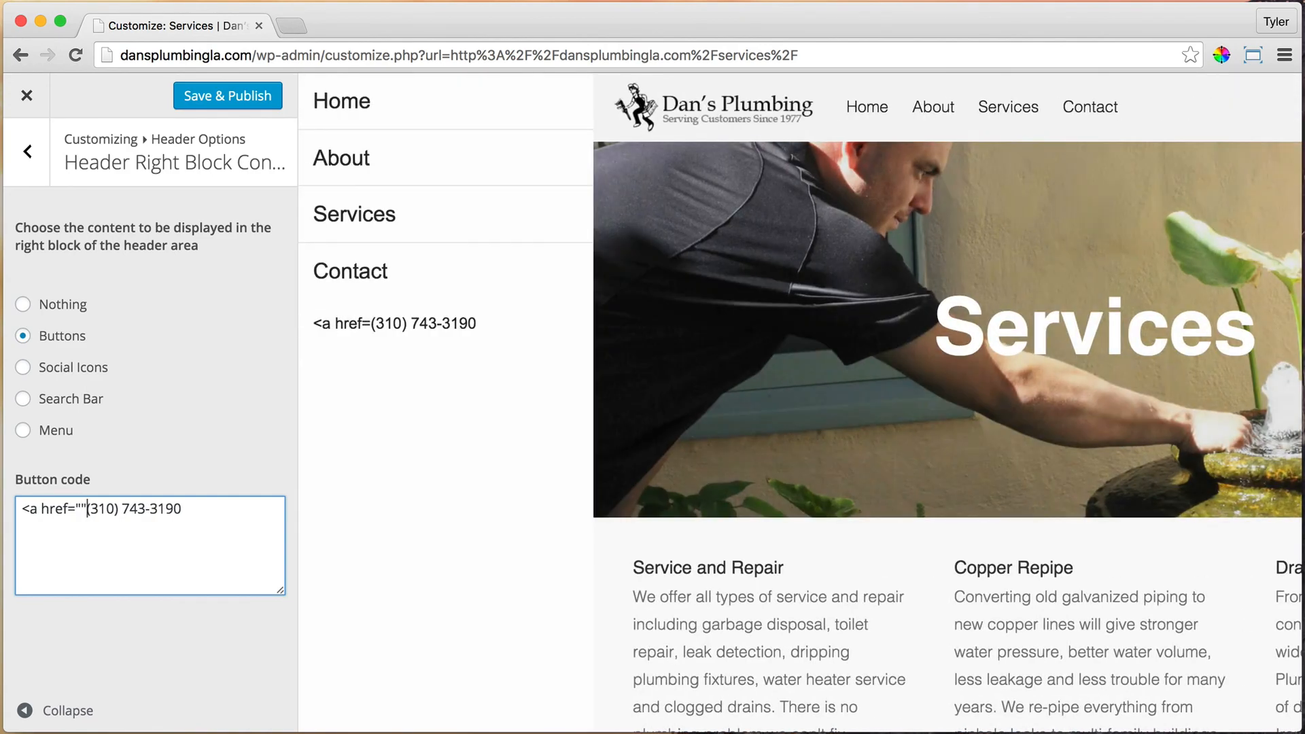
key(Left)
text(t)
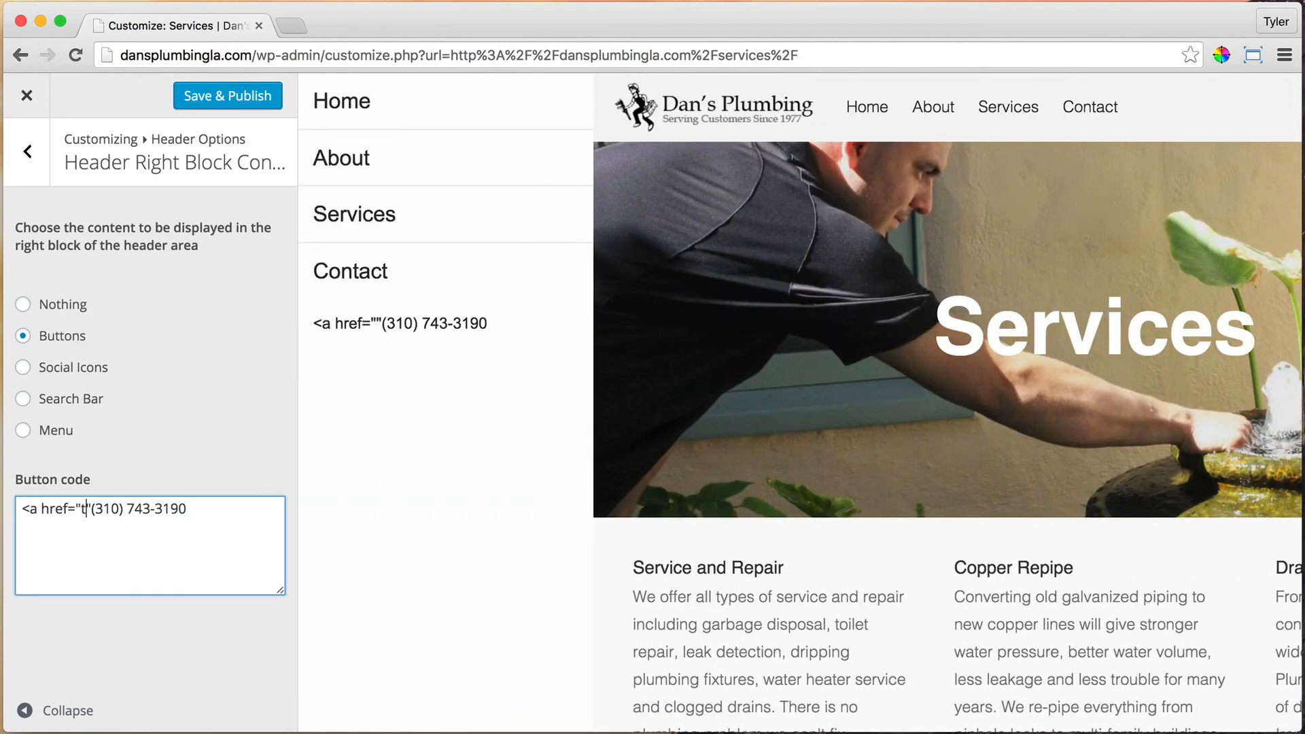
text(el:)
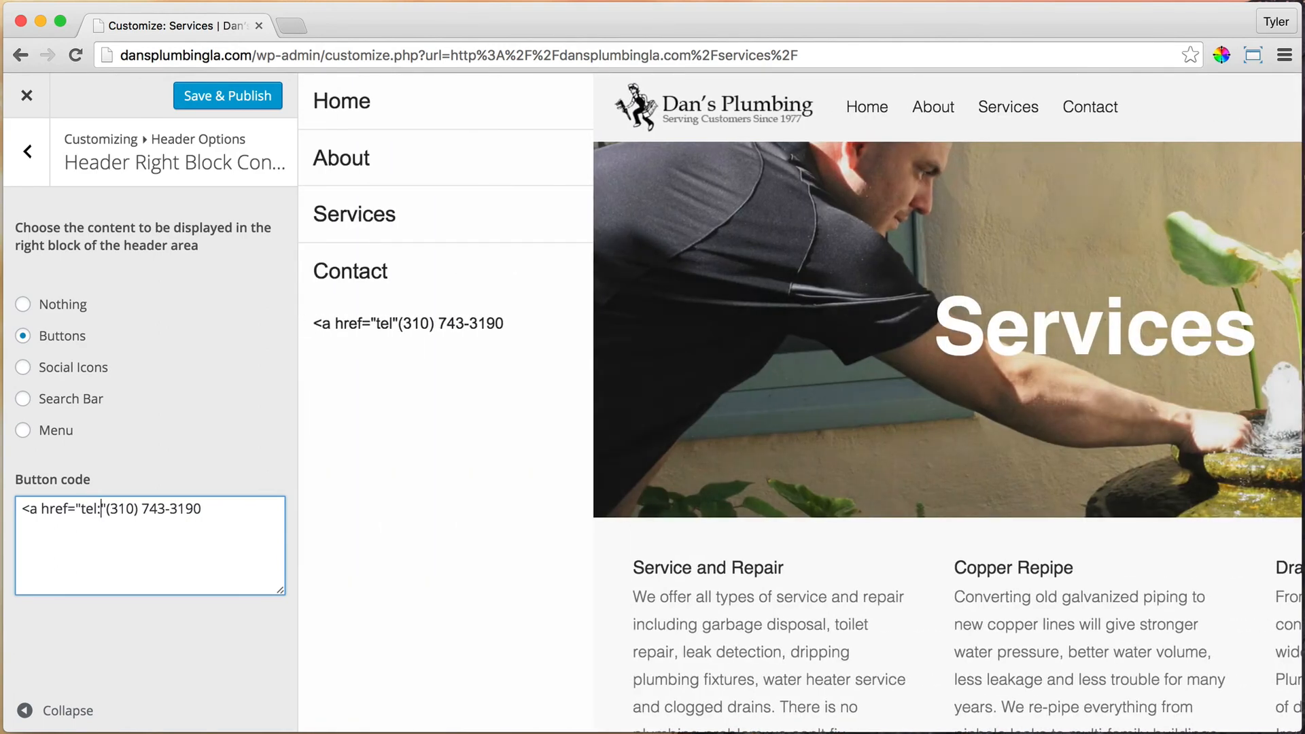
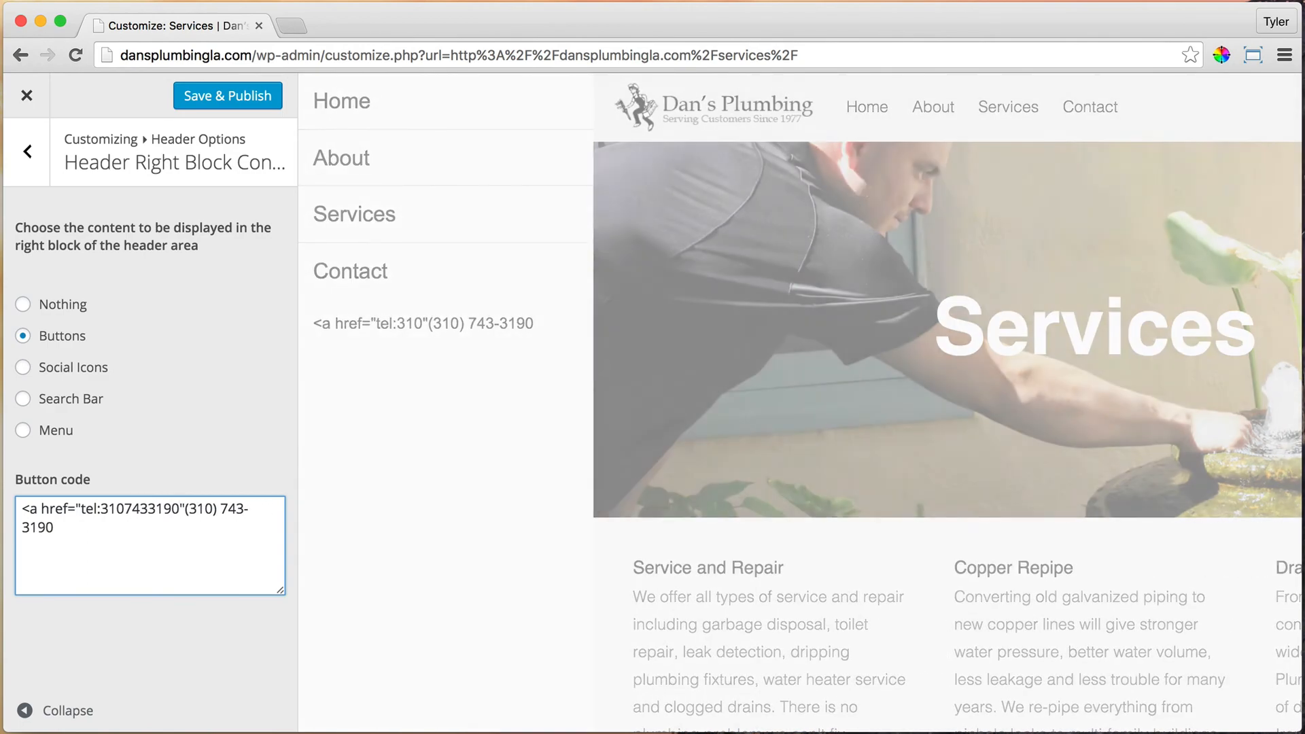
key(Right)
key(Right)
key(Left)
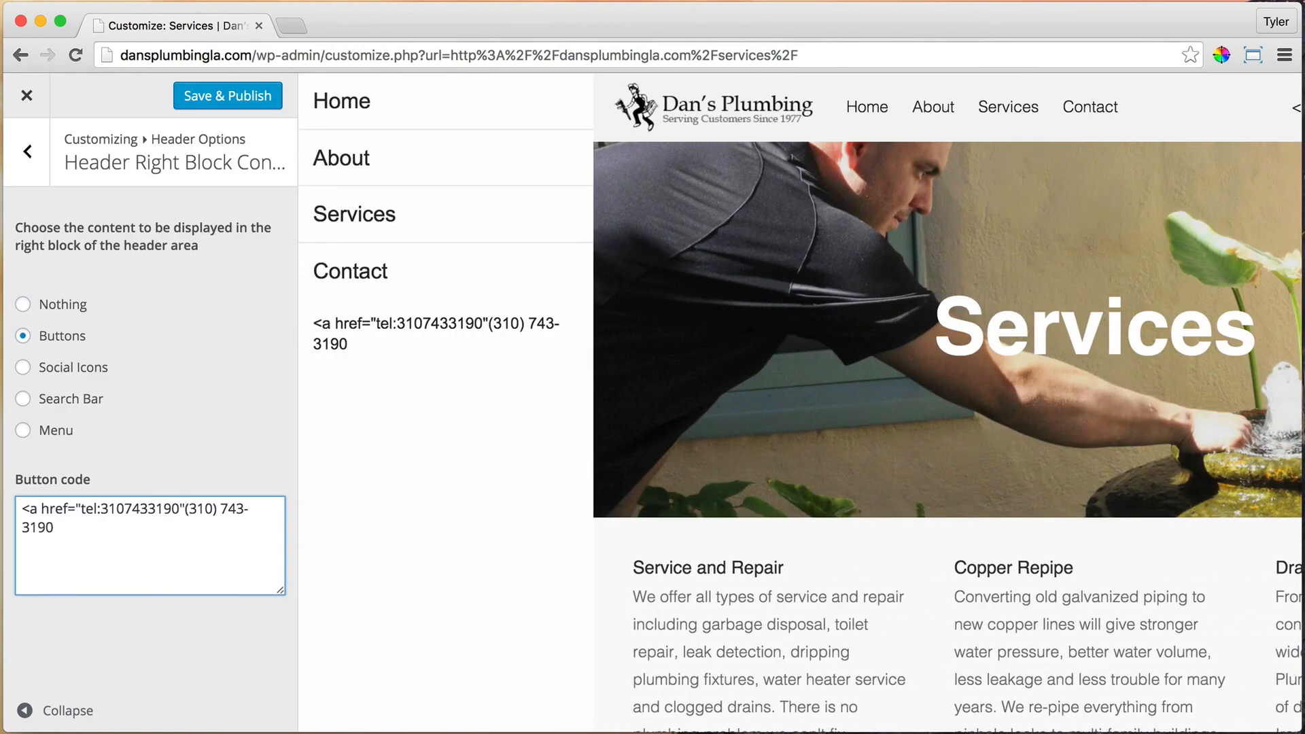
text(>)
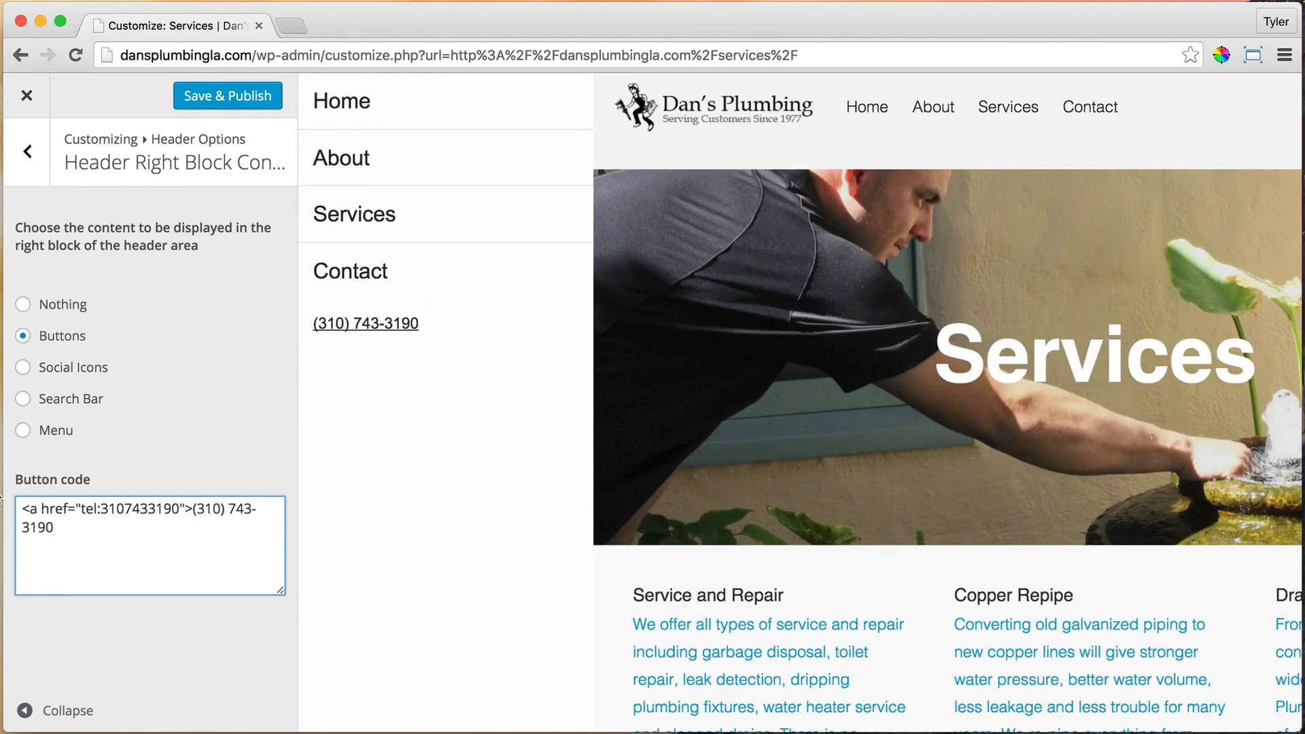
Step: Point out the tag's parts, then close the link with </a> after the phone number
double_click(31, 508)
drag(39, 509, 66, 505)
click(70, 511)
drag(81, 508, 30, 507)
drag(192, 507, 96, 519)
click(193, 509)
click(73, 527)
text(<)
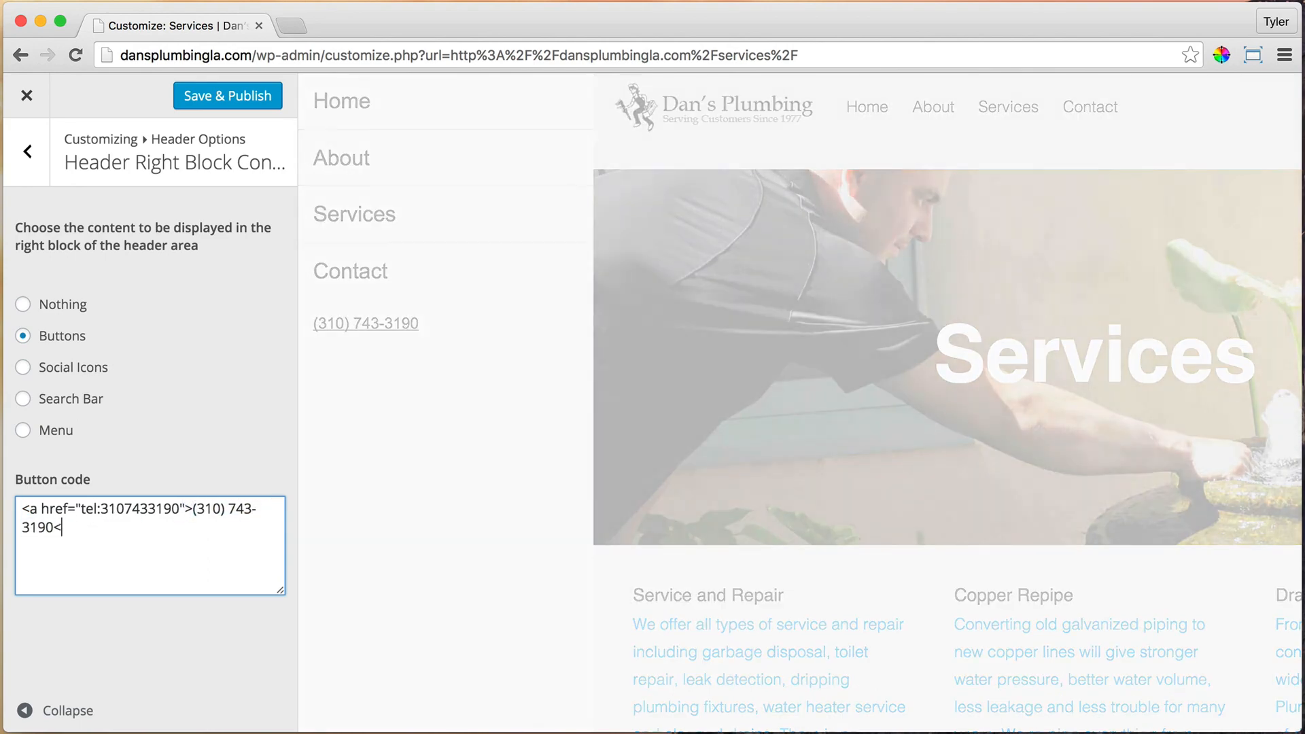
text(/a>)
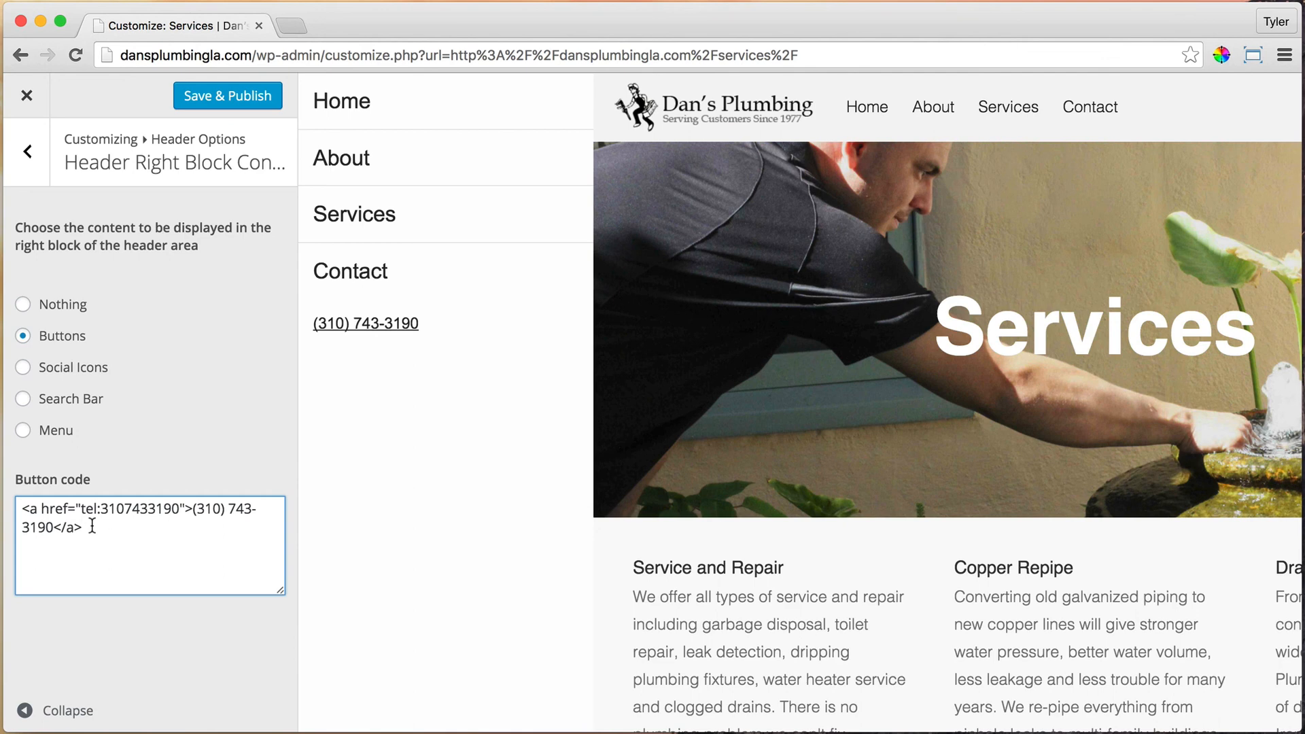
Step: Review the phone link's opening tag, tel: address, visible number and closing </a> tag
drag(54, 526, 68, 527)
click(76, 526)
drag(22, 509, 192, 509)
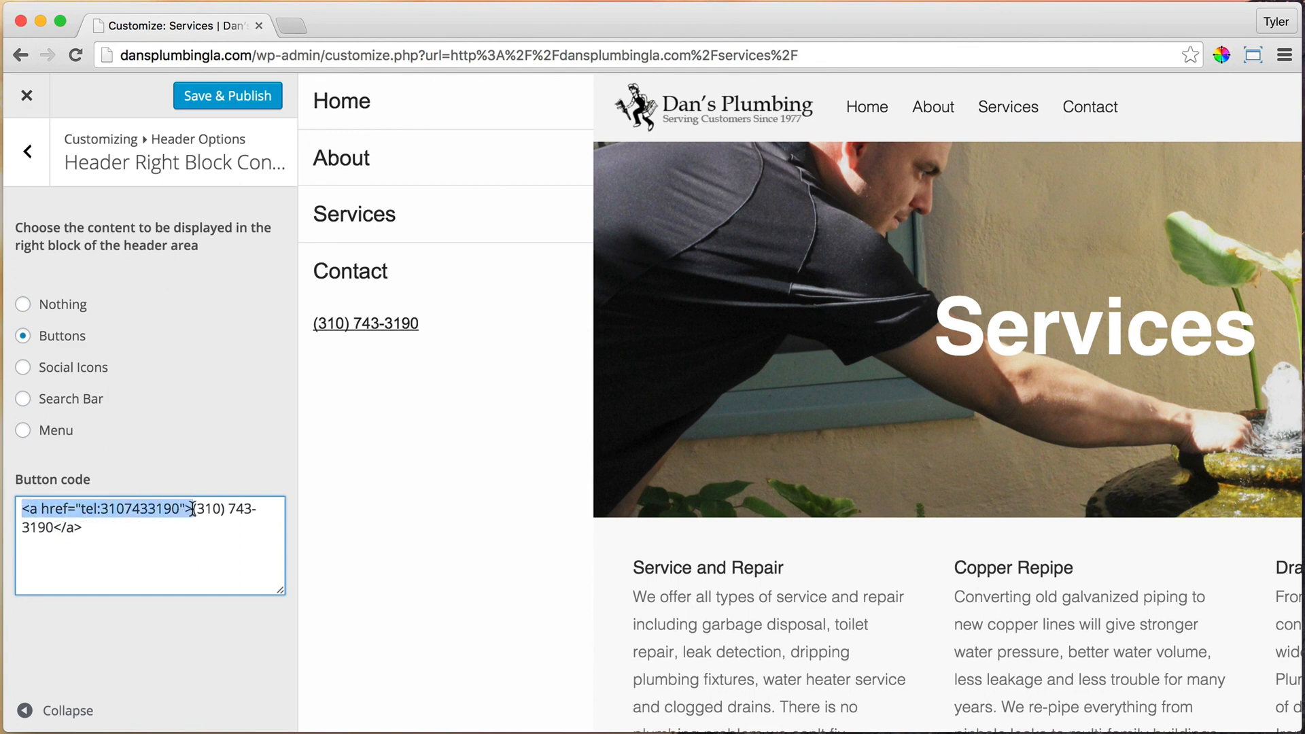
drag(53, 527, 69, 527)
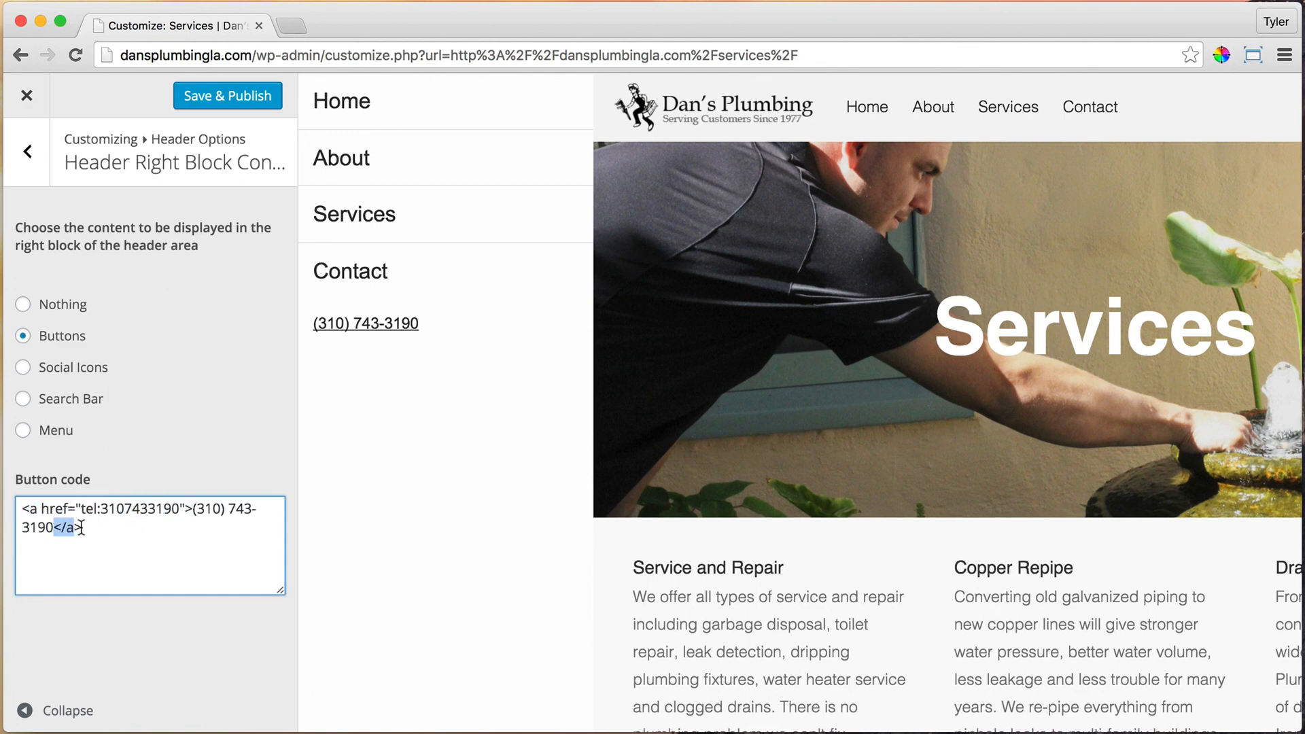
drag(193, 509, 55, 526)
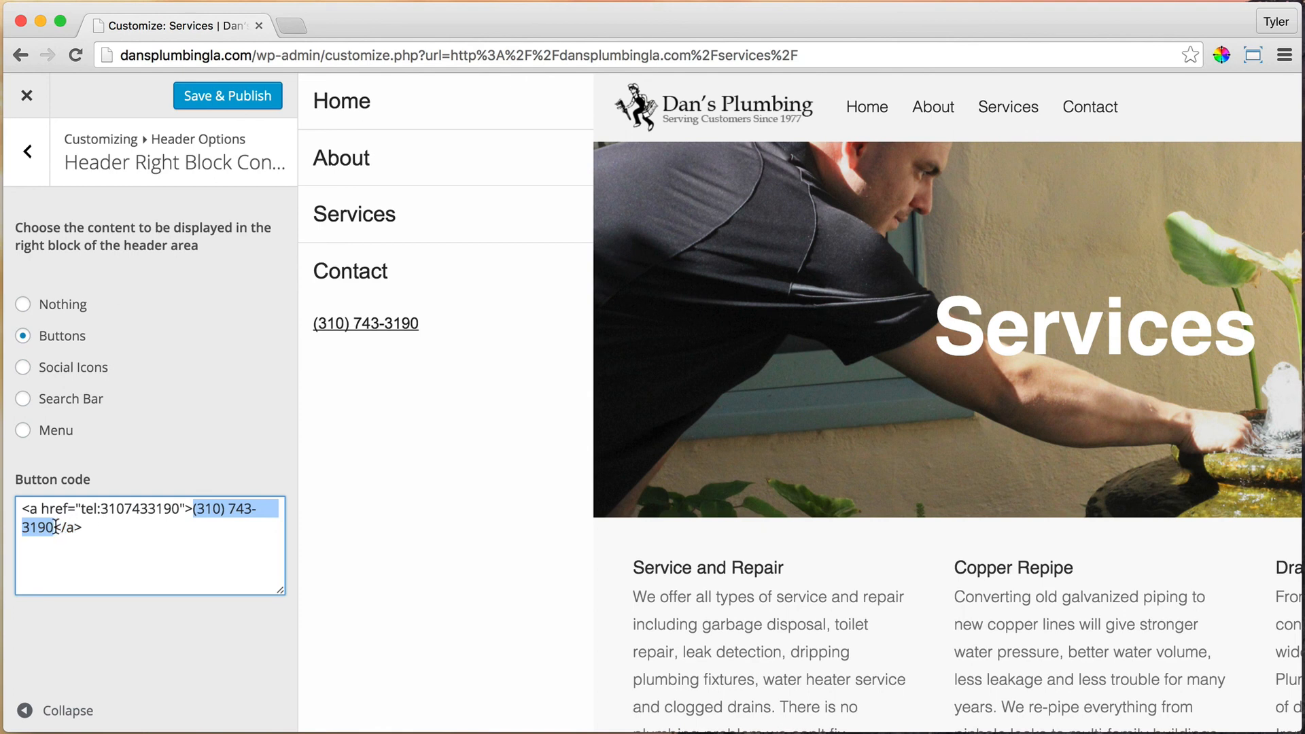
click(109, 528)
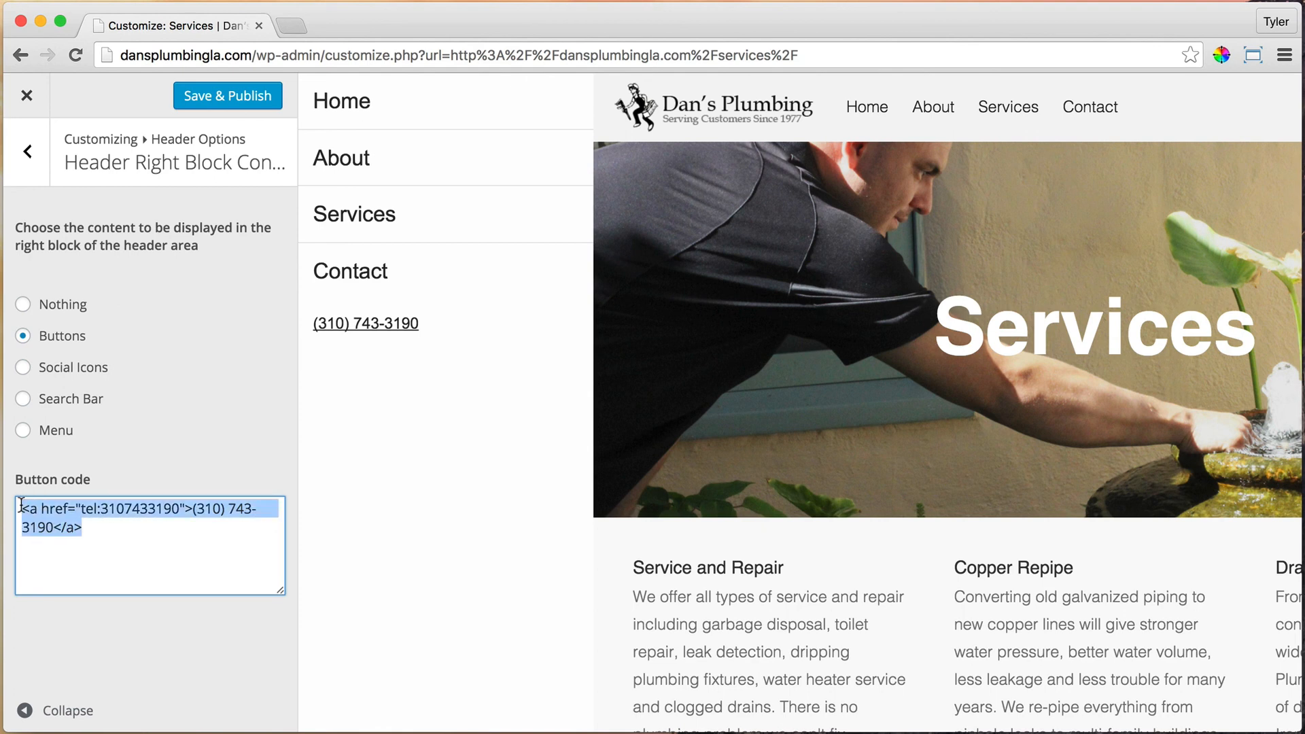
key(super+a)
click(119, 529)
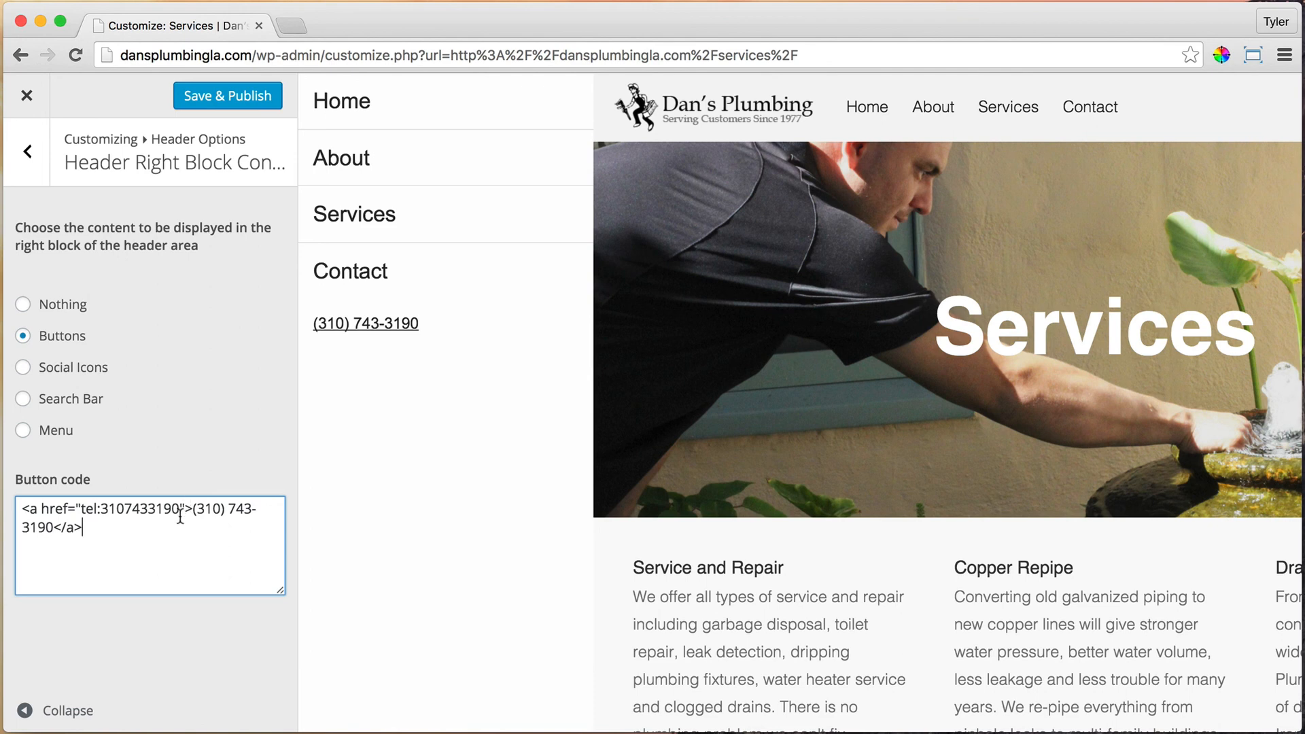
drag(81, 511, 180, 510)
click(174, 526)
Step: Publish the tel: link change, exit the Customizer to the live page, and minimize the browser
click(229, 100)
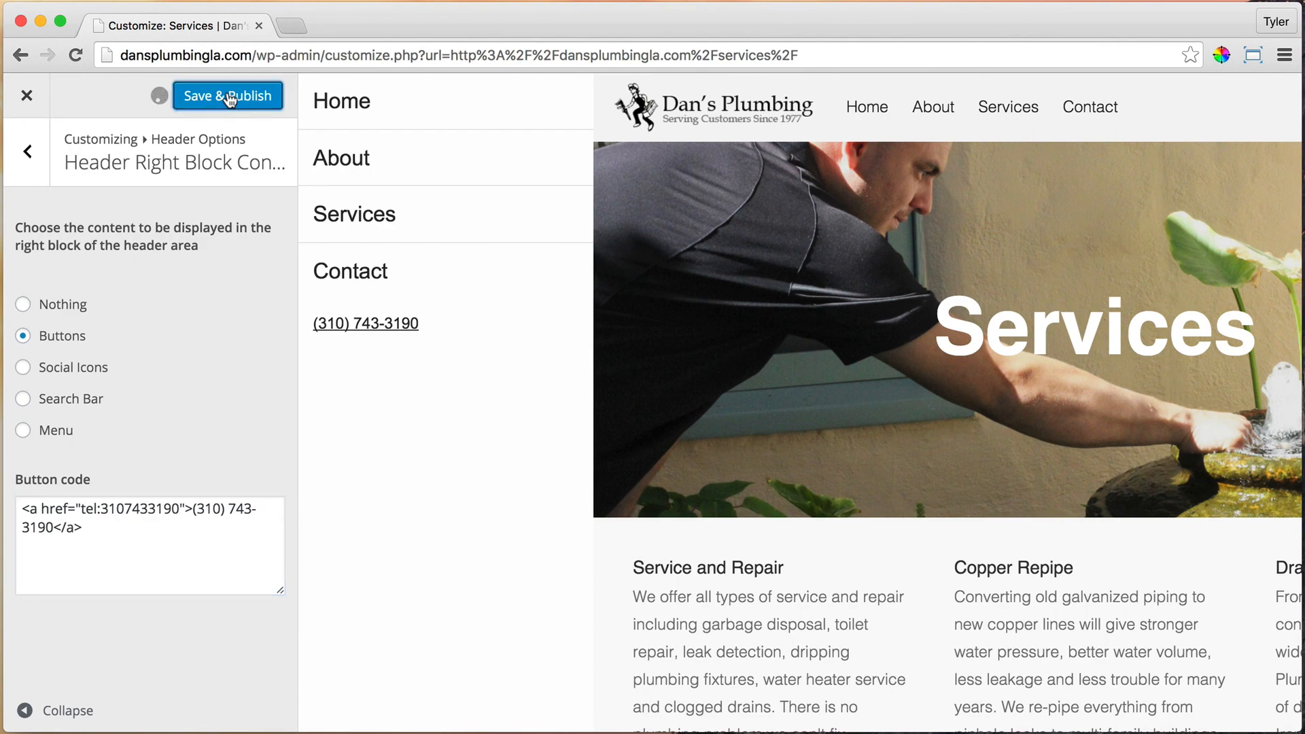
click(29, 96)
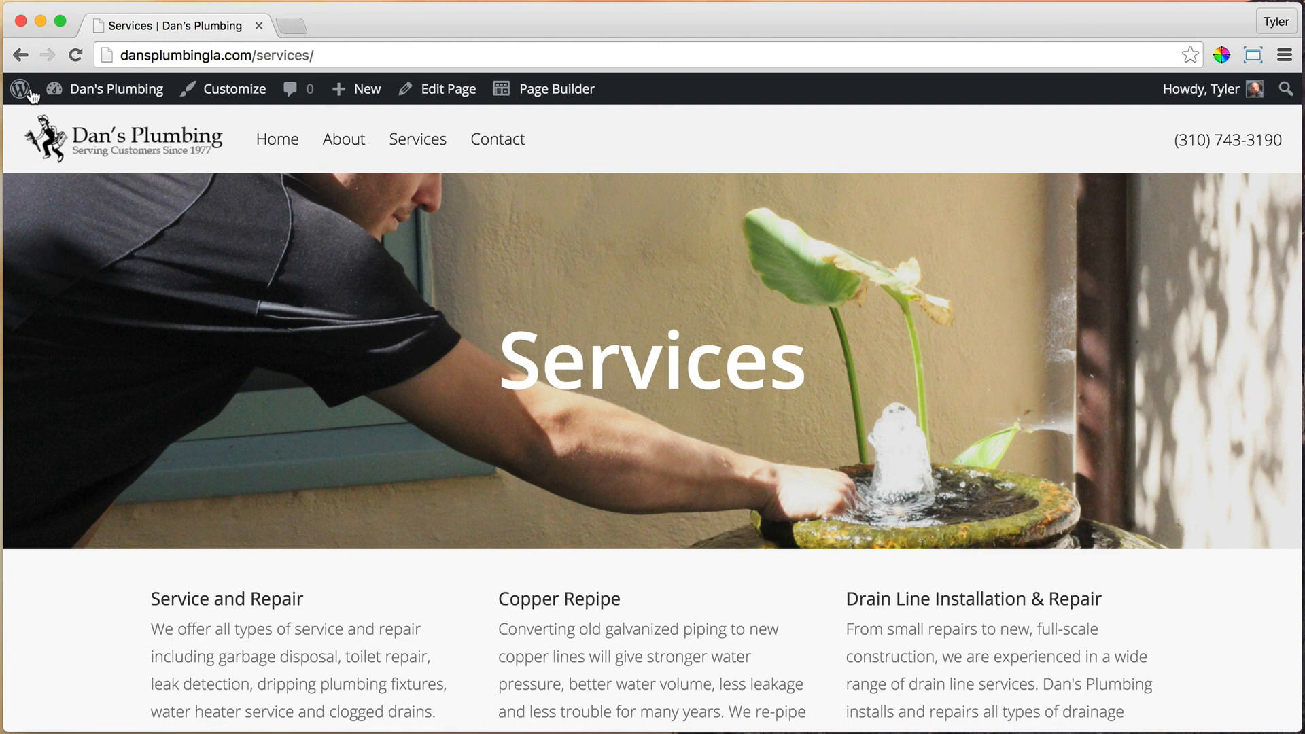
click(41, 22)
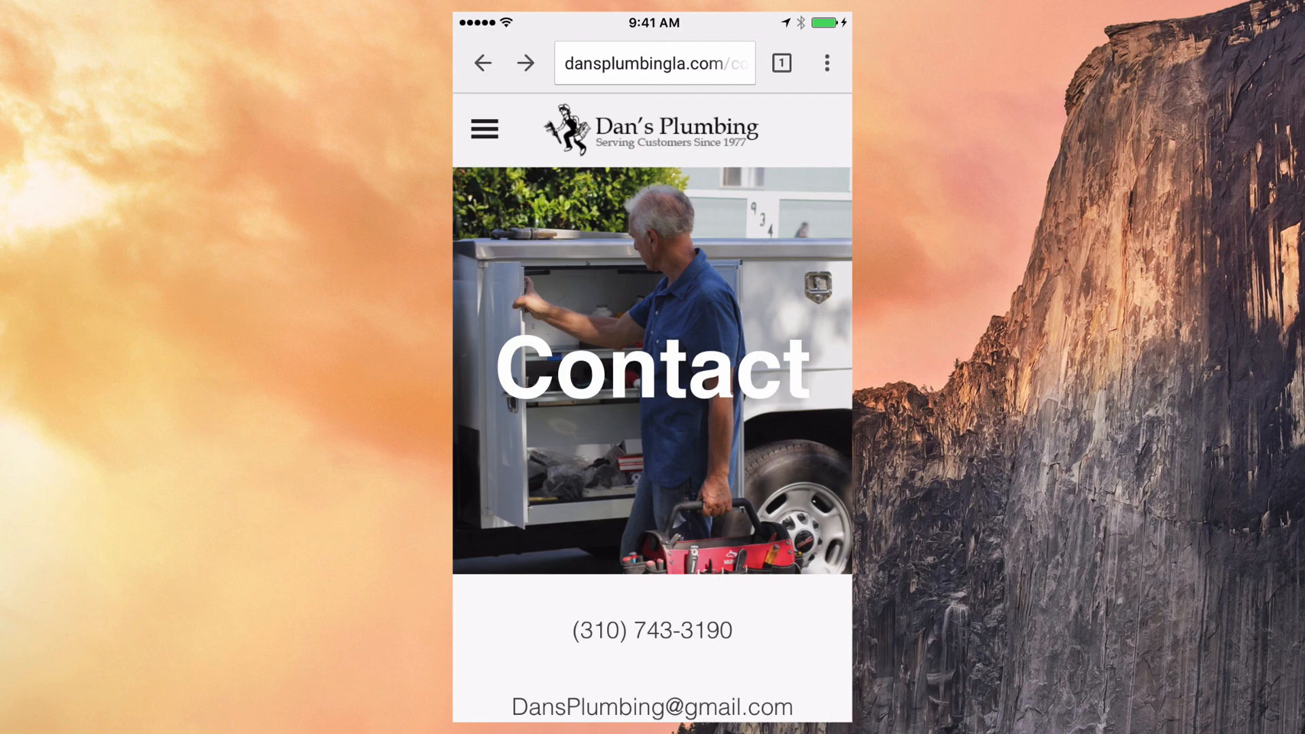